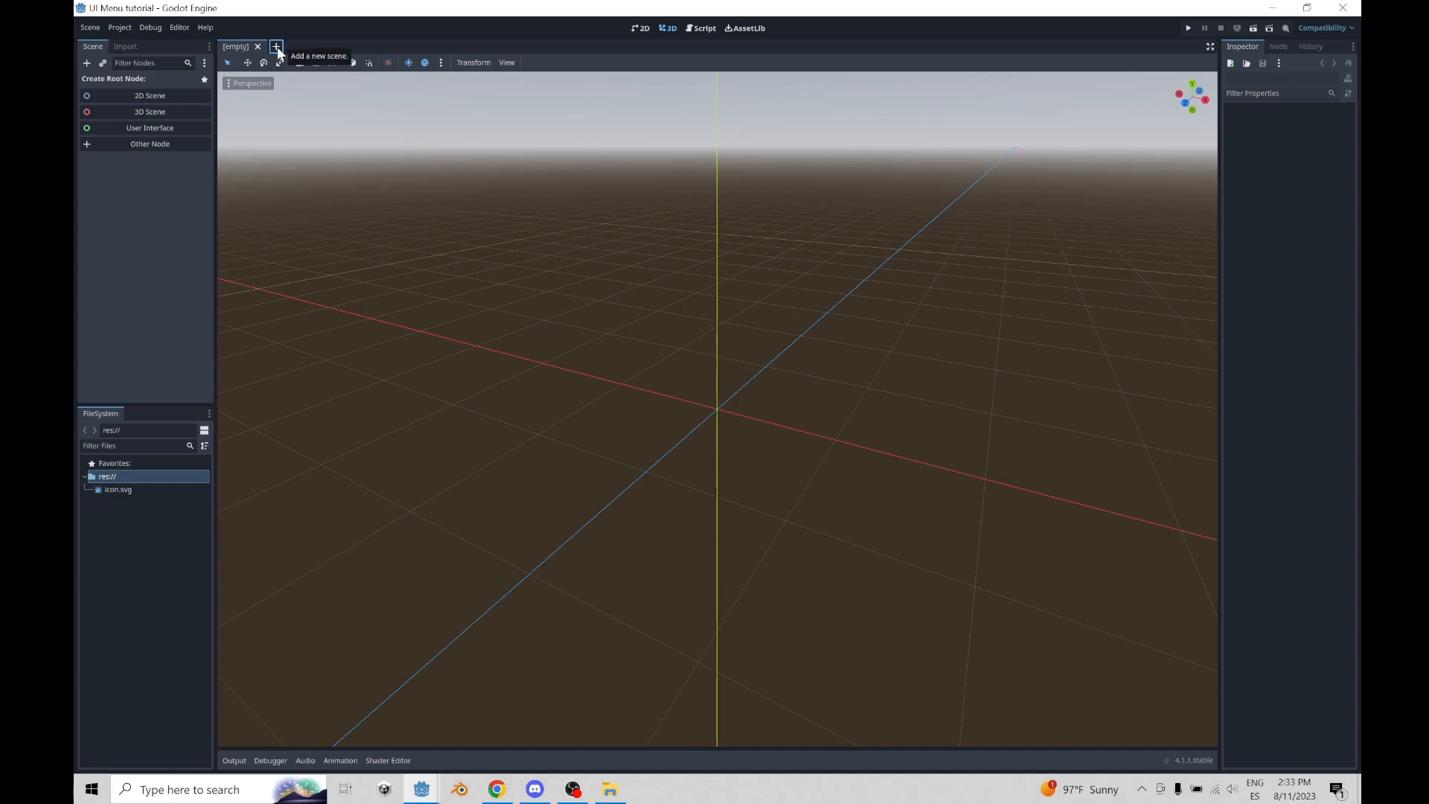
- Create a scene with a User Interface root node and save it as MainMenu.tscn
click(155, 128)
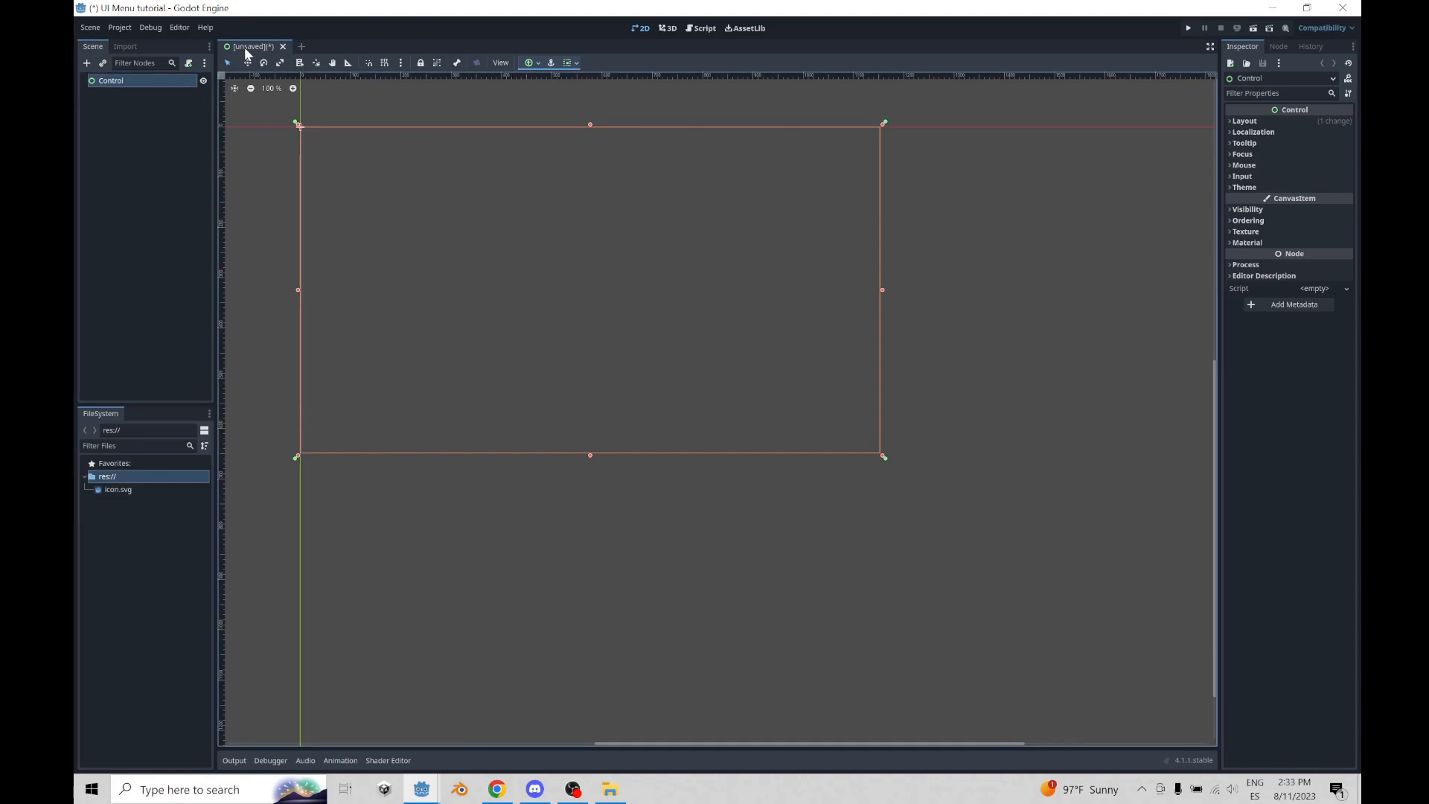
key(ctrl+s)
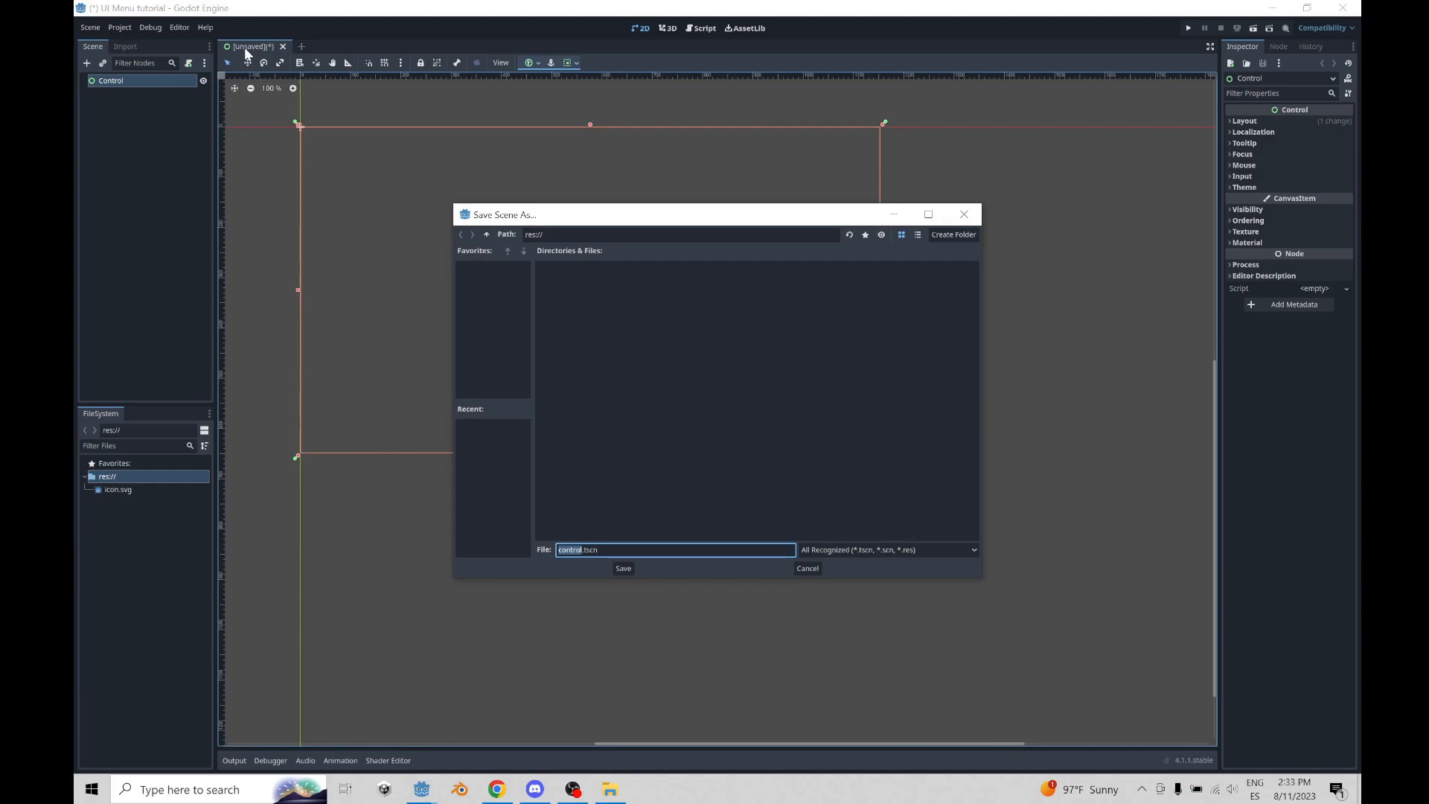
text(MainMenu)
click(623, 567)
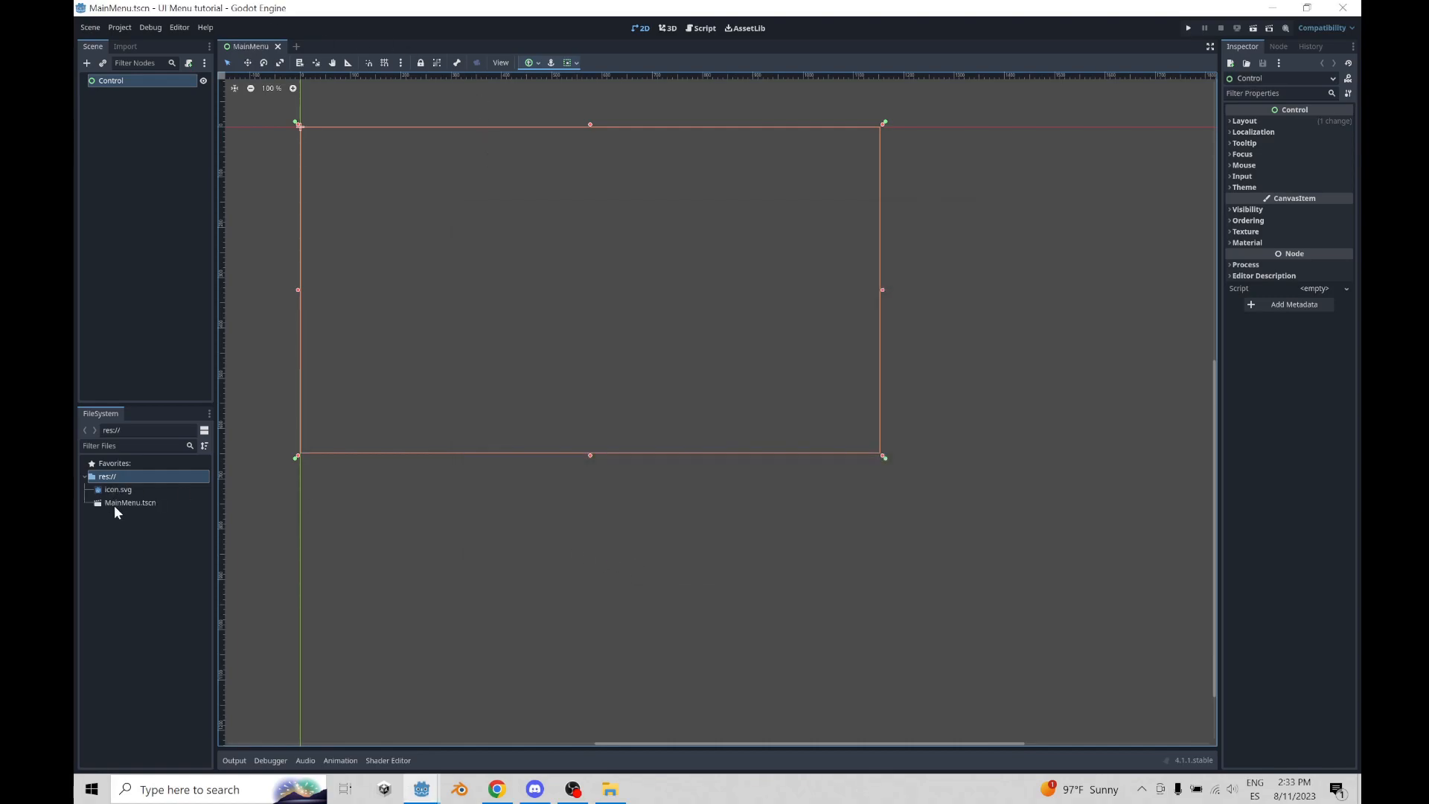
- Set MainMenu.tscn as the project's main scene, and test-run the project
right_click(121, 505)
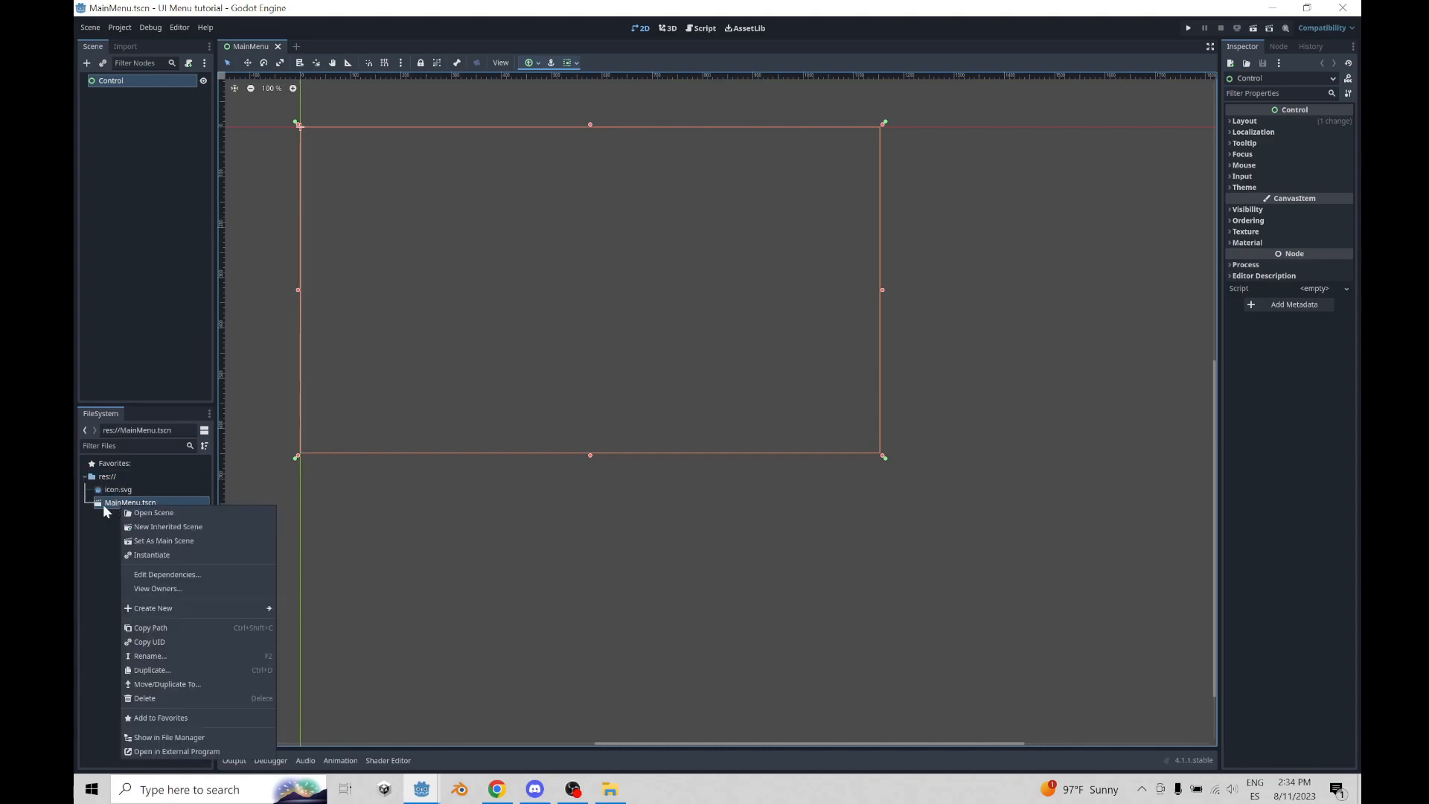
click(167, 546)
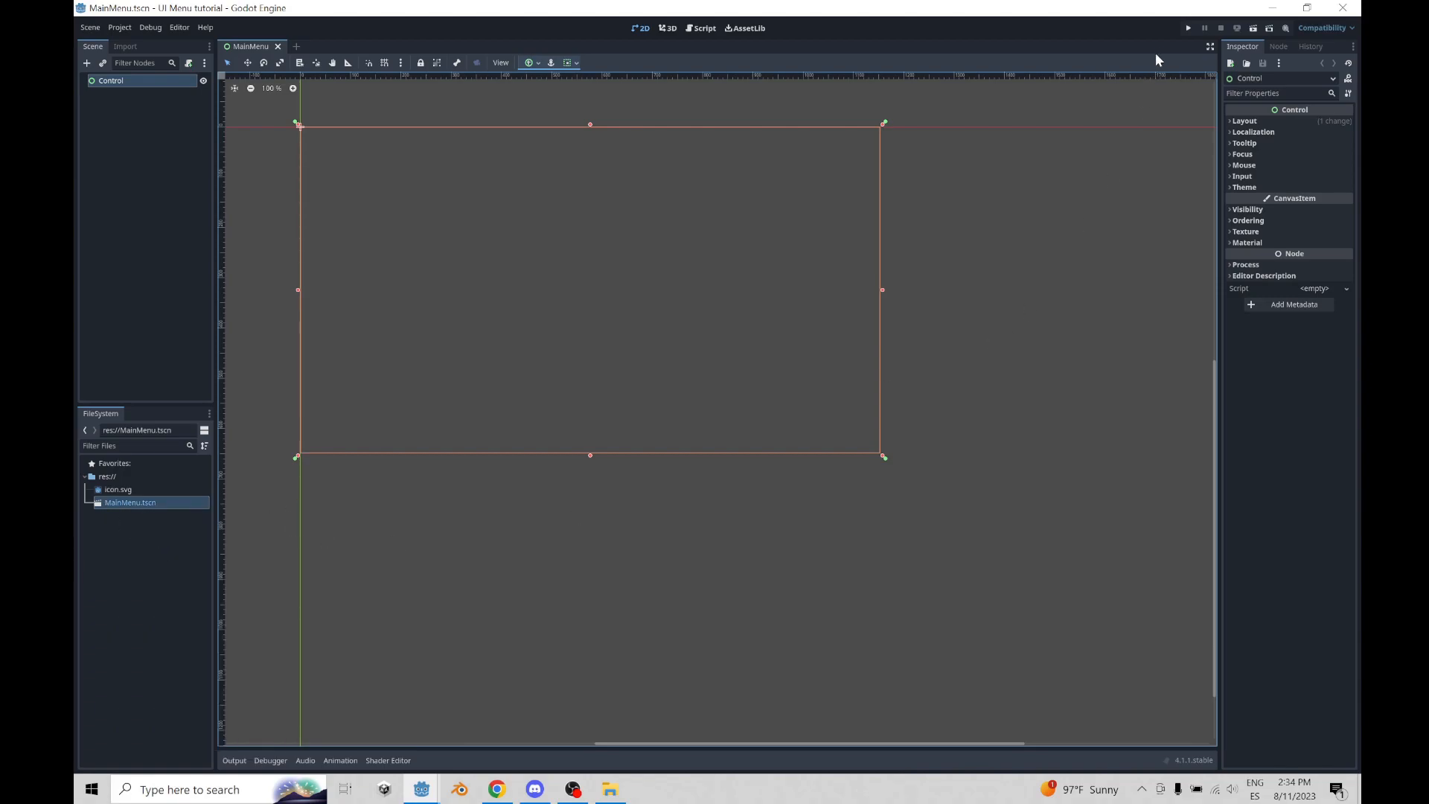
click(1187, 27)
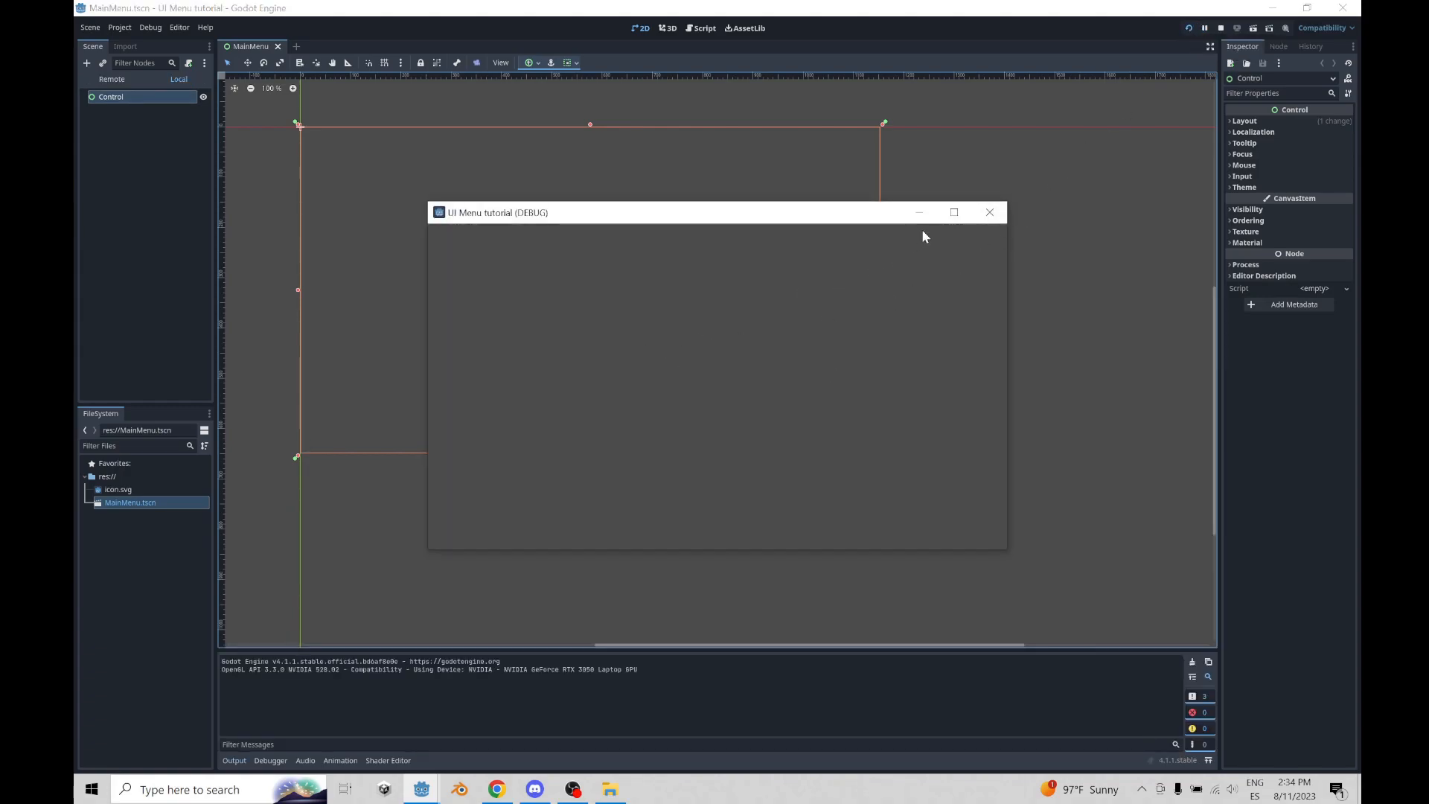
click(988, 214)
- Add a VBoxContainer as a child of the root Control node
click(122, 197)
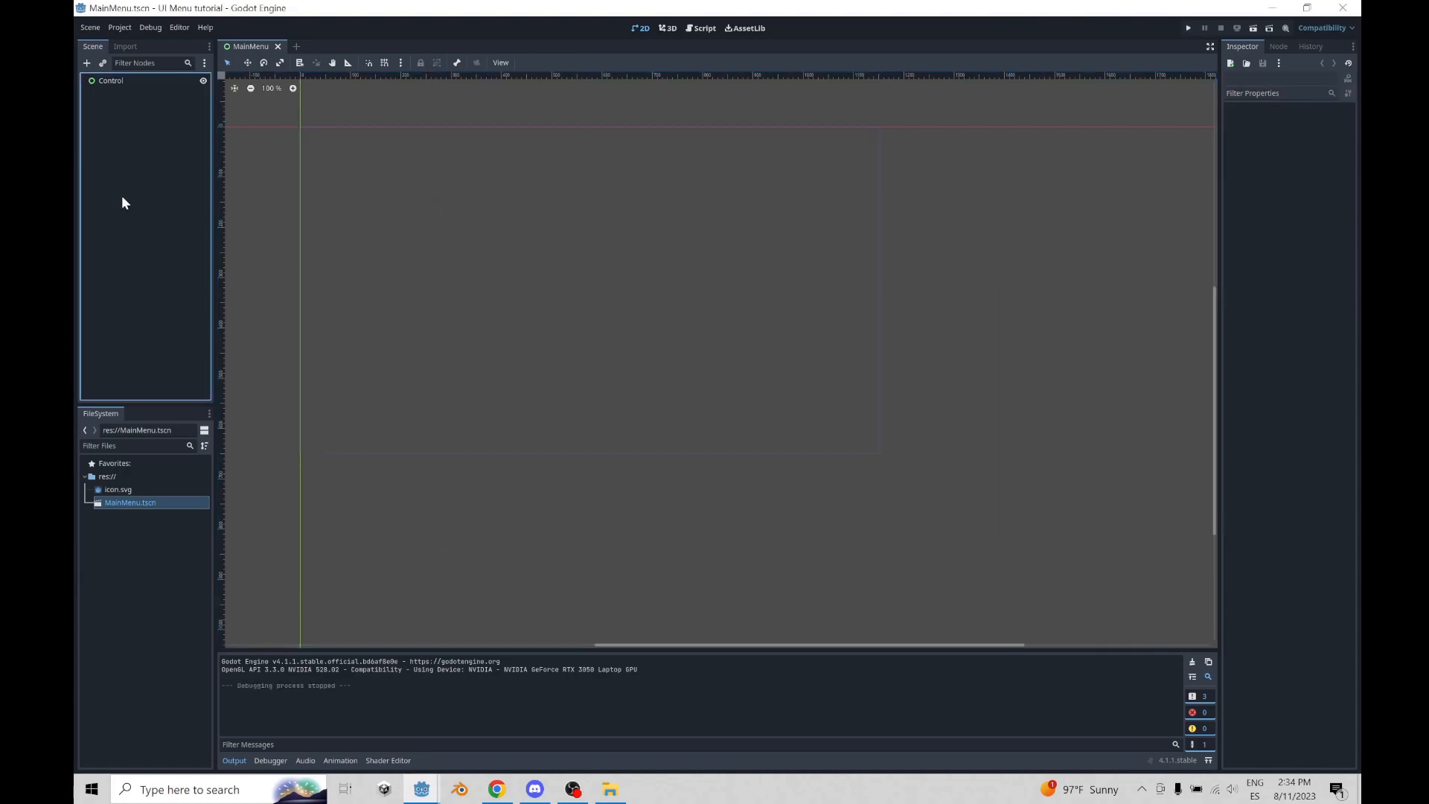
right_click(119, 81)
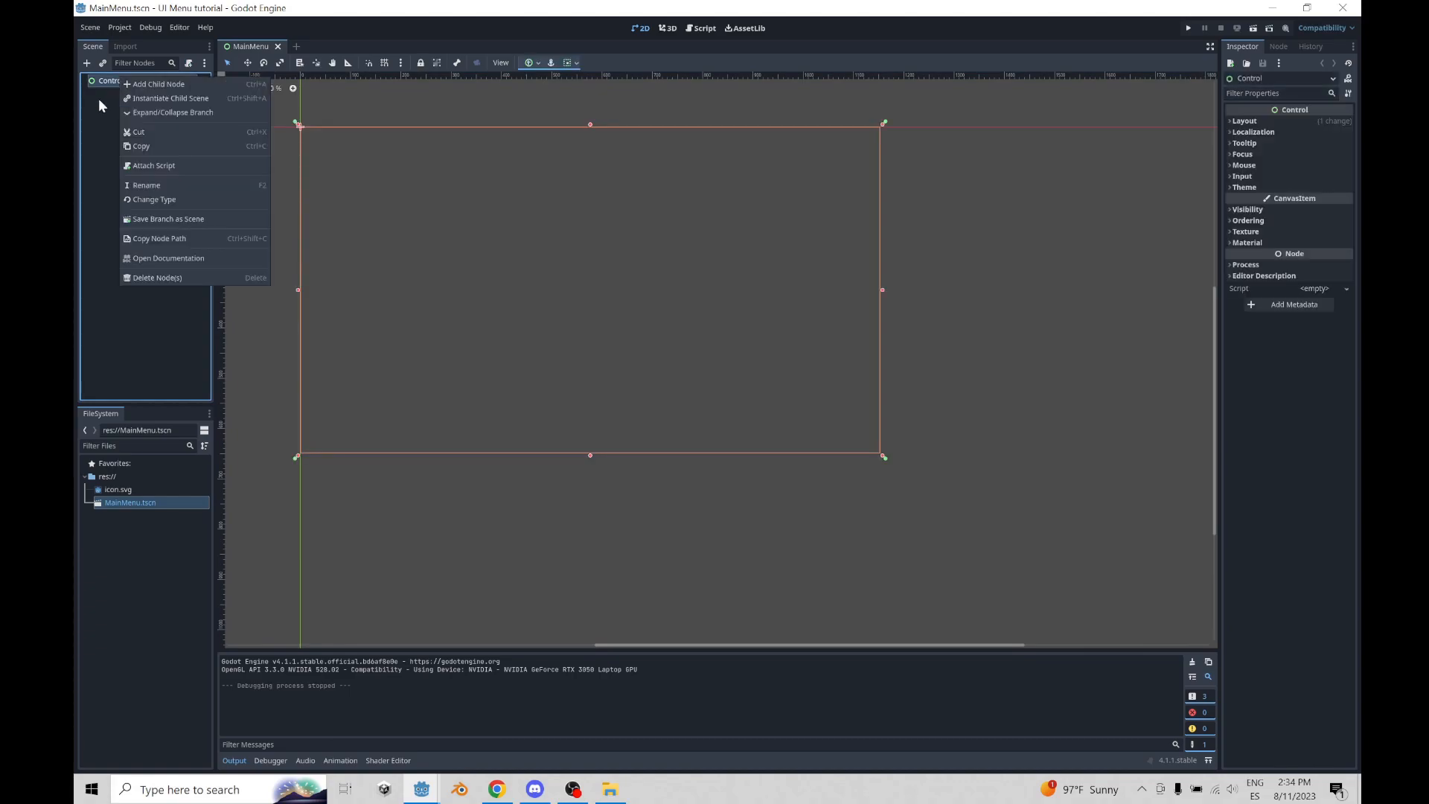
click(136, 84)
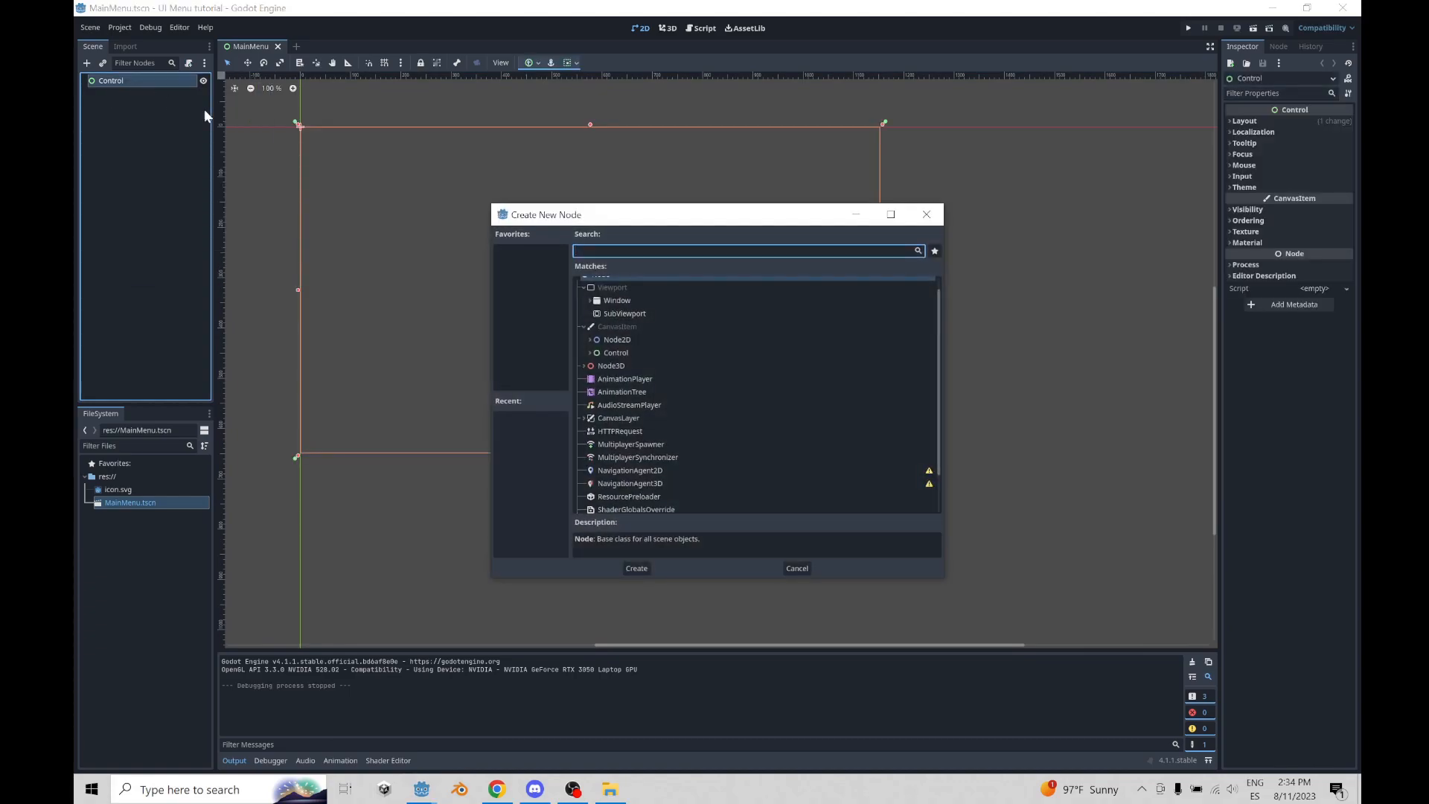
click(590, 353)
scroll(614, 364, down, 2)
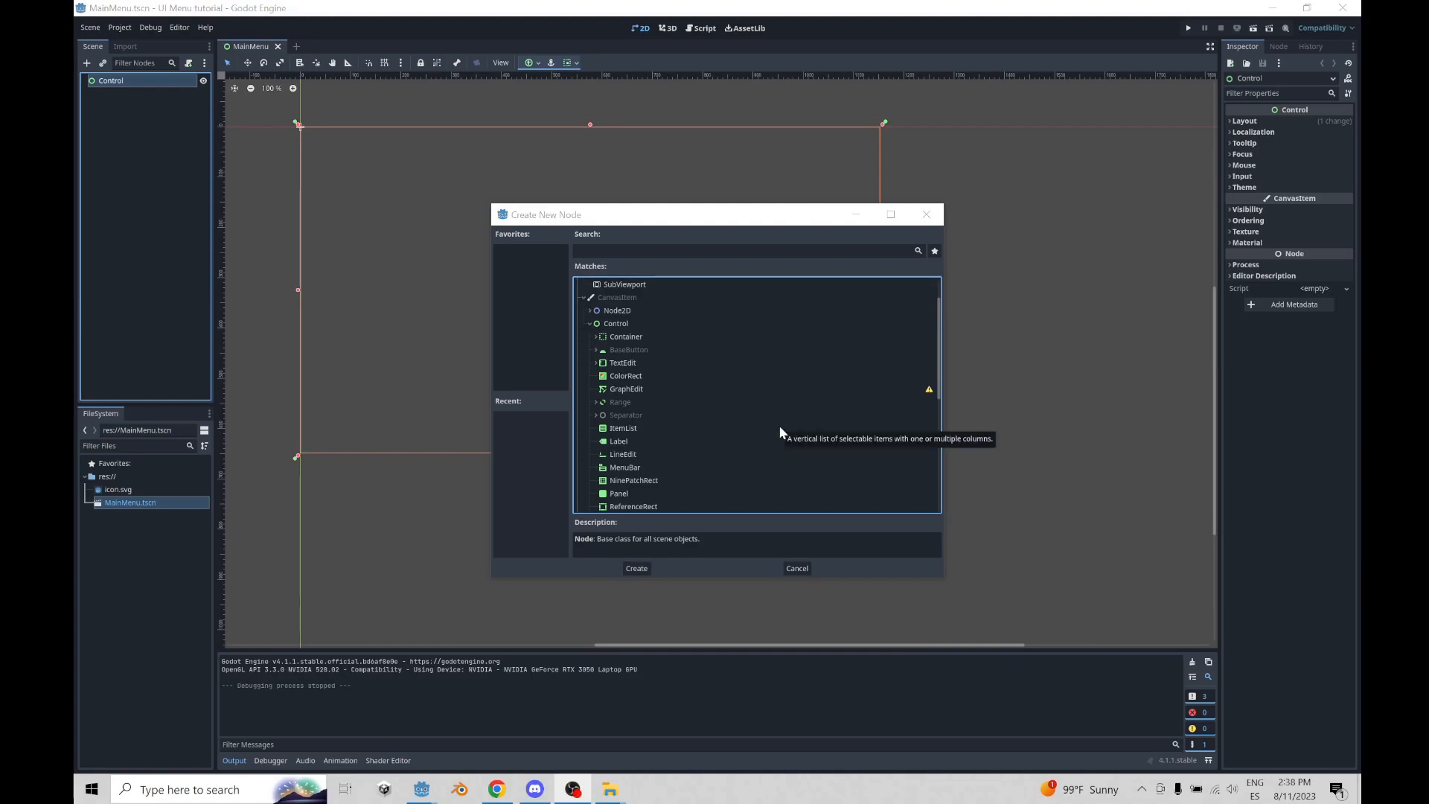
click(628, 251)
text(vbox)
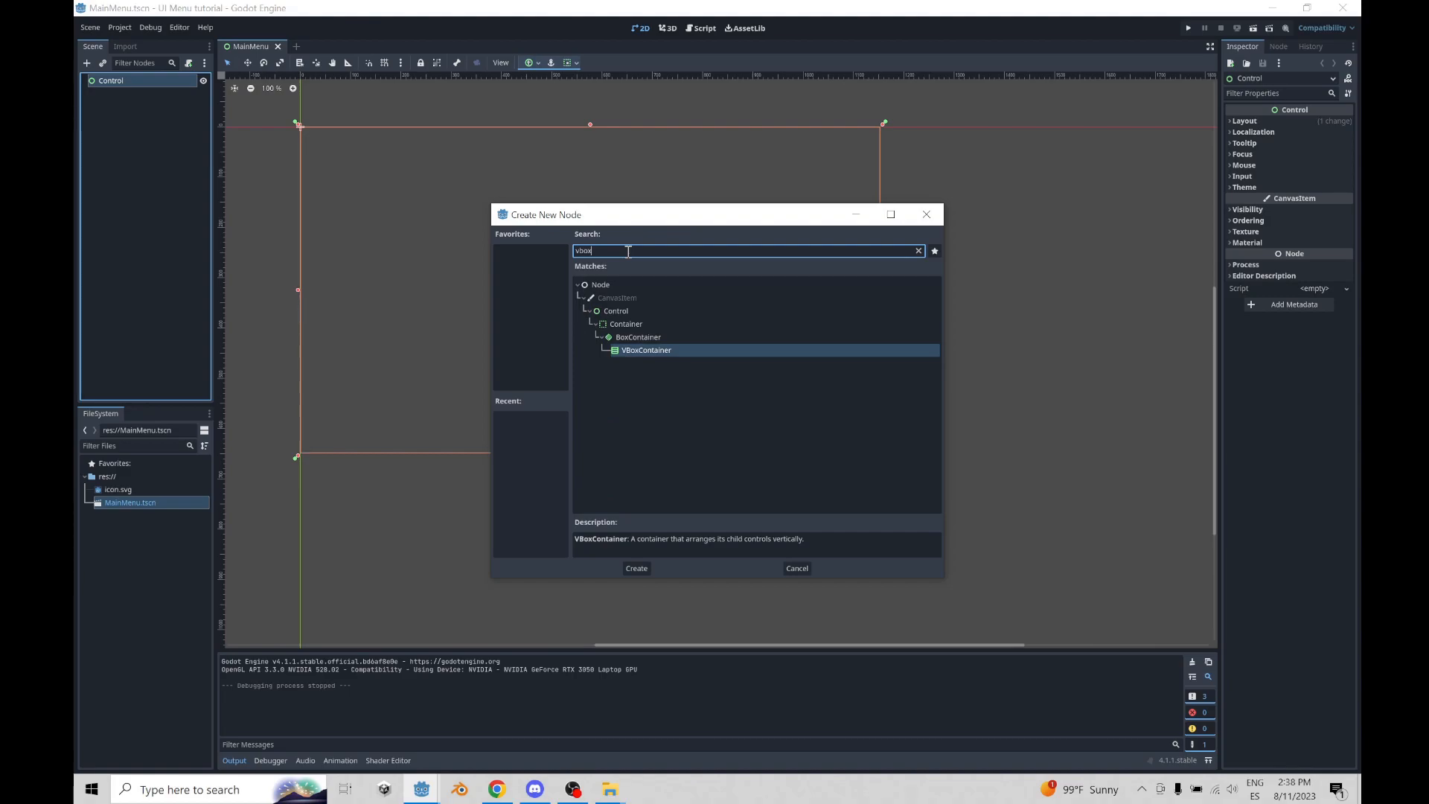
click(637, 337)
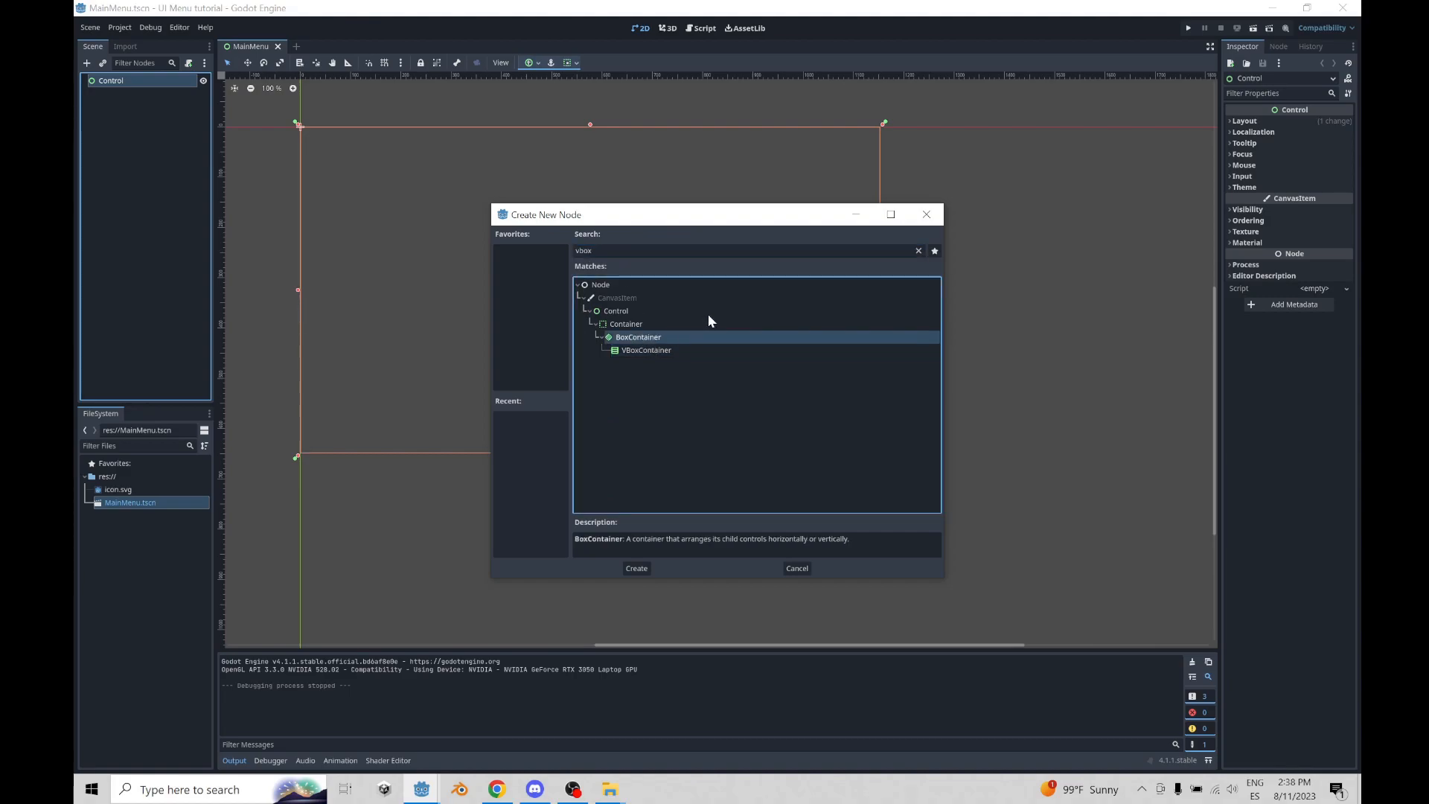
click(917, 251)
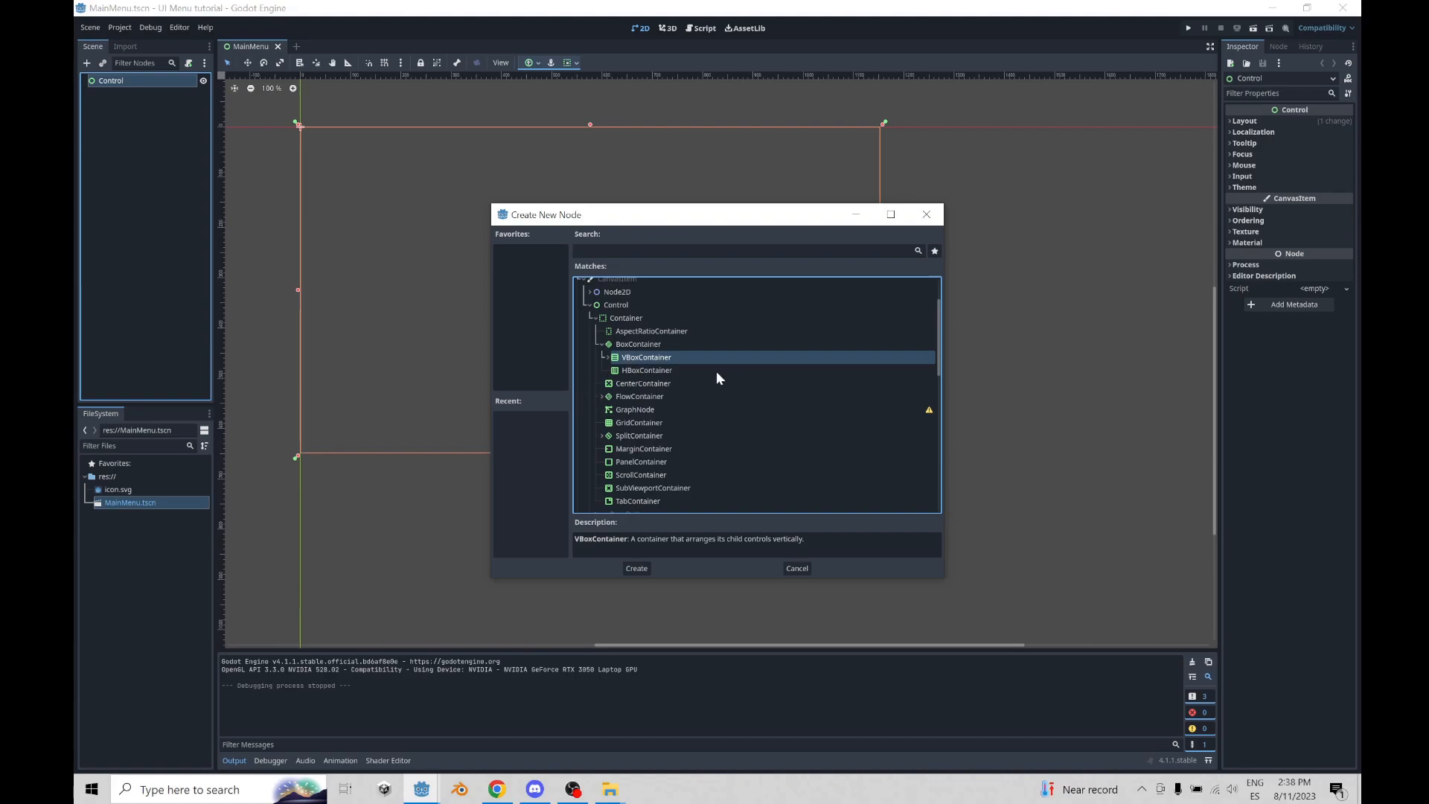
double_click(632, 358)
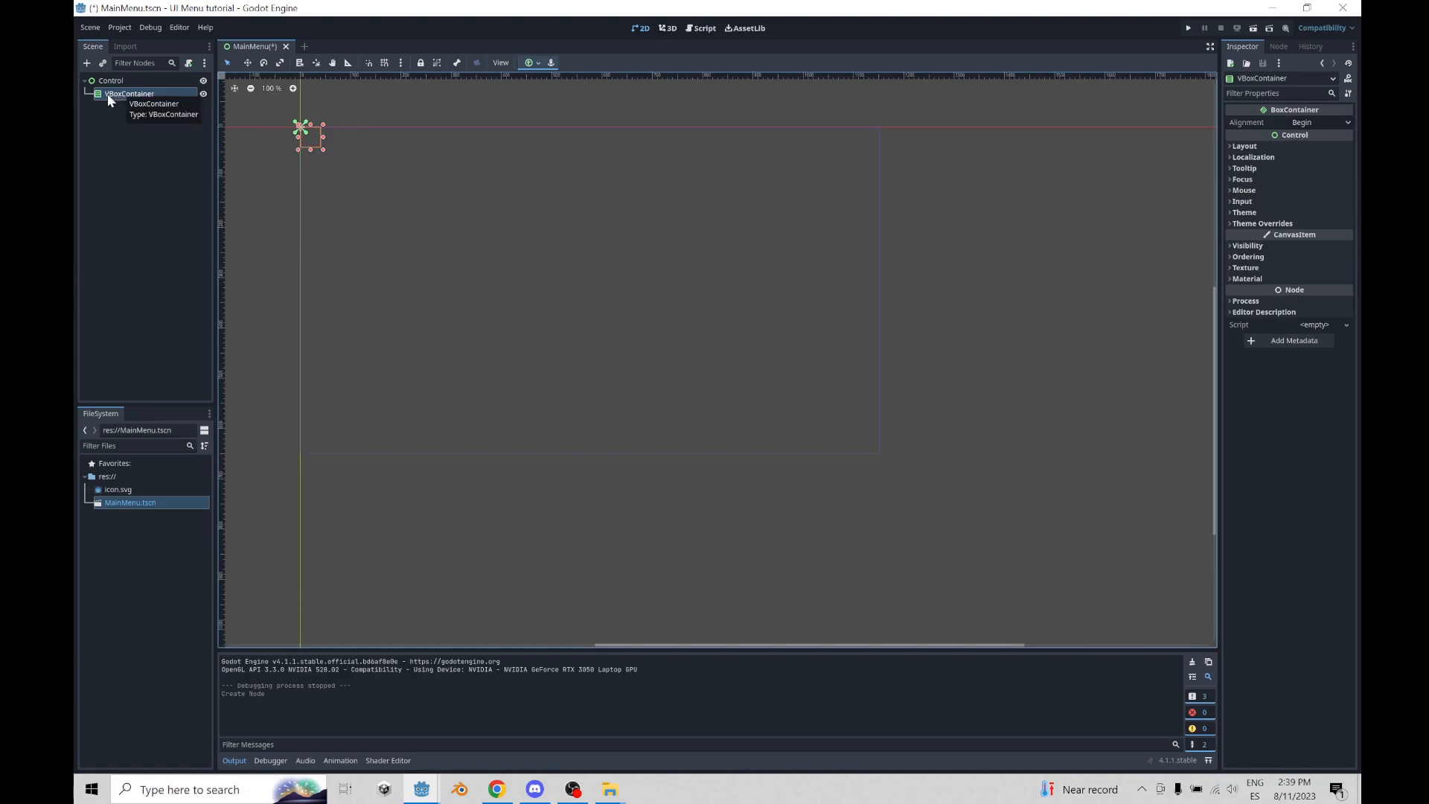
- Add a Label node as a child of the VBoxContainer
right_click(109, 98)
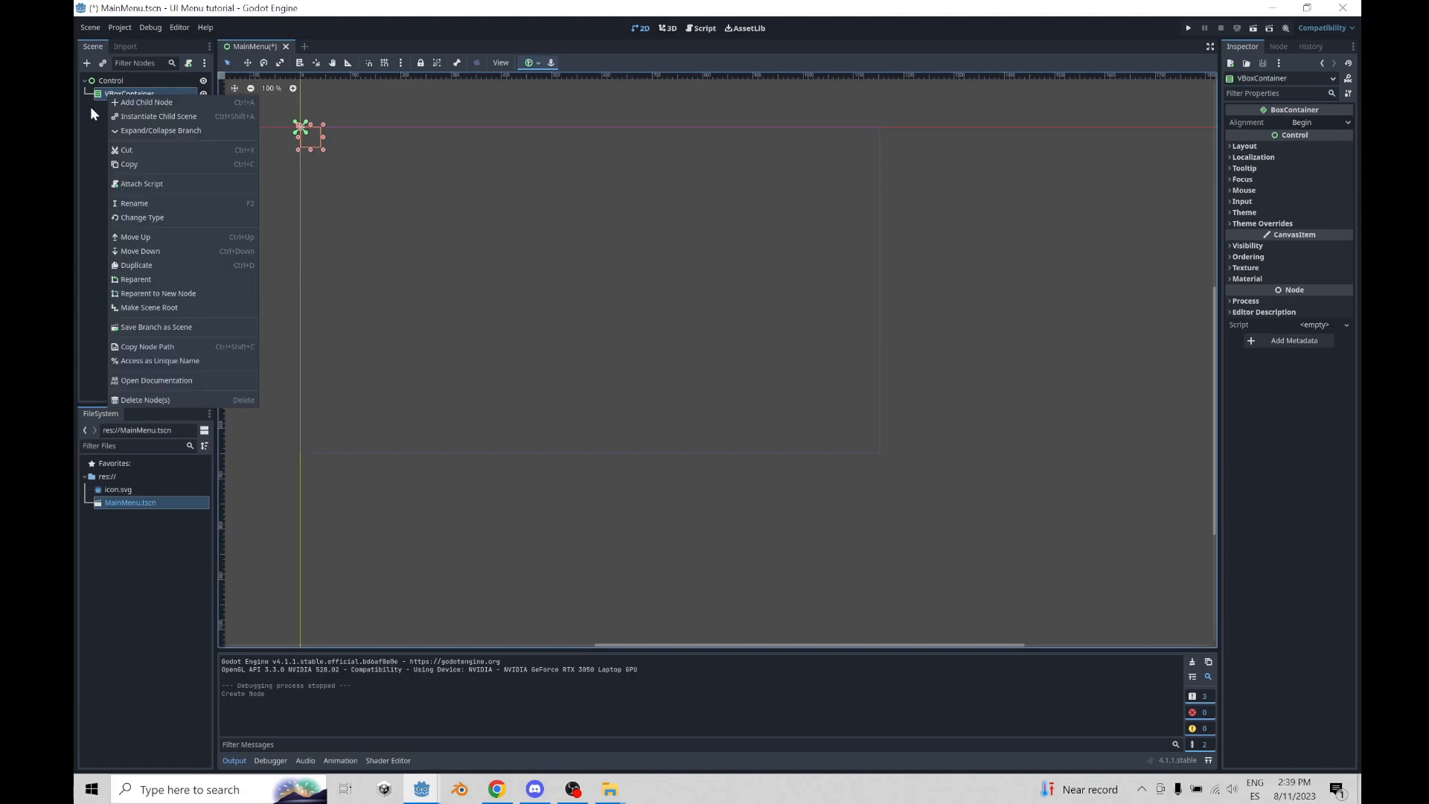
click(130, 104)
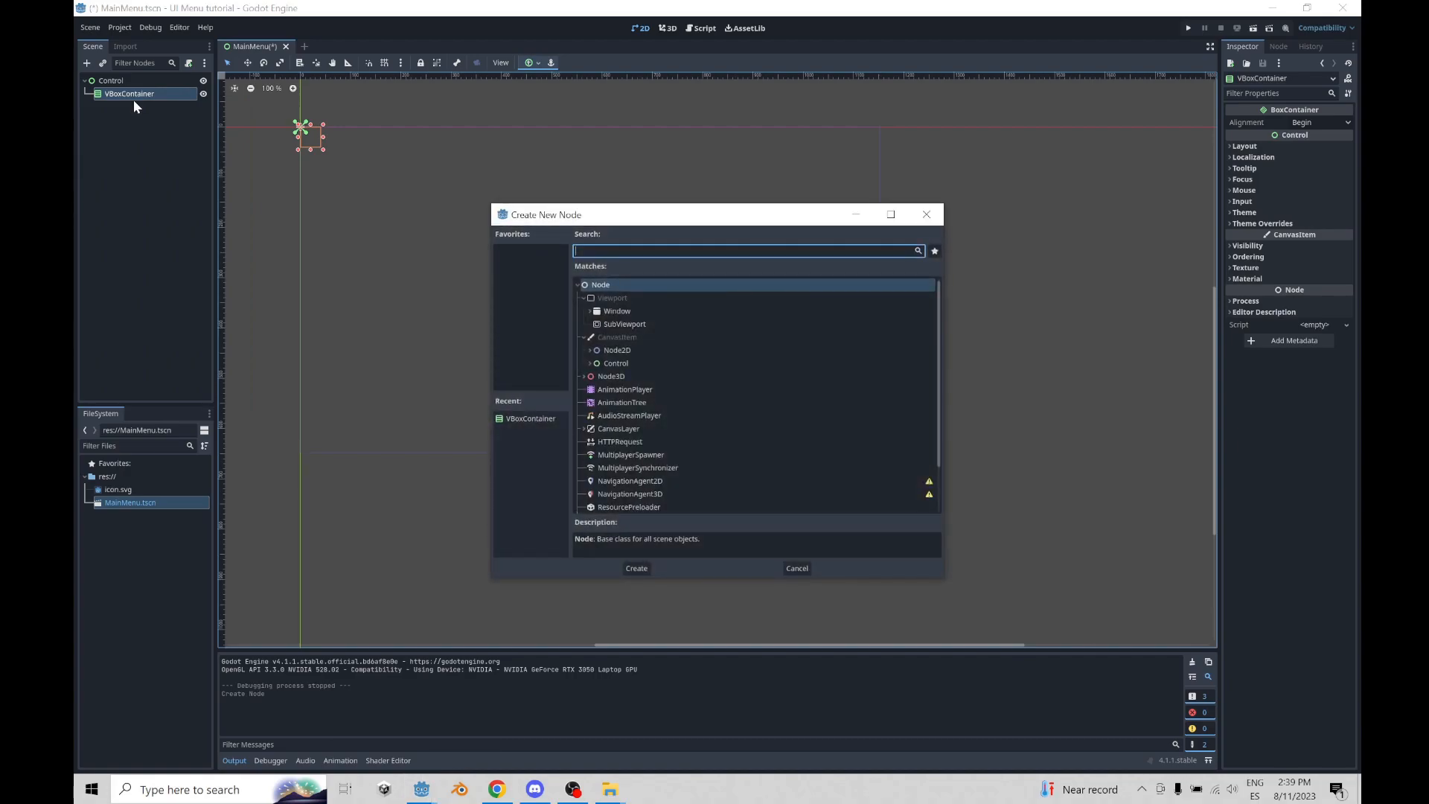
text(label)
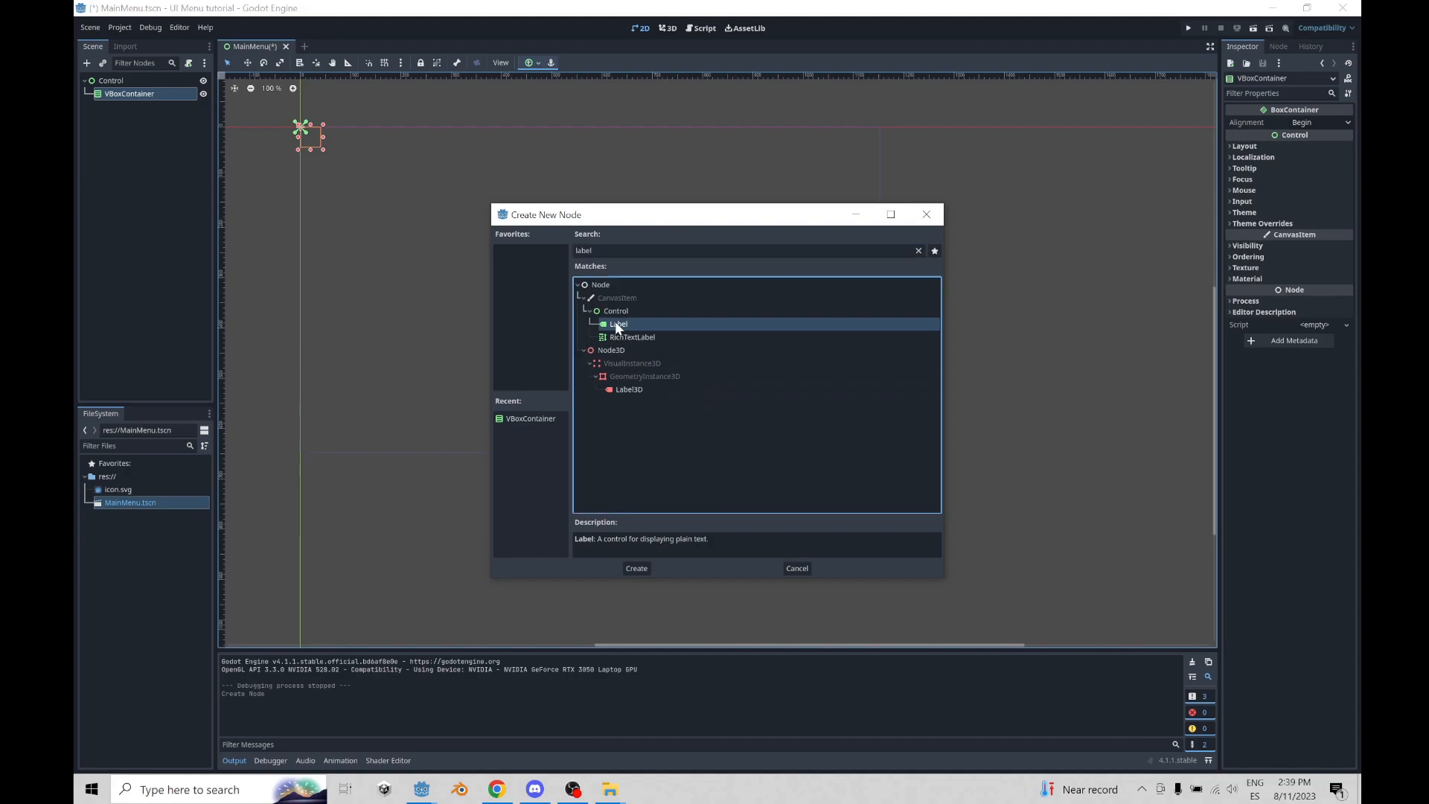
double_click(616, 325)
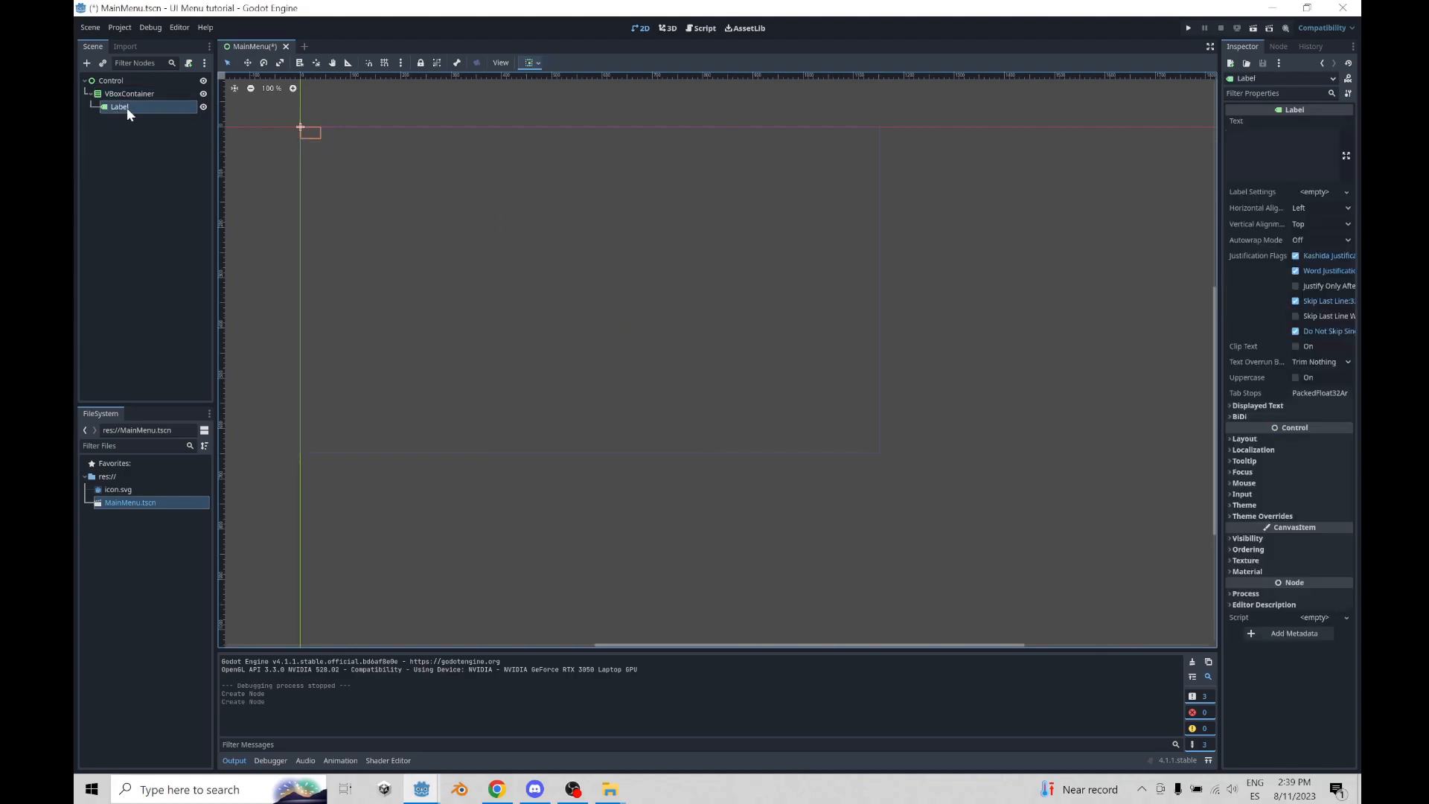
- Set the Label's text to "Our Game's Name"
click(1273, 141)
text(Out)
key(BackSpace)
text(r )
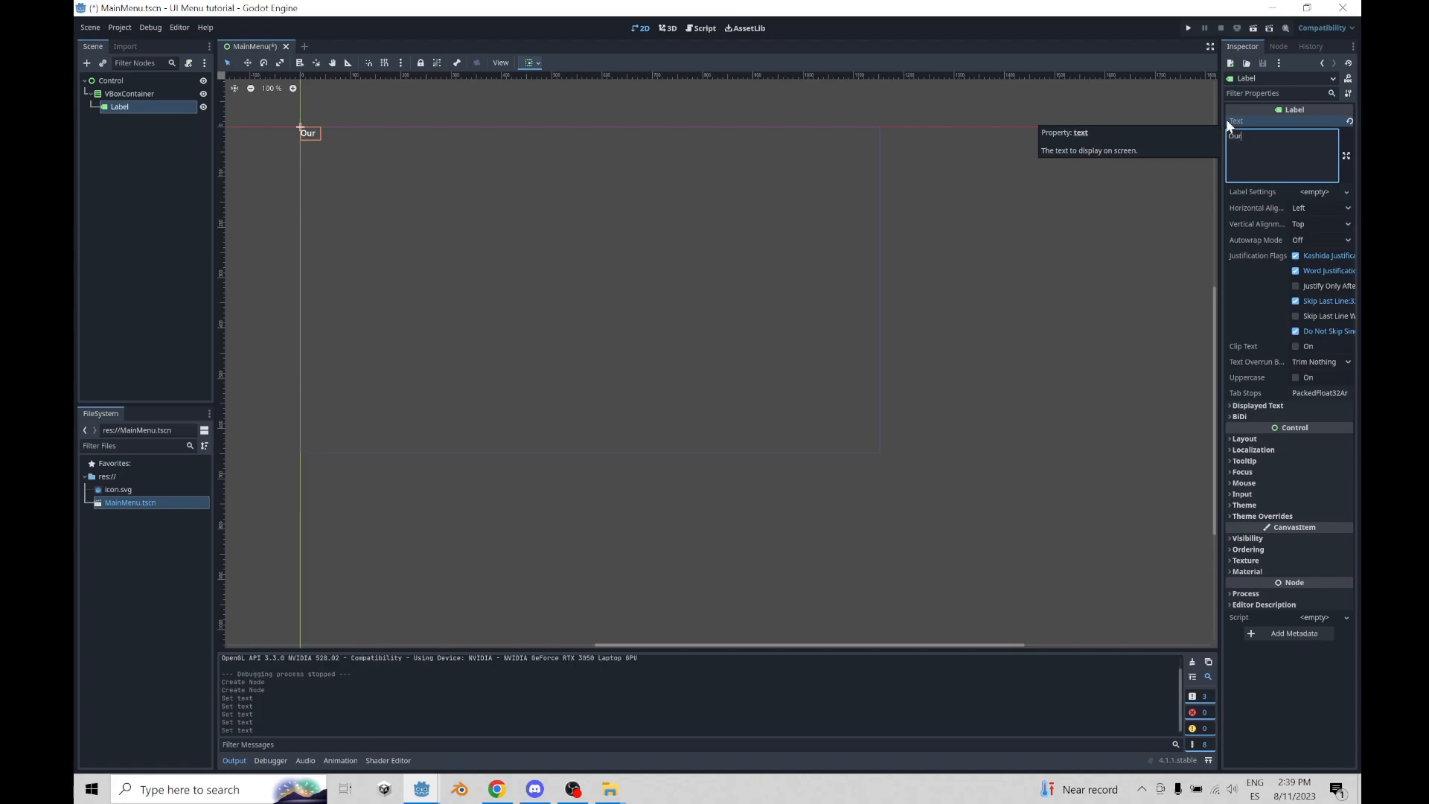
text(Game's Name)
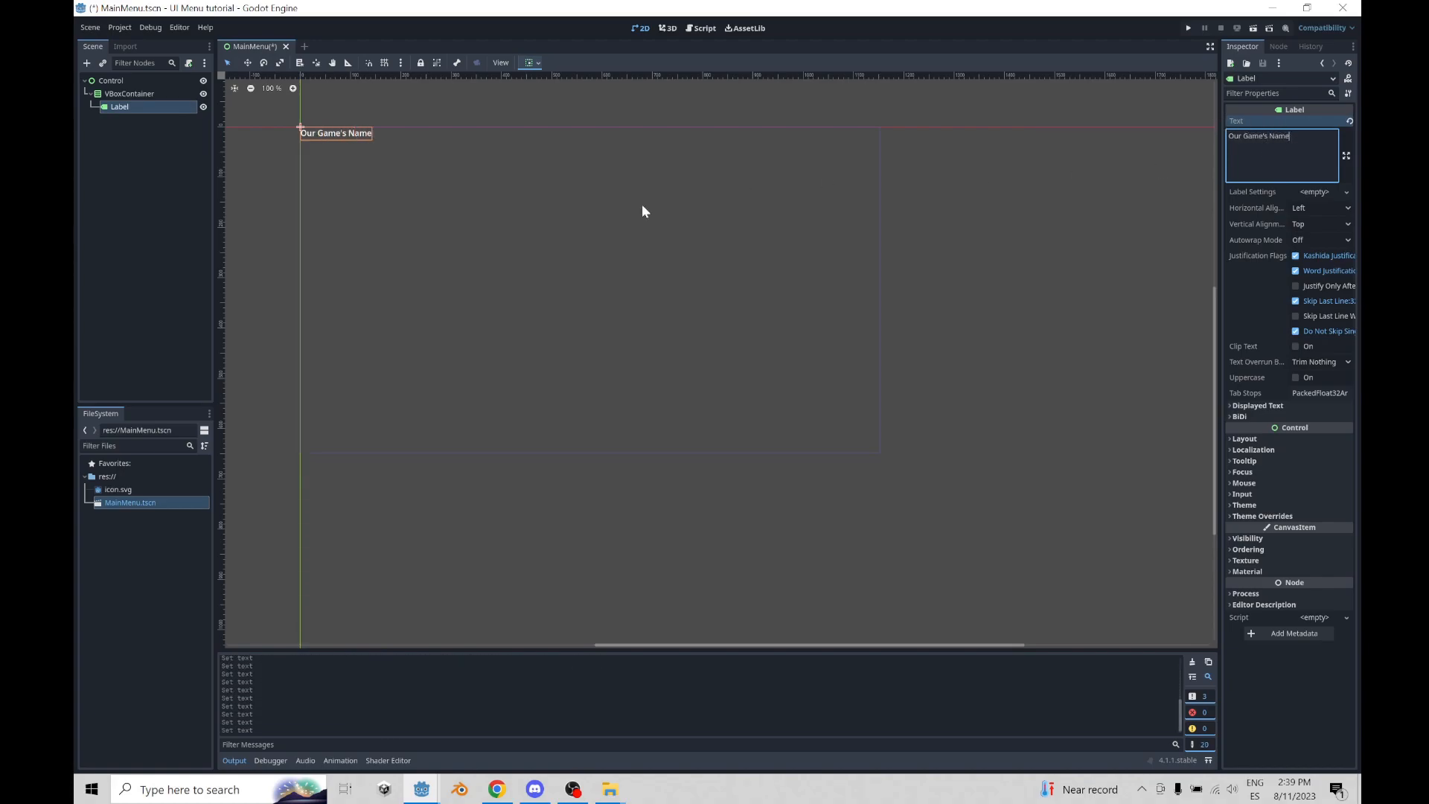
click(128, 175)
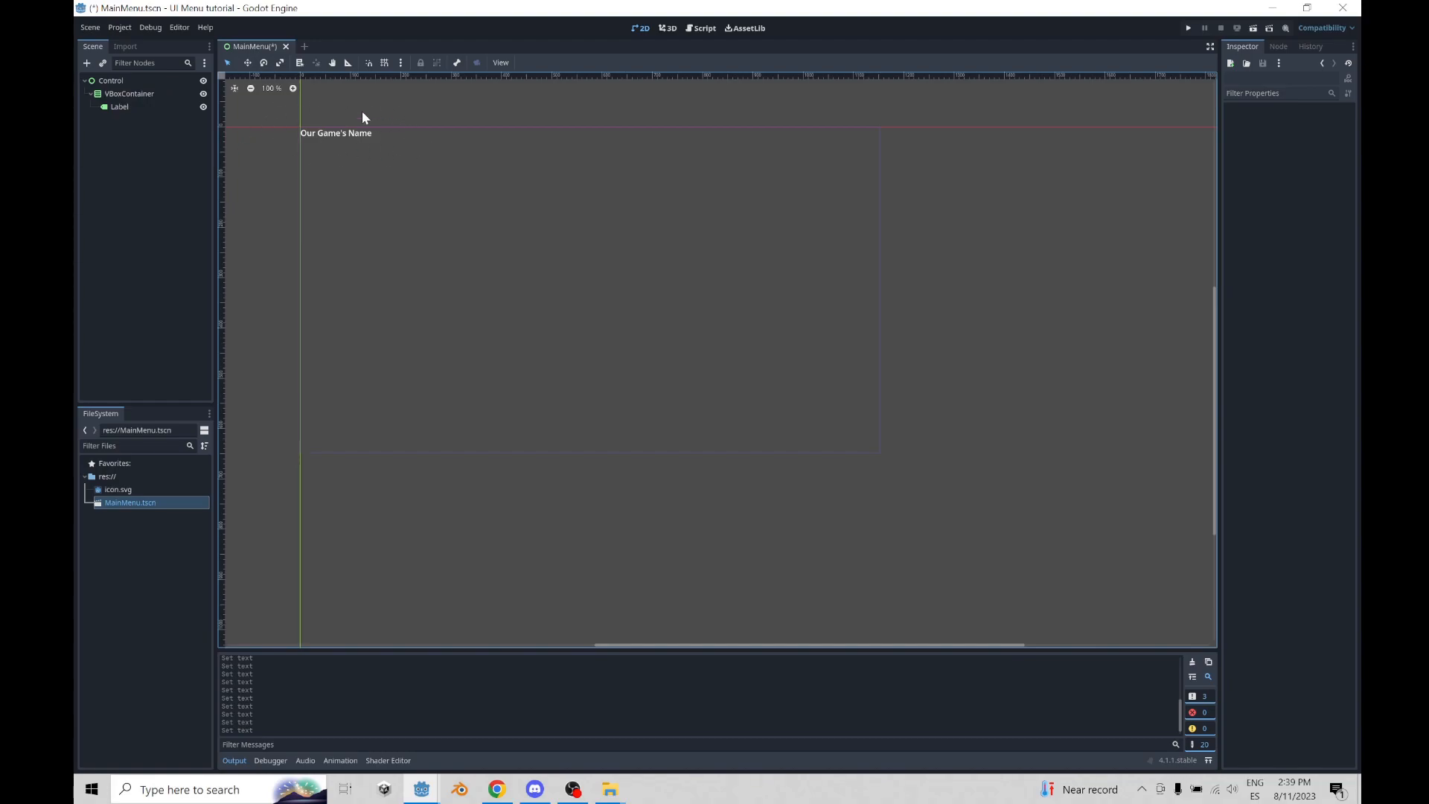
- Try the Top Left anchors preset on the root Control node and settle on Center
click(117, 80)
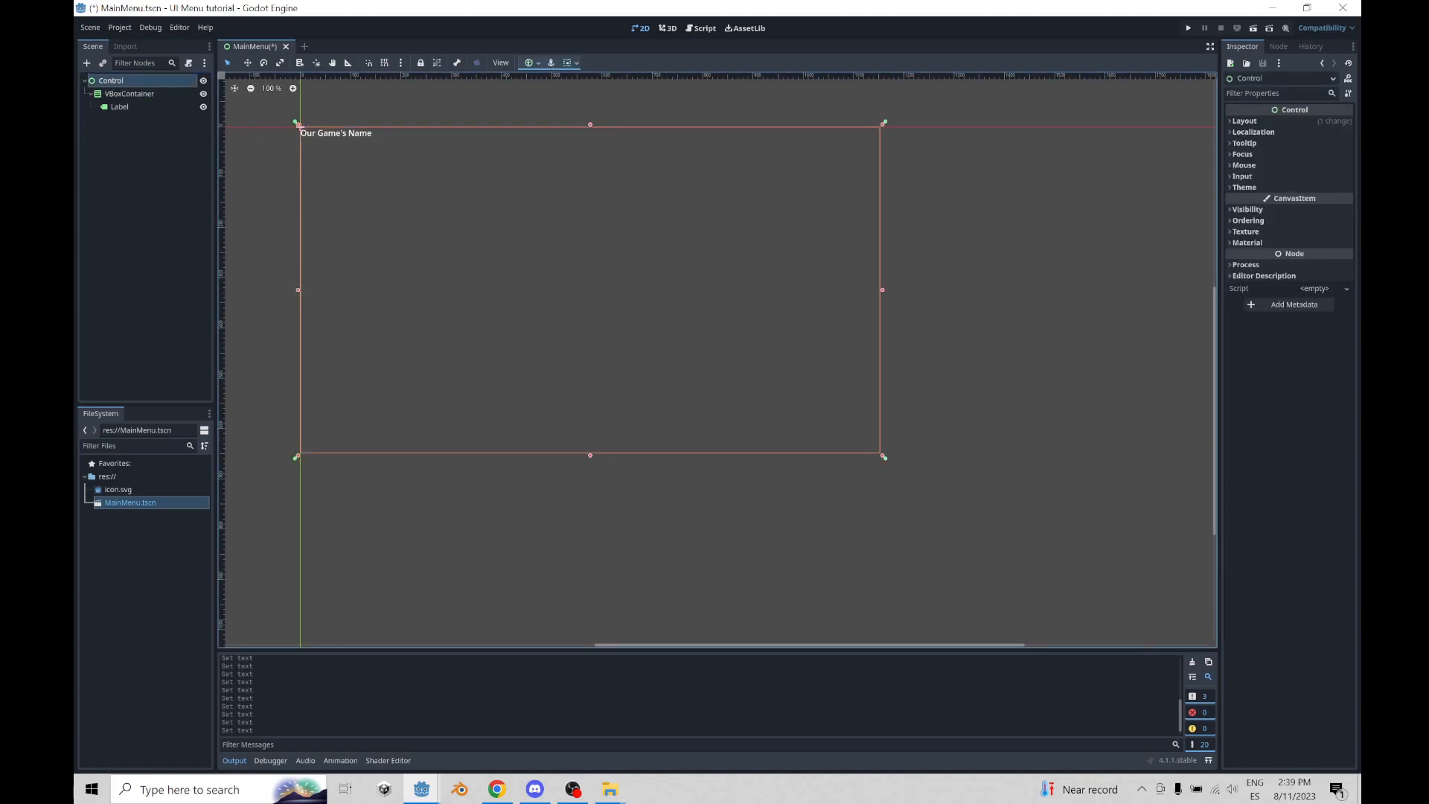
click(1242, 121)
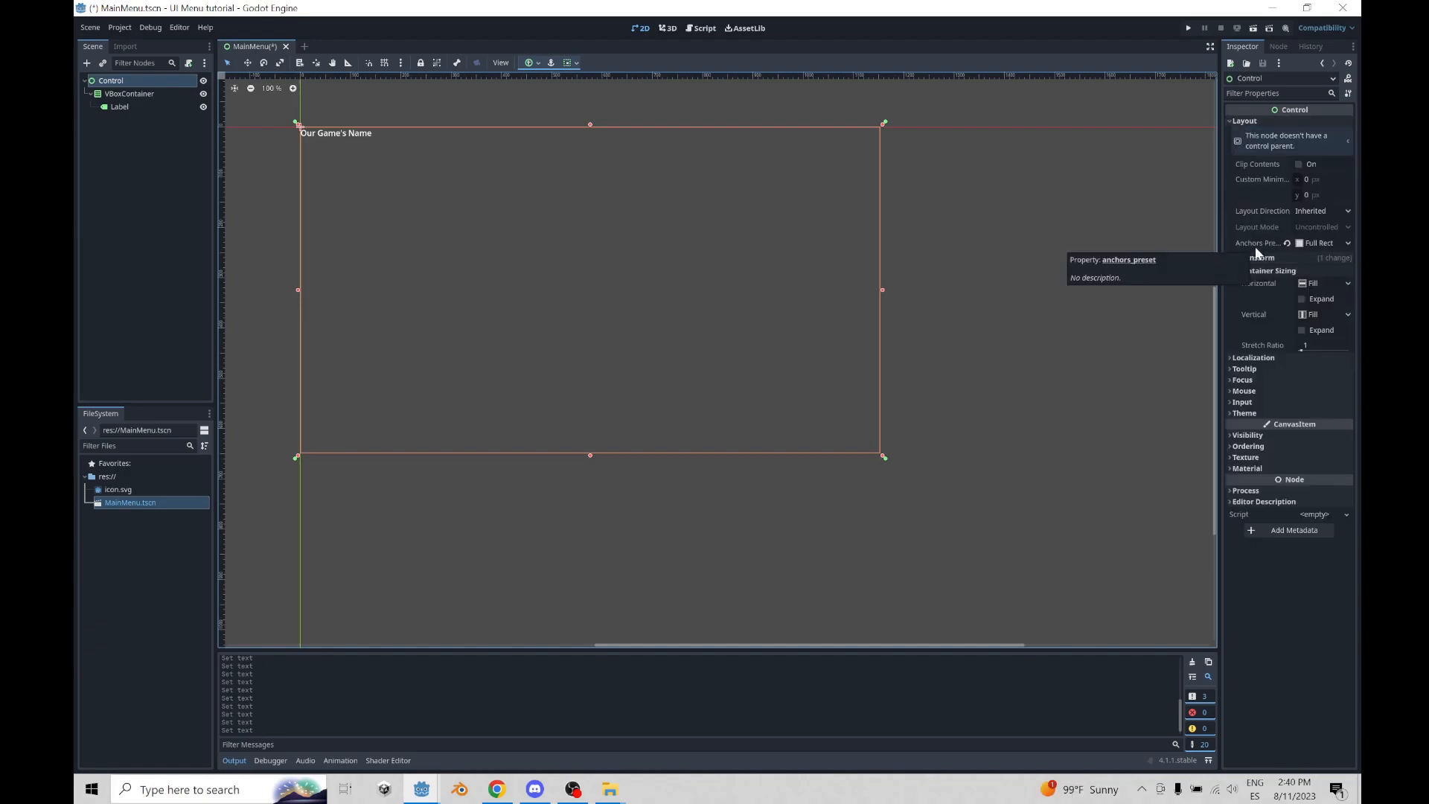
click(1318, 243)
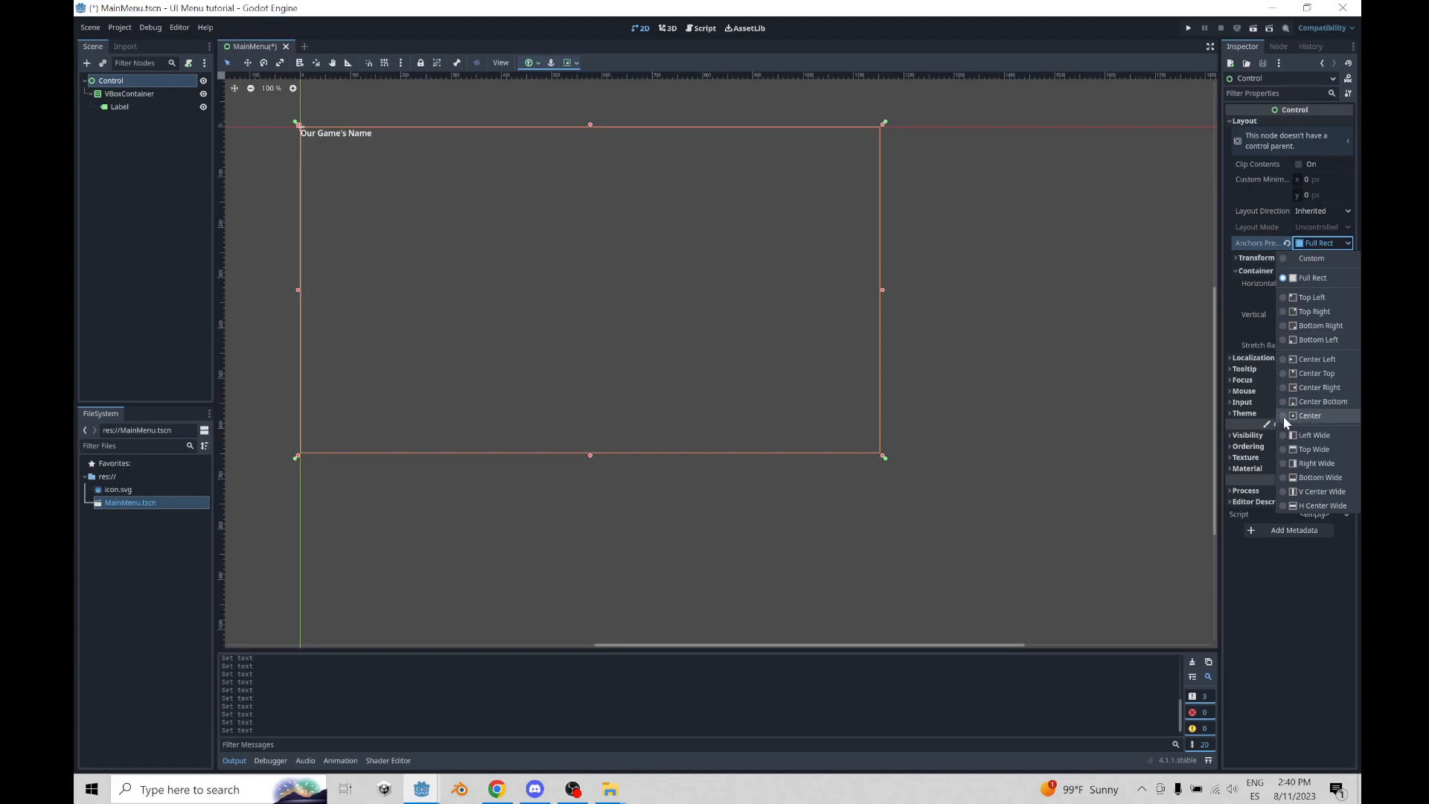
click(1283, 299)
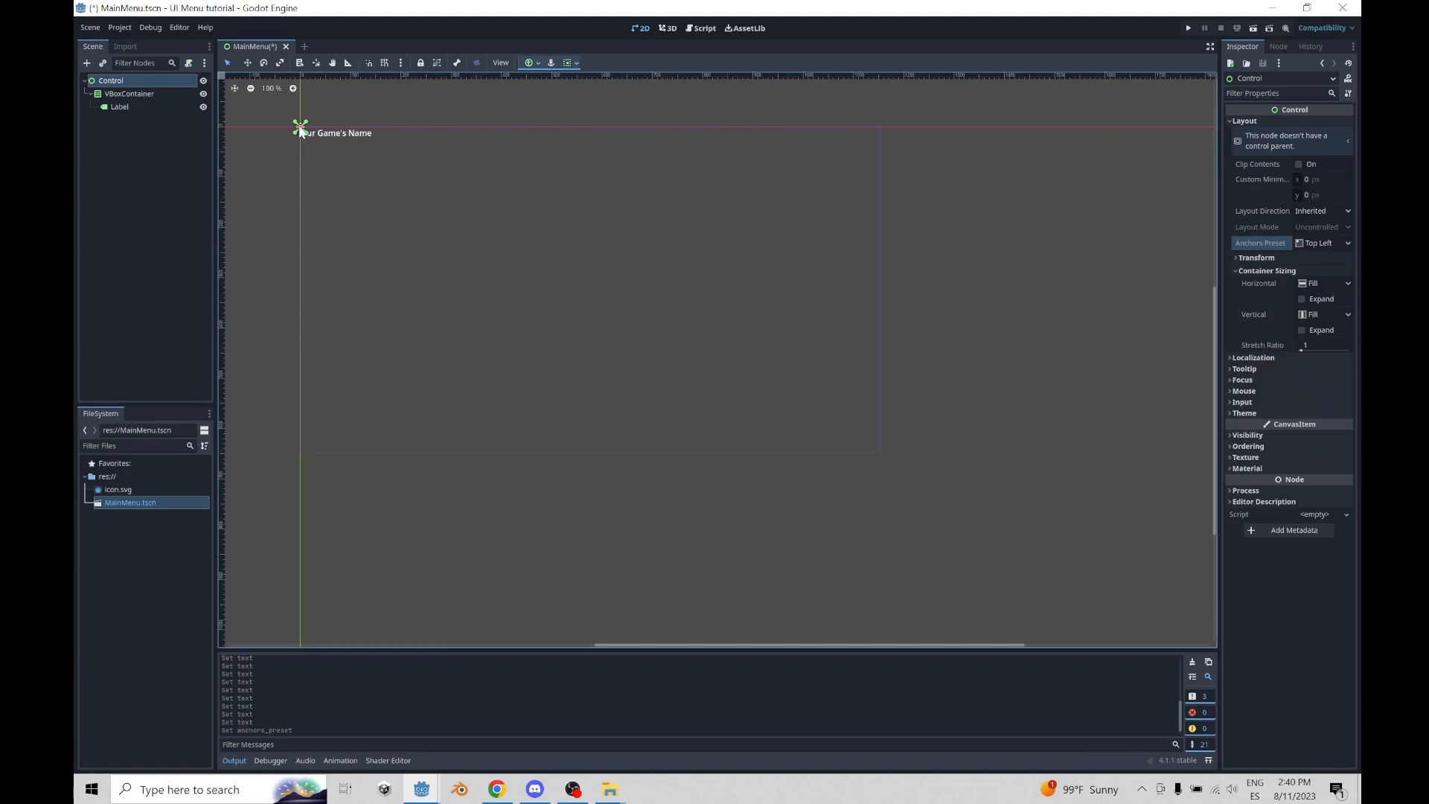
click(1338, 246)
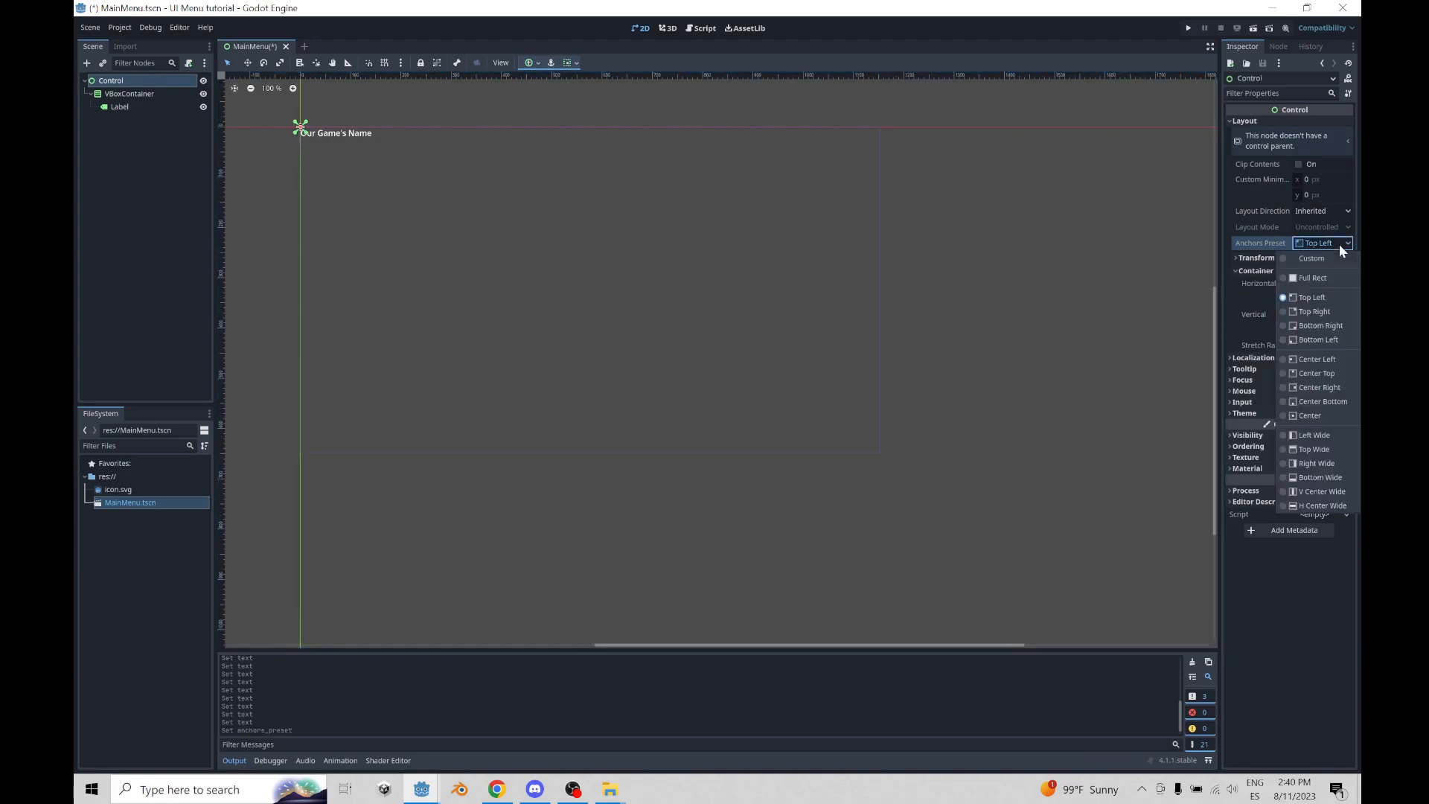
click(1314, 416)
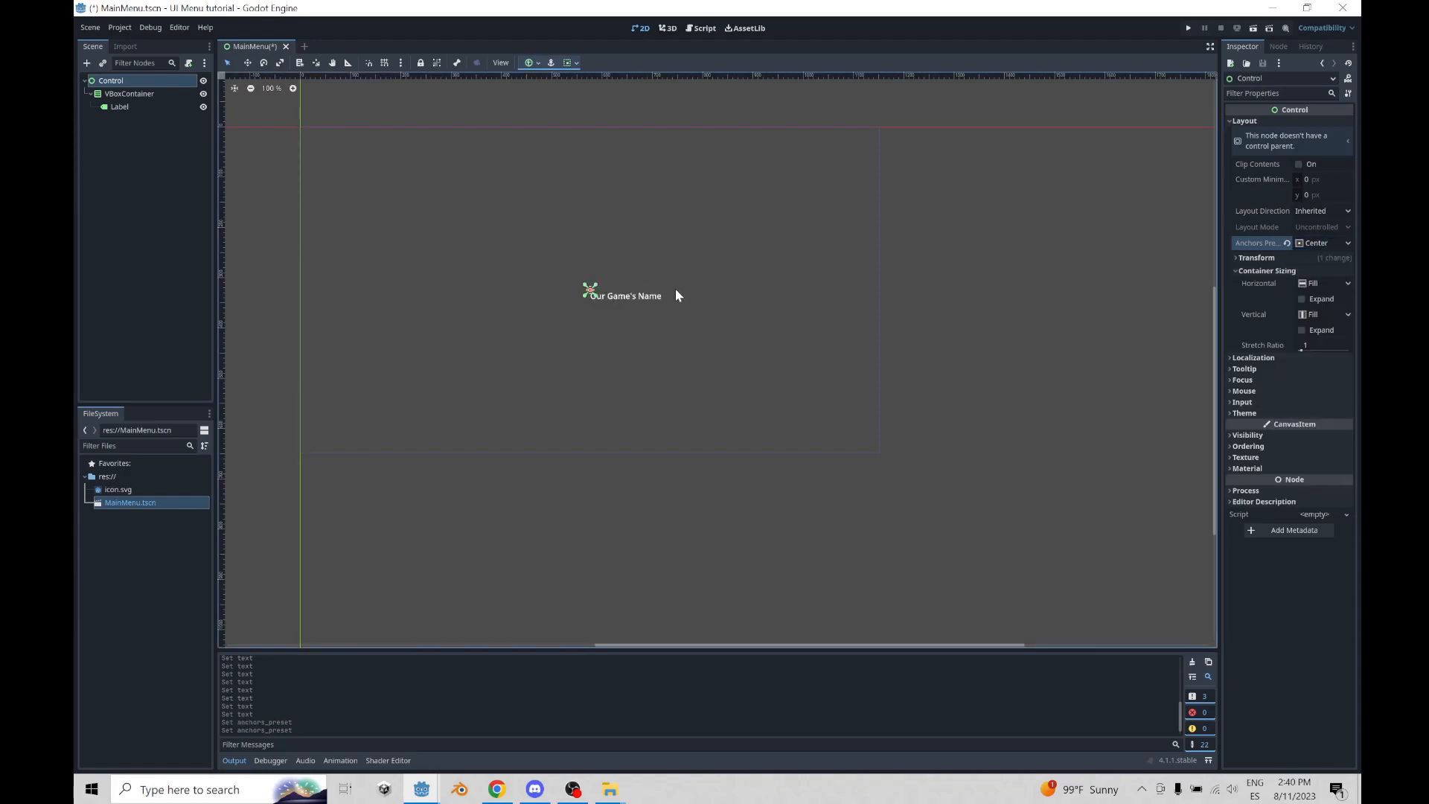
- Add a Button node as a child of the VBoxContainer
click(114, 131)
right_click(114, 96)
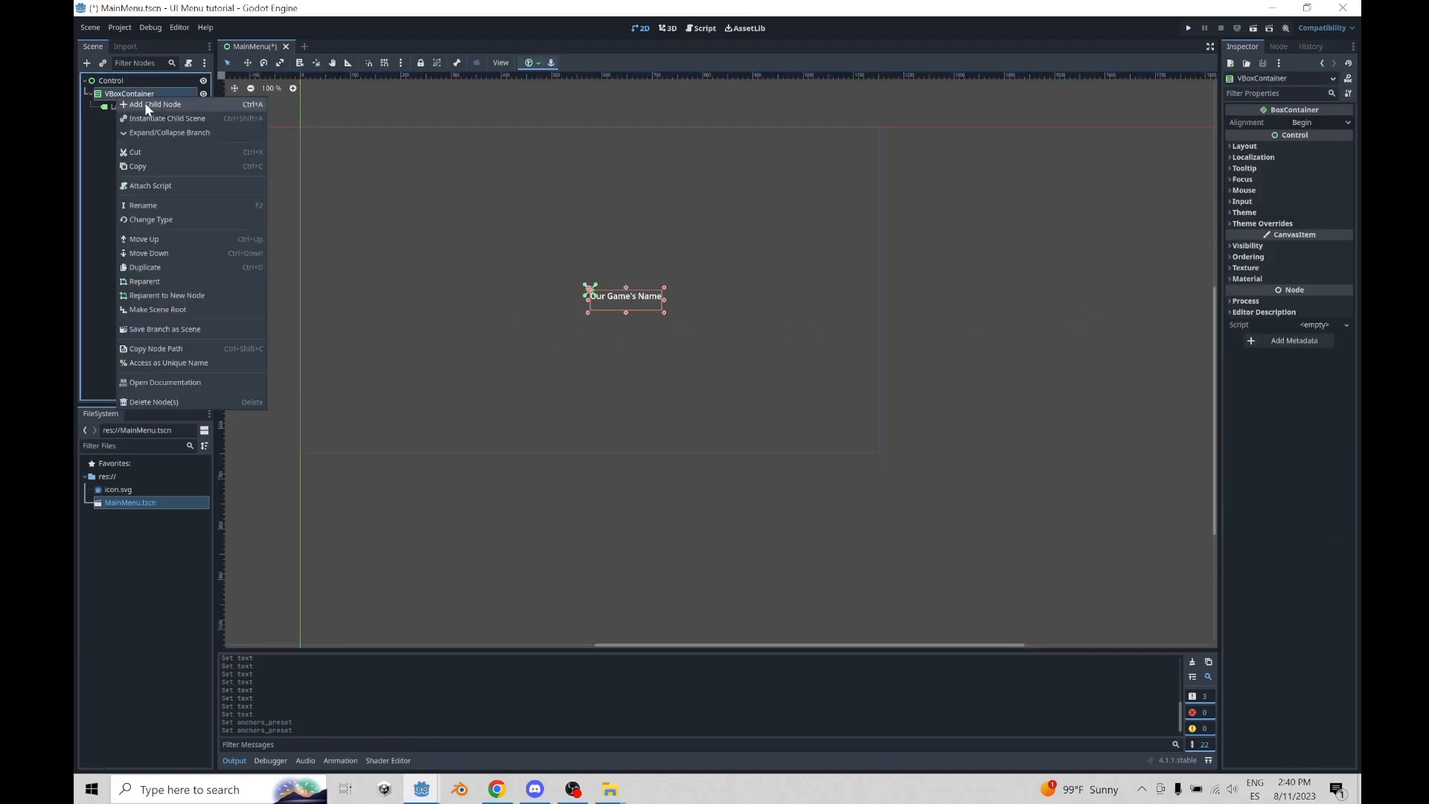
click(144, 104)
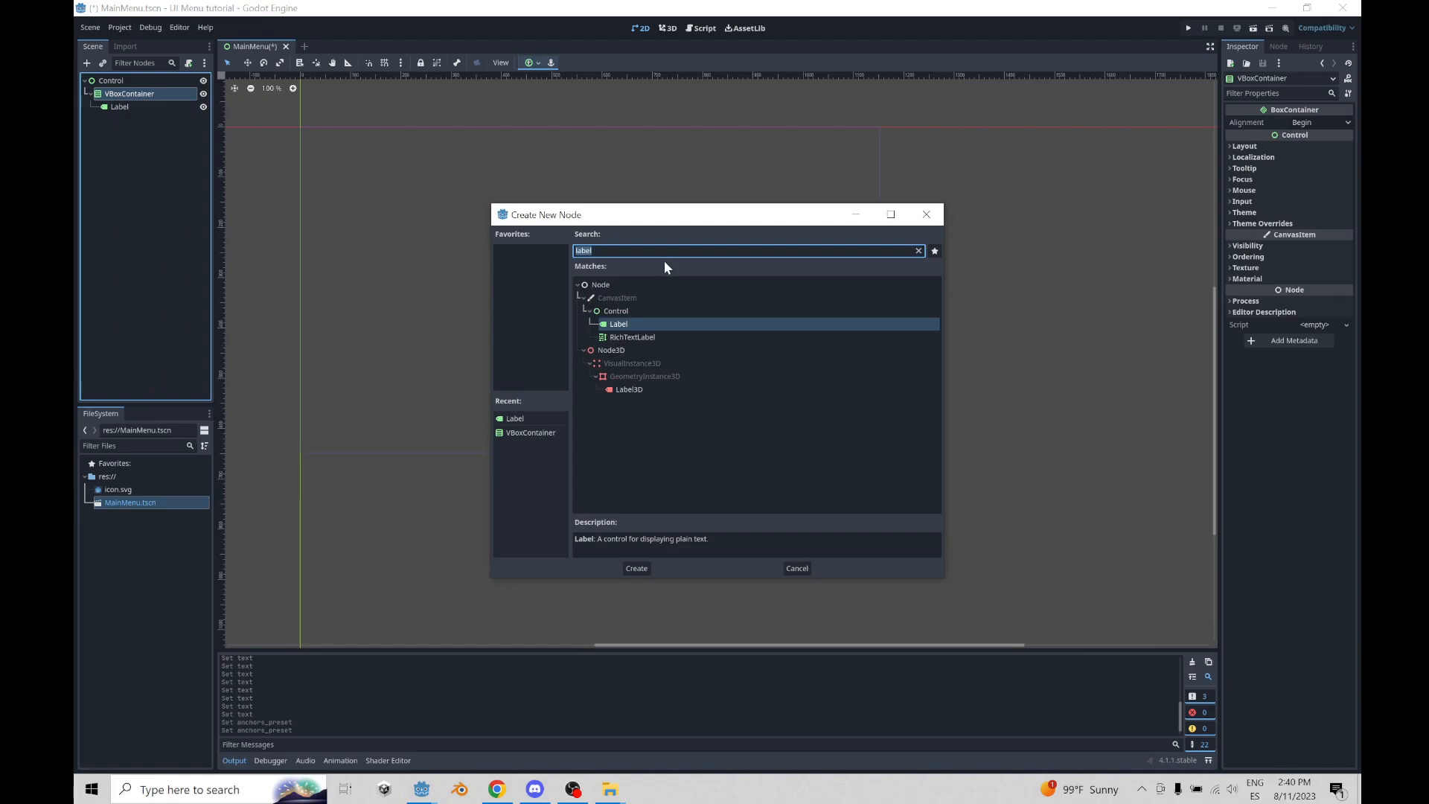
text(button)
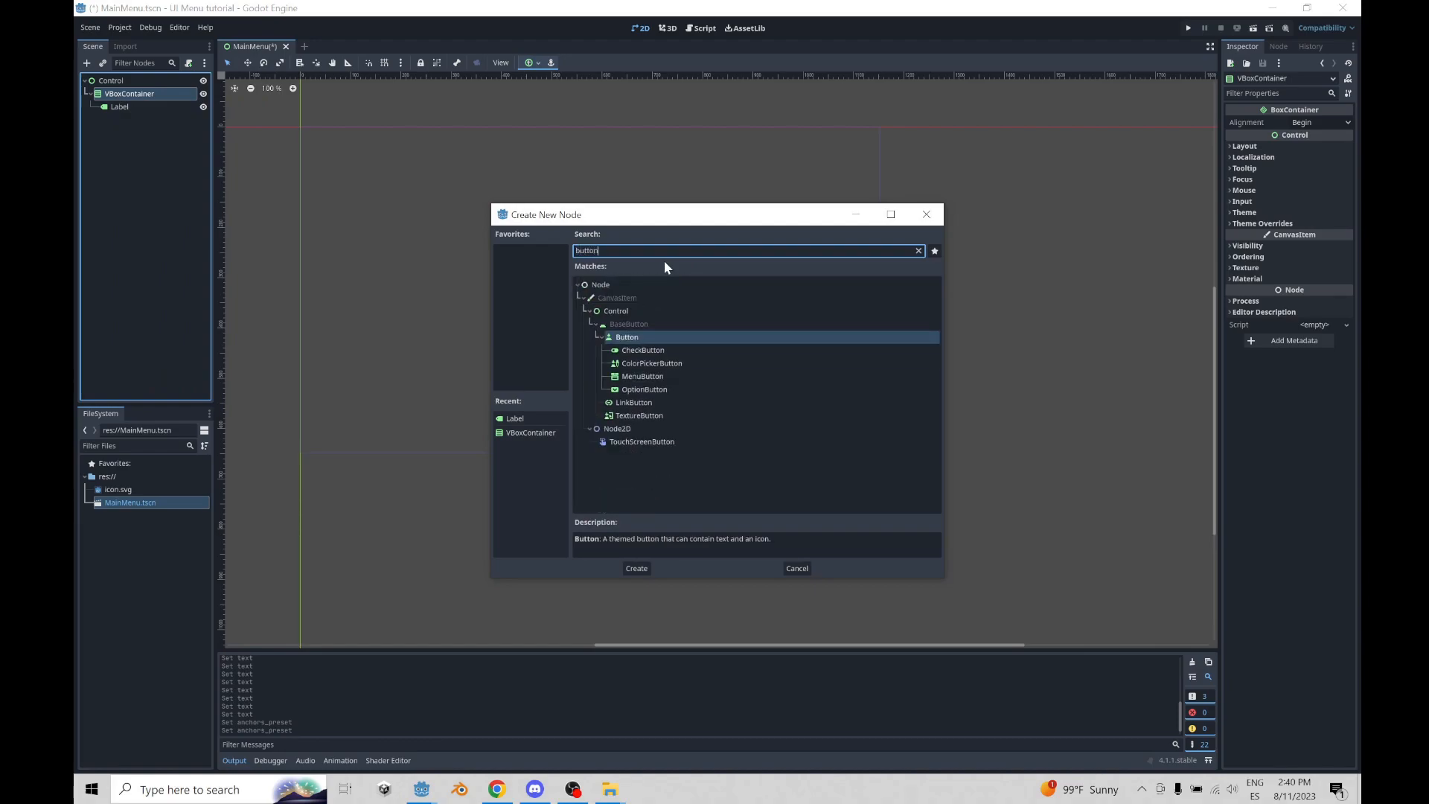
key(Return)
- Add a LinkButton node as a child of the VBoxContainer and check the container's three children in the viewport
right_click(123, 92)
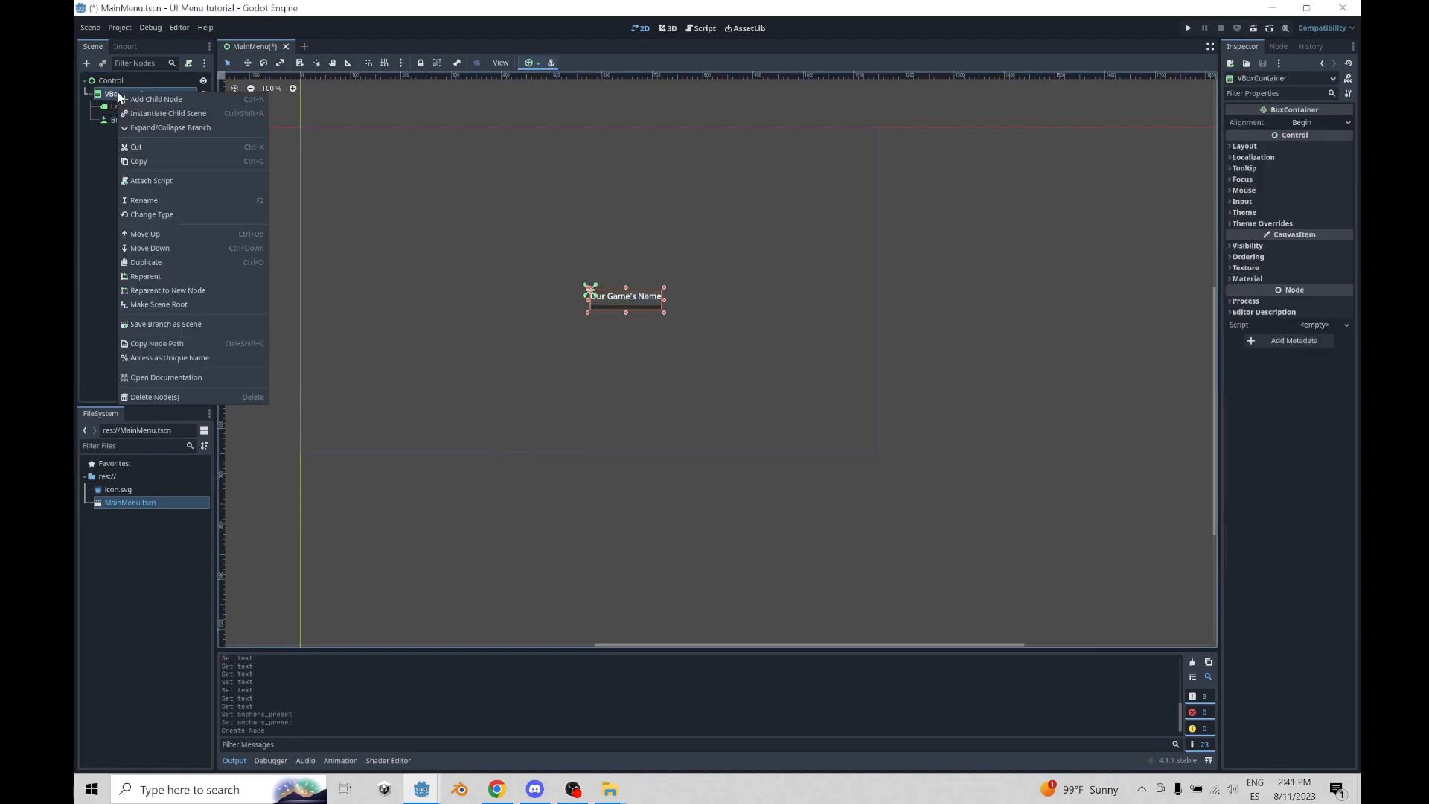
click(152, 102)
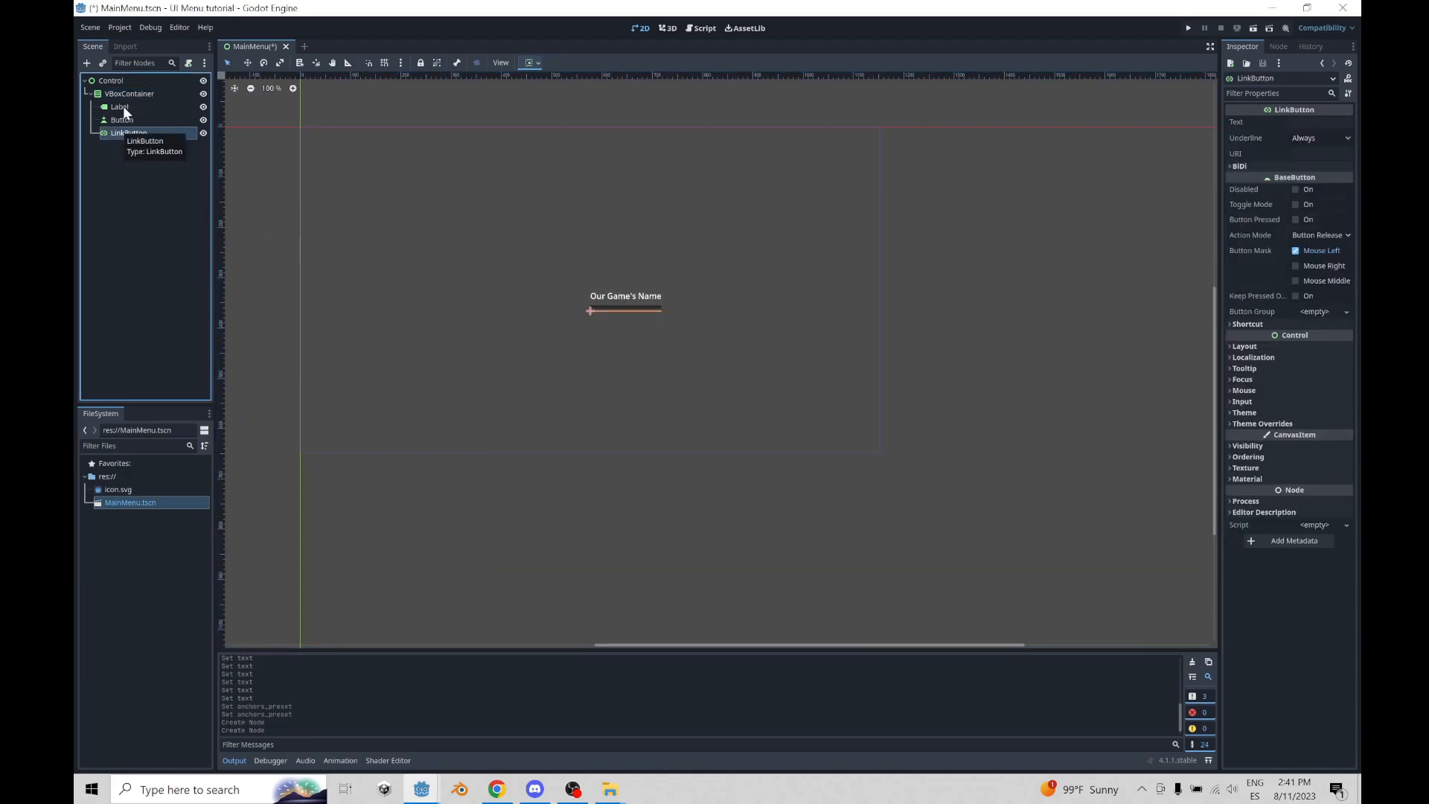
click(124, 108)
click(121, 121)
click(119, 134)
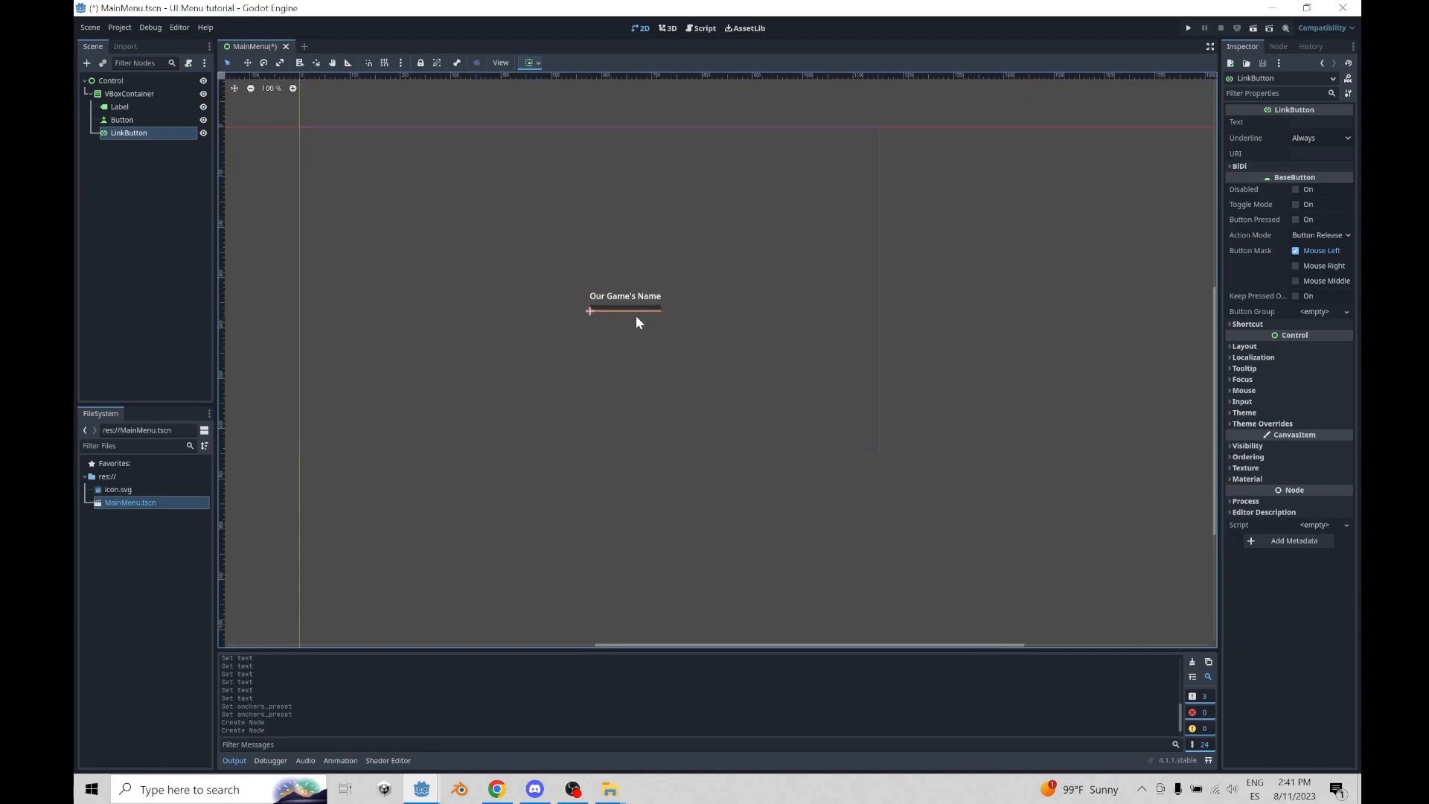
scroll(626, 320, up, 1)
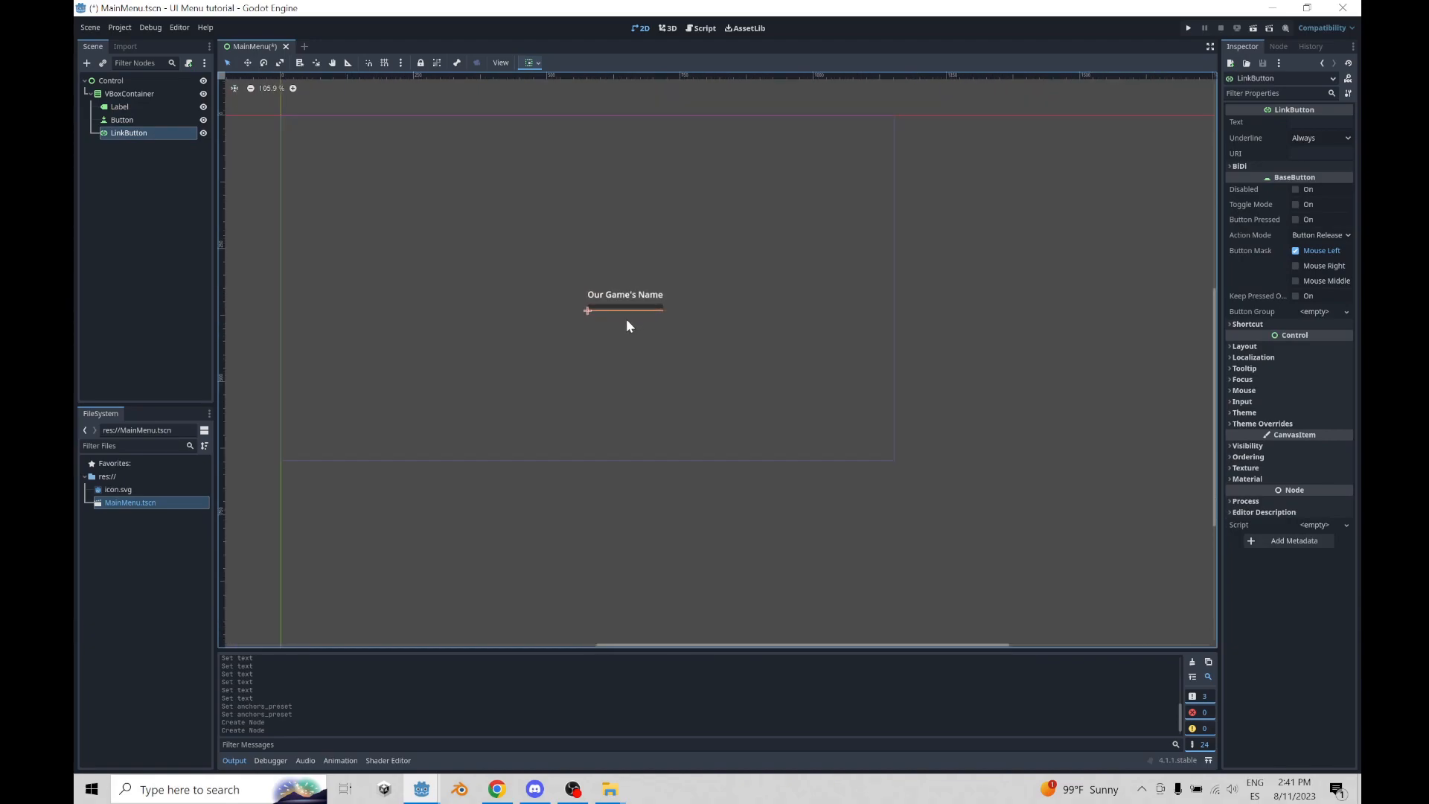
- Add a MarginContainer node as a child of the VBoxContainer
click(125, 93)
key(ctrl+a)
click(590, 363)
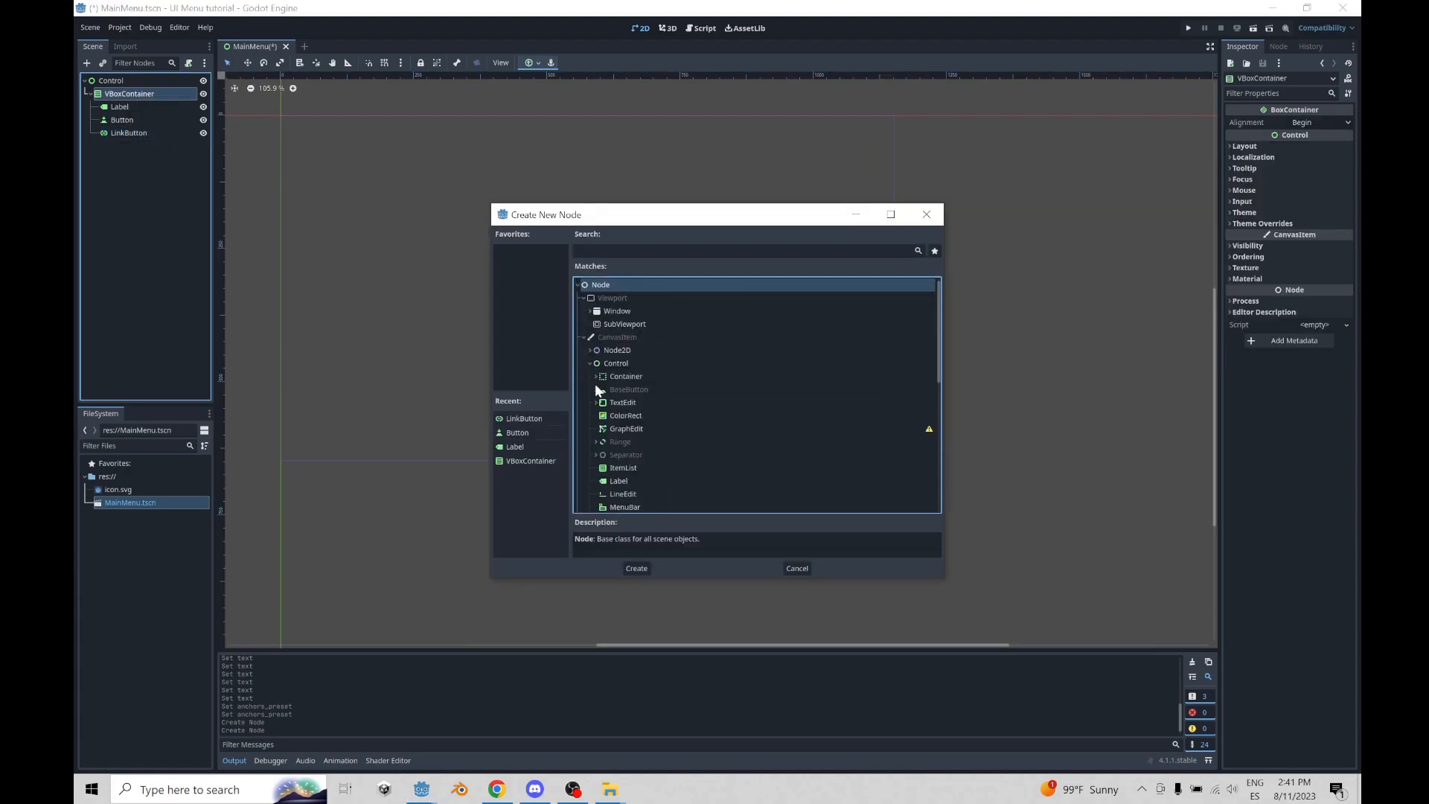
click(596, 376)
scroll(610, 377, down, 1)
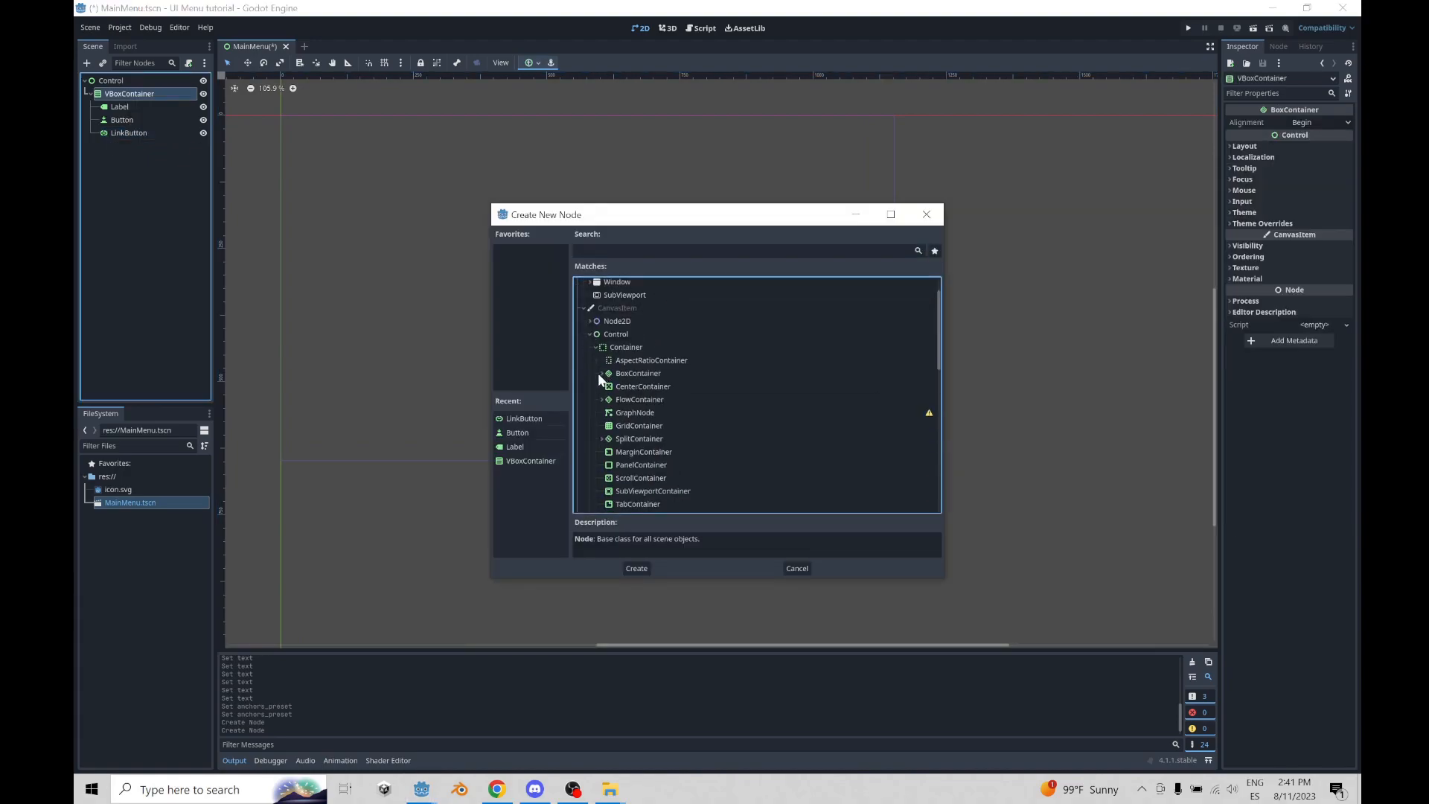
scroll(612, 413, down, 1)
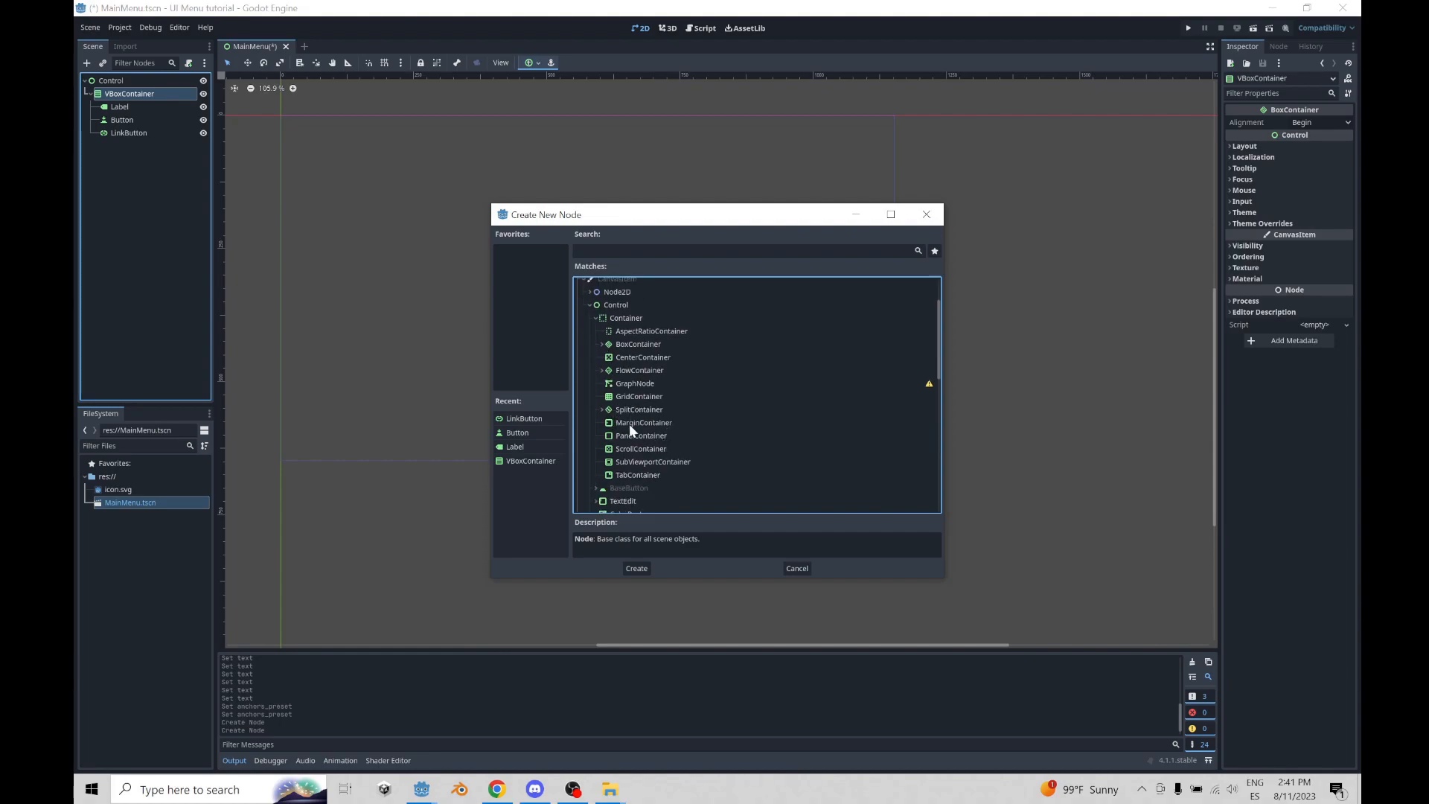
click(628, 422)
double_click(636, 422)
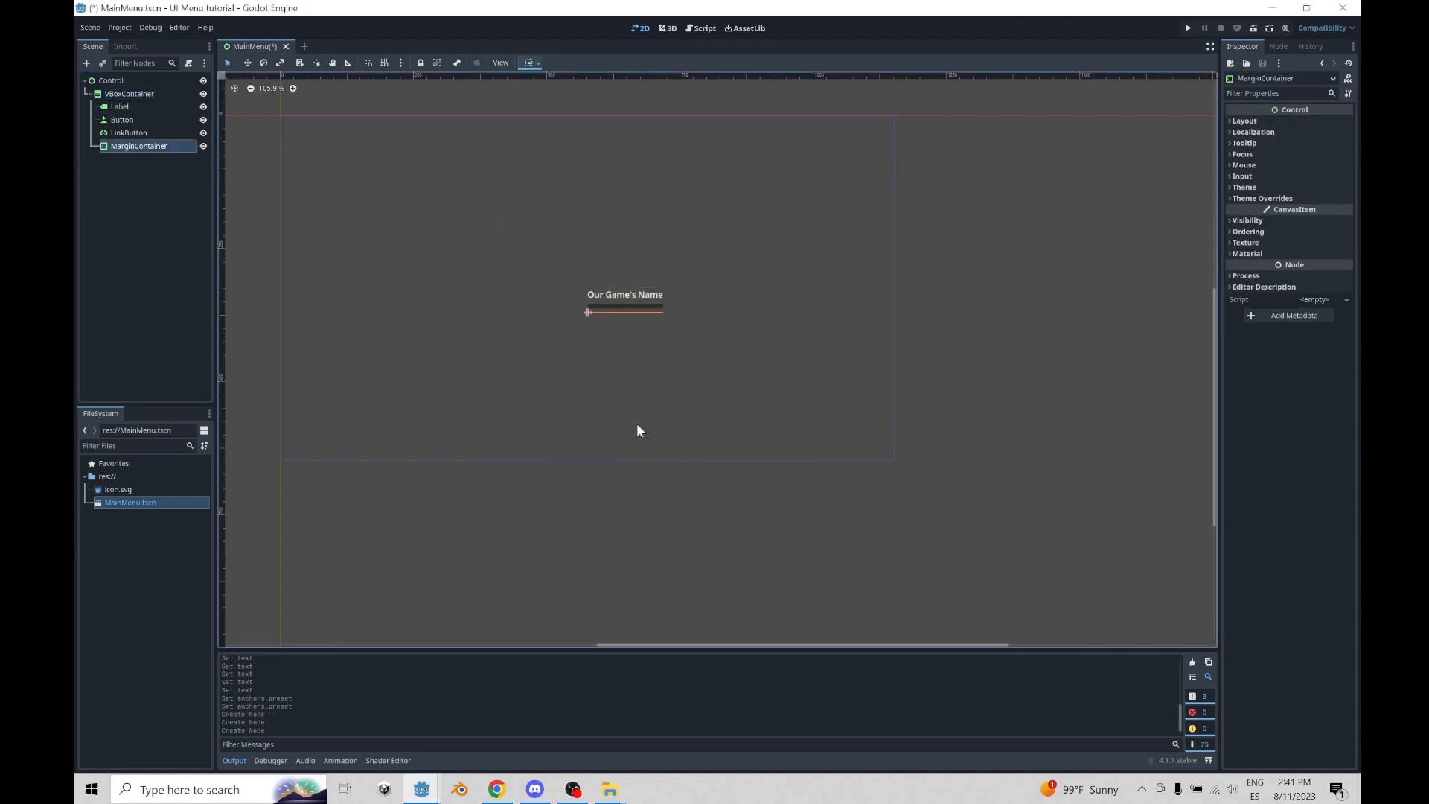
- Duplicate the MarginContainer twice and nest the Label, Button and LinkButton each inside its own MarginContainer
click(118, 180)
click(127, 147)
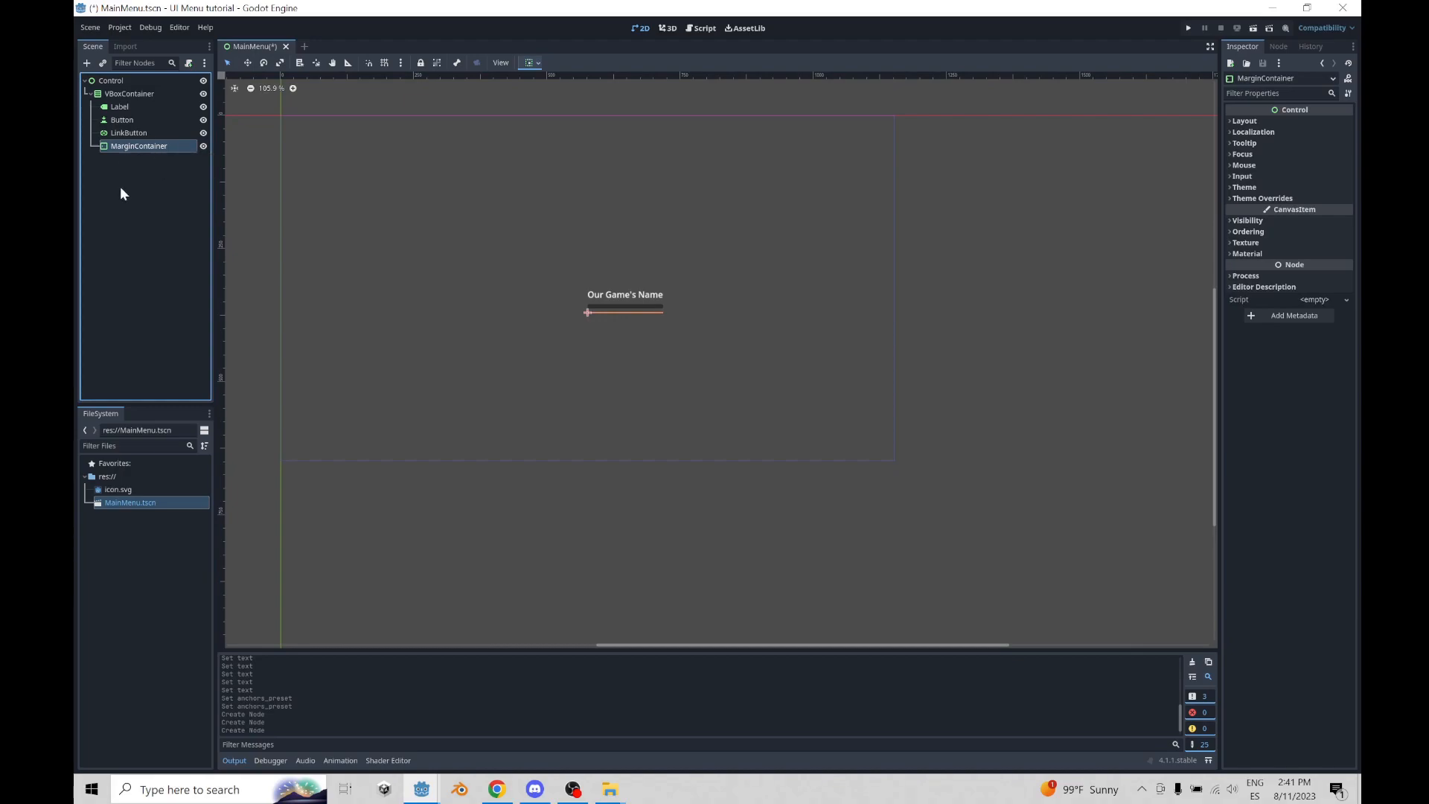
key(ctrl+d)
key(ctrl+d)
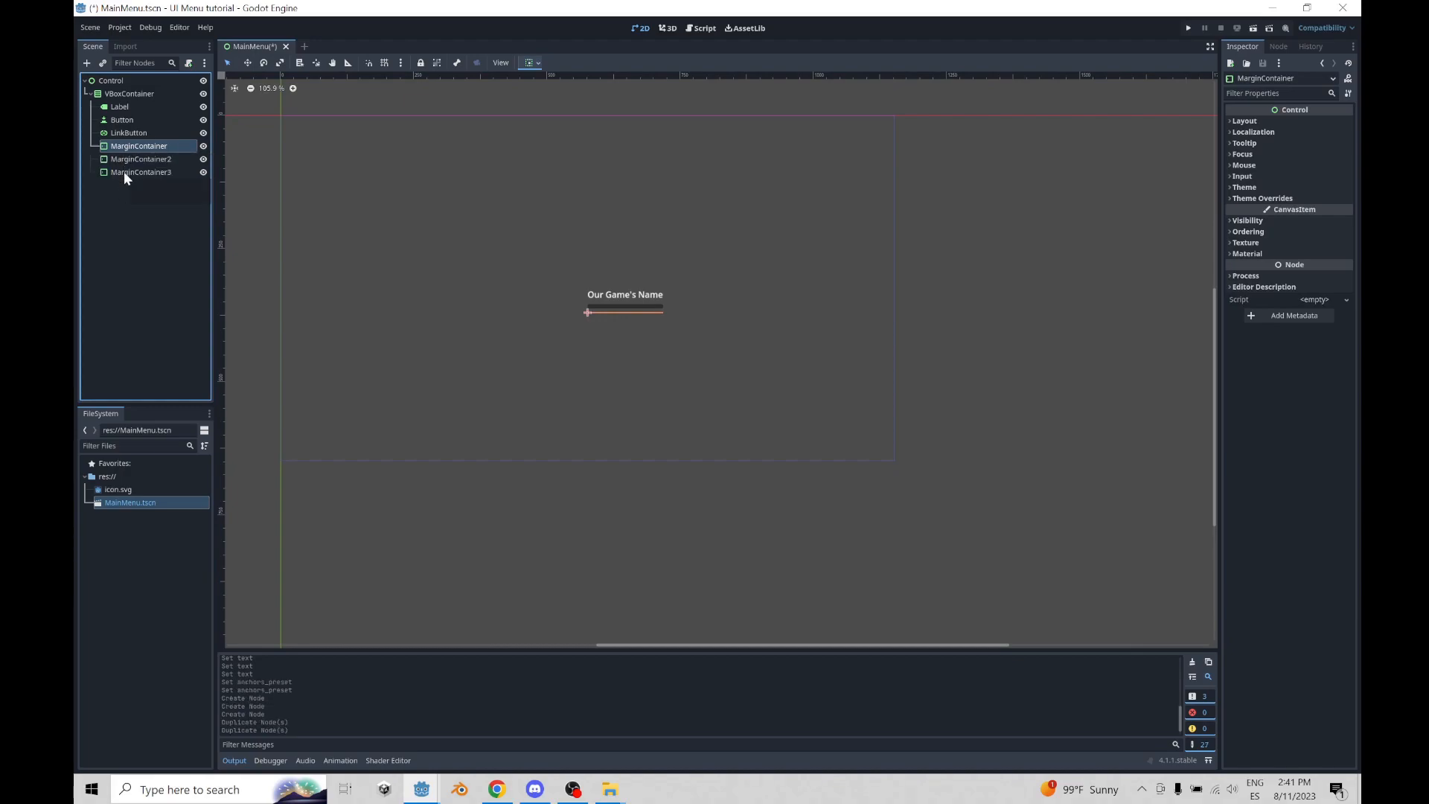
drag(119, 106, 118, 157)
drag(122, 106, 119, 173)
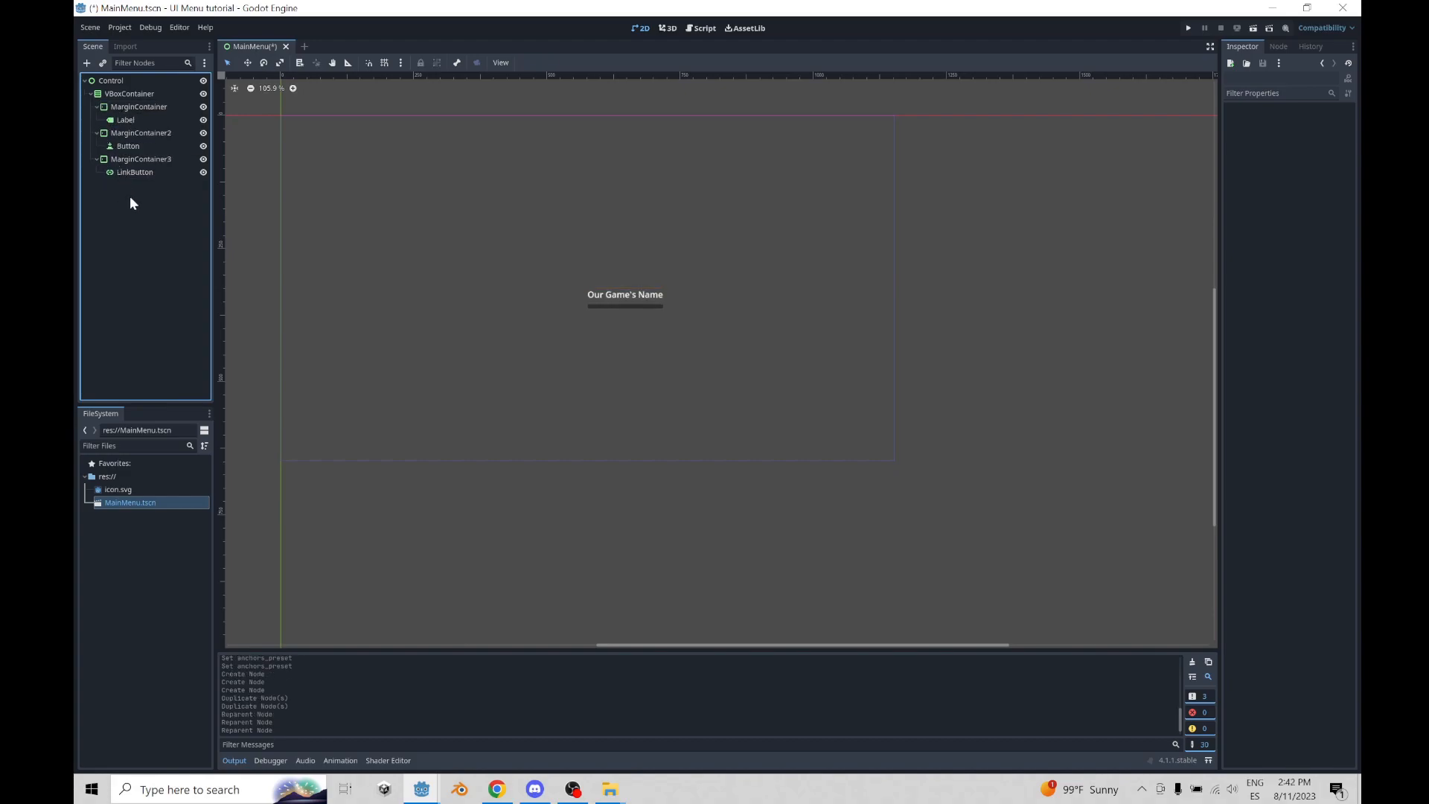
- Set the LinkButton's text to "Url to my website" and its URI to the personal website's https address
click(134, 106)
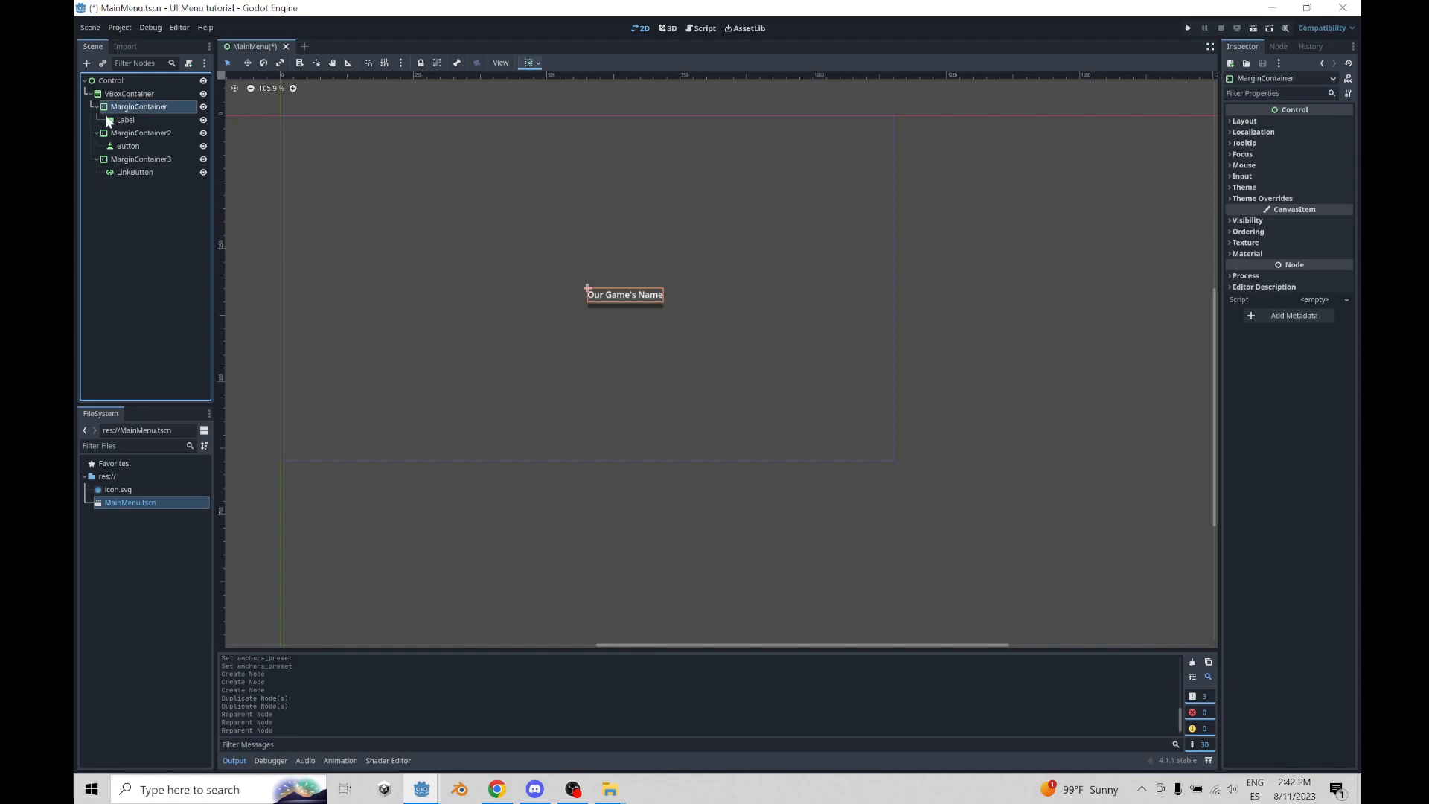
click(625, 308)
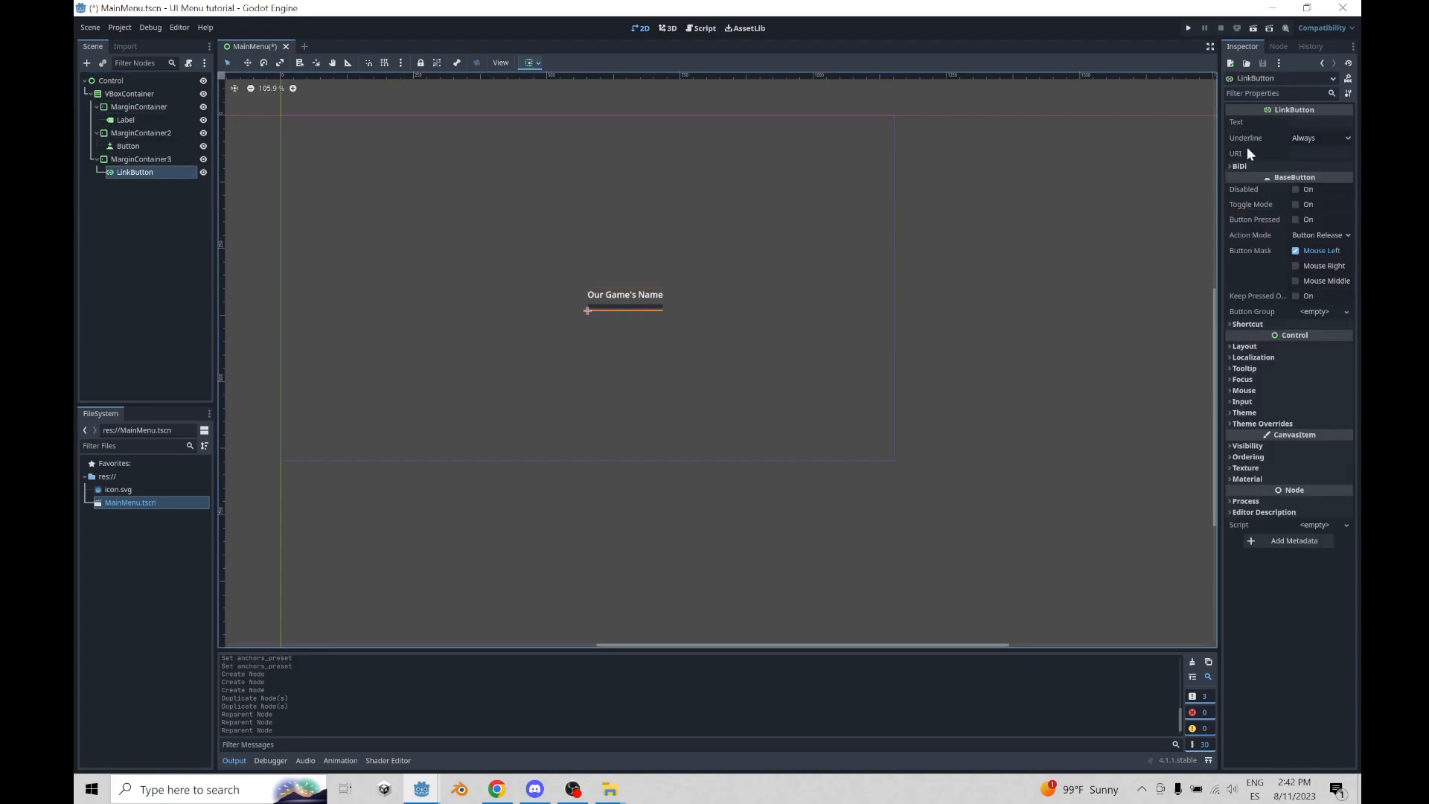
drag(1218, 149, 1052, 146)
click(1222, 123)
text(Url to my website)
click(1230, 151)
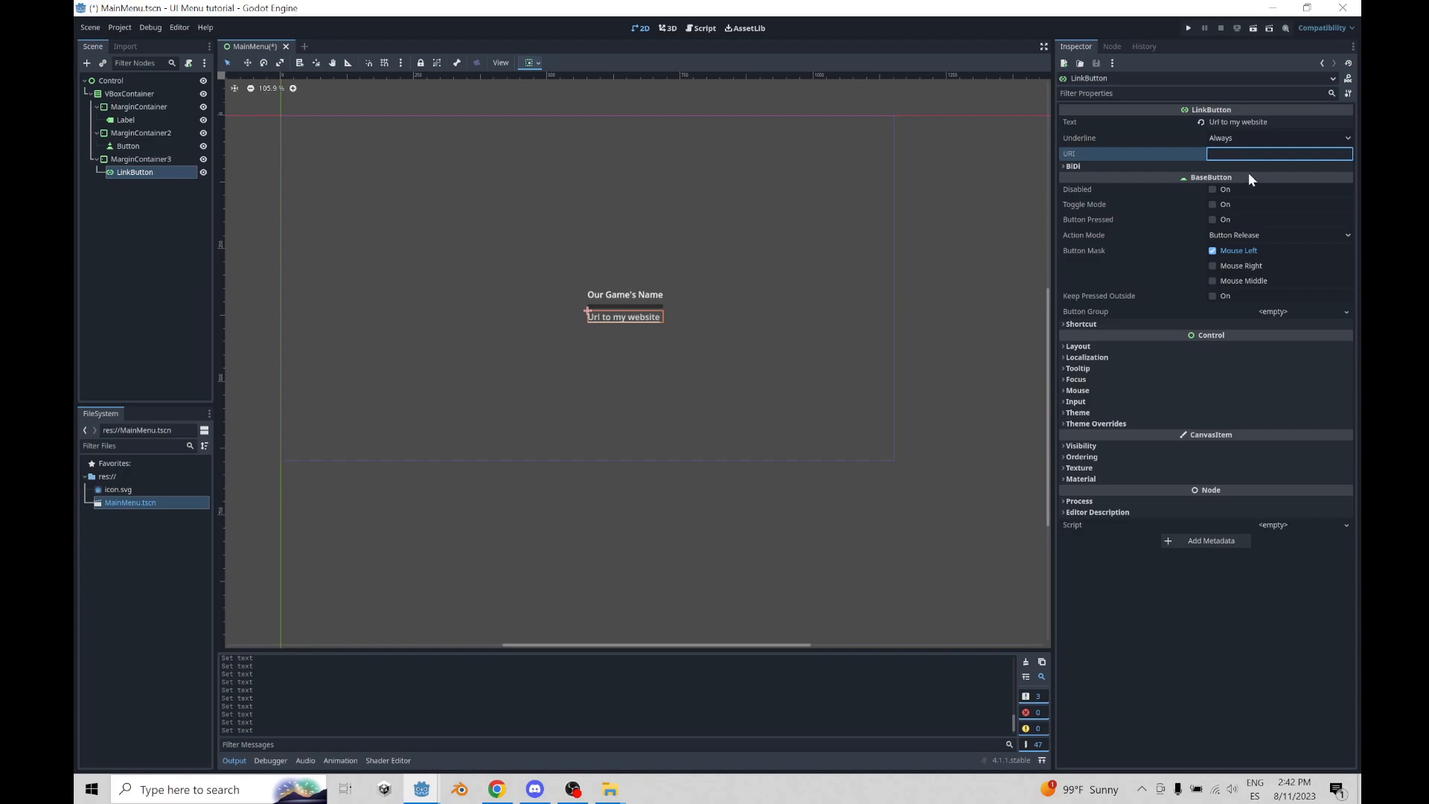
text(https://www.d)
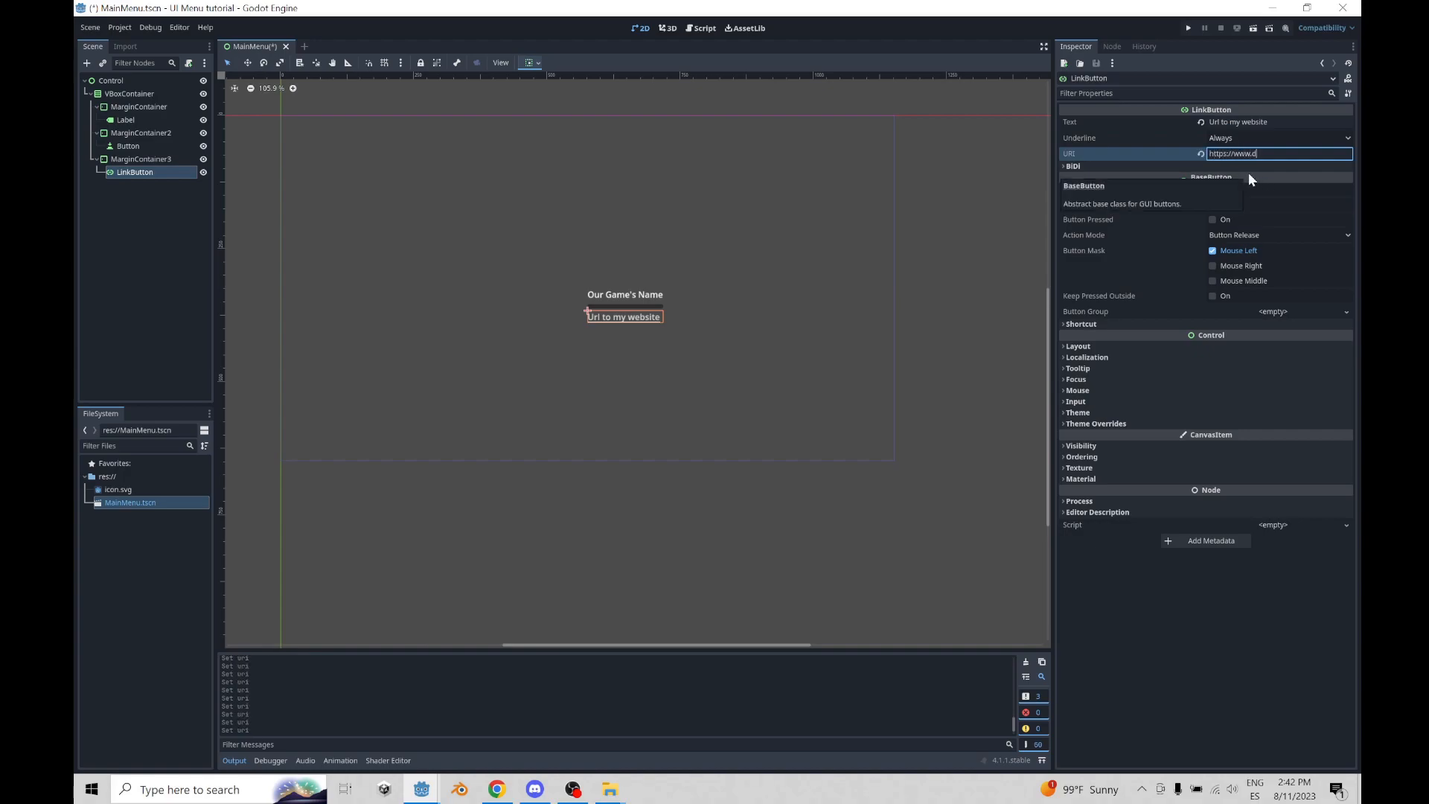
text(ylancalaflatham.com)
click(156, 278)
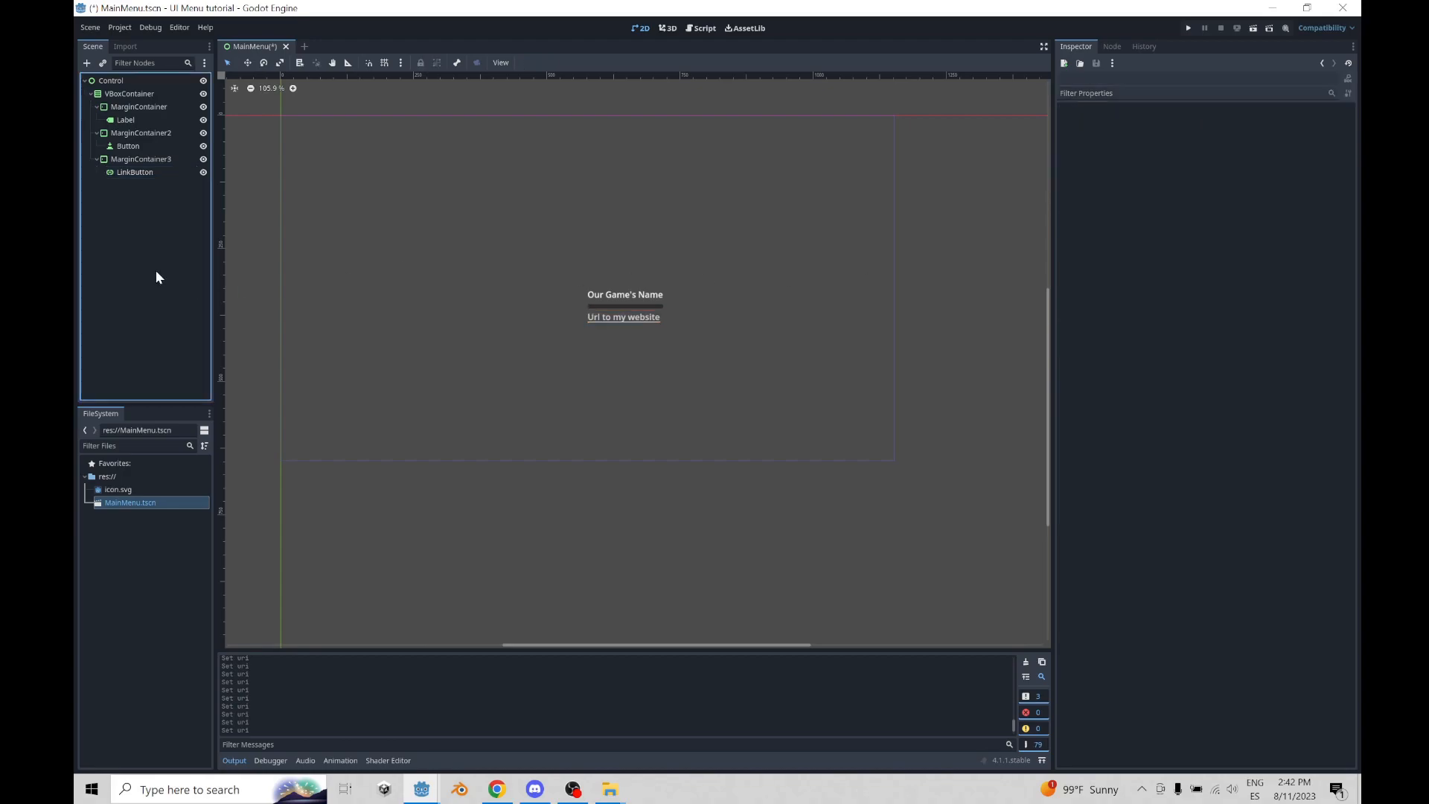
- Set the text of the Button in MarginContainer2 to "PLAY"
click(138, 159)
click(137, 146)
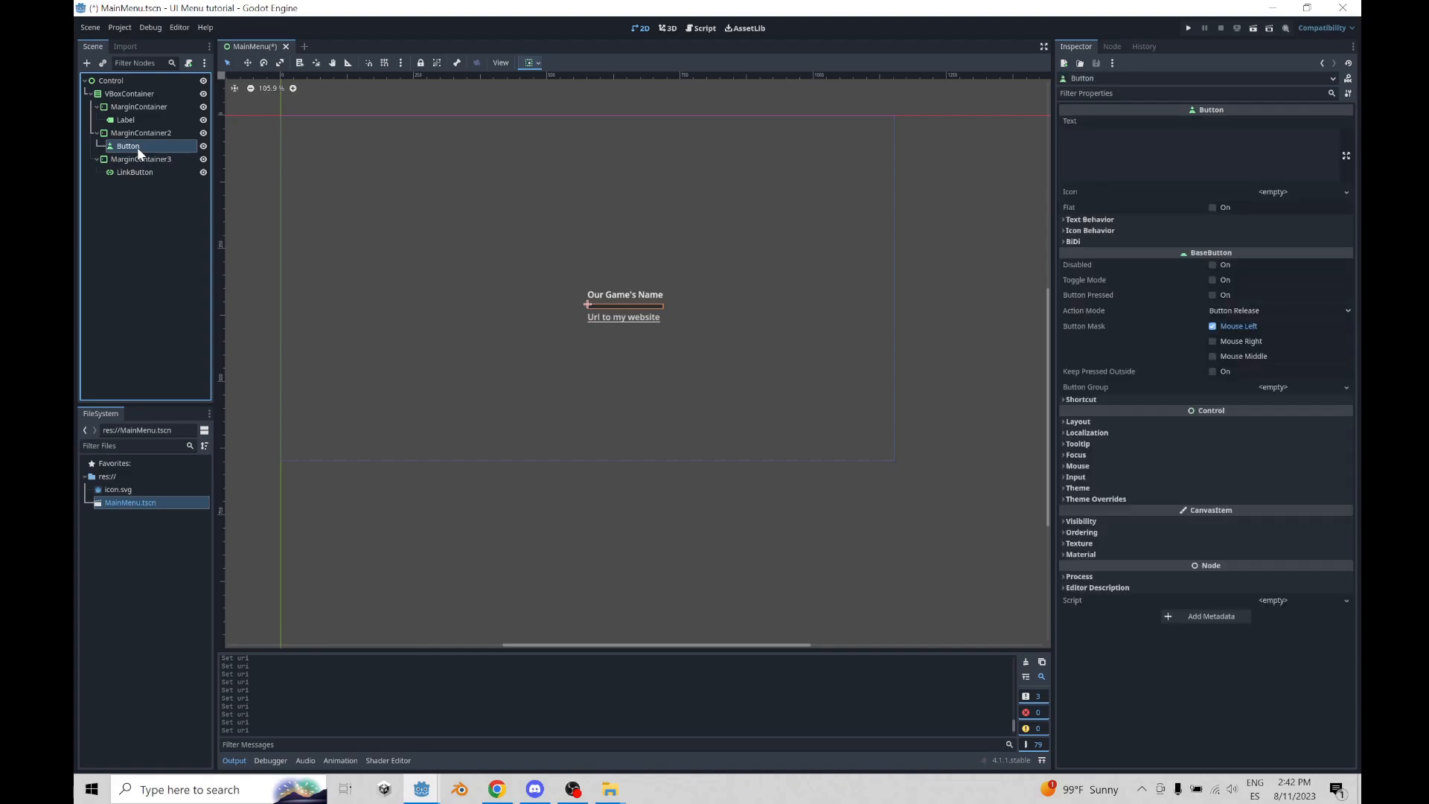
click(1129, 158)
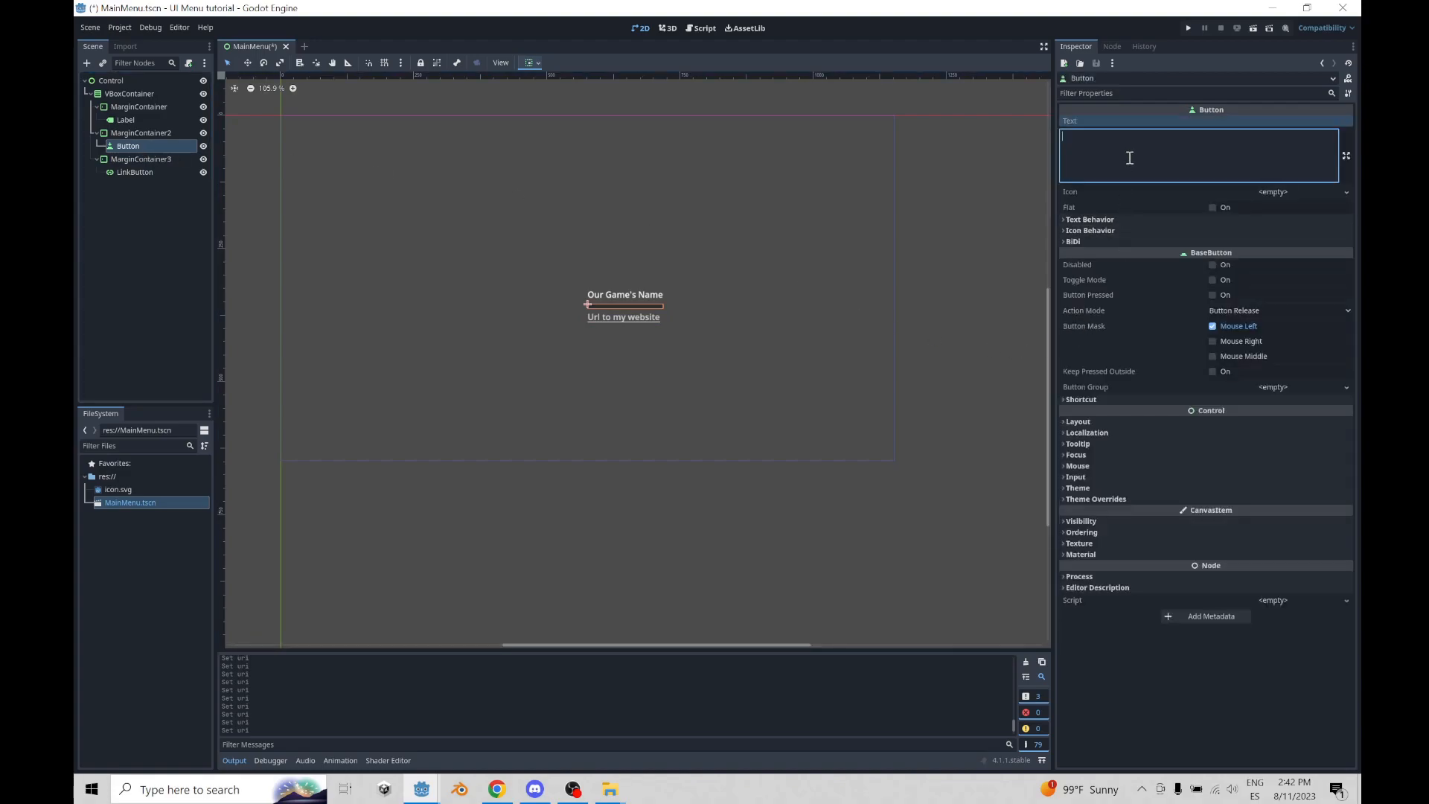
text(PLAY)
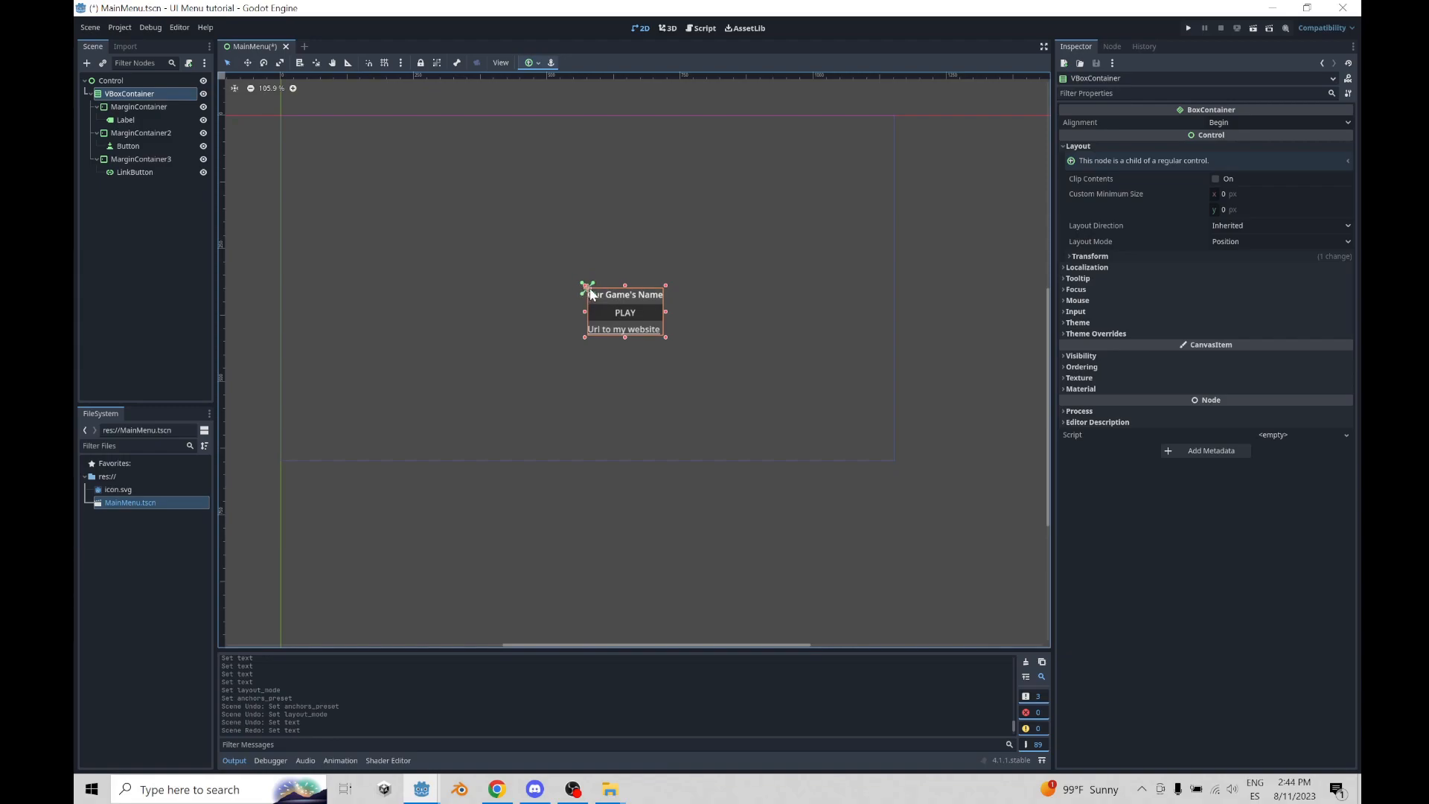
- Set the VBoxContainer's layout mode to Anchors with the Center anchors preset
click(109, 79)
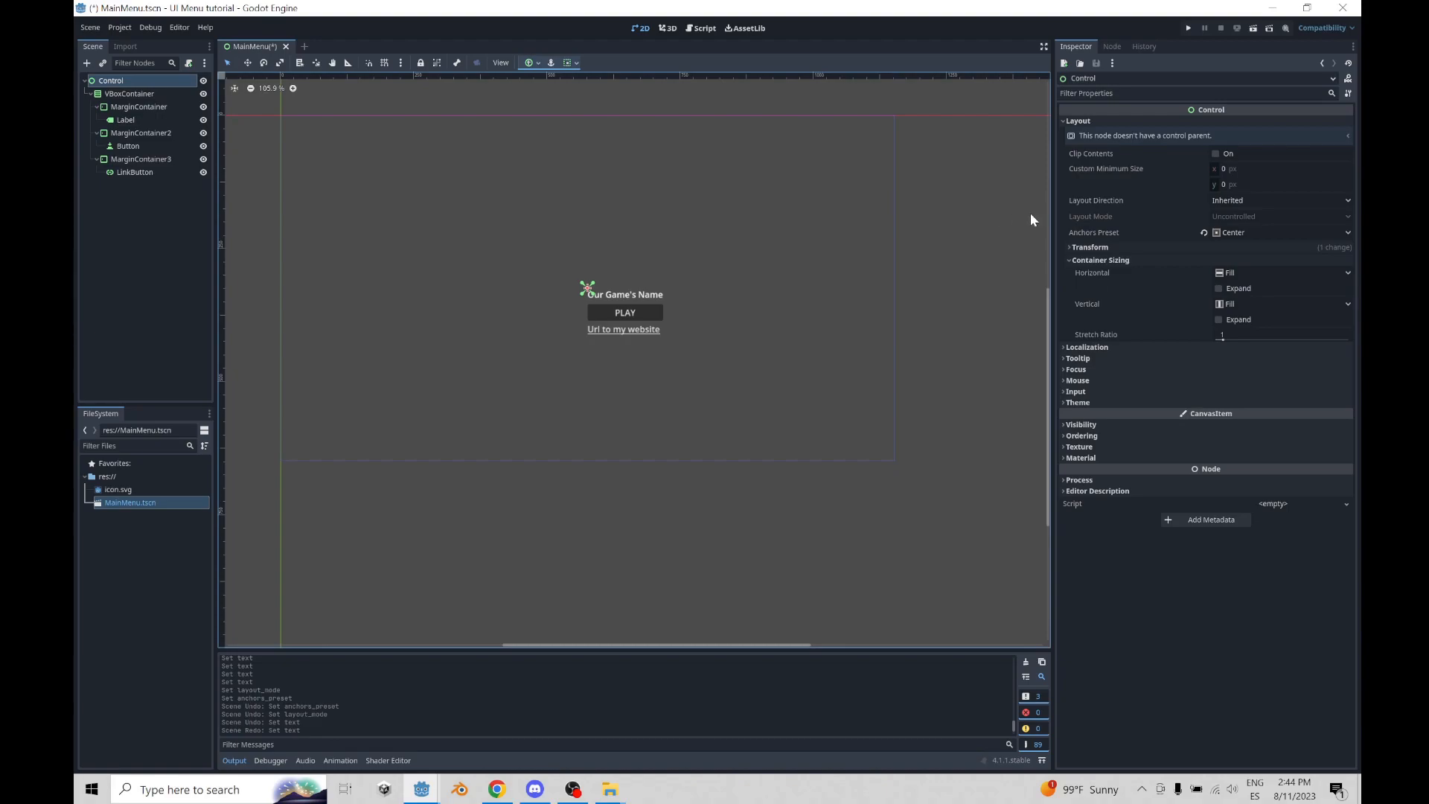
click(128, 95)
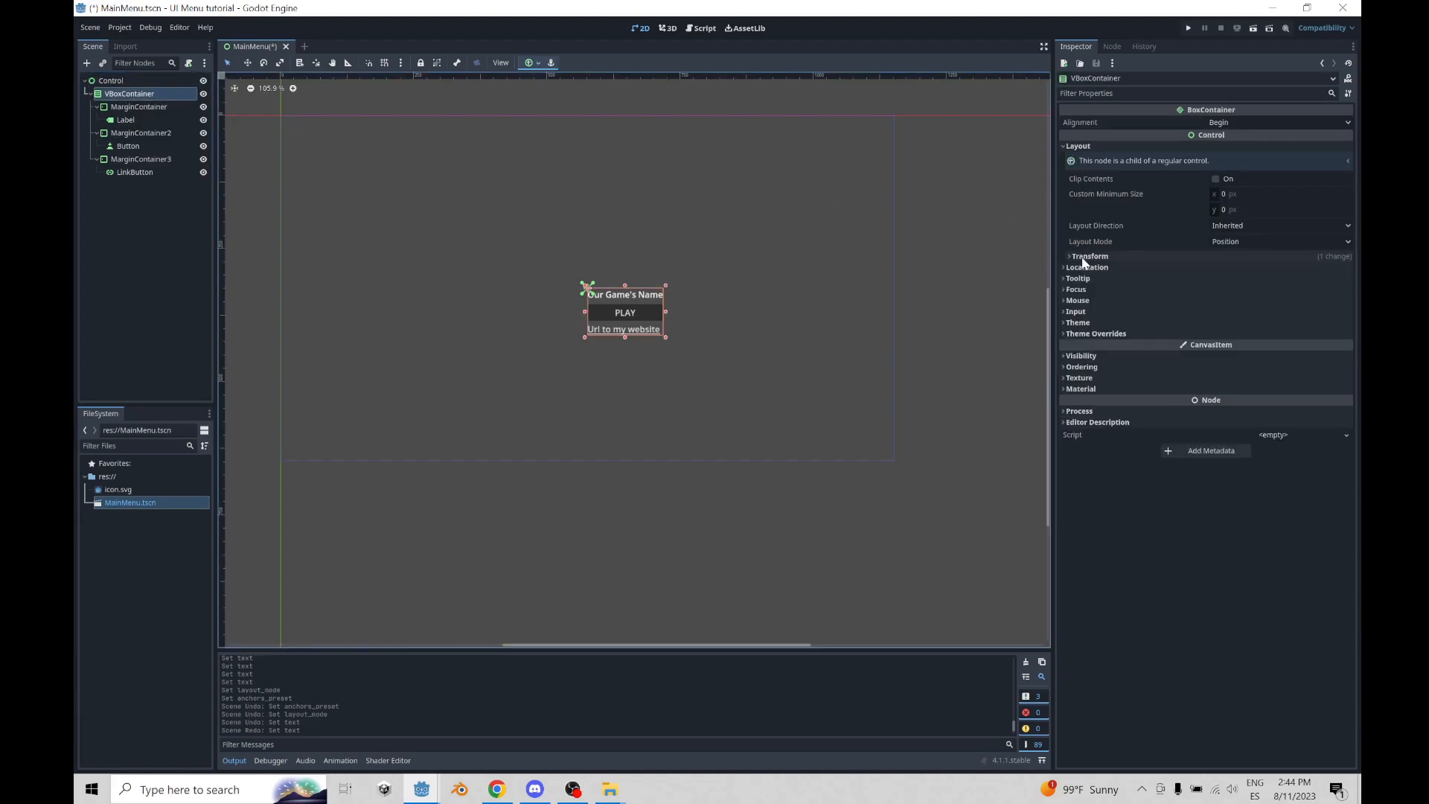
click(1246, 241)
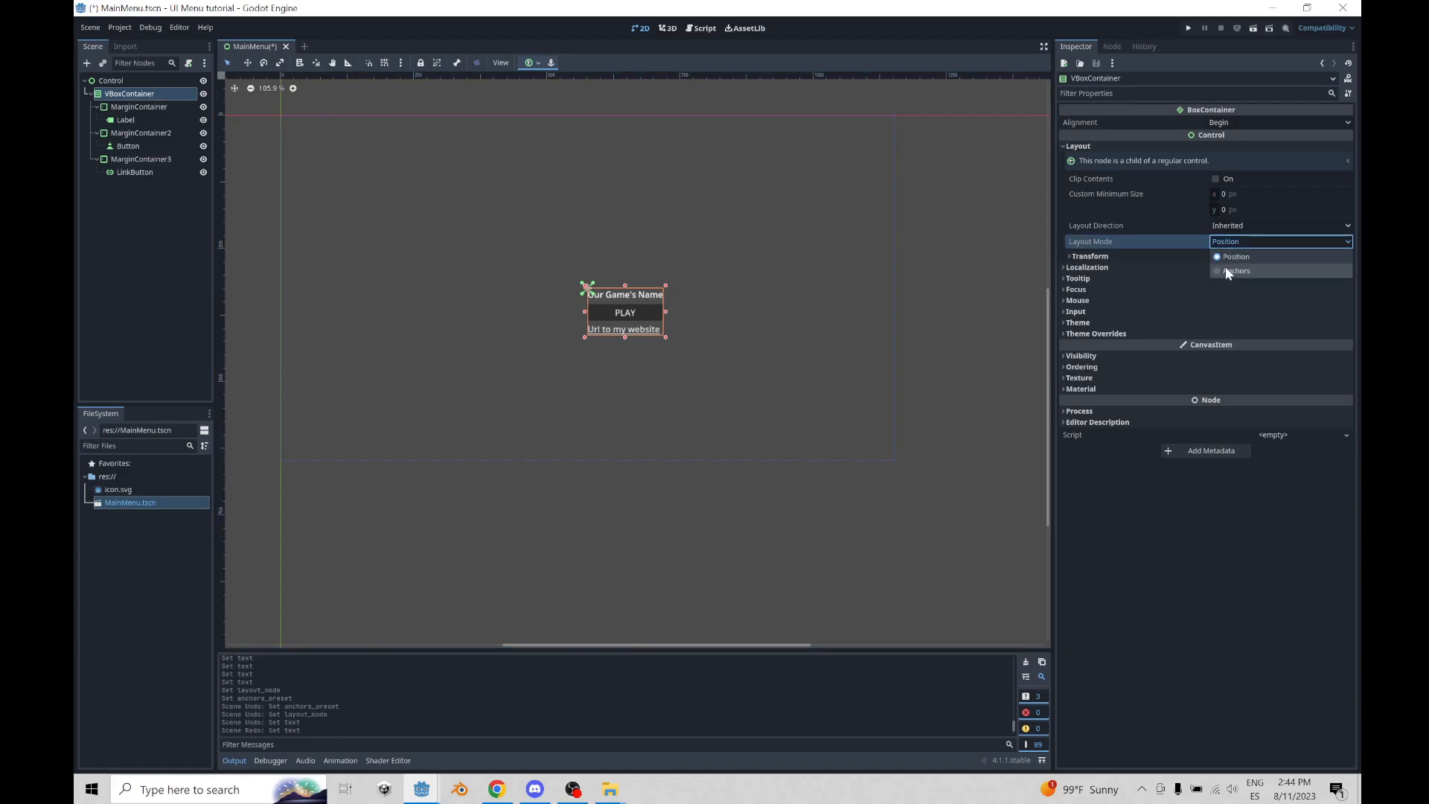
click(1218, 272)
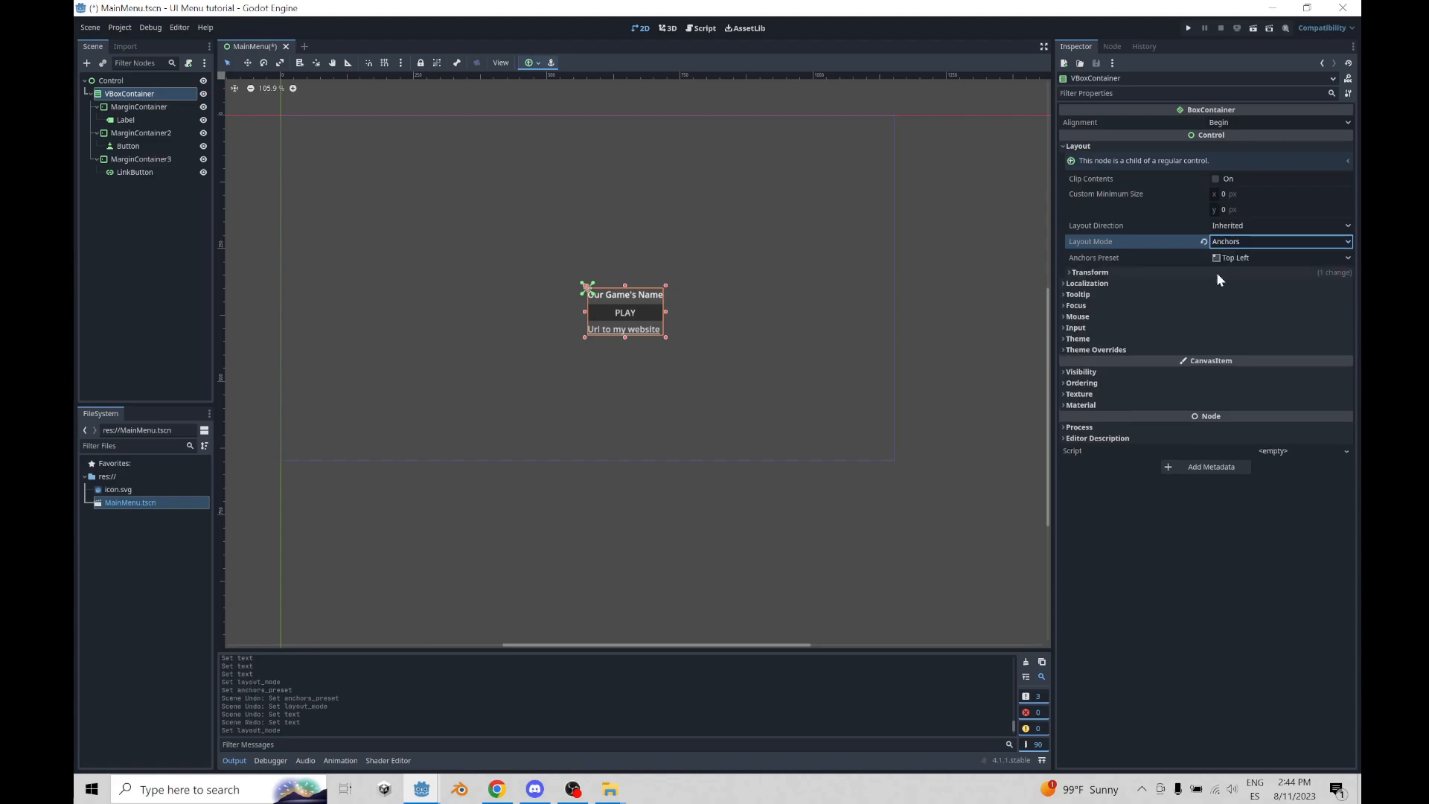
click(1238, 260)
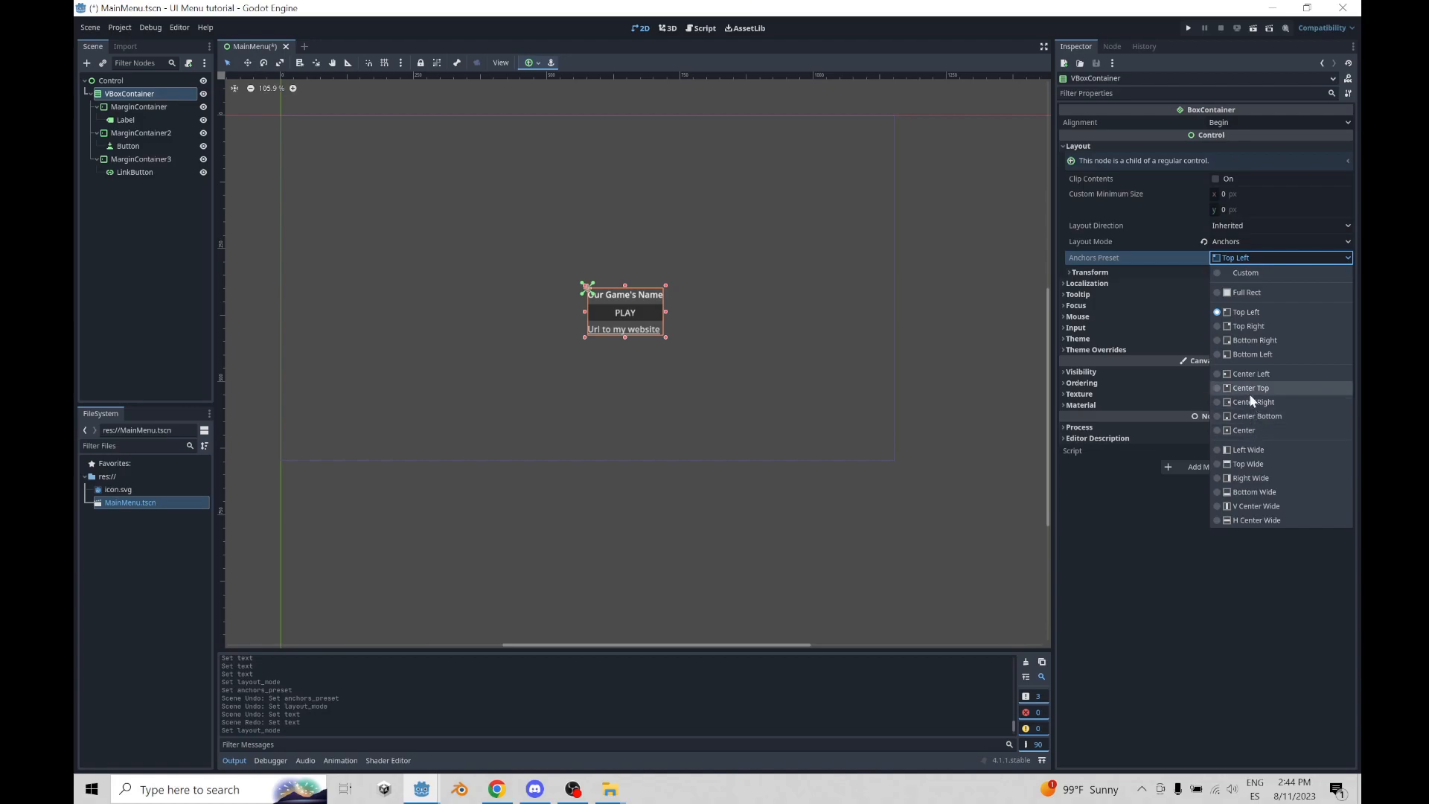
click(1257, 430)
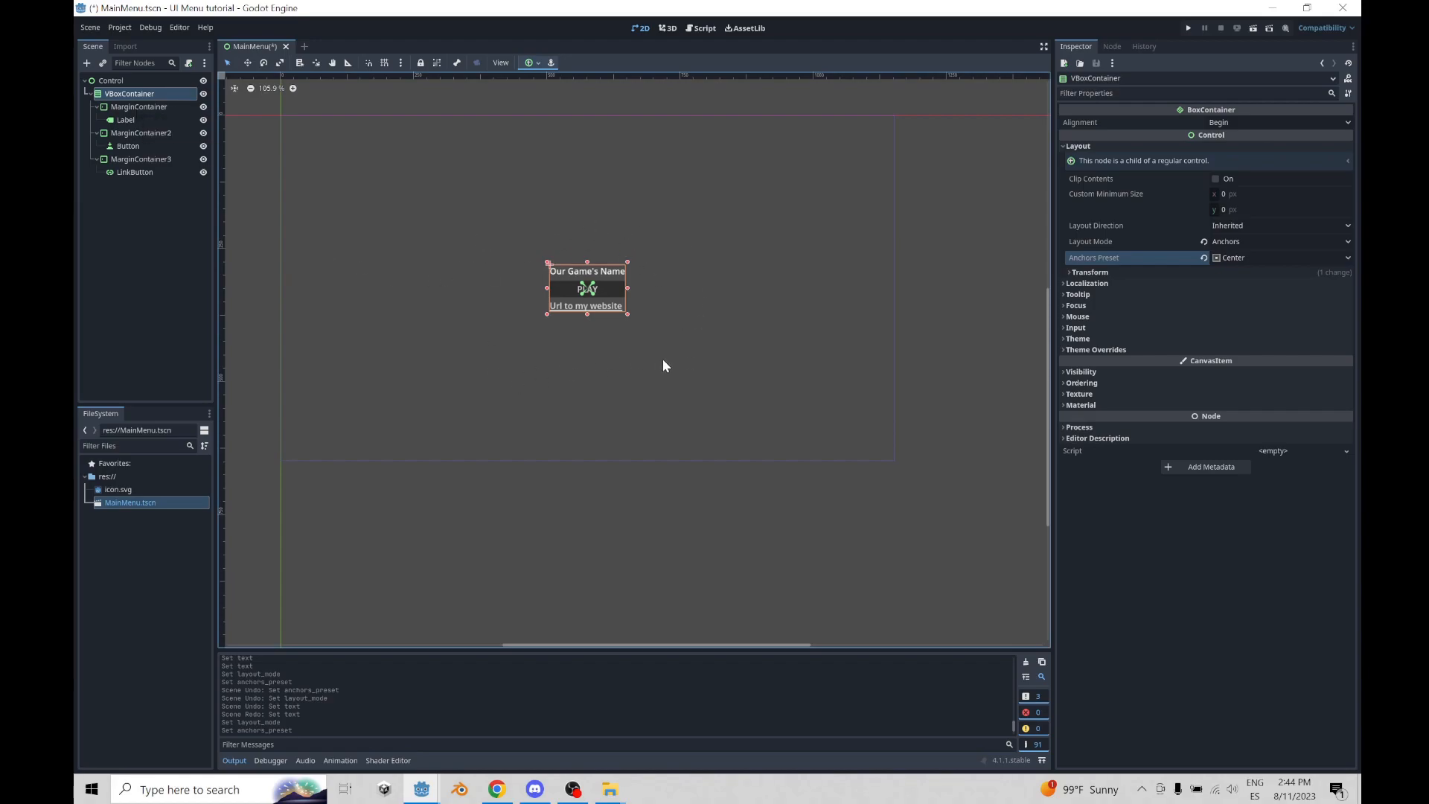
- Duplicate MarginContainer2 with its PLAY button twice inside the VBoxContainer
click(139, 106)
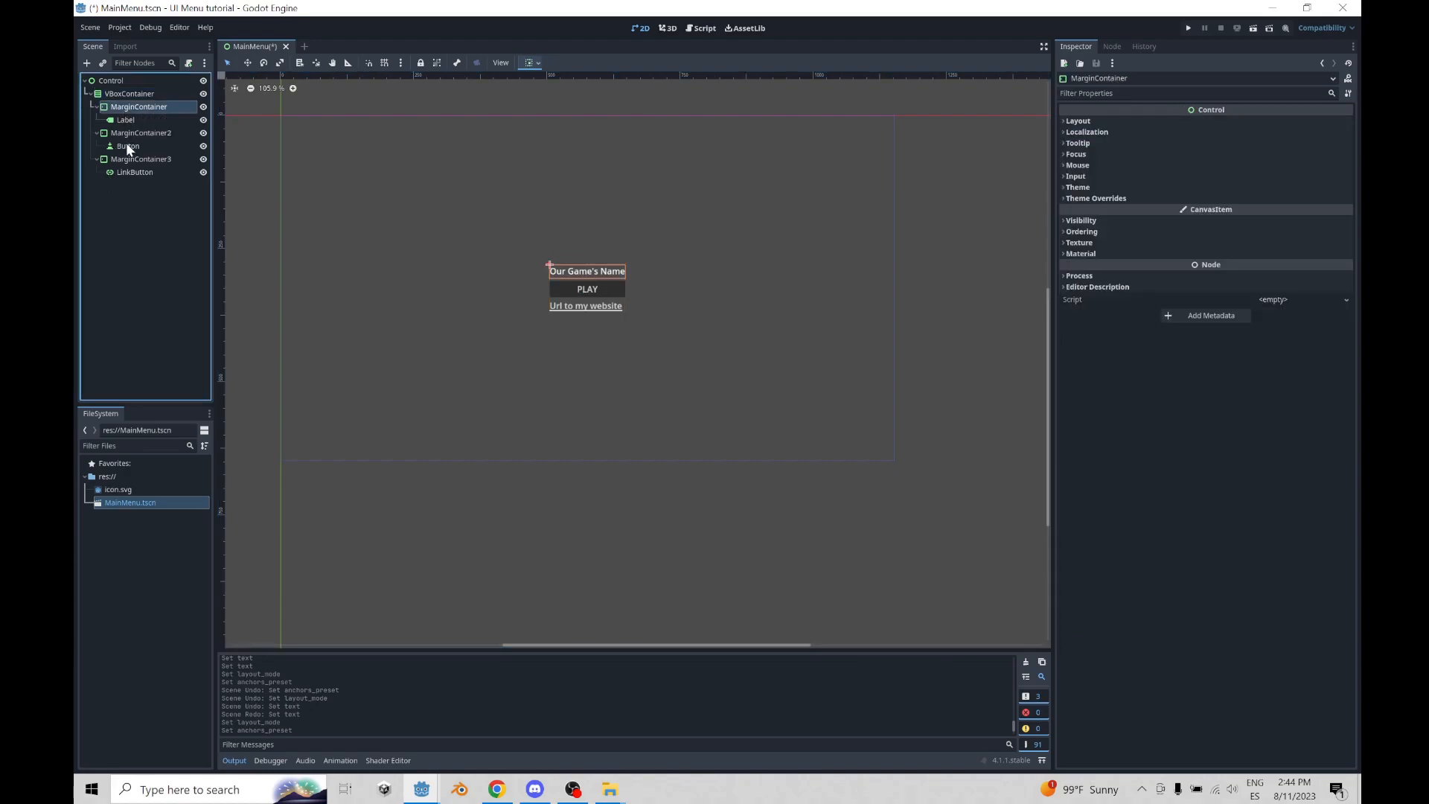
click(125, 133)
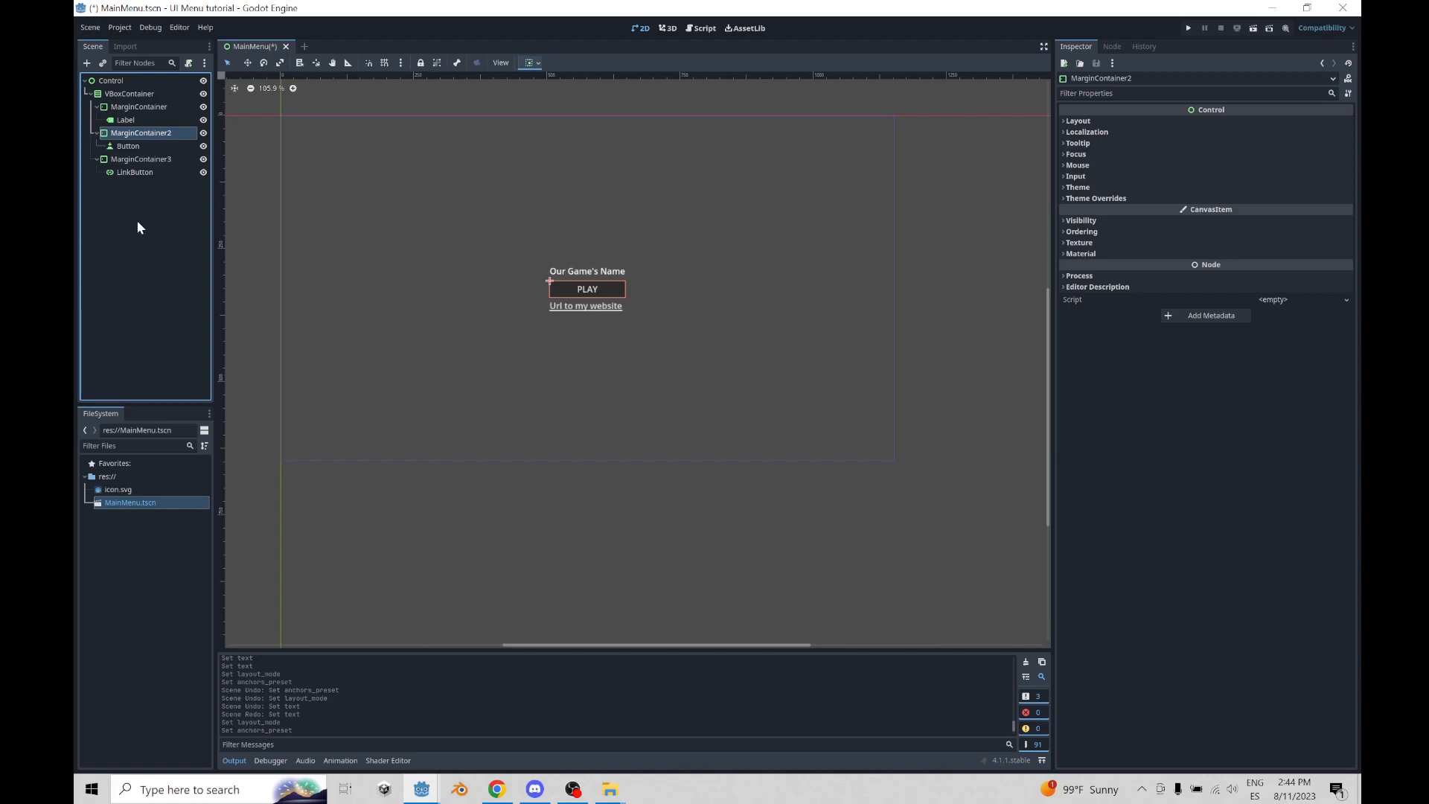
key(ctrl+d)
key(ctrl+d)
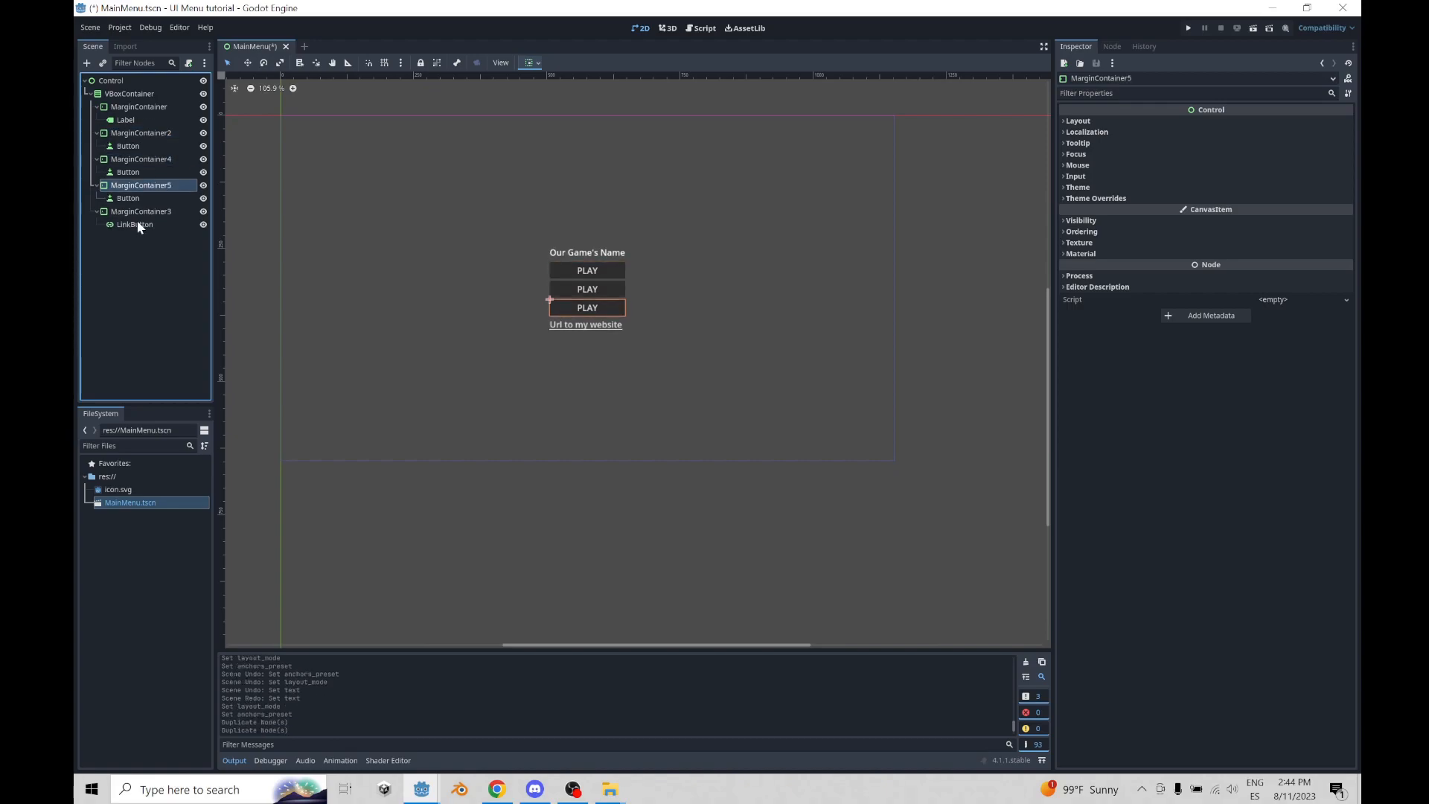
- Set the text of the second button to "CREDITS" and of the third button to "EXIT"
click(124, 172)
click(1104, 142)
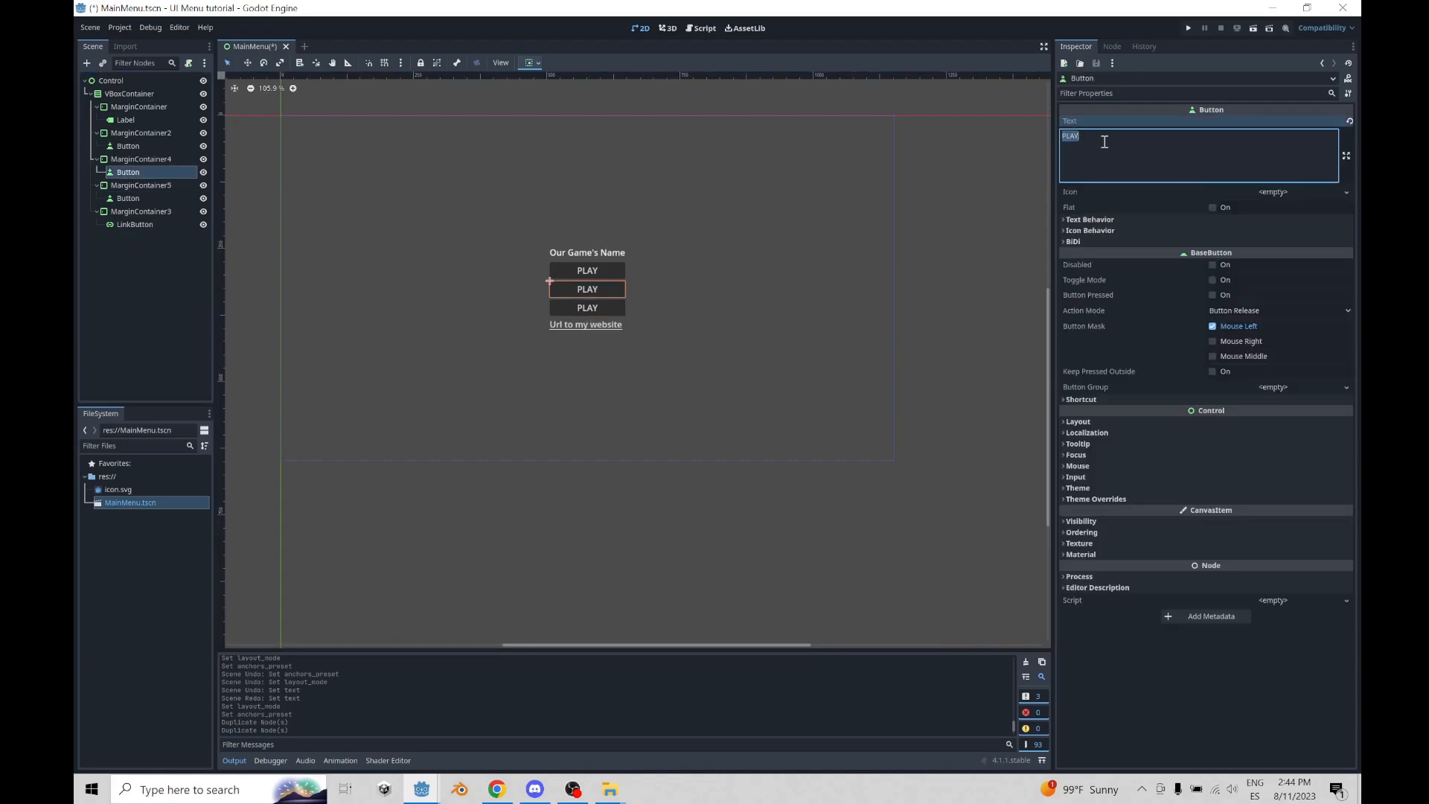
text(CREDITS)
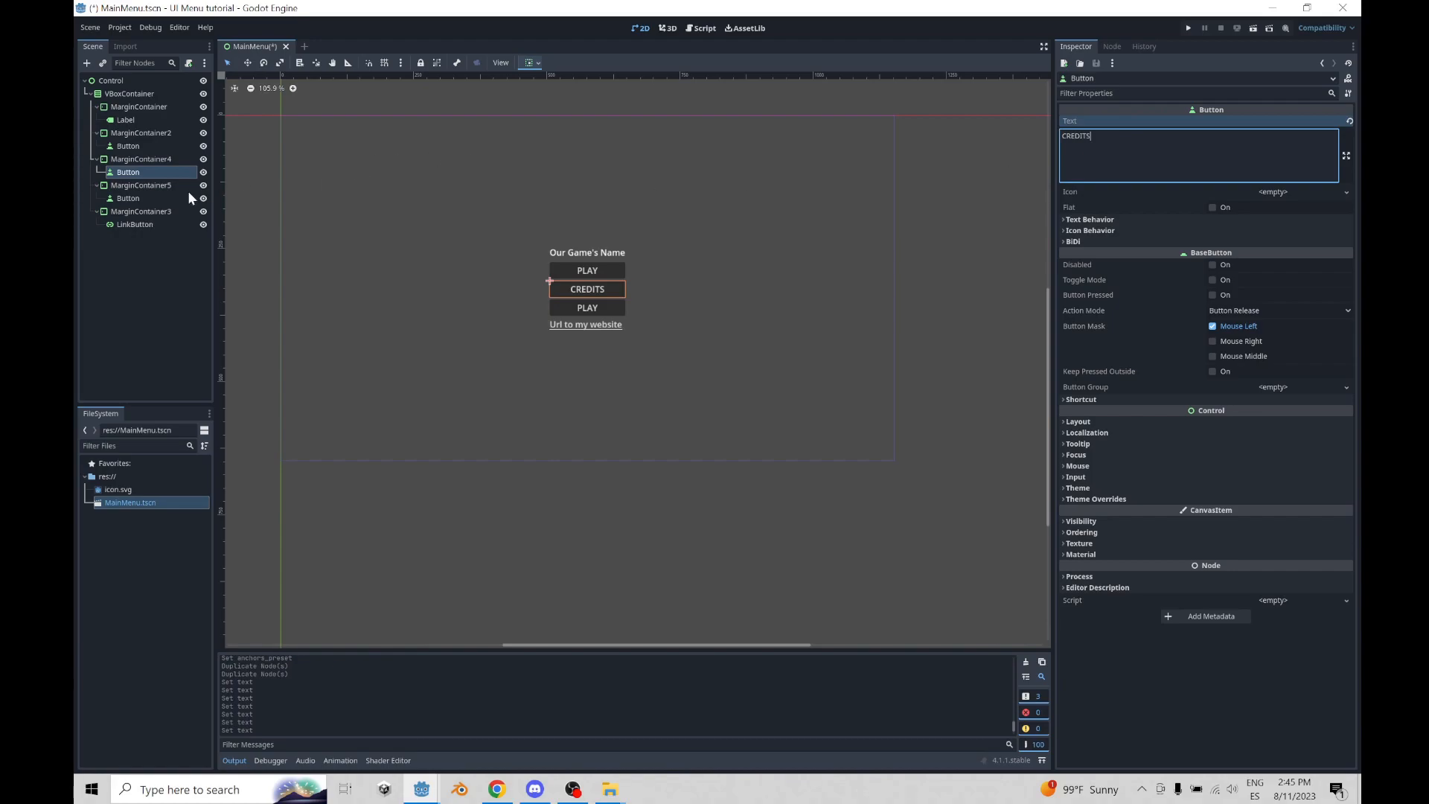
click(179, 198)
click(1081, 146)
text(EXIT)
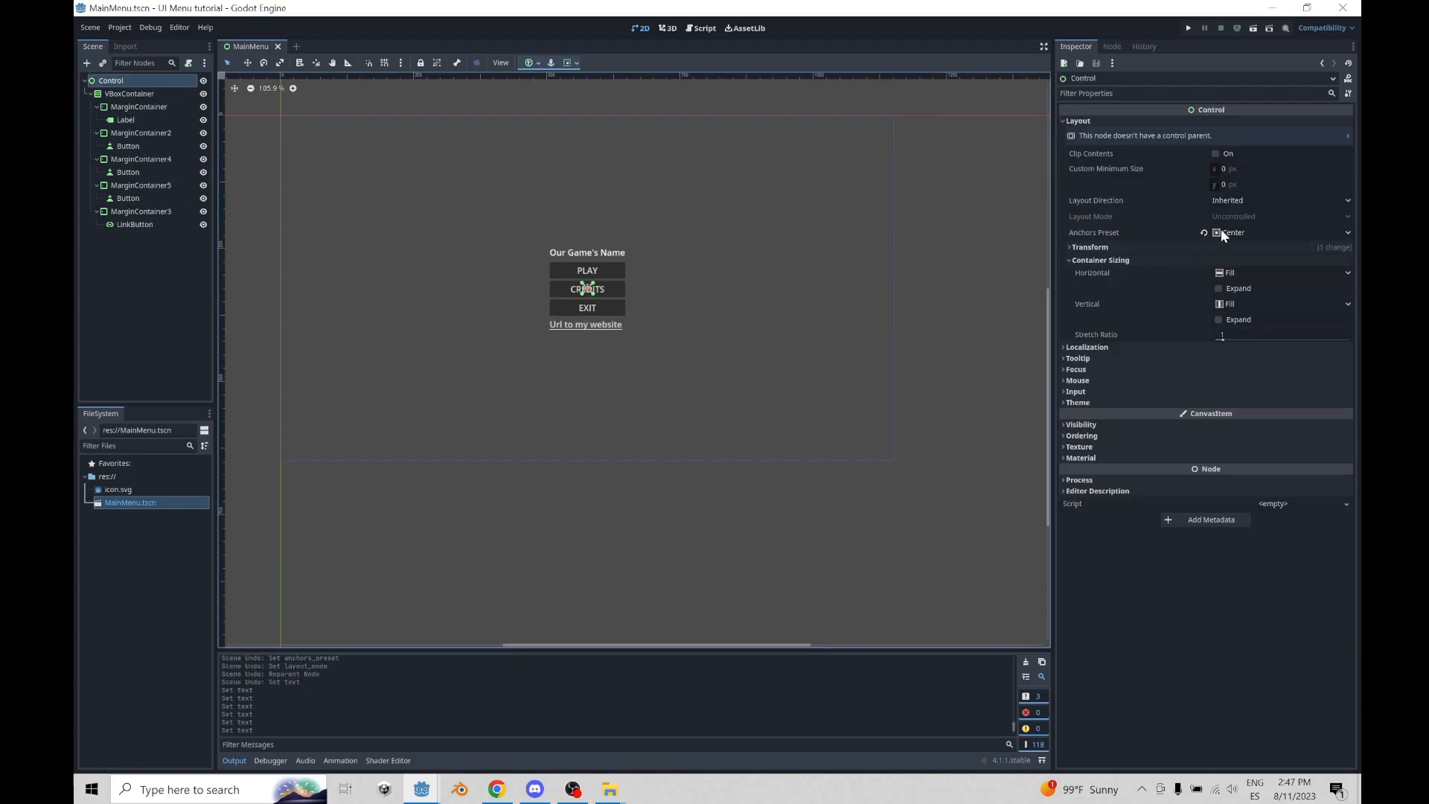
- Set the root Control node's anchors preset to Full Rect
click(1243, 233)
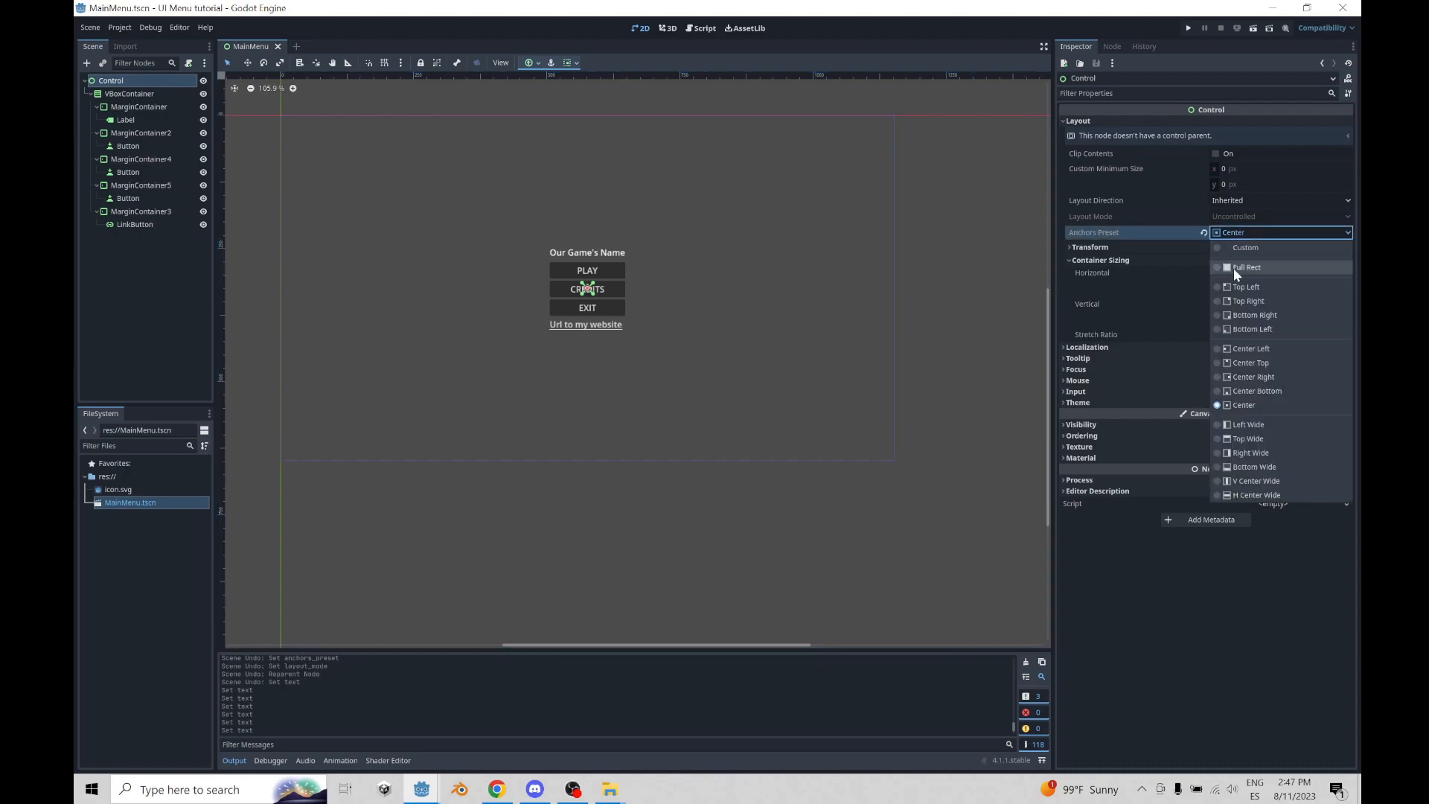
click(1234, 268)
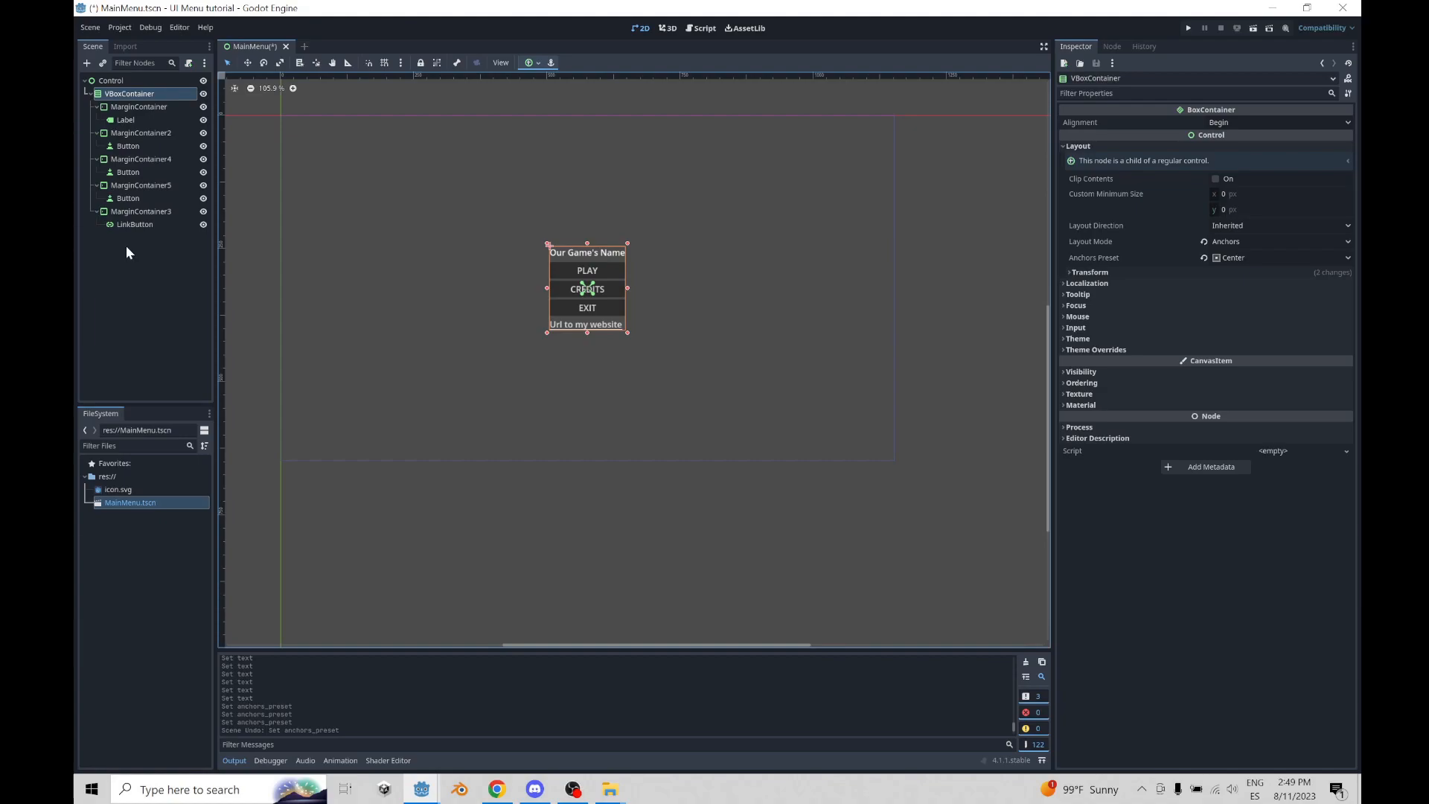
- Override the bottom margin of the title label's MarginContainer, trying 20 and settling on 50
click(137, 106)
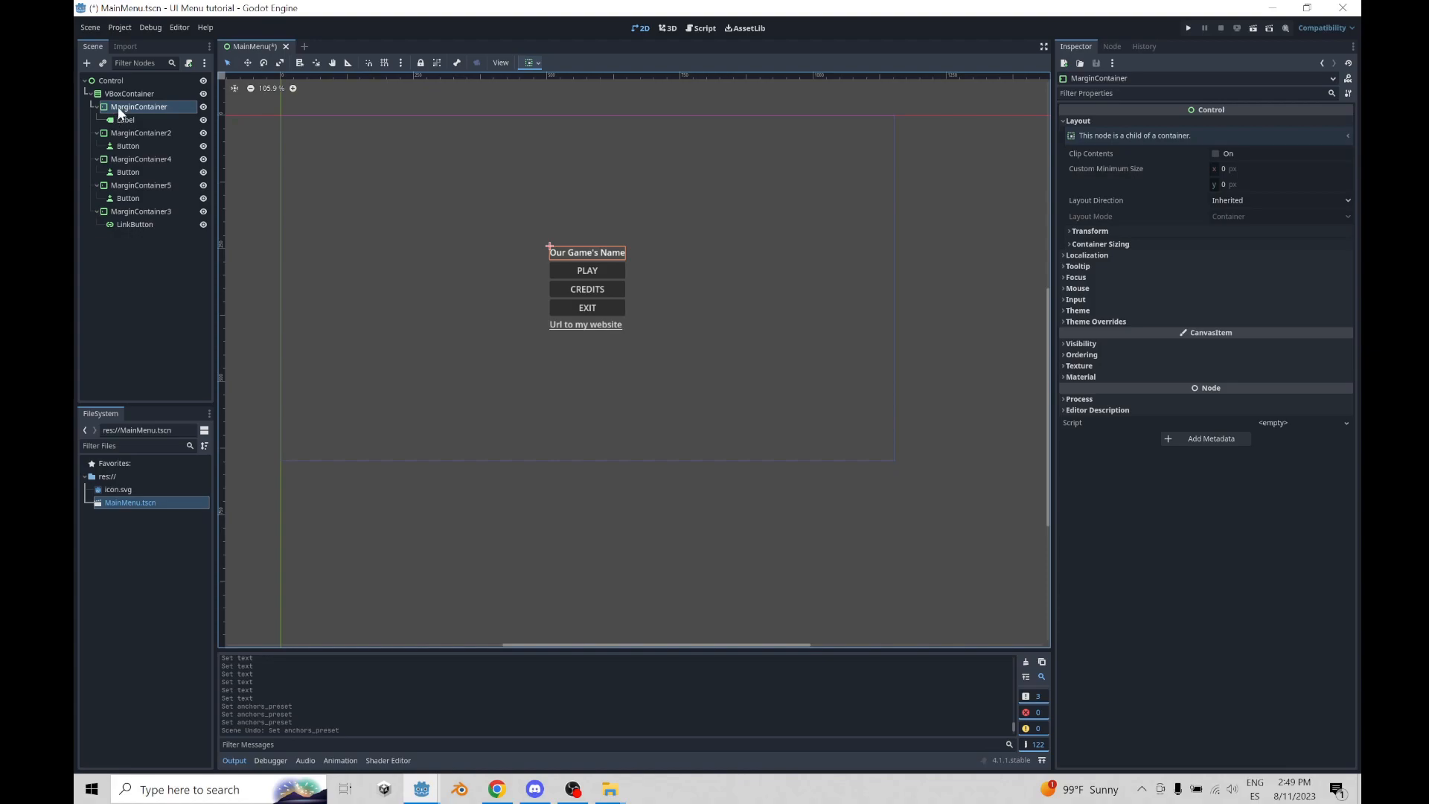
click(1063, 322)
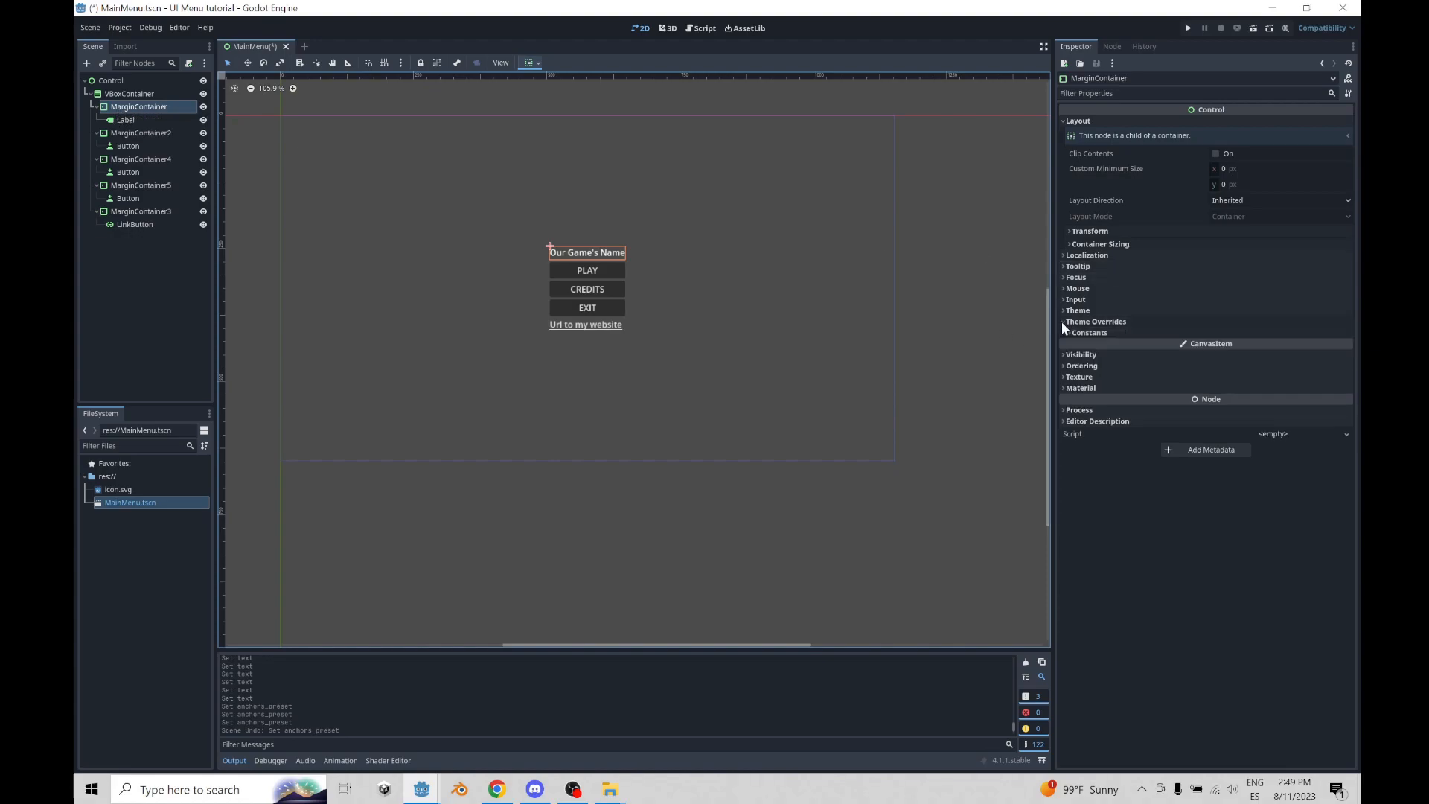
click(1067, 334)
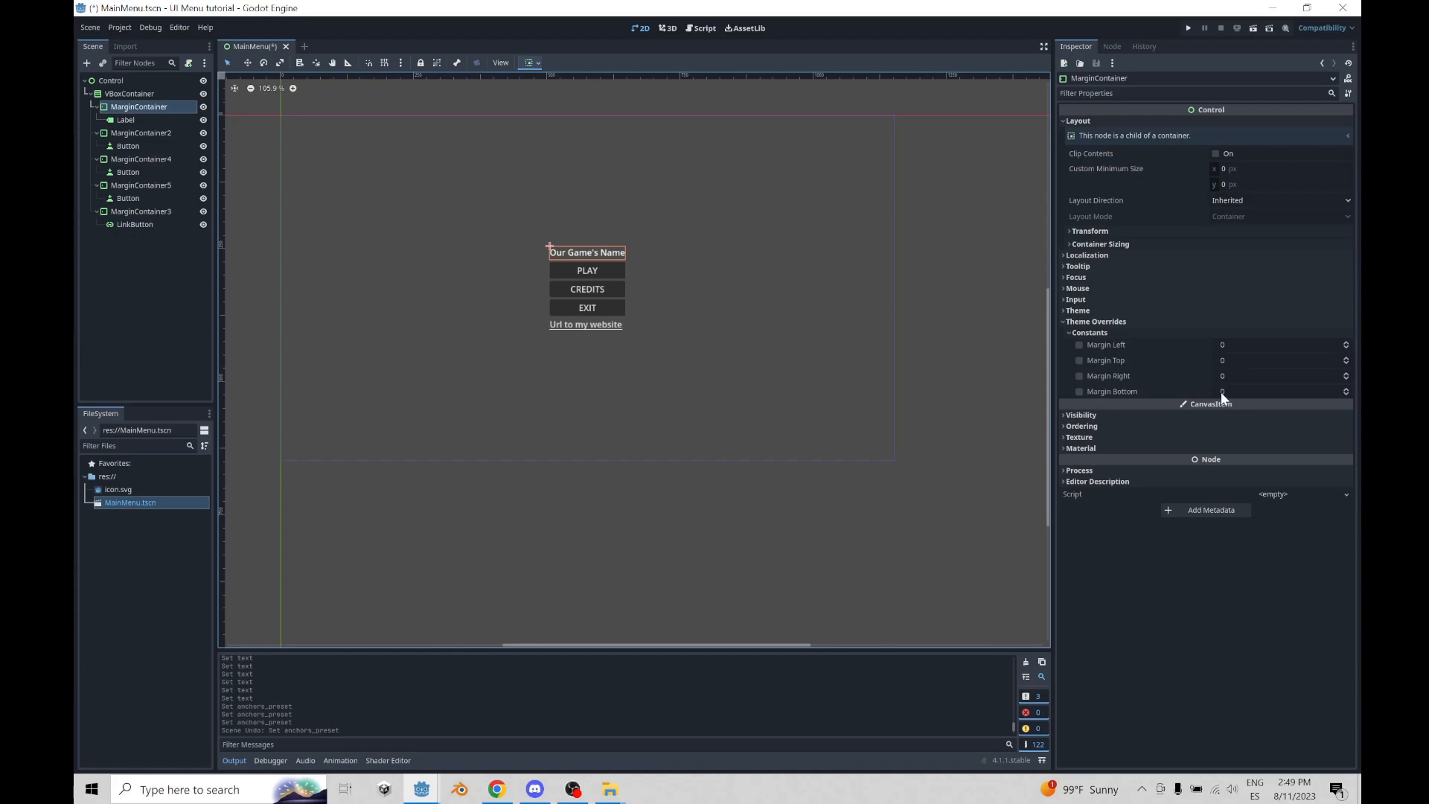
mouse_move(1220, 391)
mouse_down()
mouse_move(1310, 391)
mouse_move(1224, 392)
mouse_up()
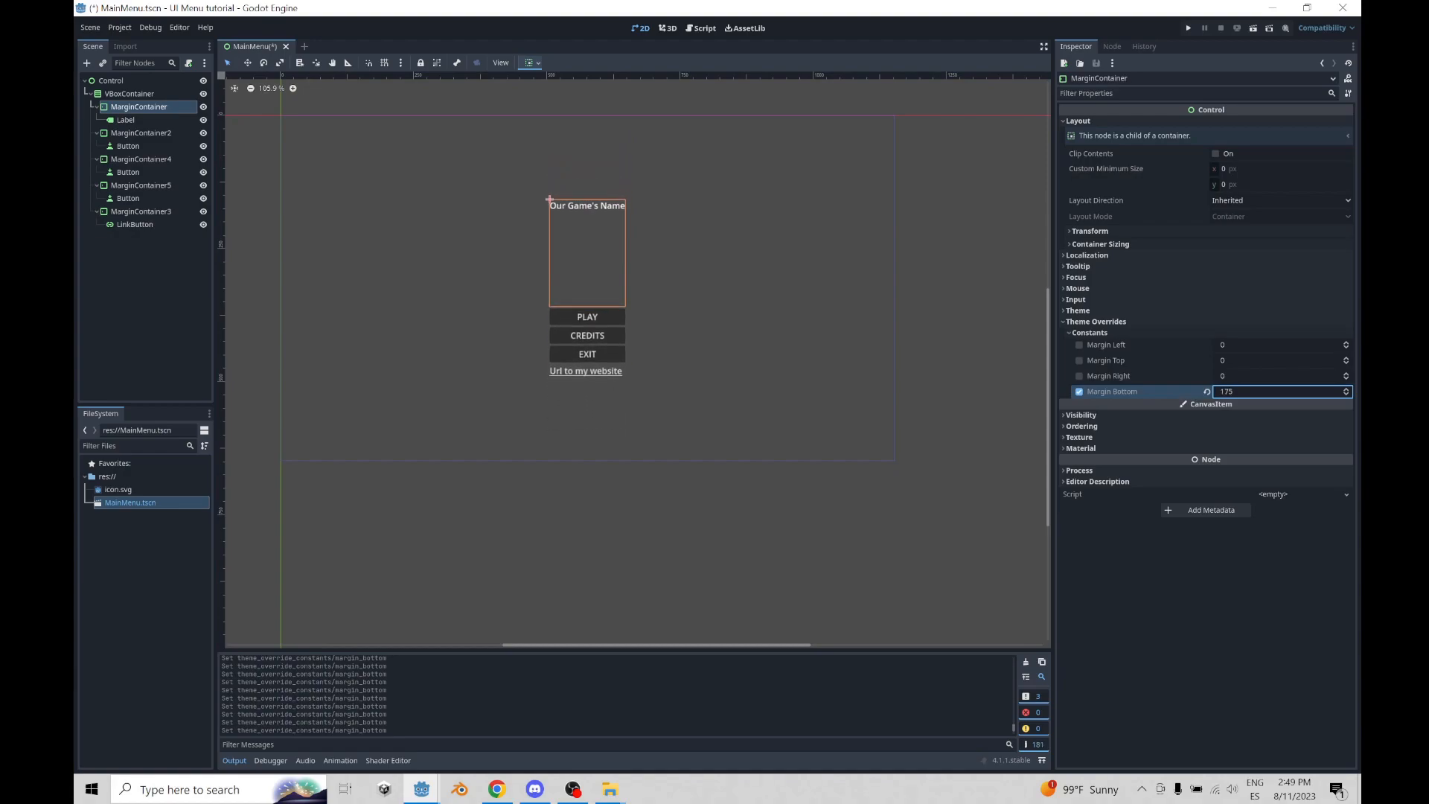
click(1235, 393)
text(20)
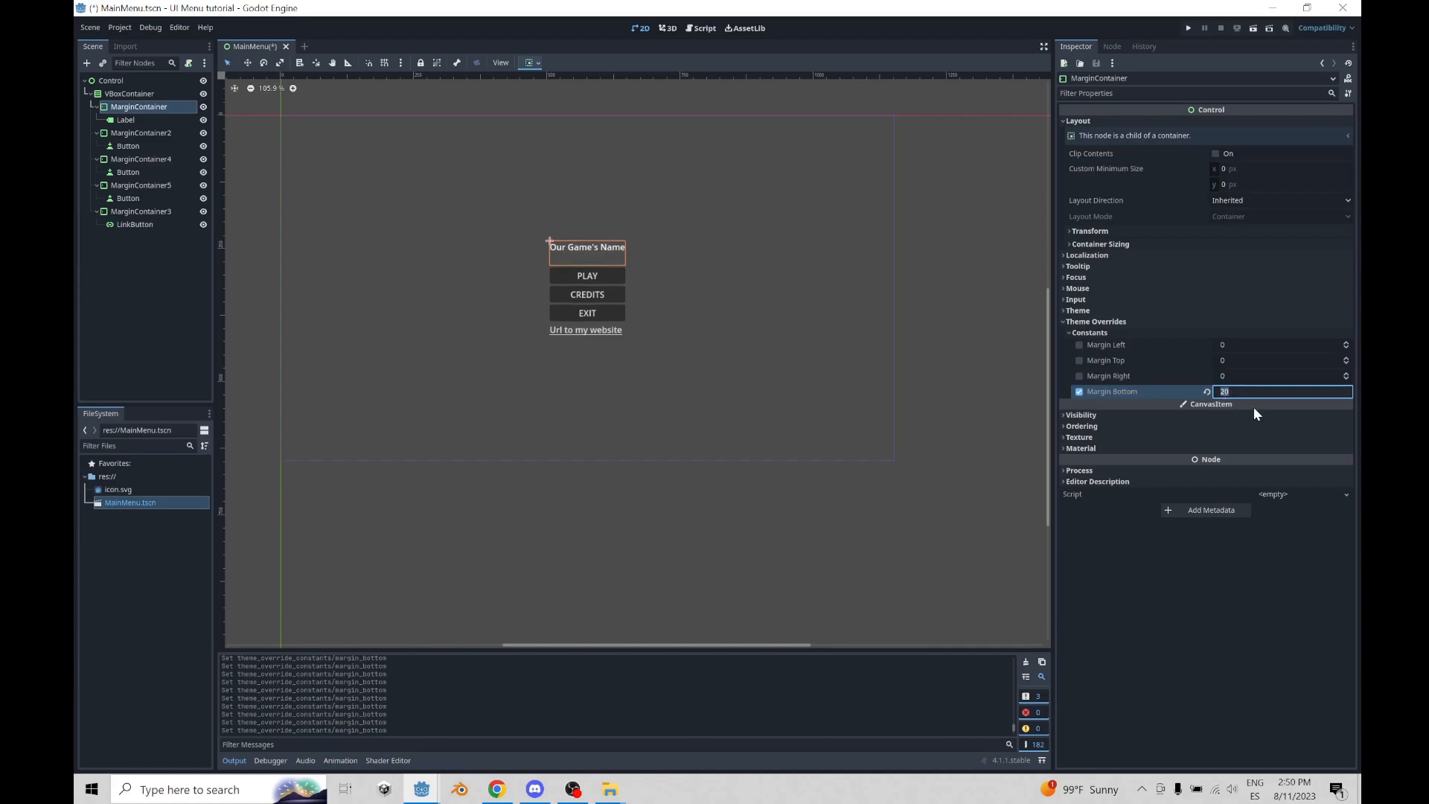
text(50)
key(Return)
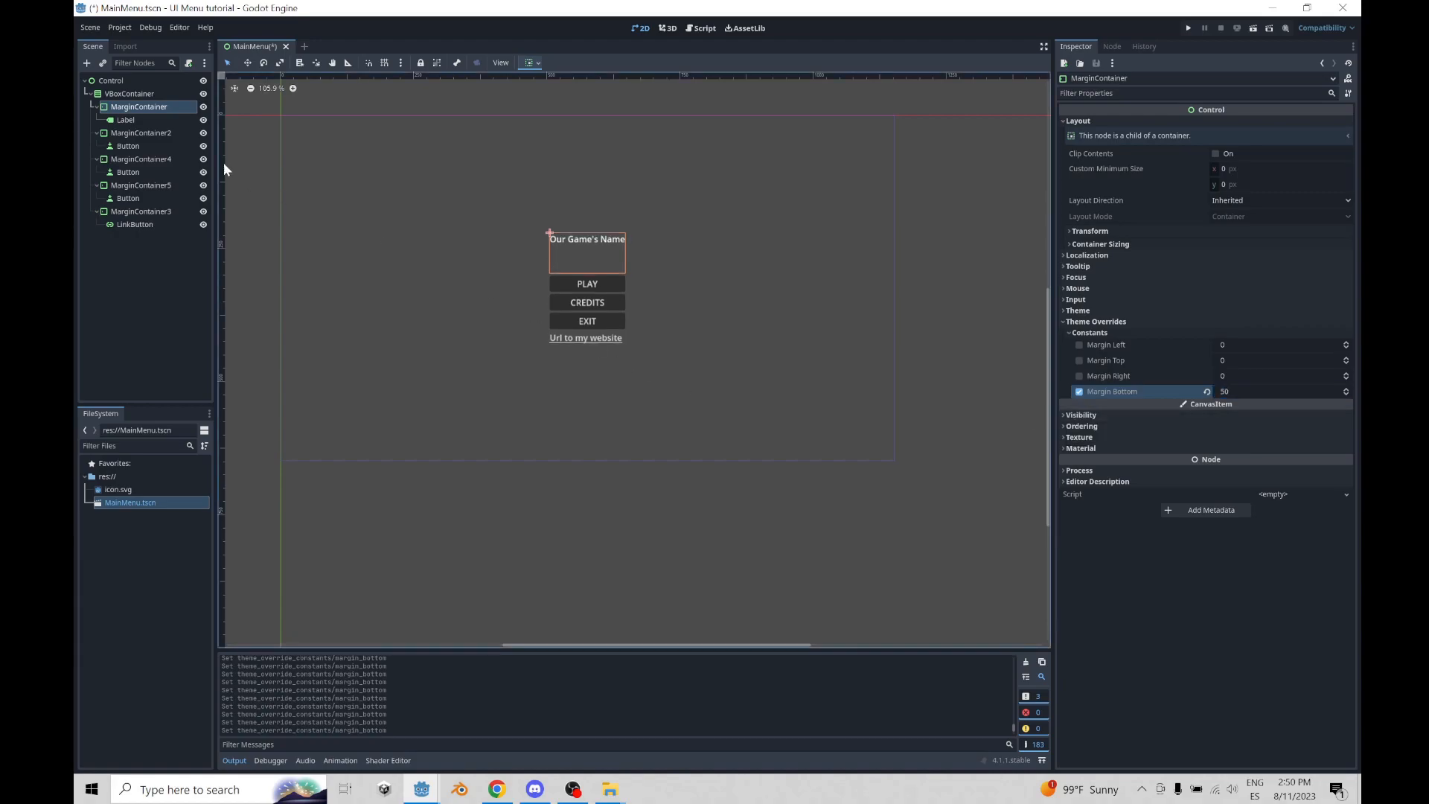
- Override the bottom margin of the PLAY button's MarginContainer2, trying 5 and settling on 10
click(126, 132)
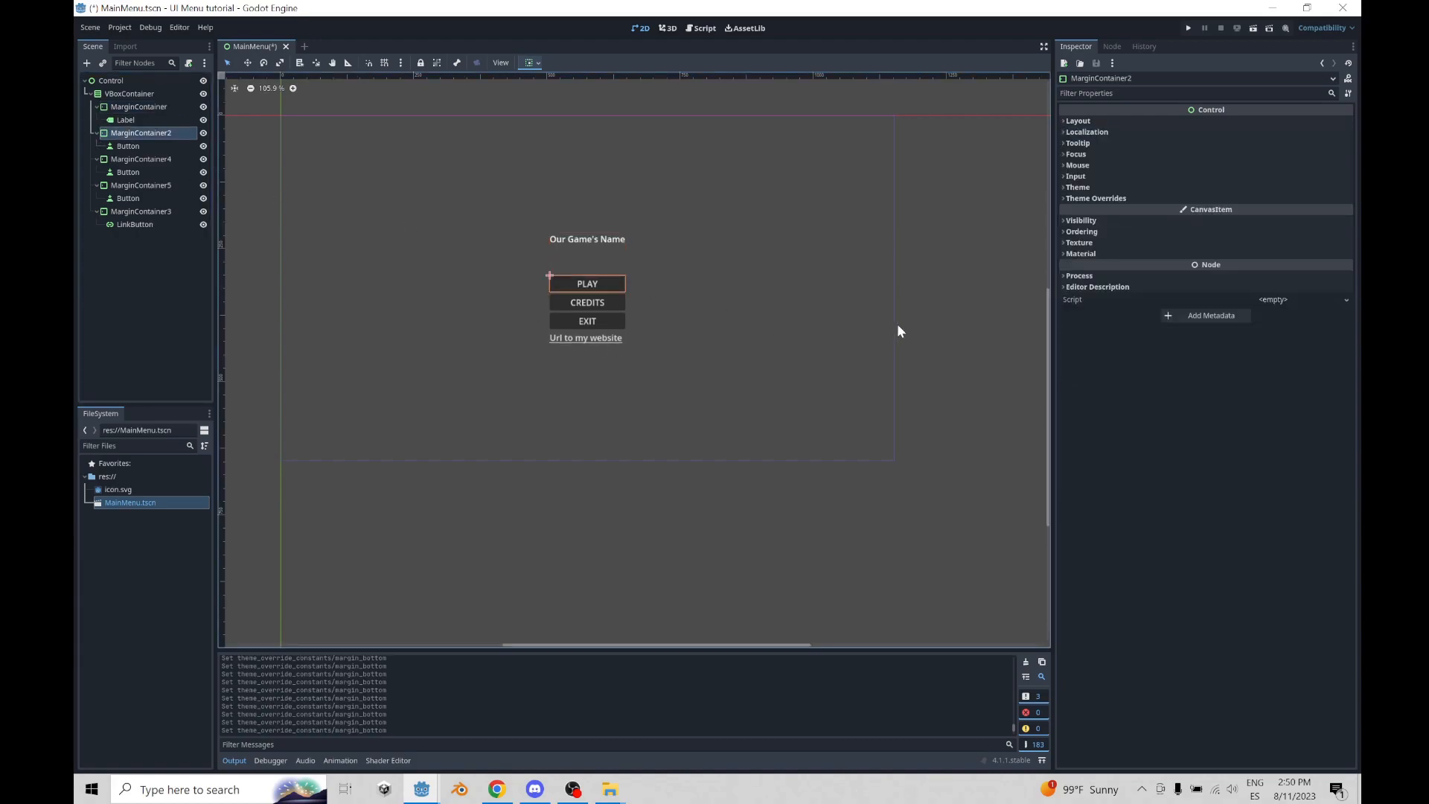
click(1062, 199)
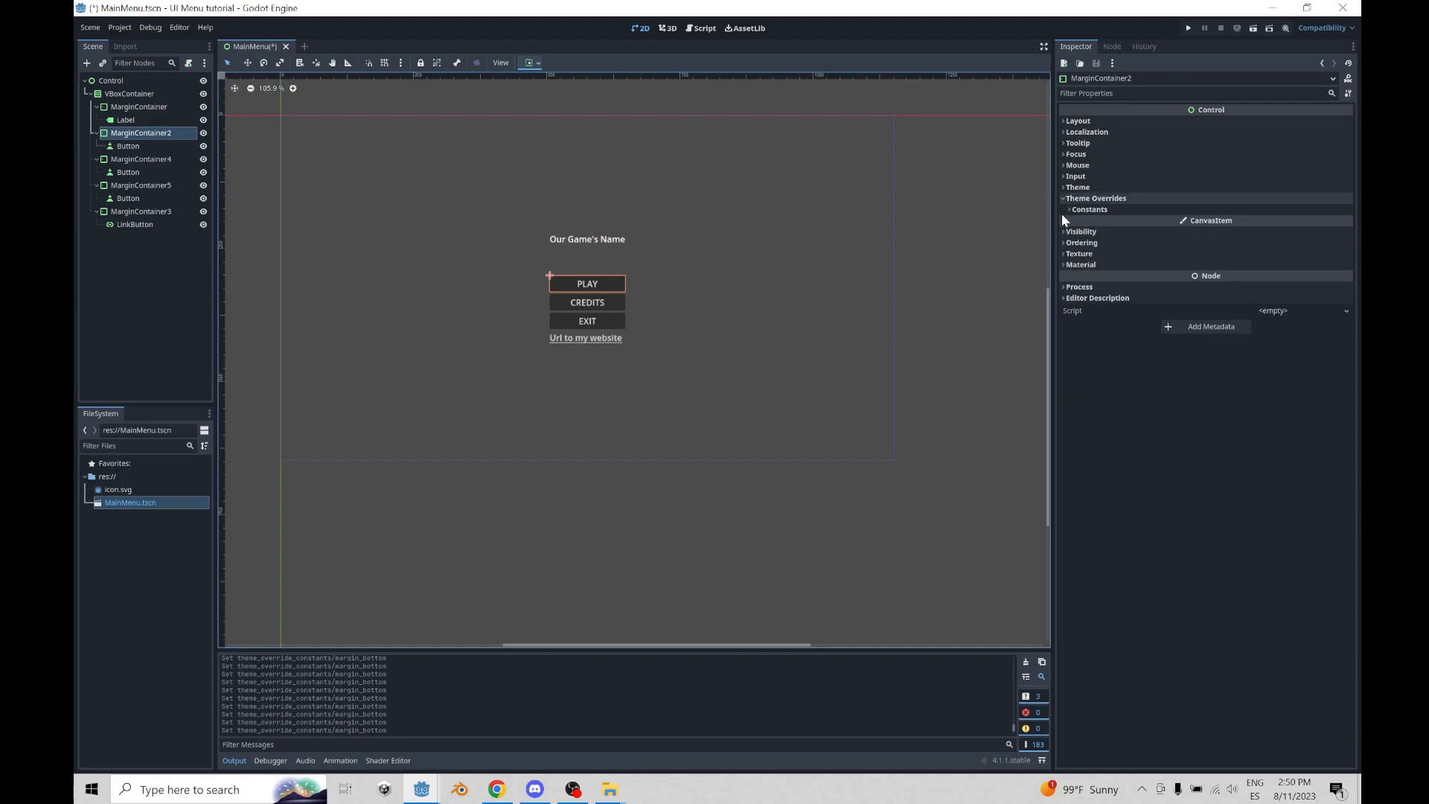
click(1070, 209)
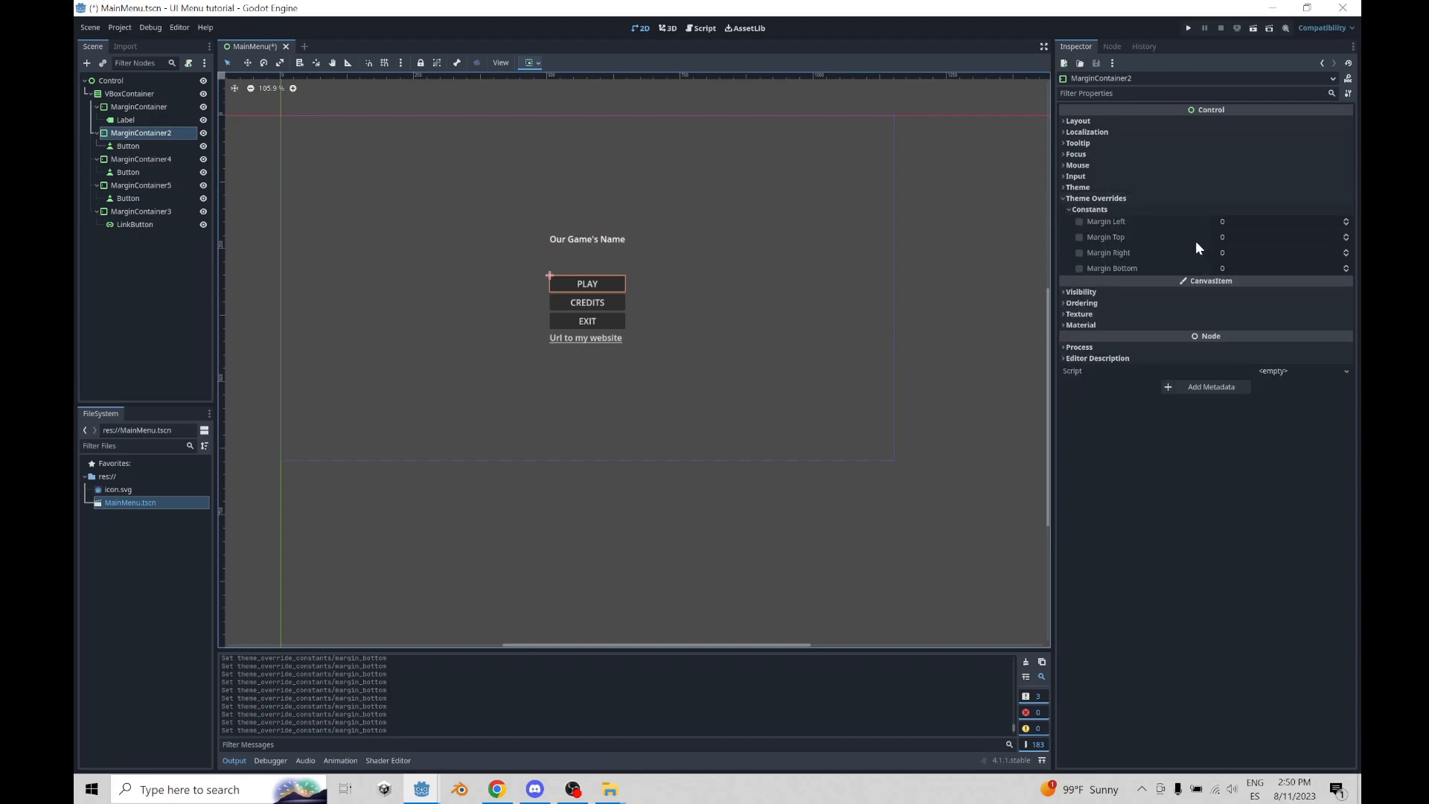
click(1223, 267)
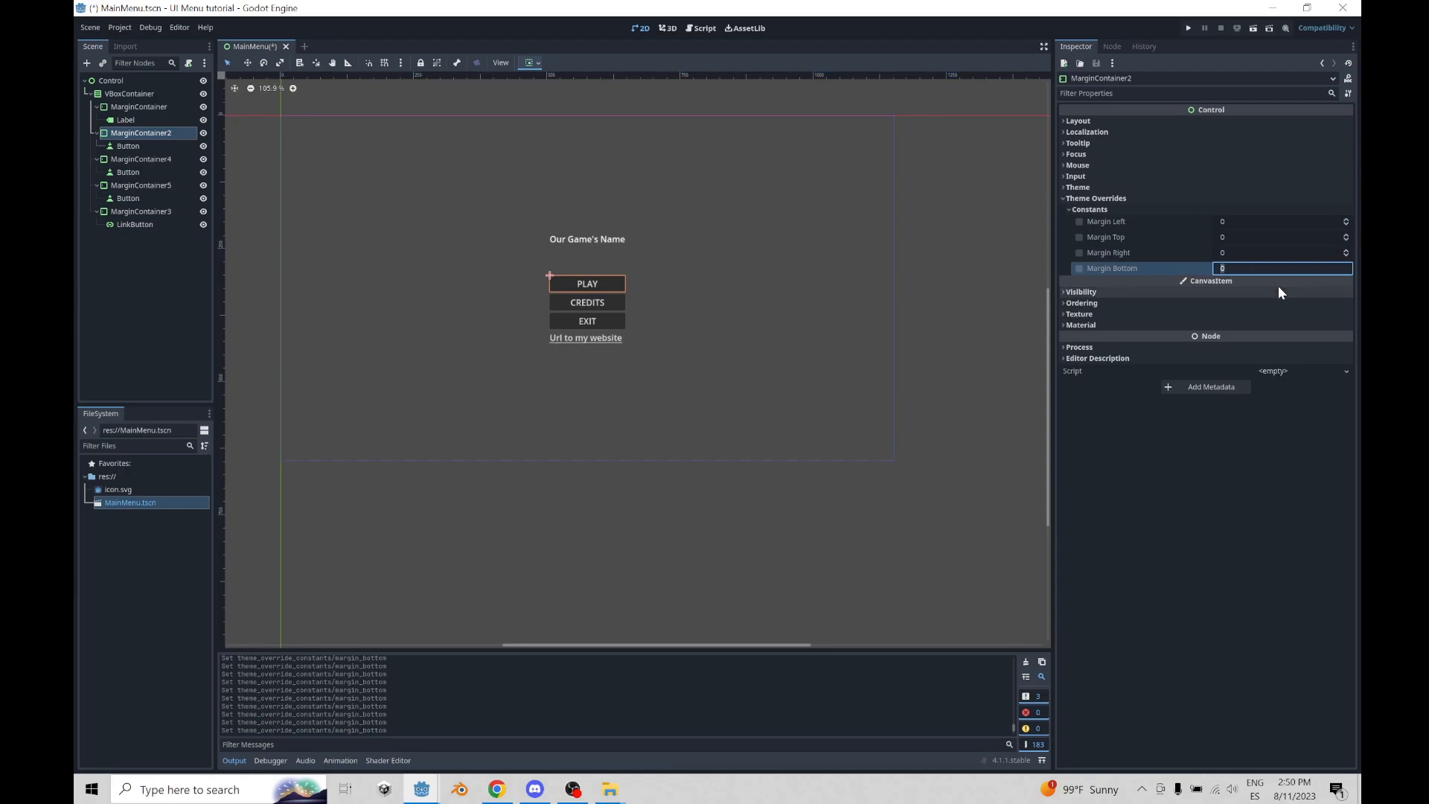
text(5)
key(Return)
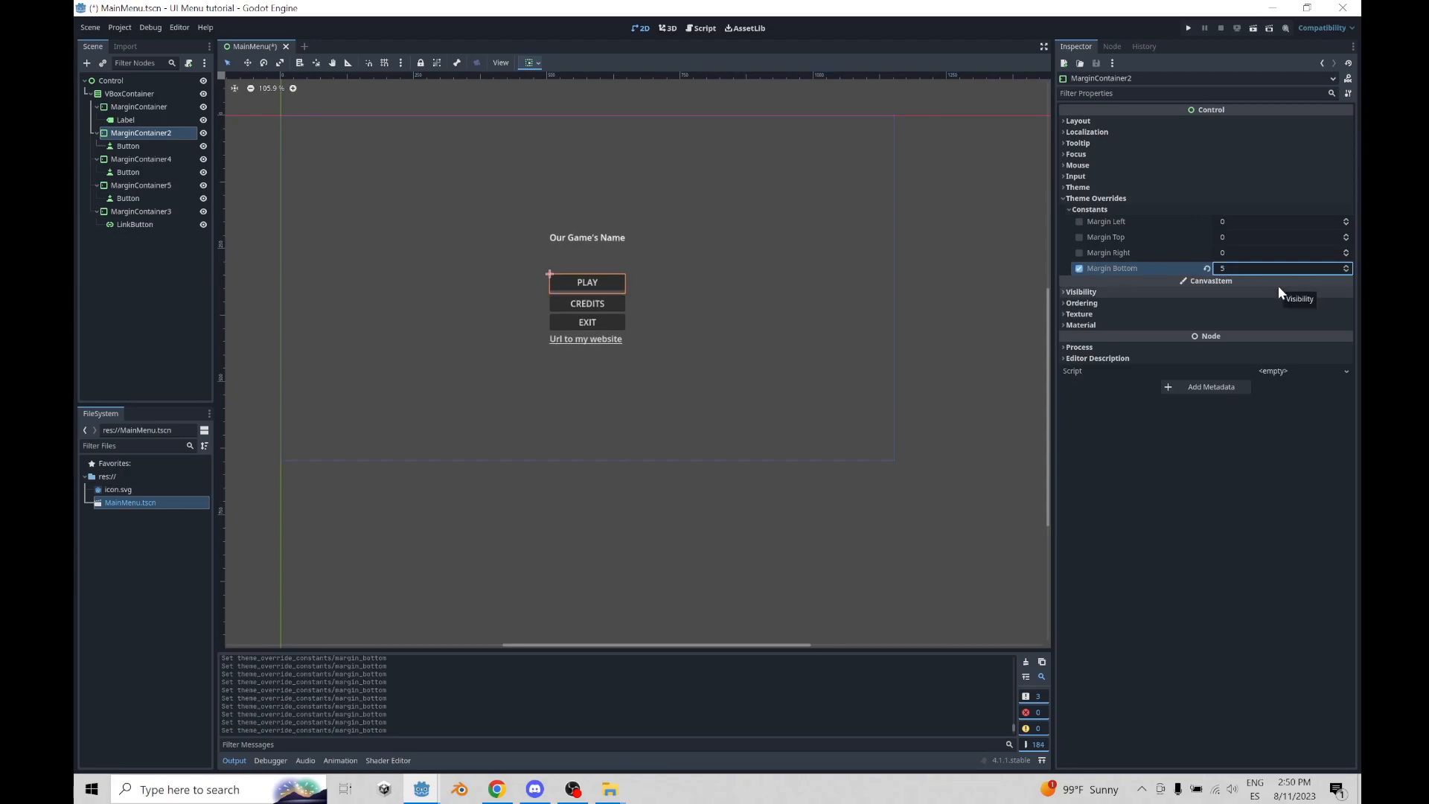
text(10)
key(Return)
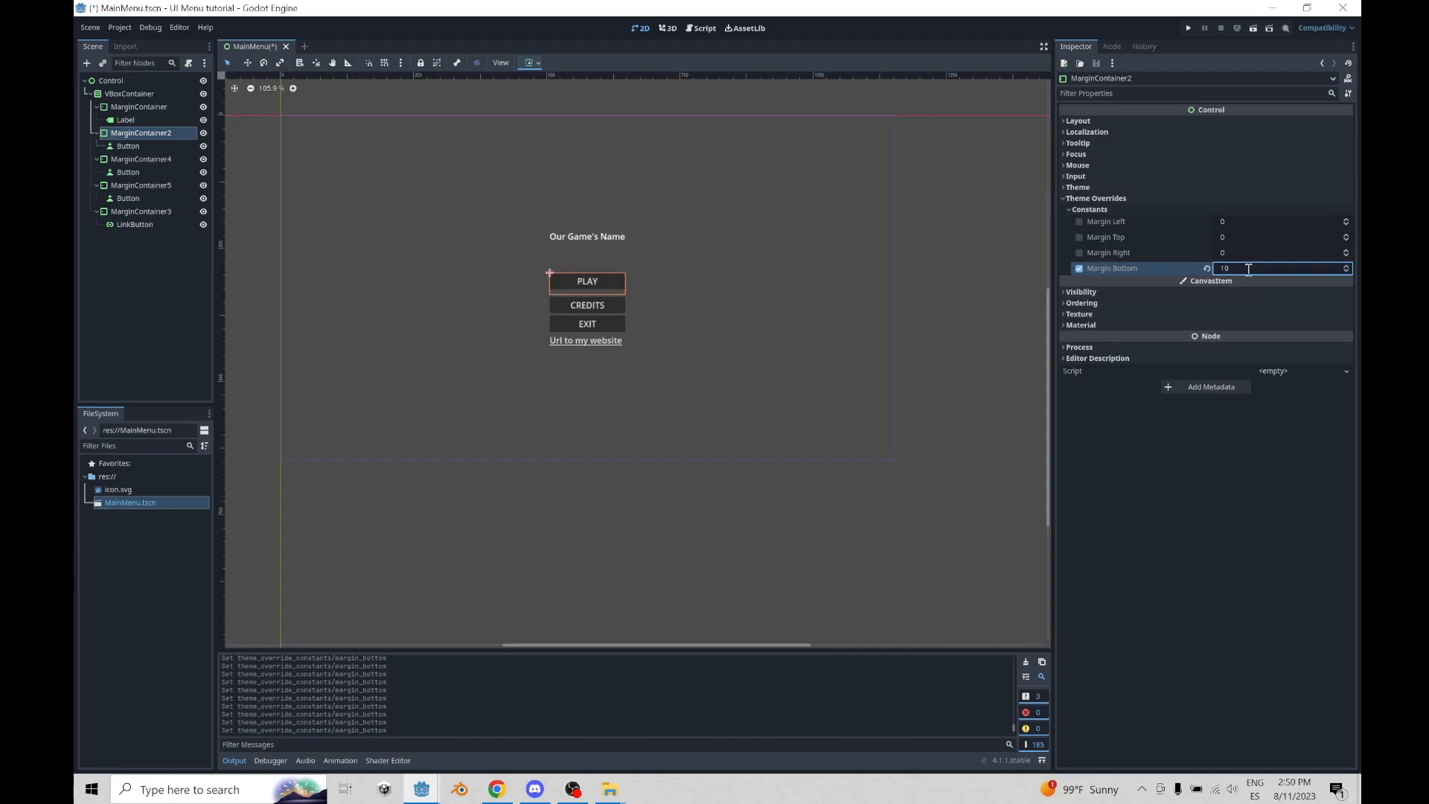
- Override the bottom margin of the CREDITS button's MarginContainer4 with 10
click(156, 159)
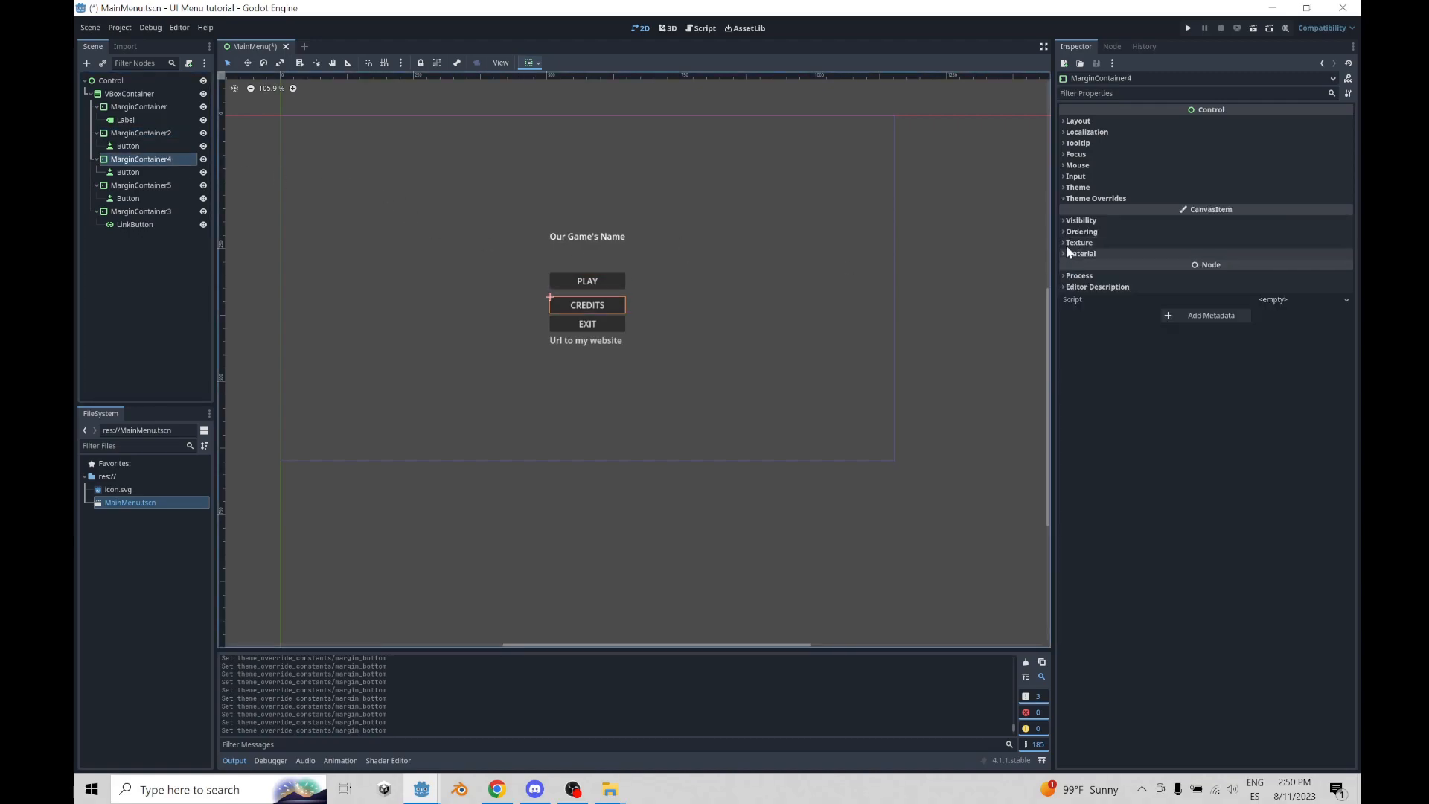
click(1064, 198)
click(1069, 210)
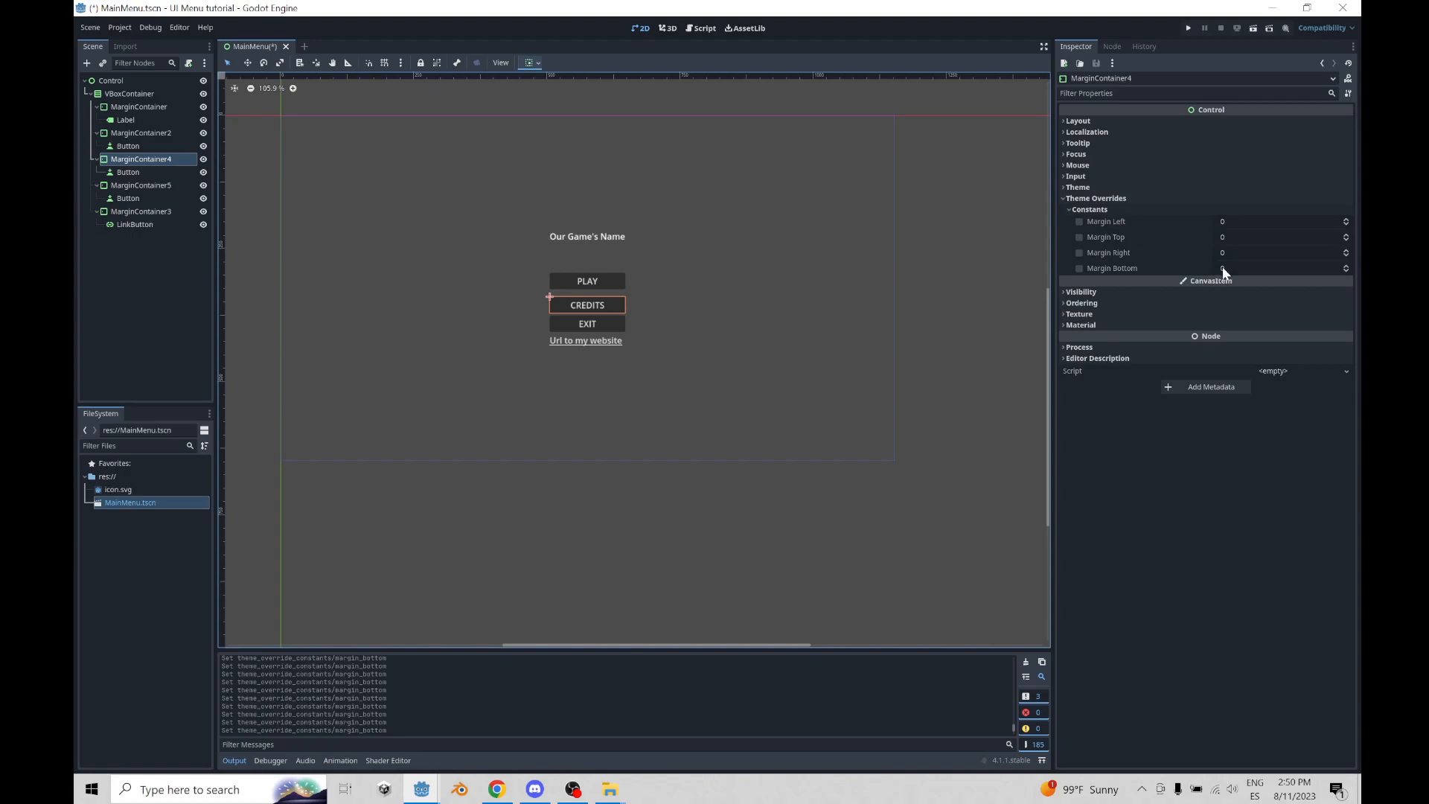
drag(1220, 266, 1229, 267)
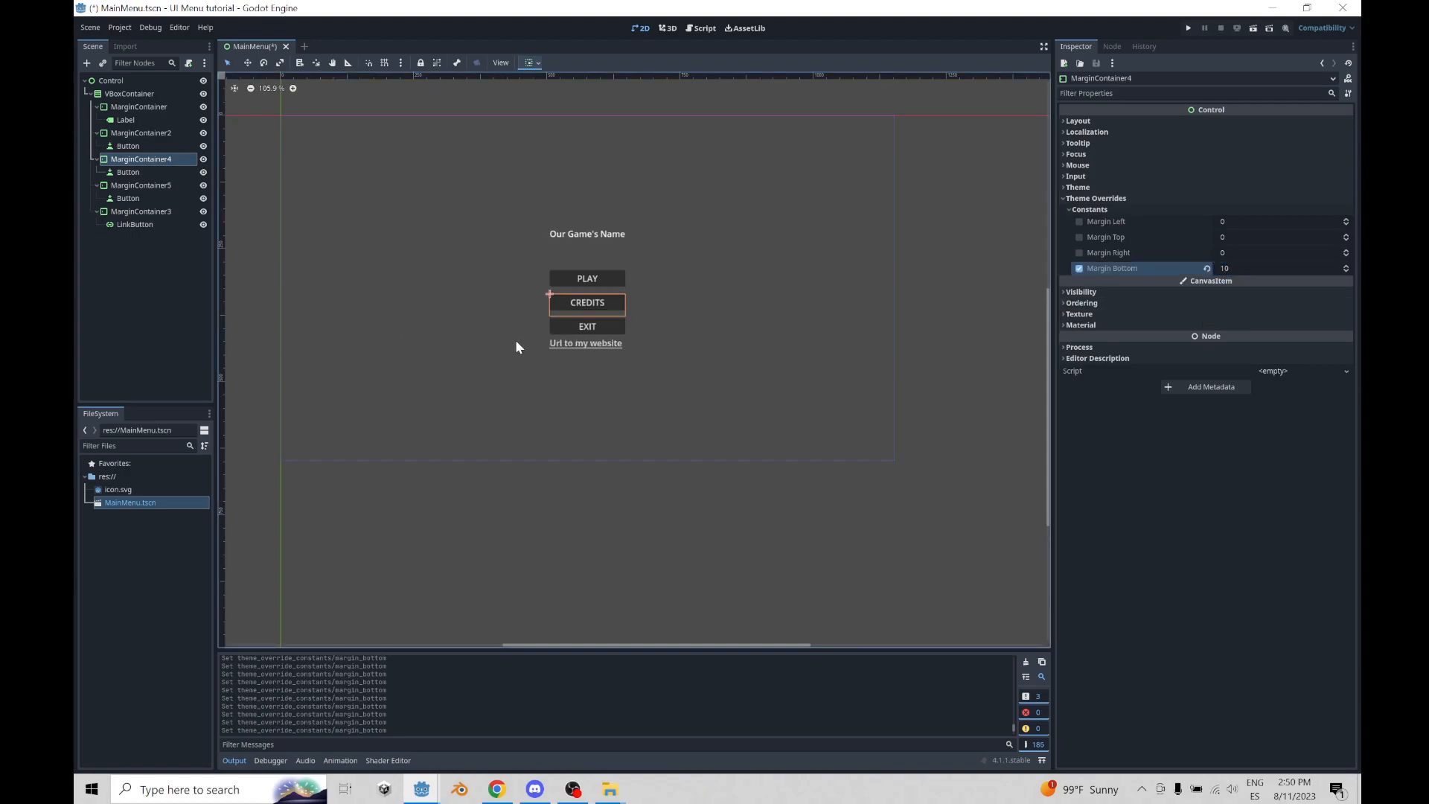
- Override the top margin of the website link's MarginContainer3 with 40
click(137, 212)
click(1064, 199)
click(1070, 209)
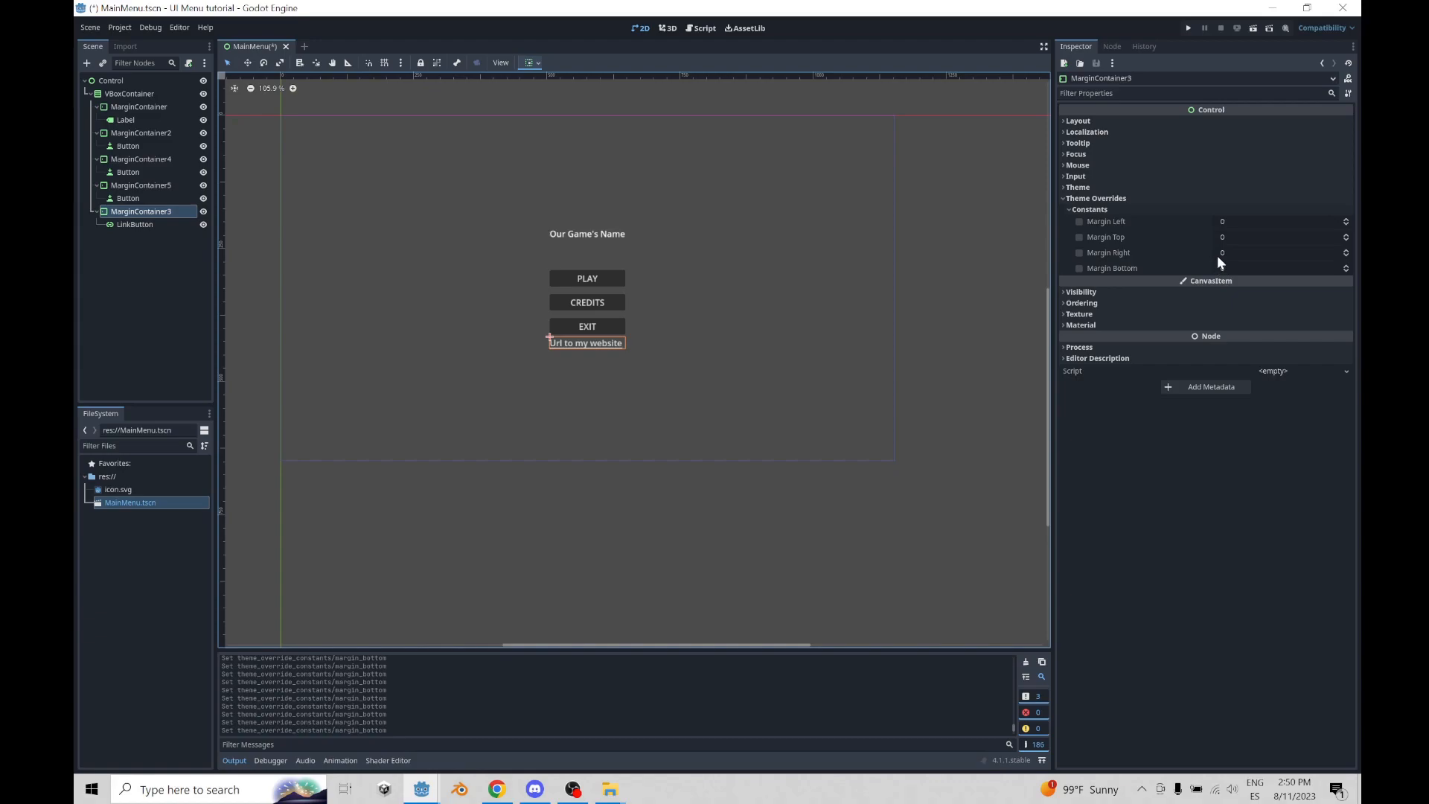
drag(1216, 239, 1252, 238)
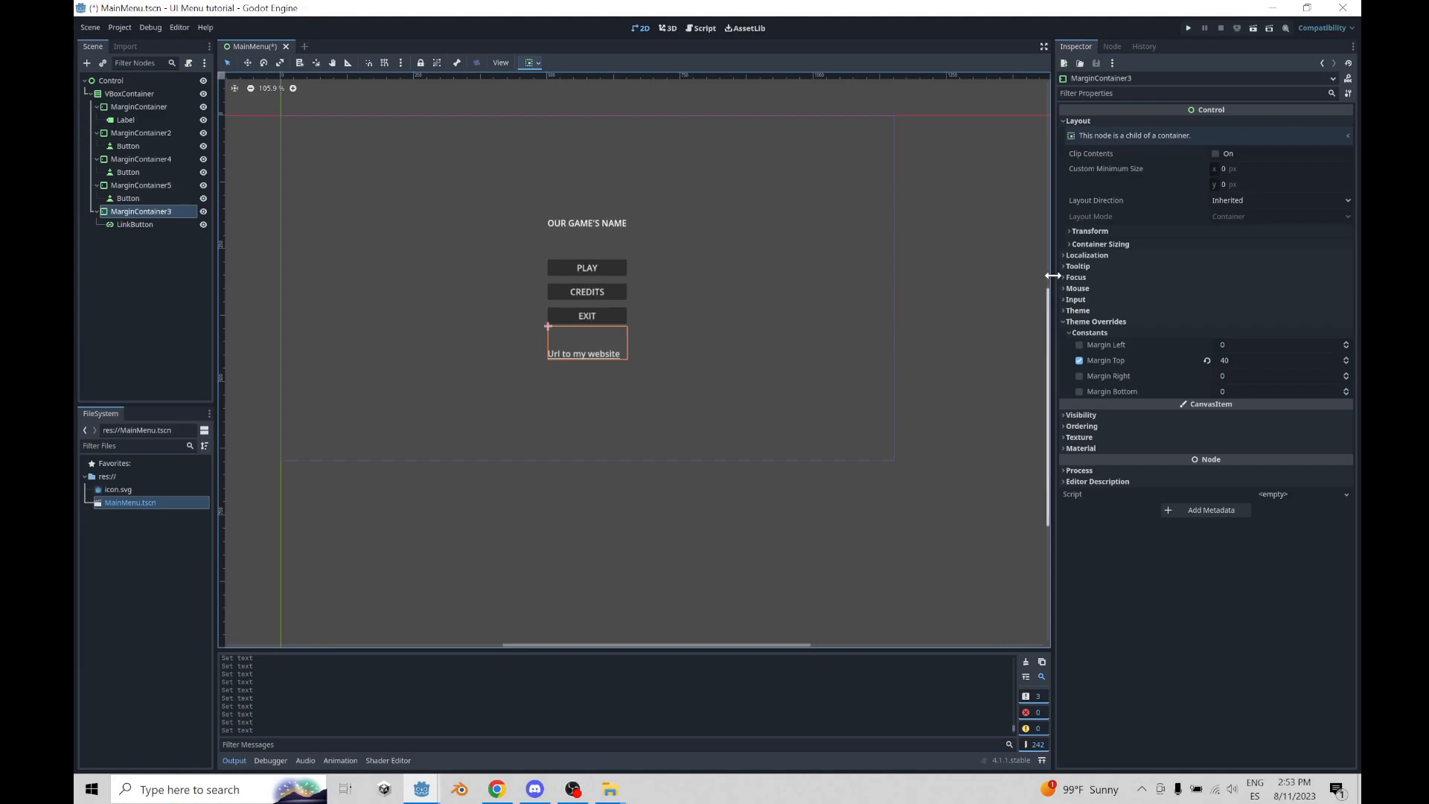
- Set the horizontal container sizing of the link's MarginContainer3 to Shrink Center and deselect the node
click(1068, 244)
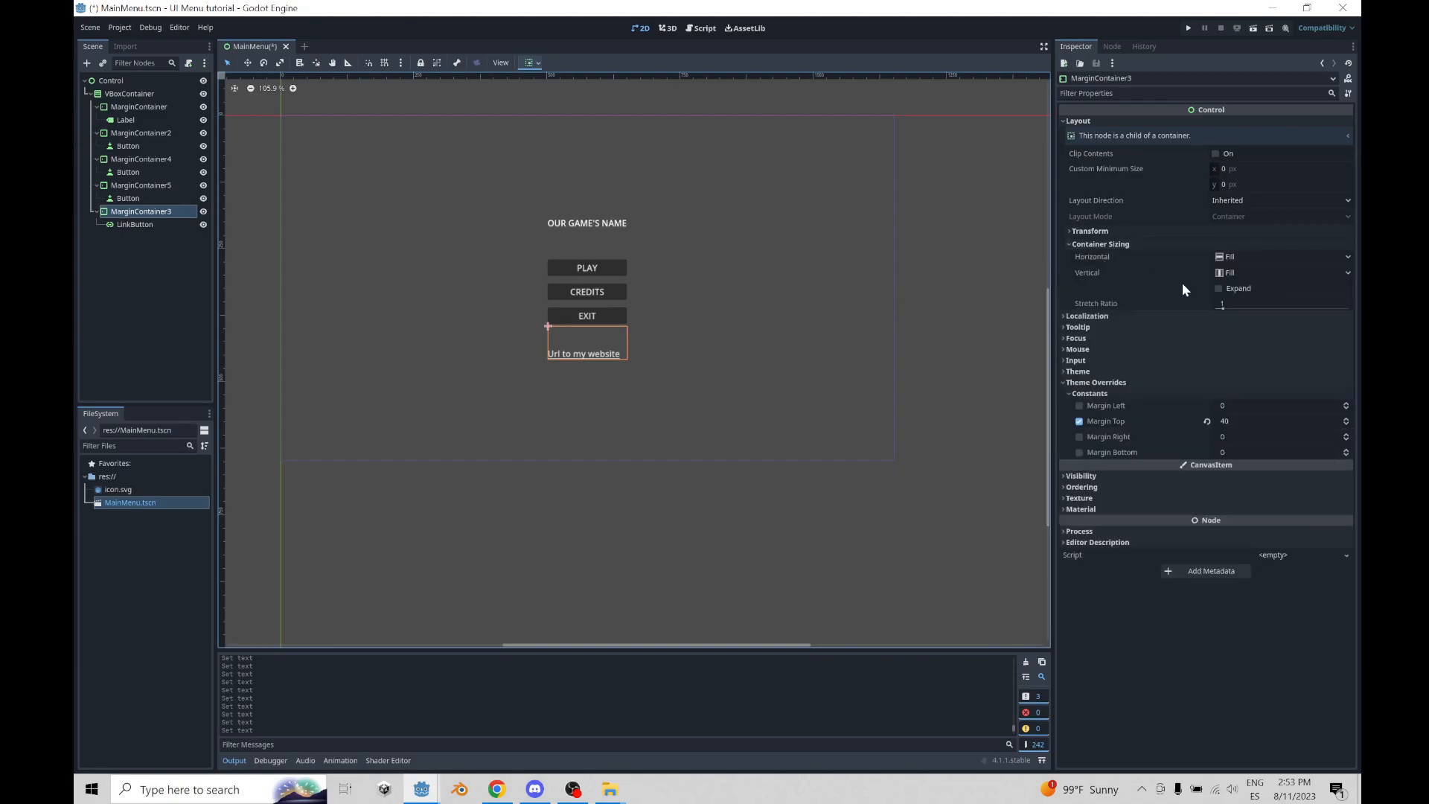
click(1230, 256)
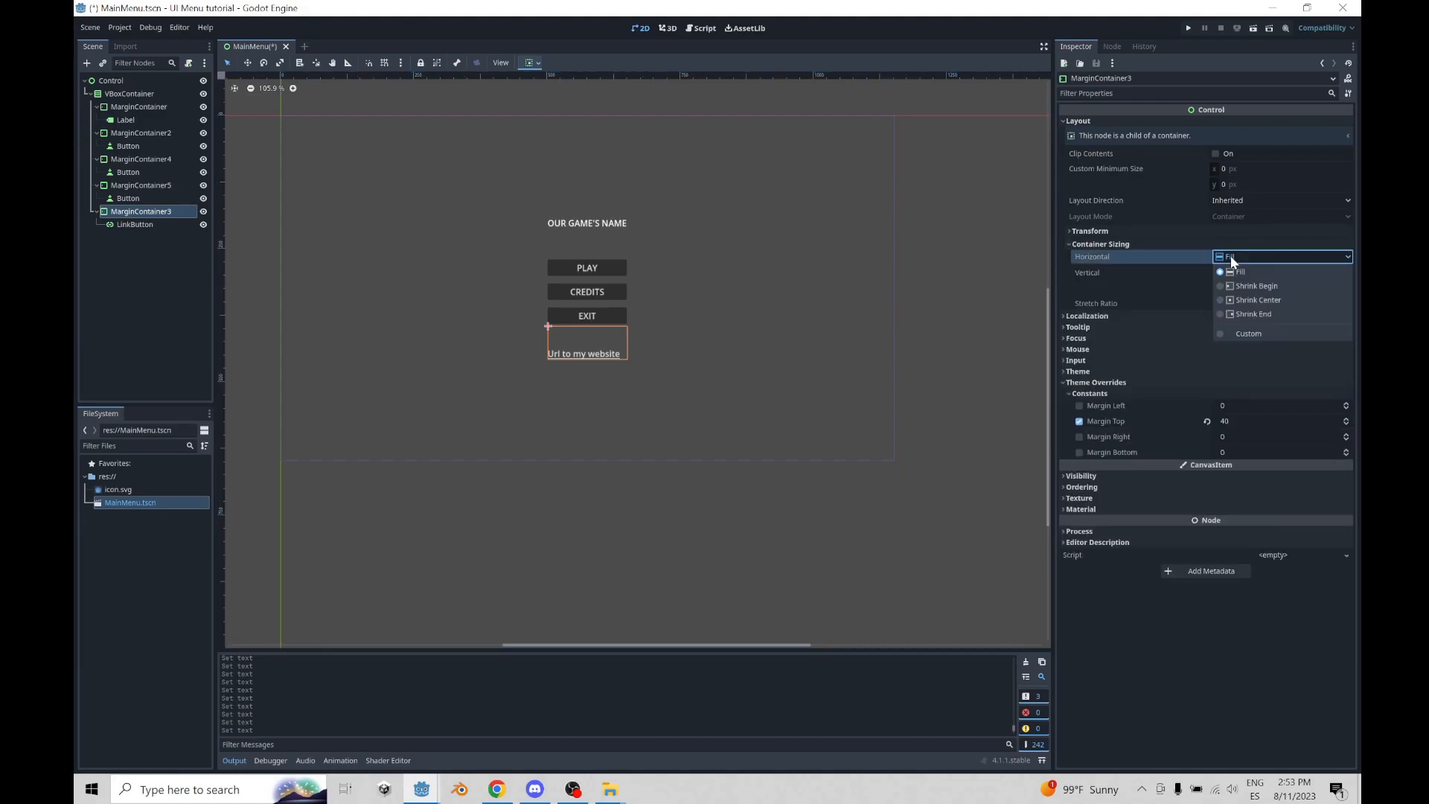
click(1244, 302)
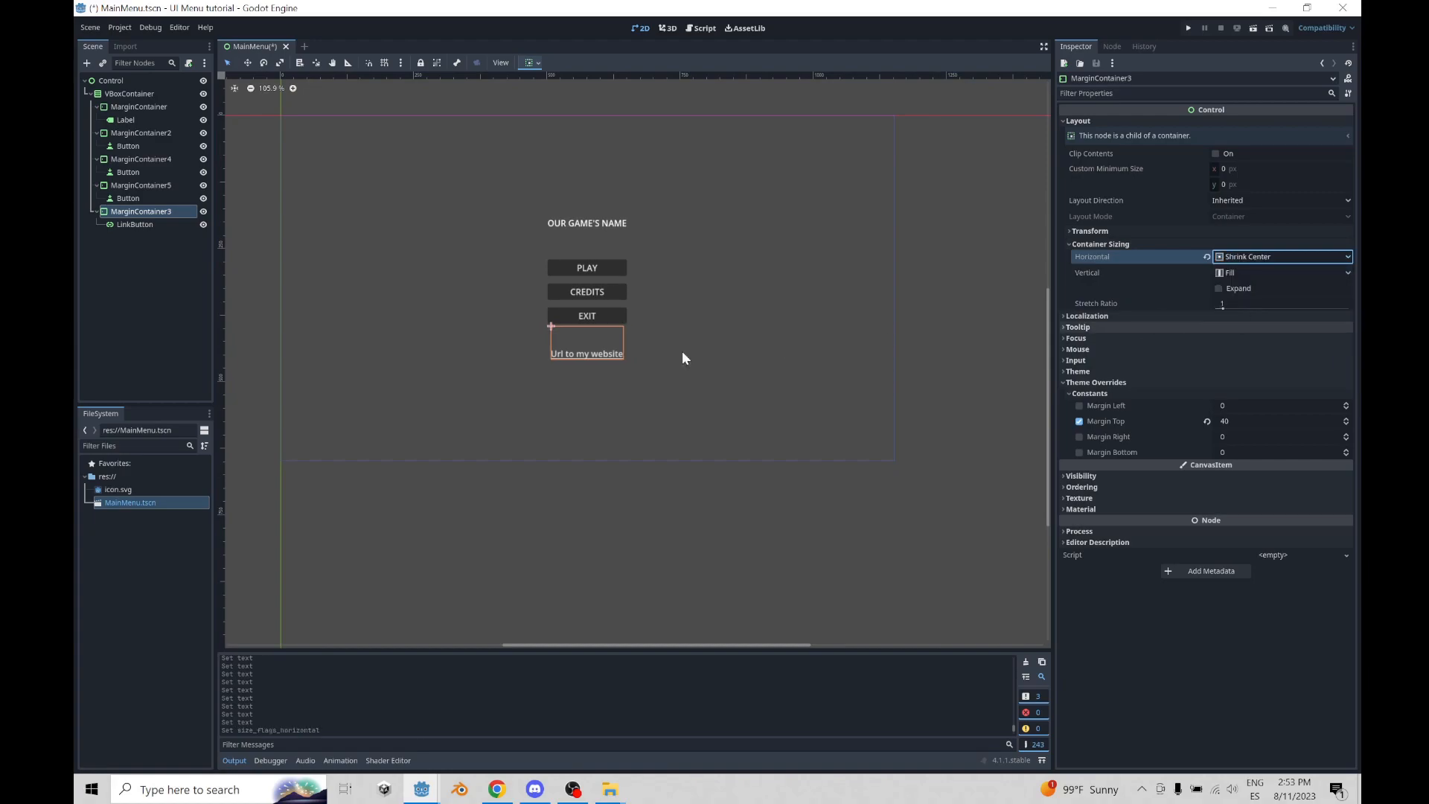
click(315, 310)
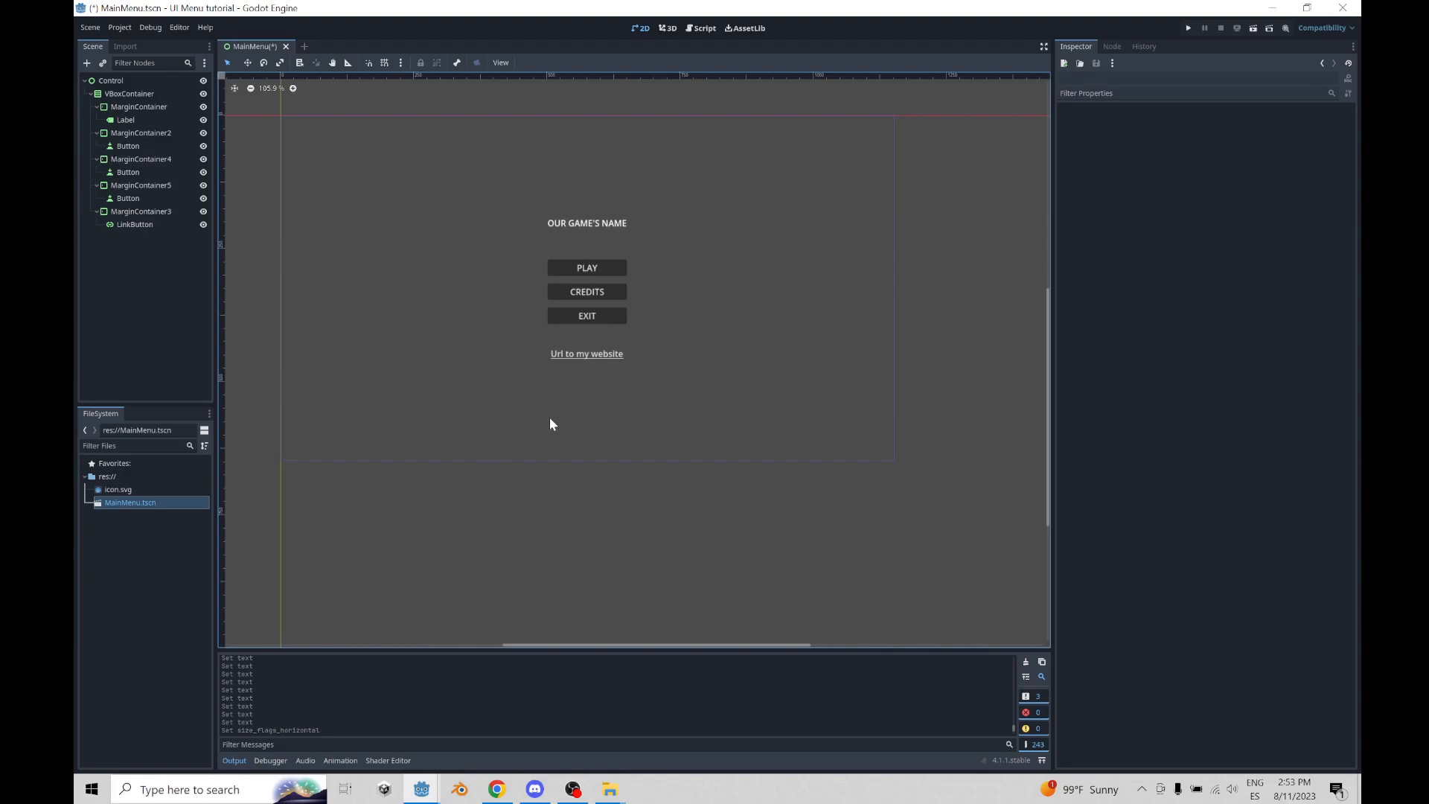
- Run the project and try the PLAY, CREDITS and EXIT buttons in the game window
click(1186, 27)
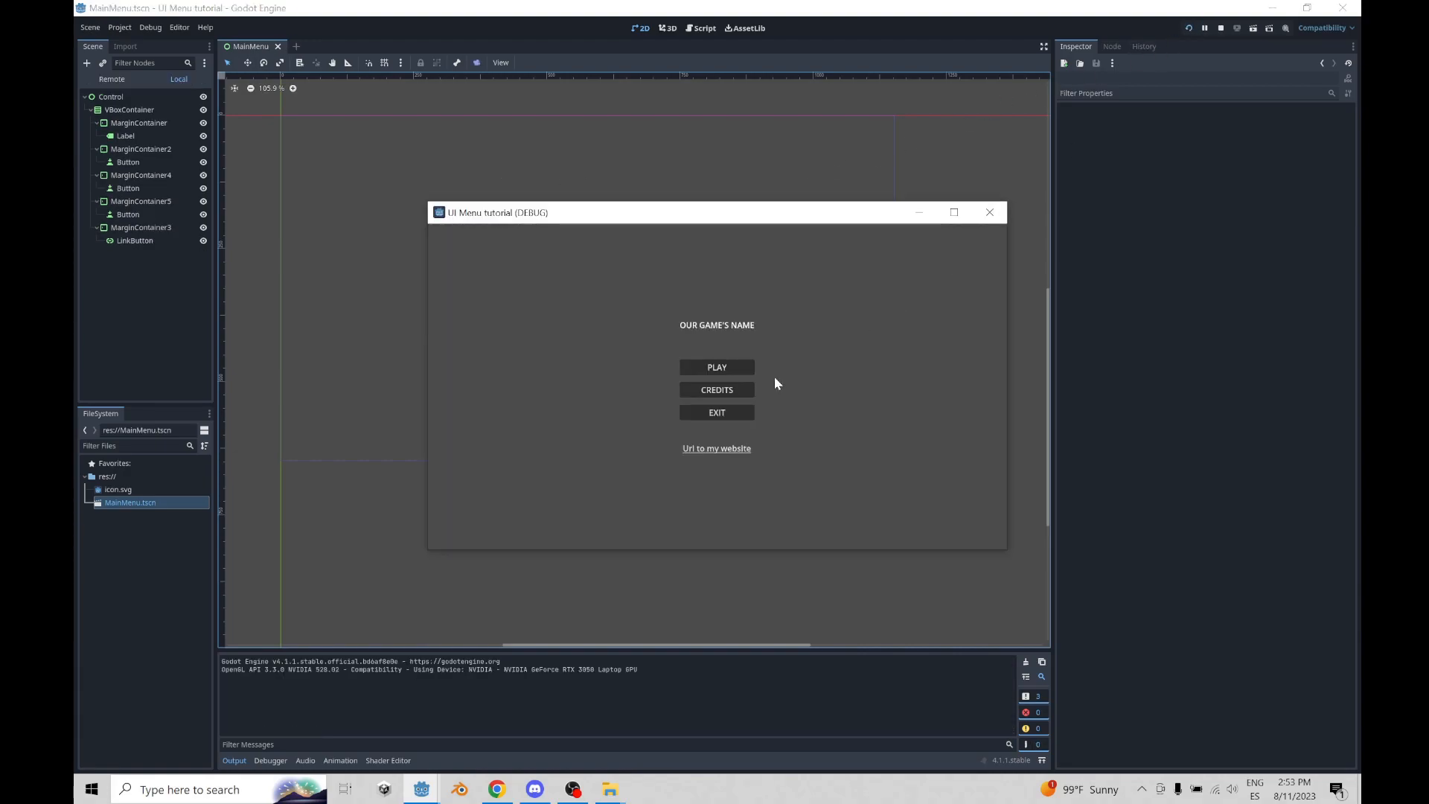
click(703, 414)
click(713, 393)
click(713, 364)
click(719, 368)
click(731, 391)
click(729, 409)
- Maximize and restore the running game window to check how the menu scales
click(956, 214)
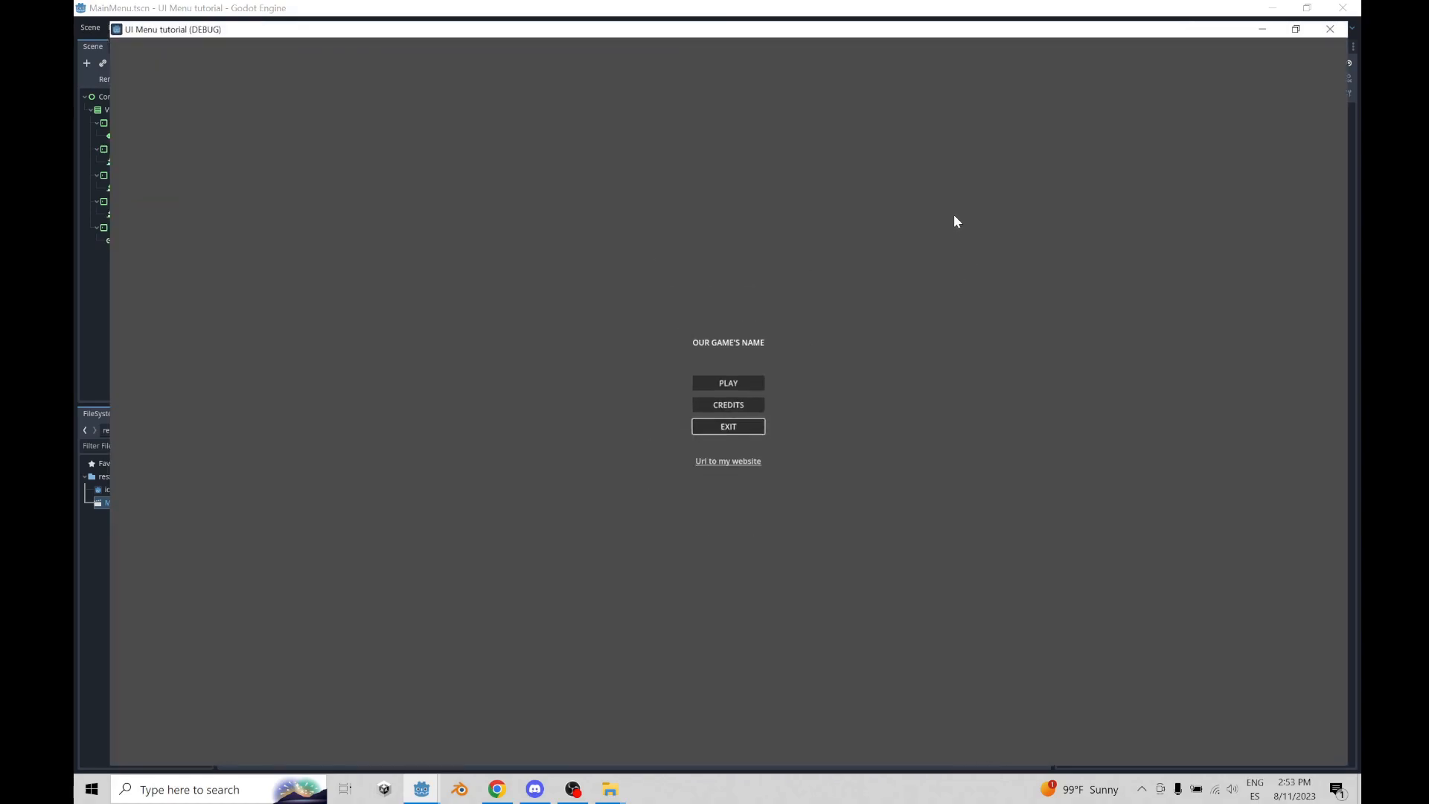
click(1308, 9)
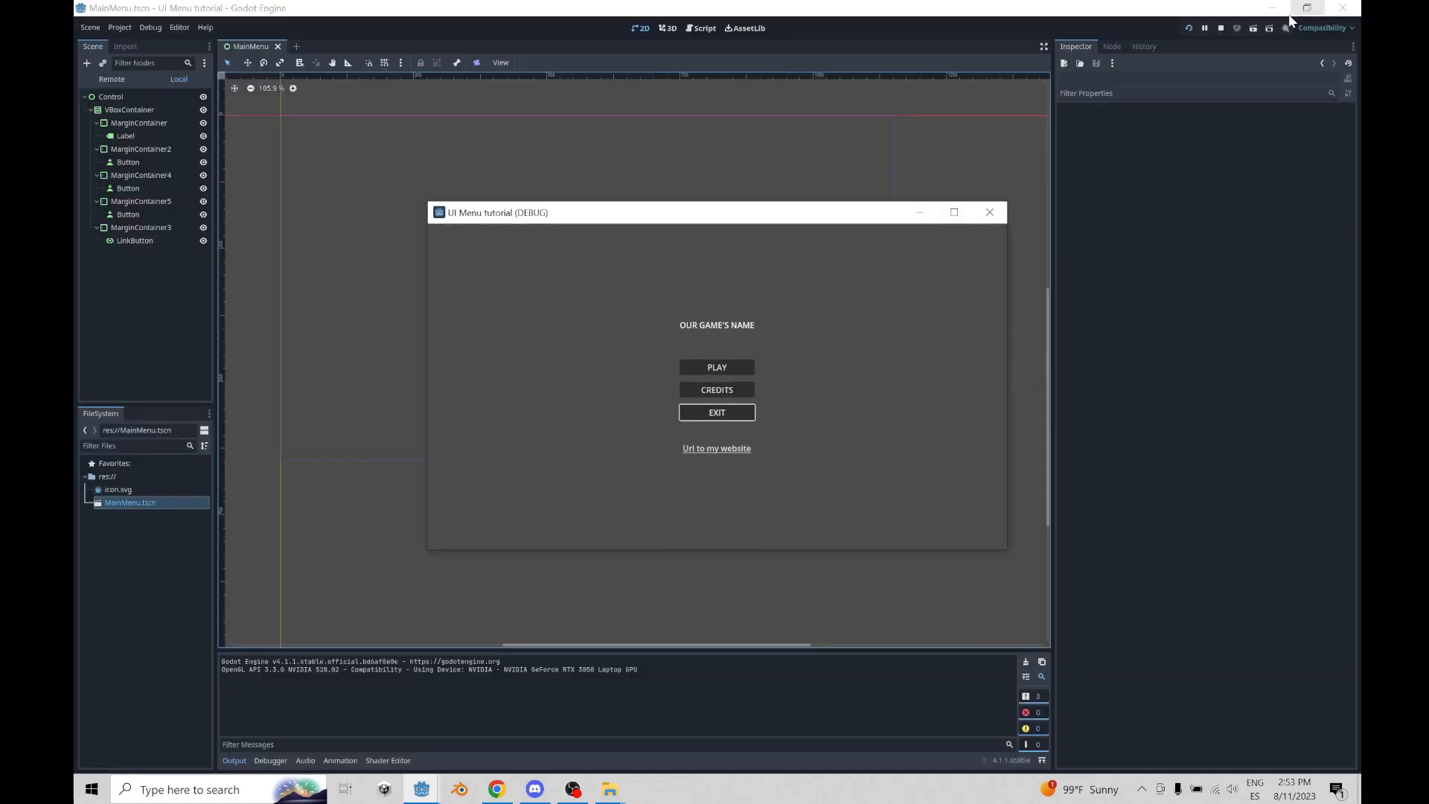
click(953, 213)
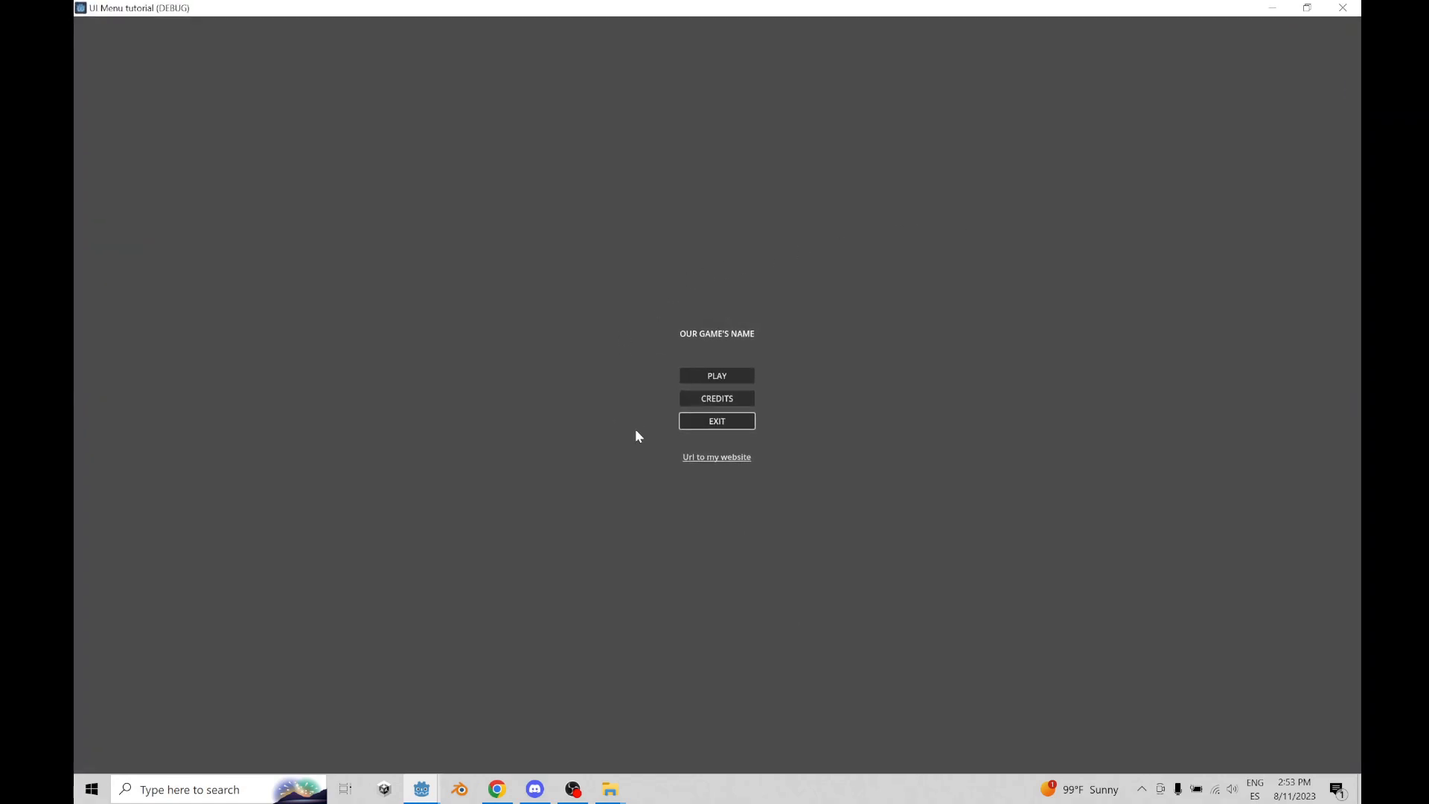
click(1307, 8)
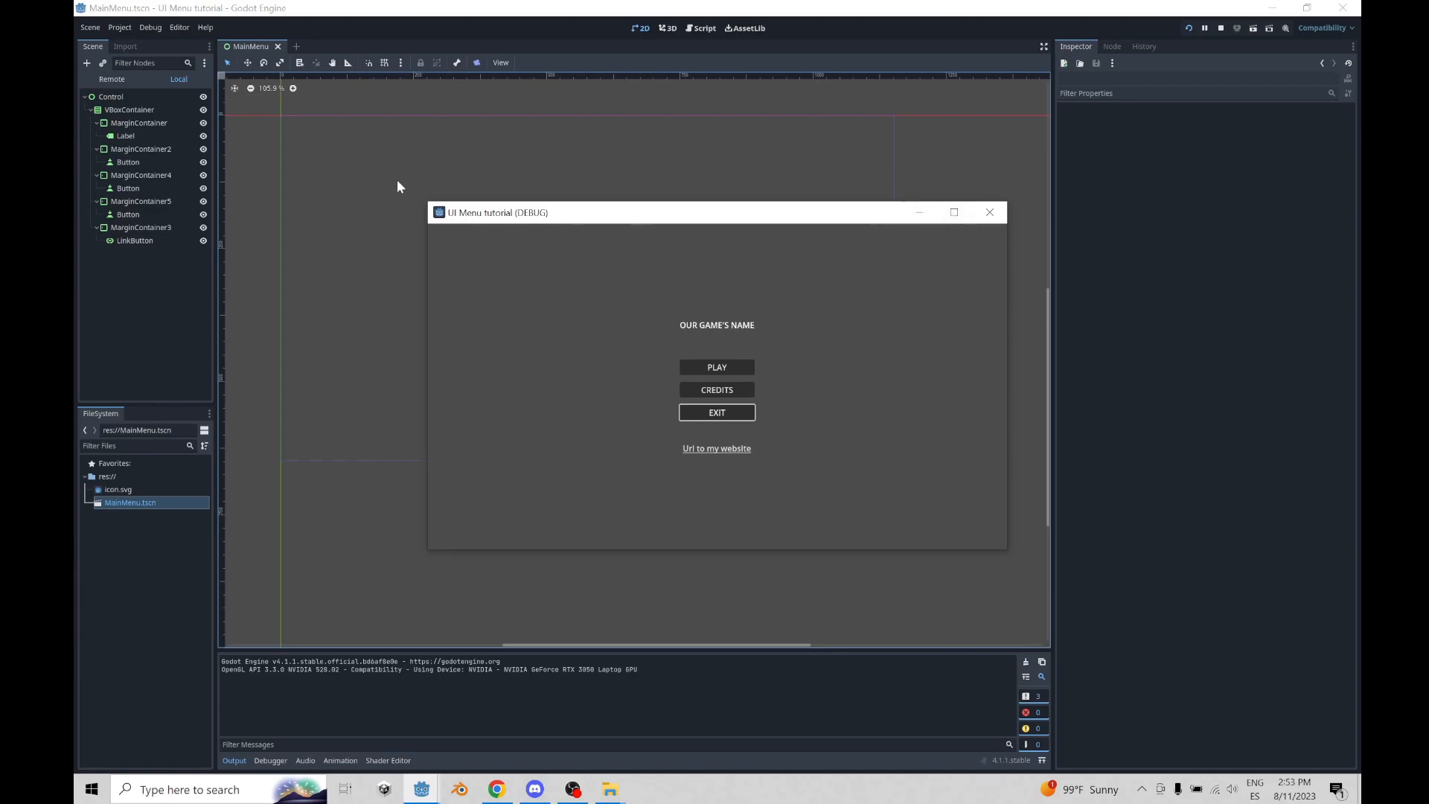
- Set the display window's stretch mode to canvas_items in the project settings and close them
click(121, 27)
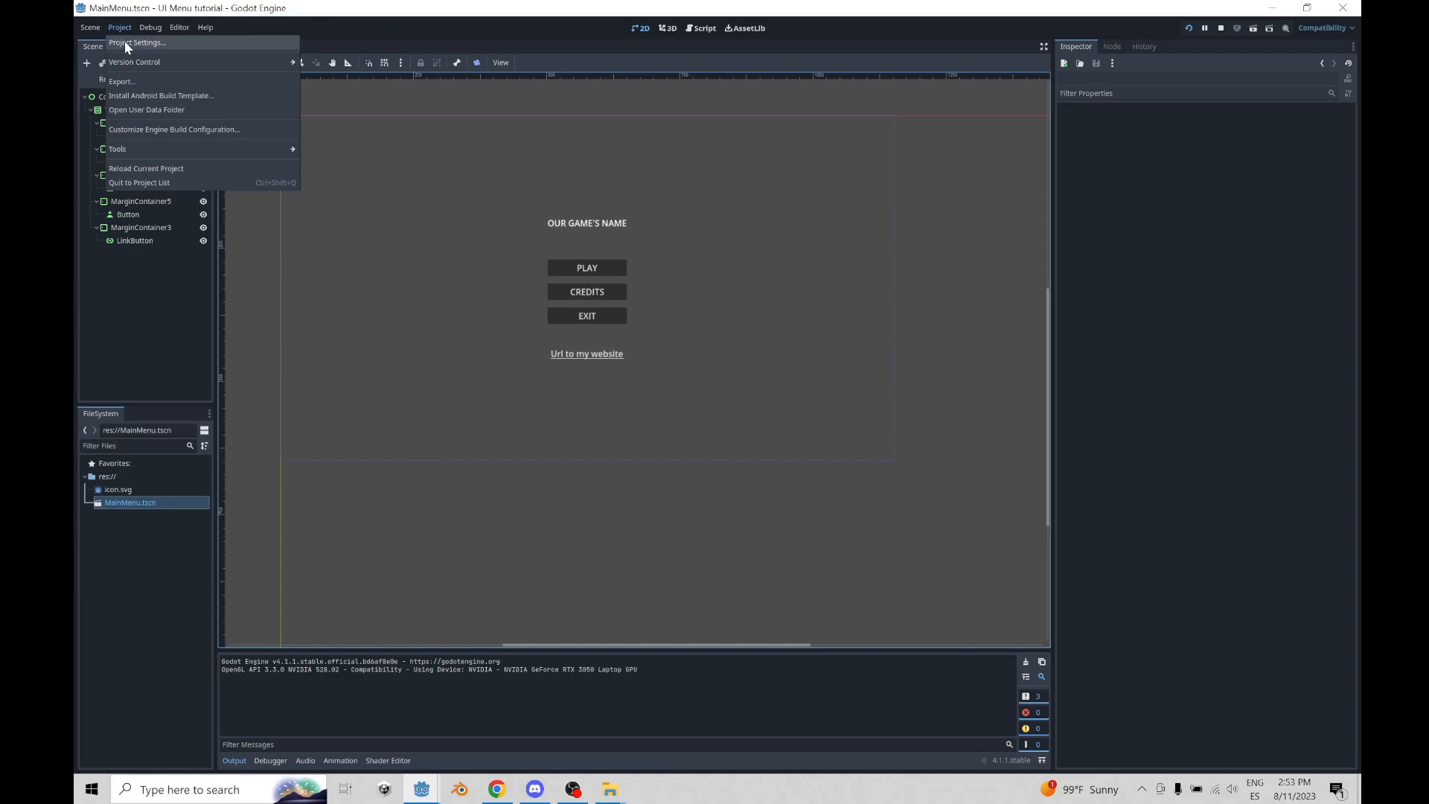
click(124, 42)
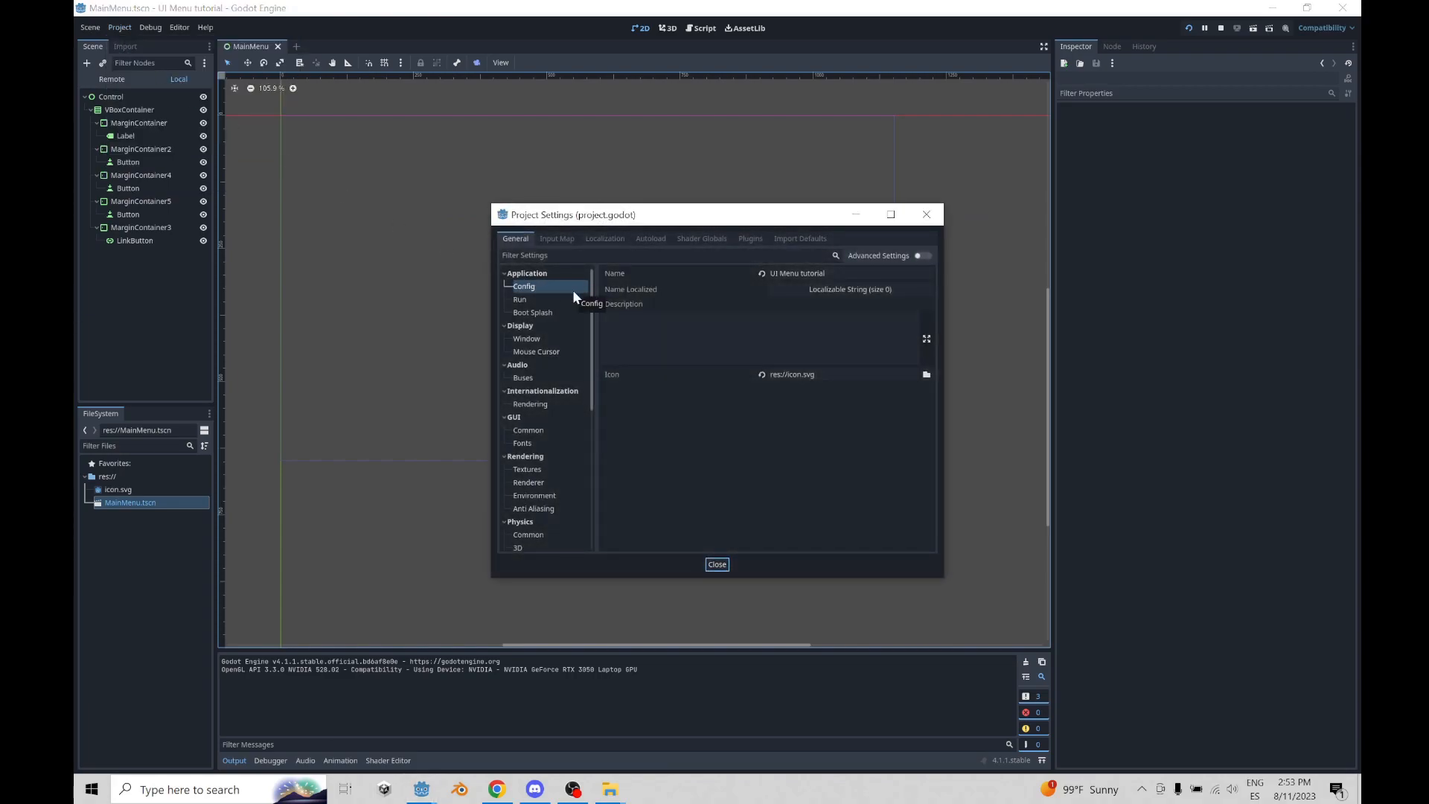
click(526, 339)
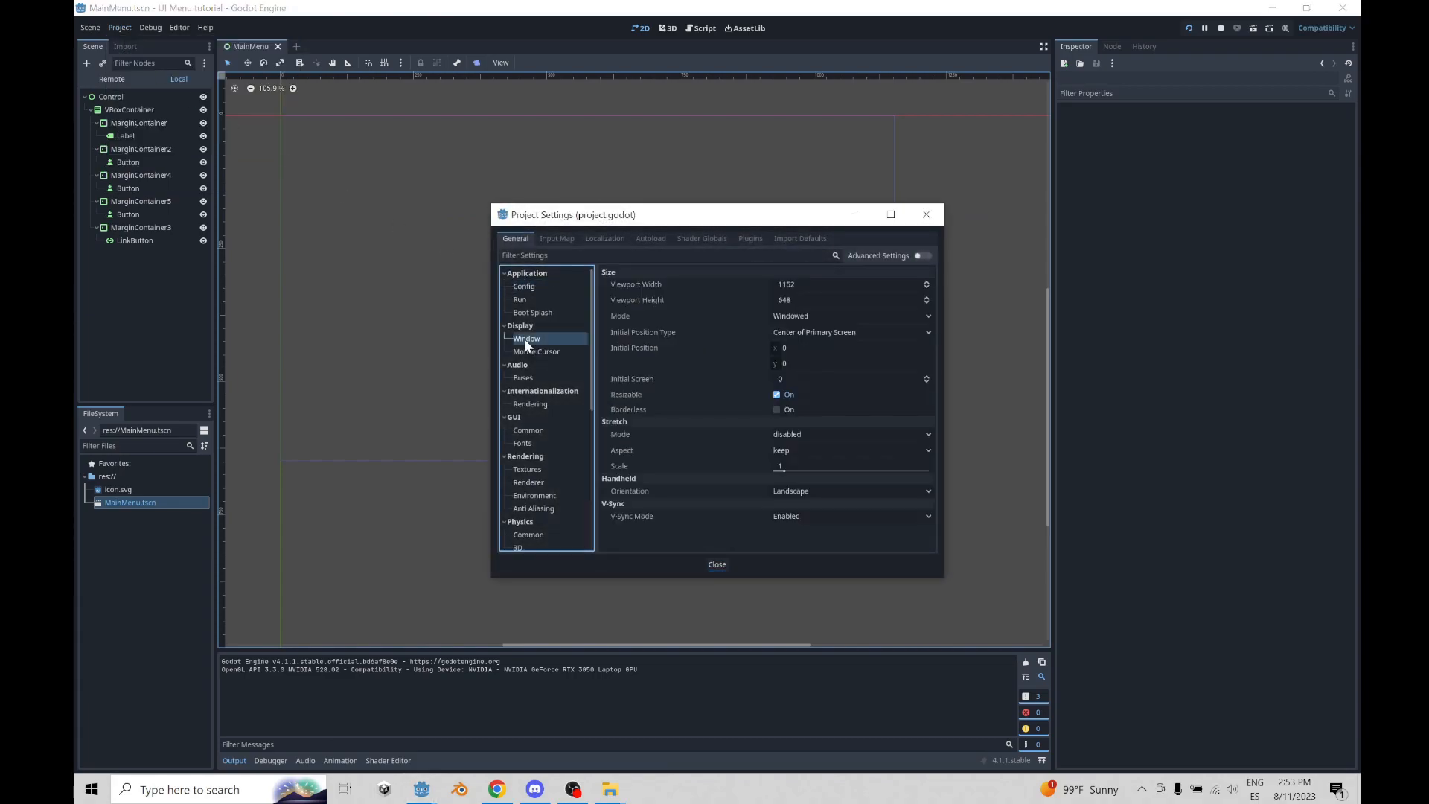
mouse_move(714, 344)
click(822, 434)
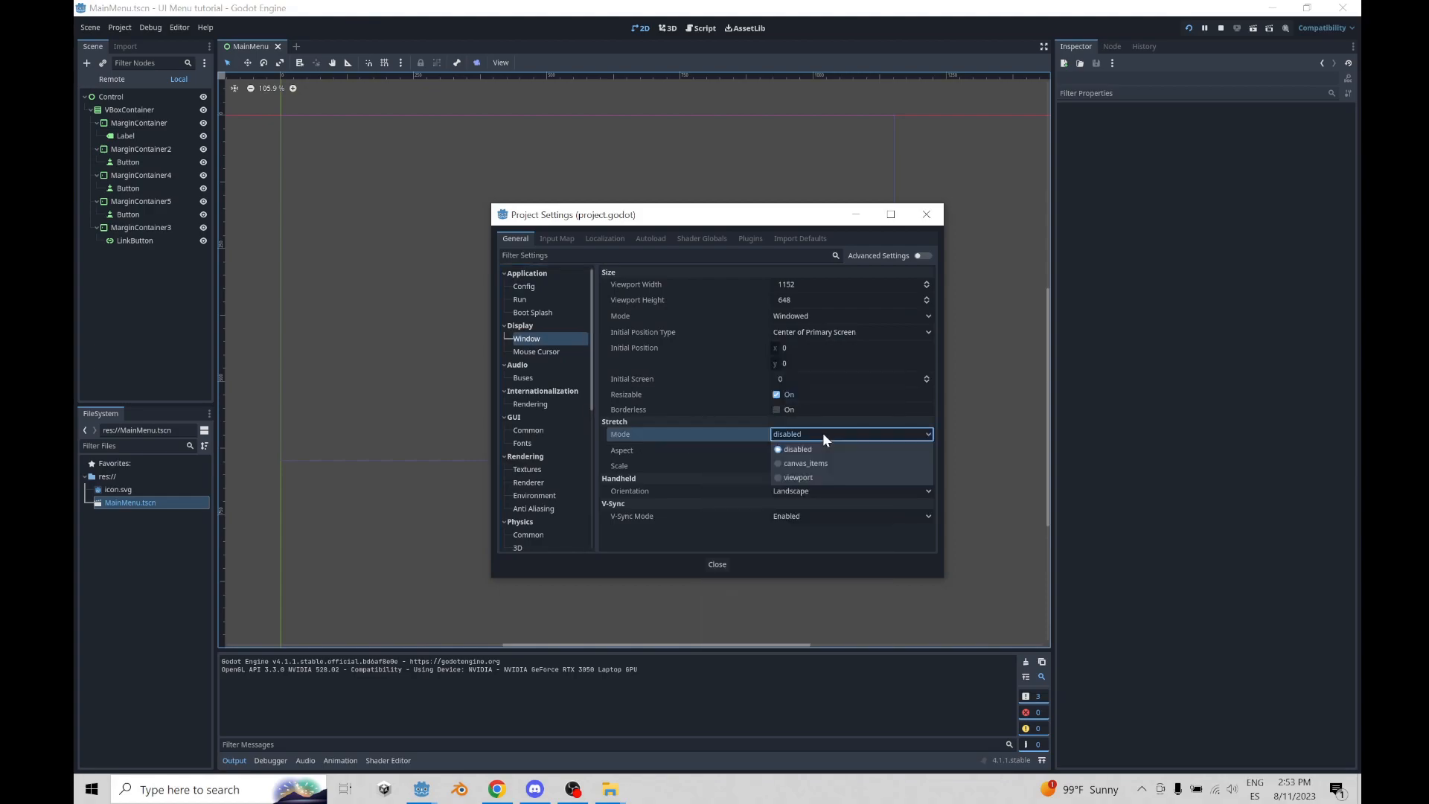
click(777, 465)
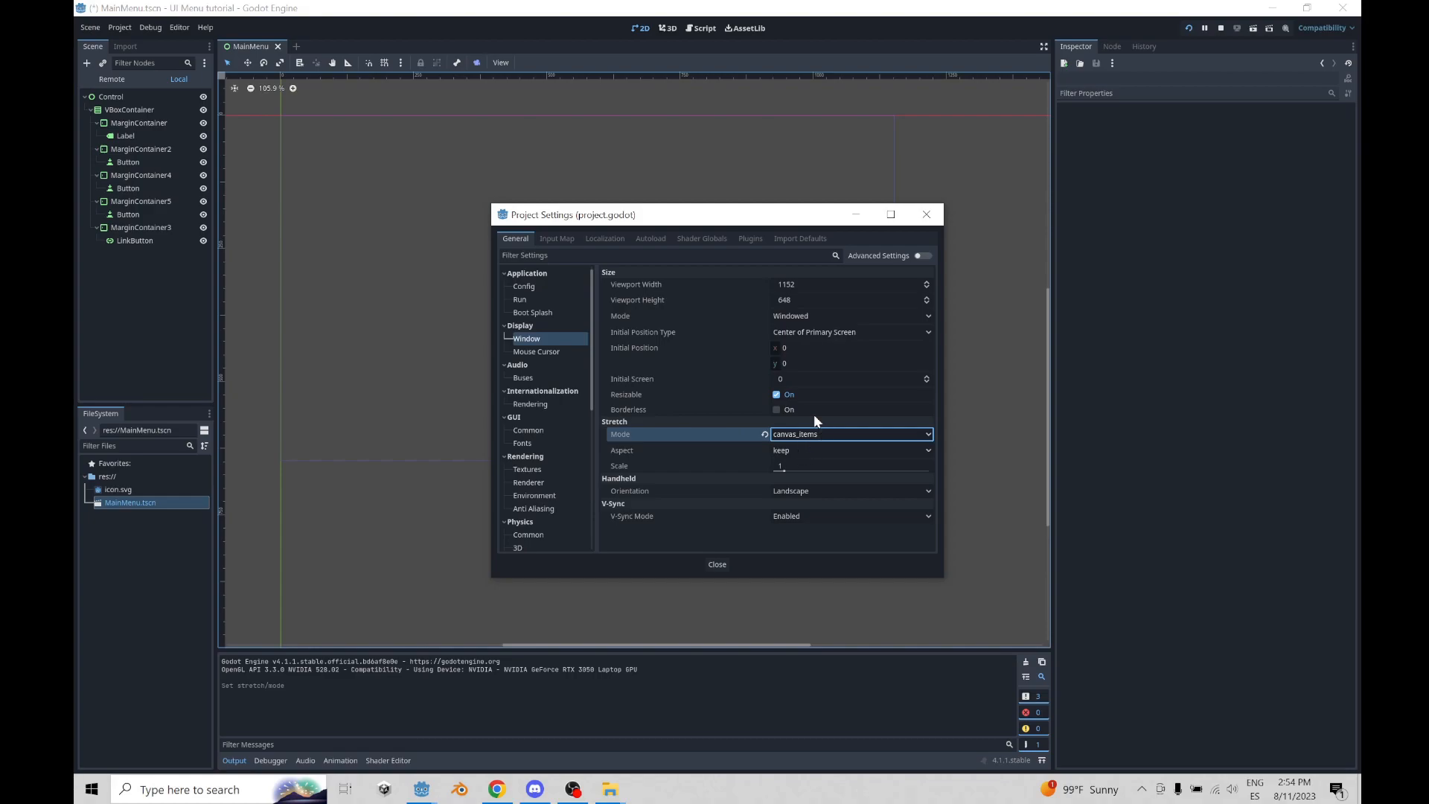
click(927, 215)
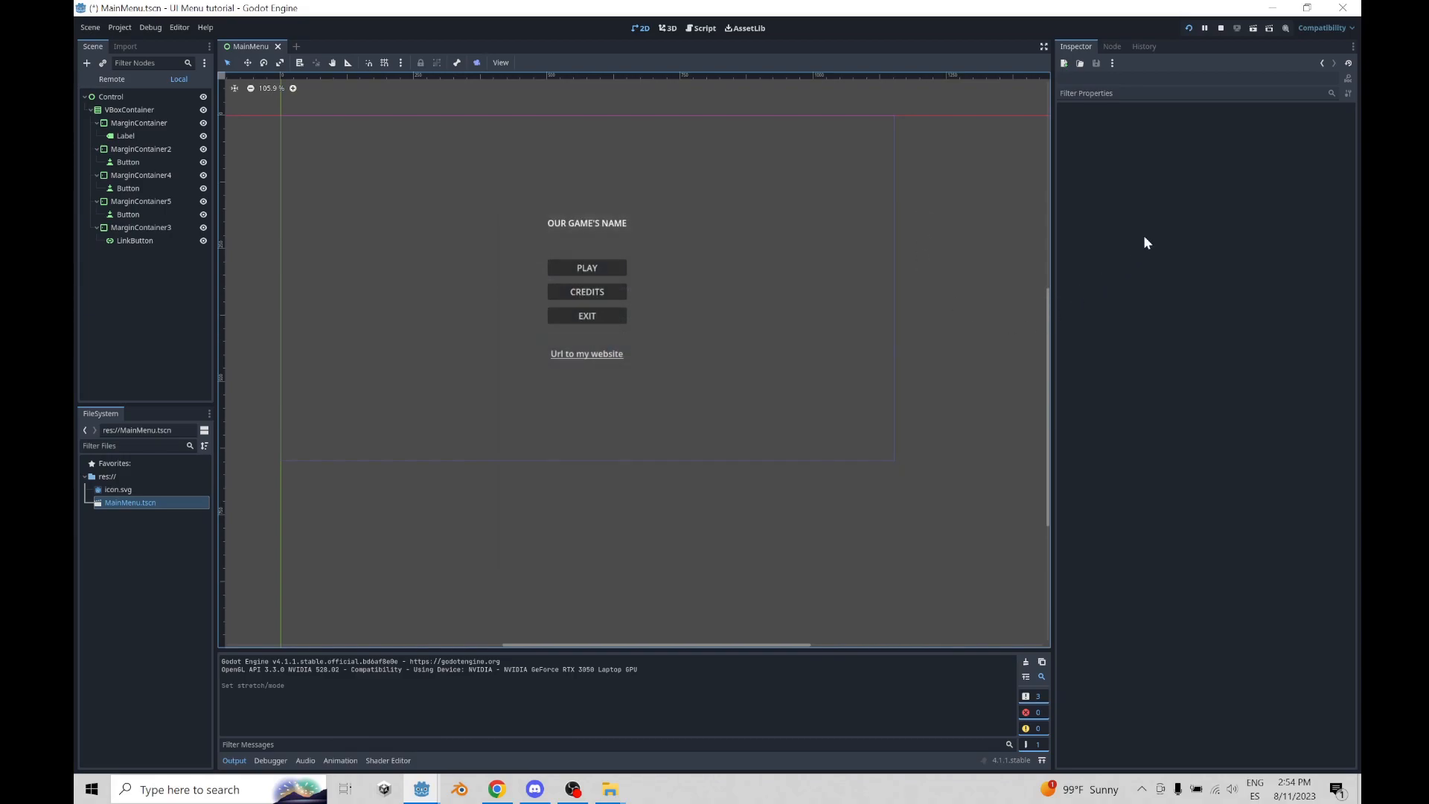
- Restart the project, maximize the game window to check the menu's scaling, and try the website link
click(1220, 28)
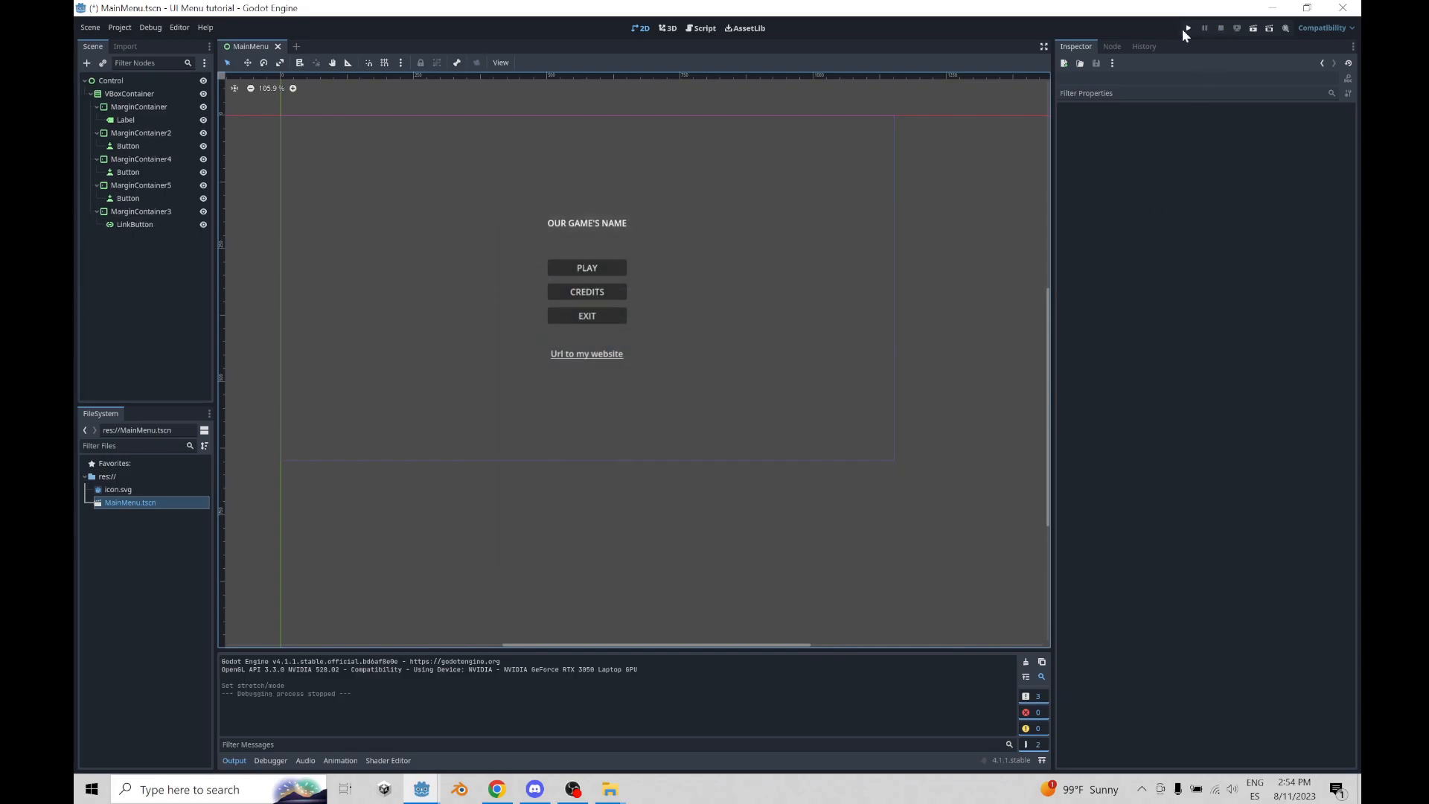
click(1187, 27)
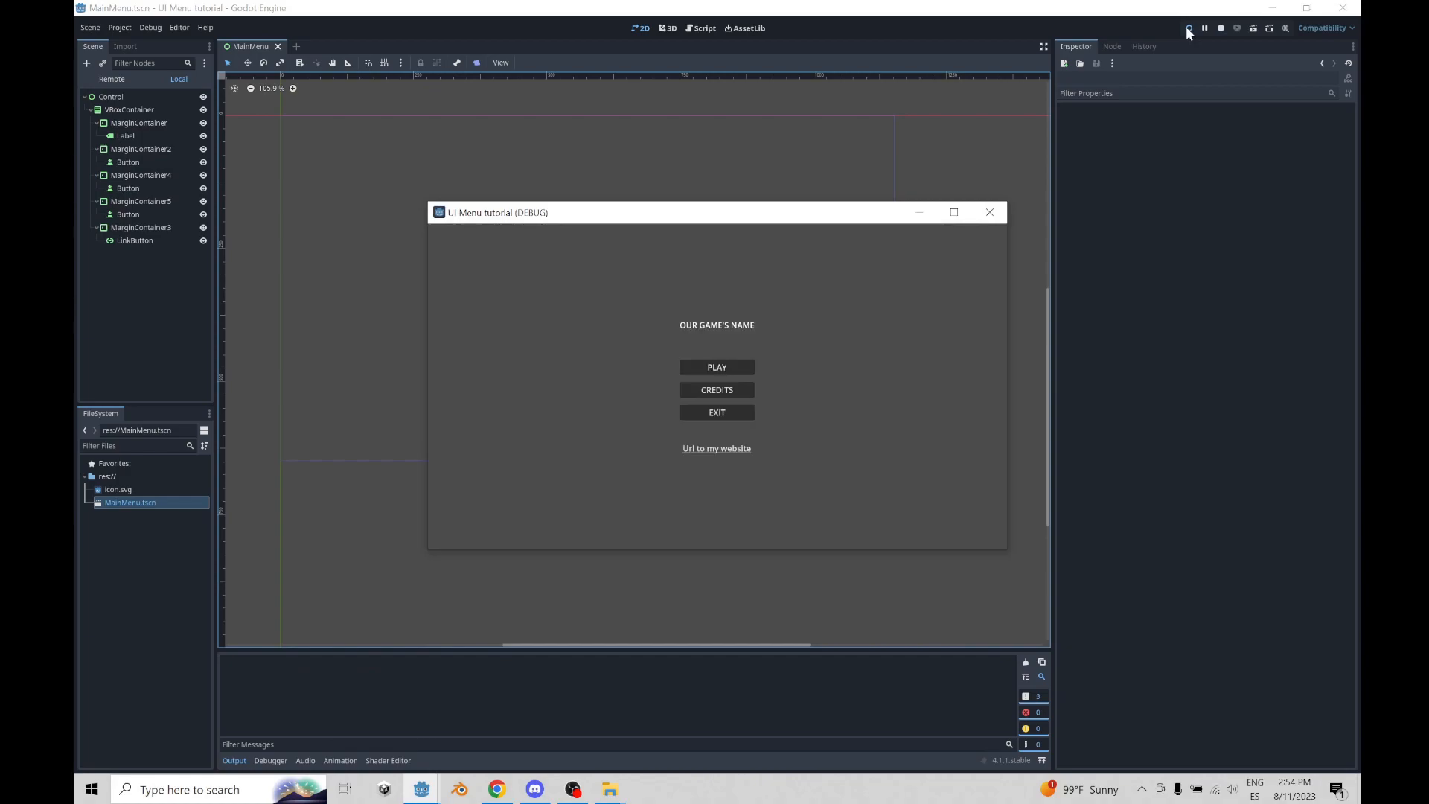
click(953, 214)
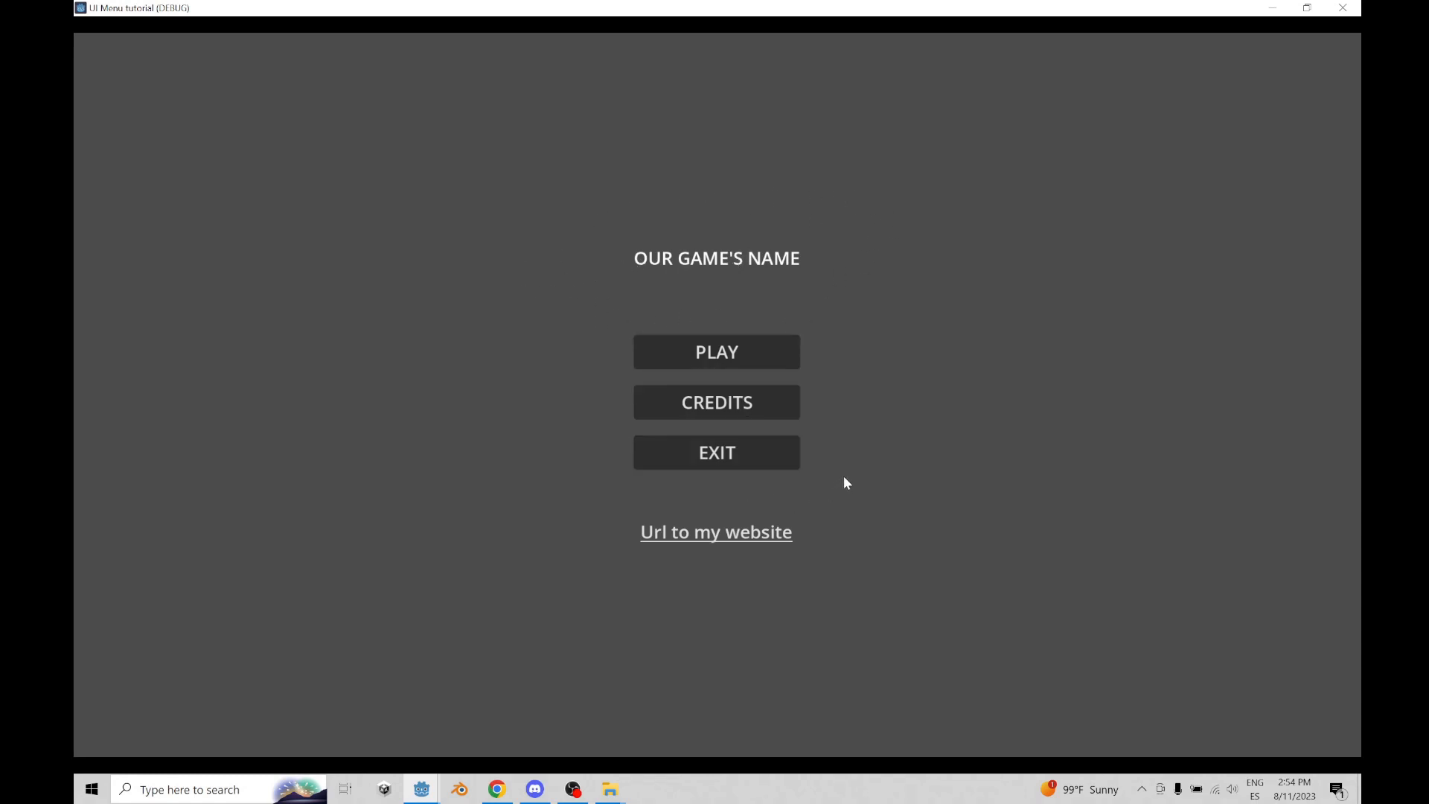
click(729, 540)
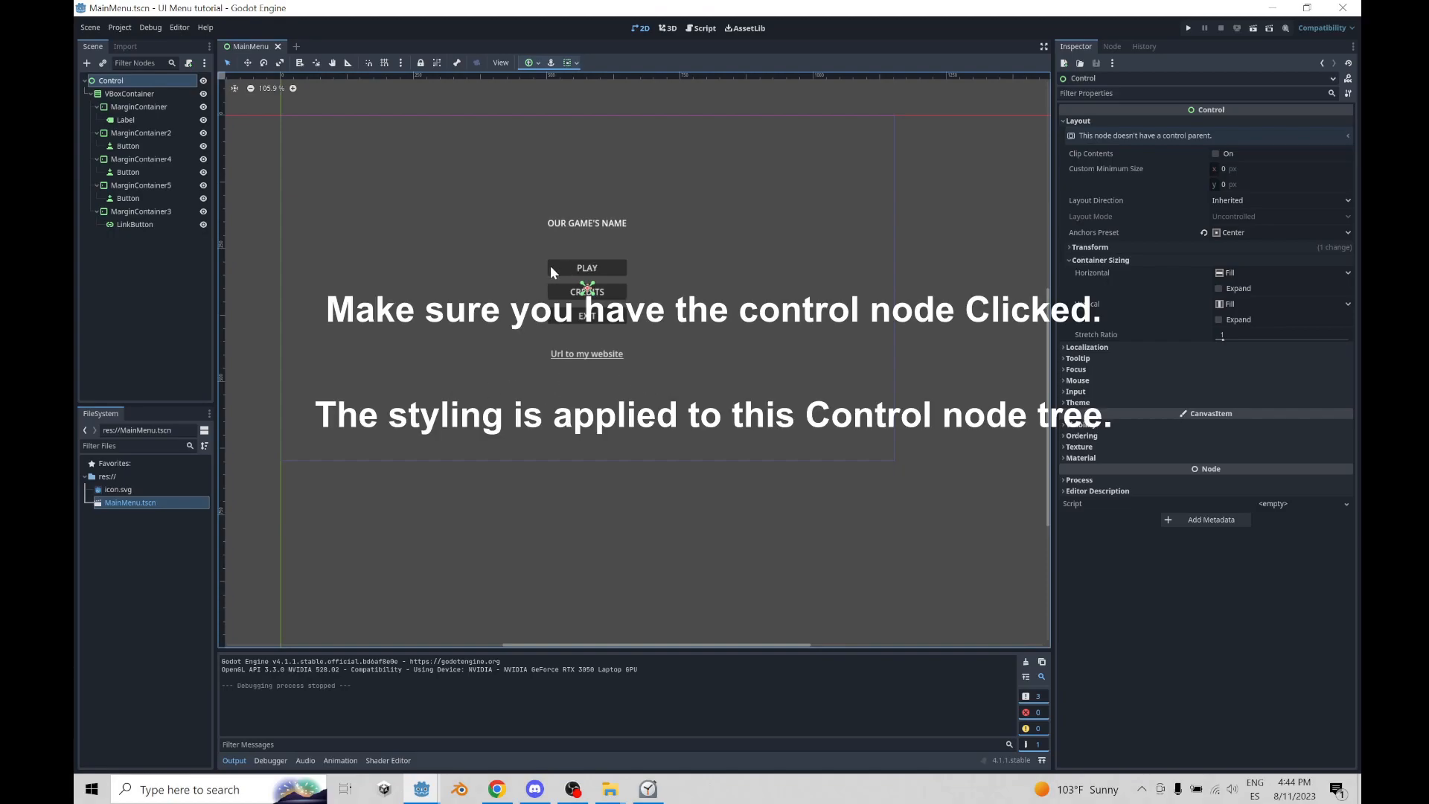
- Create a new Theme resource for the root Control node
click(1078, 401)
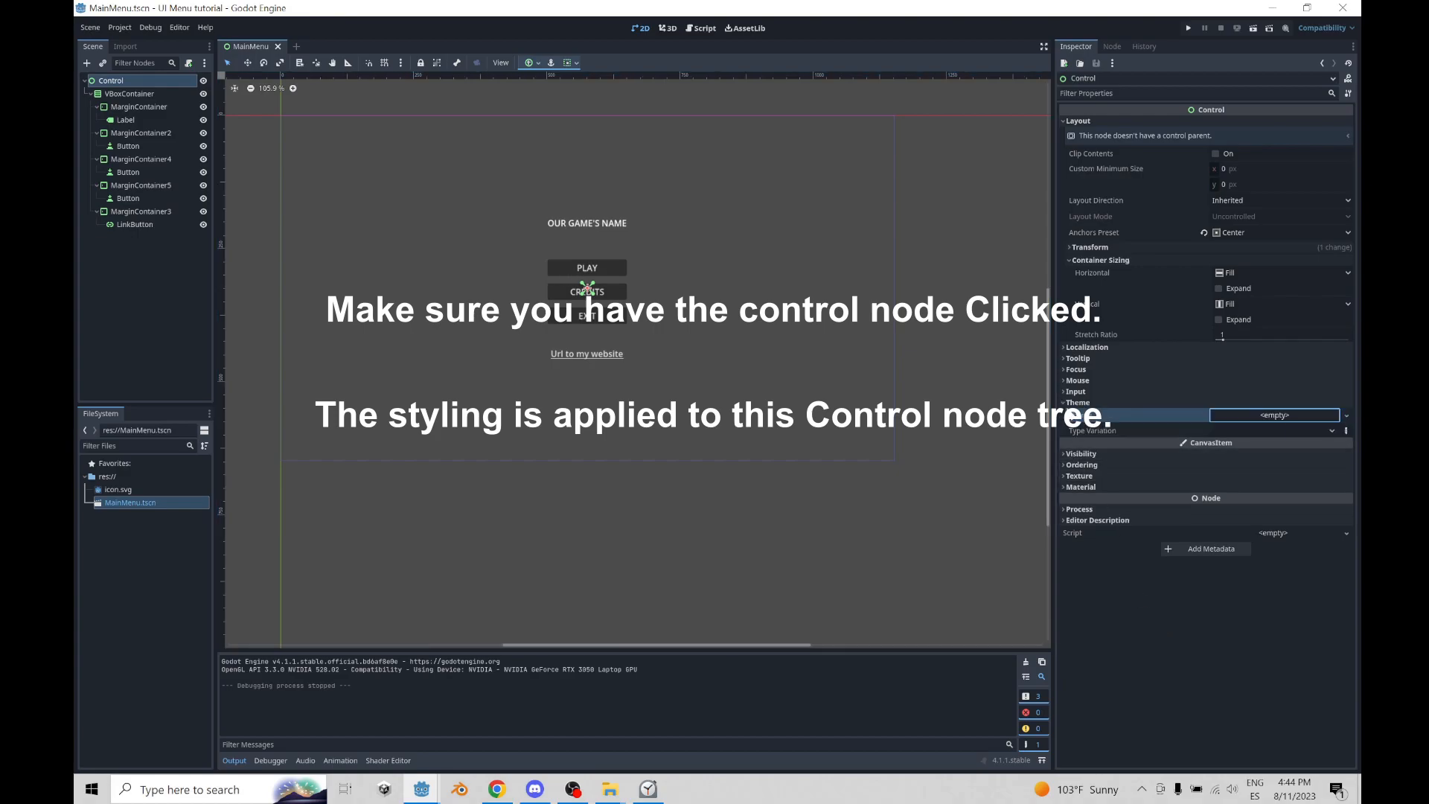
click(1265, 415)
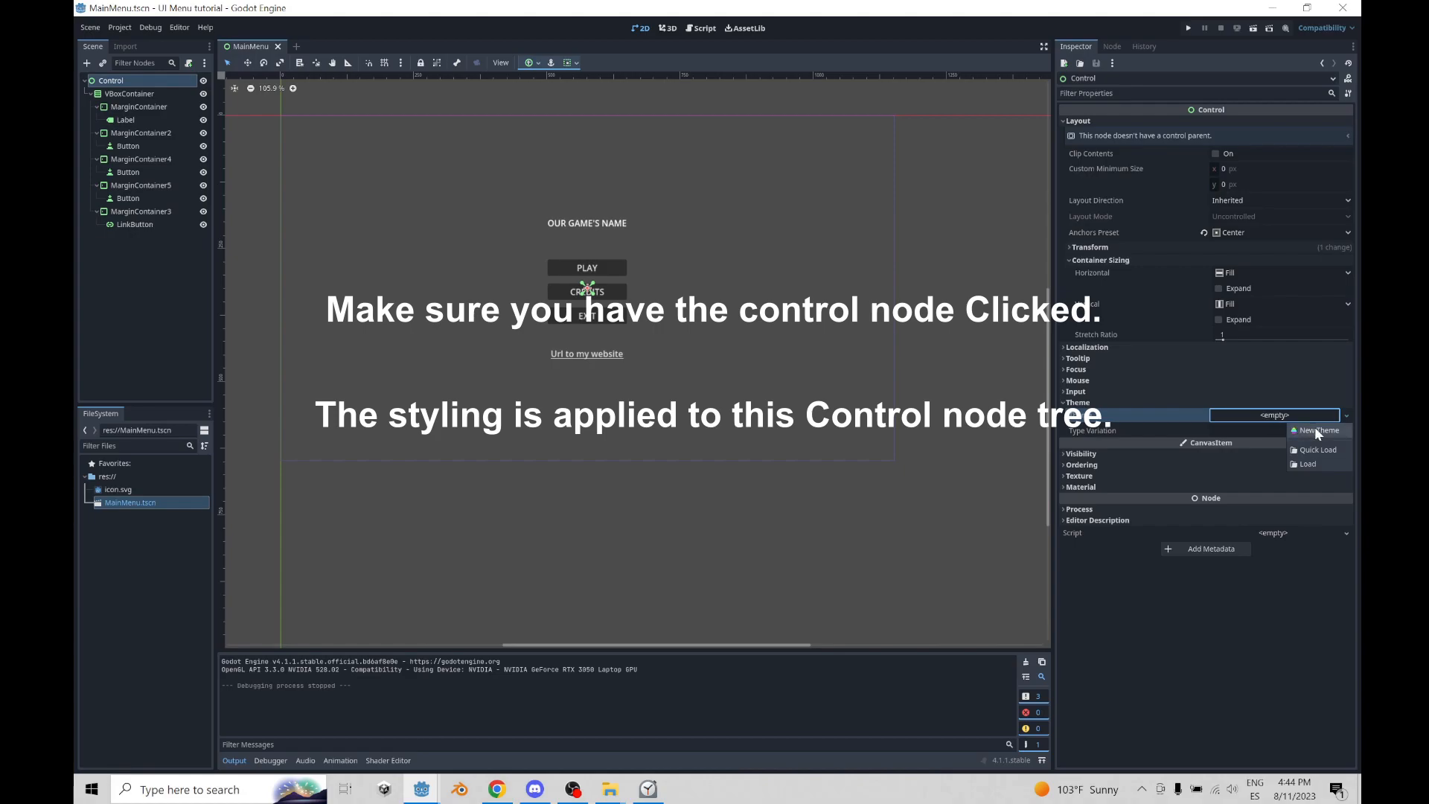
click(1314, 431)
- Open the Control node's new theme for editing and enlarge the theme editor to about half the workspace height
click(1273, 414)
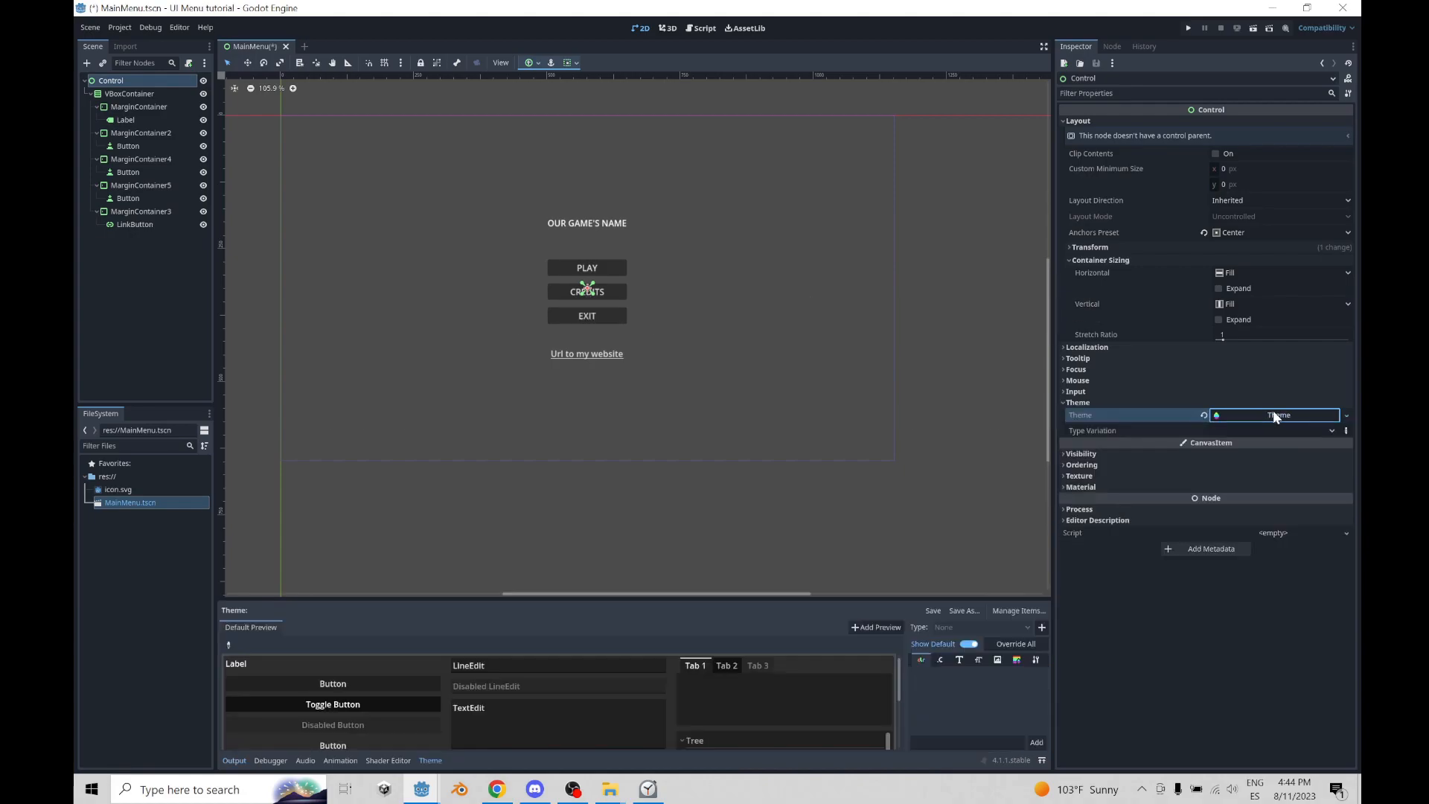
click(1273, 411)
click(1273, 412)
click(1248, 417)
click(1247, 417)
click(1247, 416)
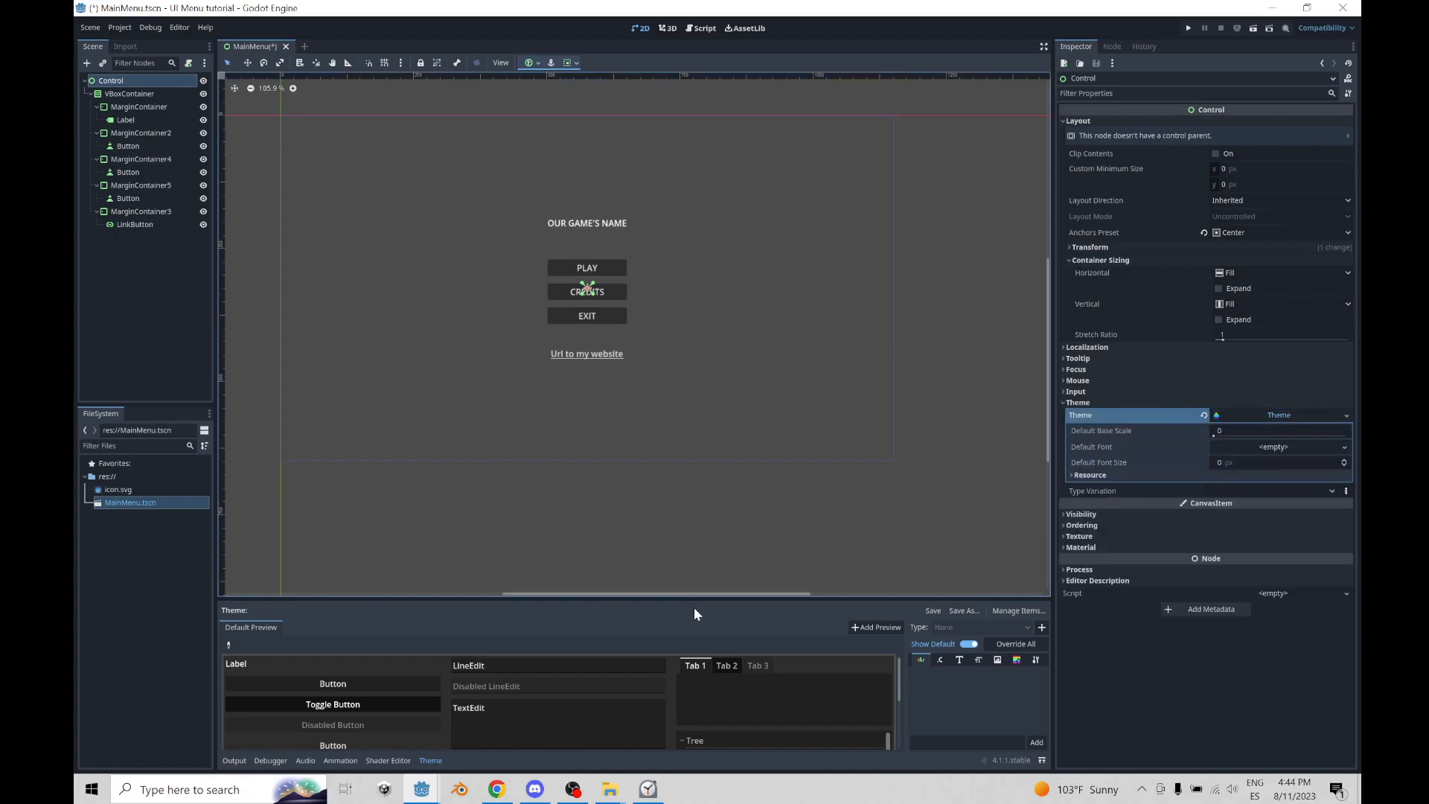
drag(692, 600, 692, 413)
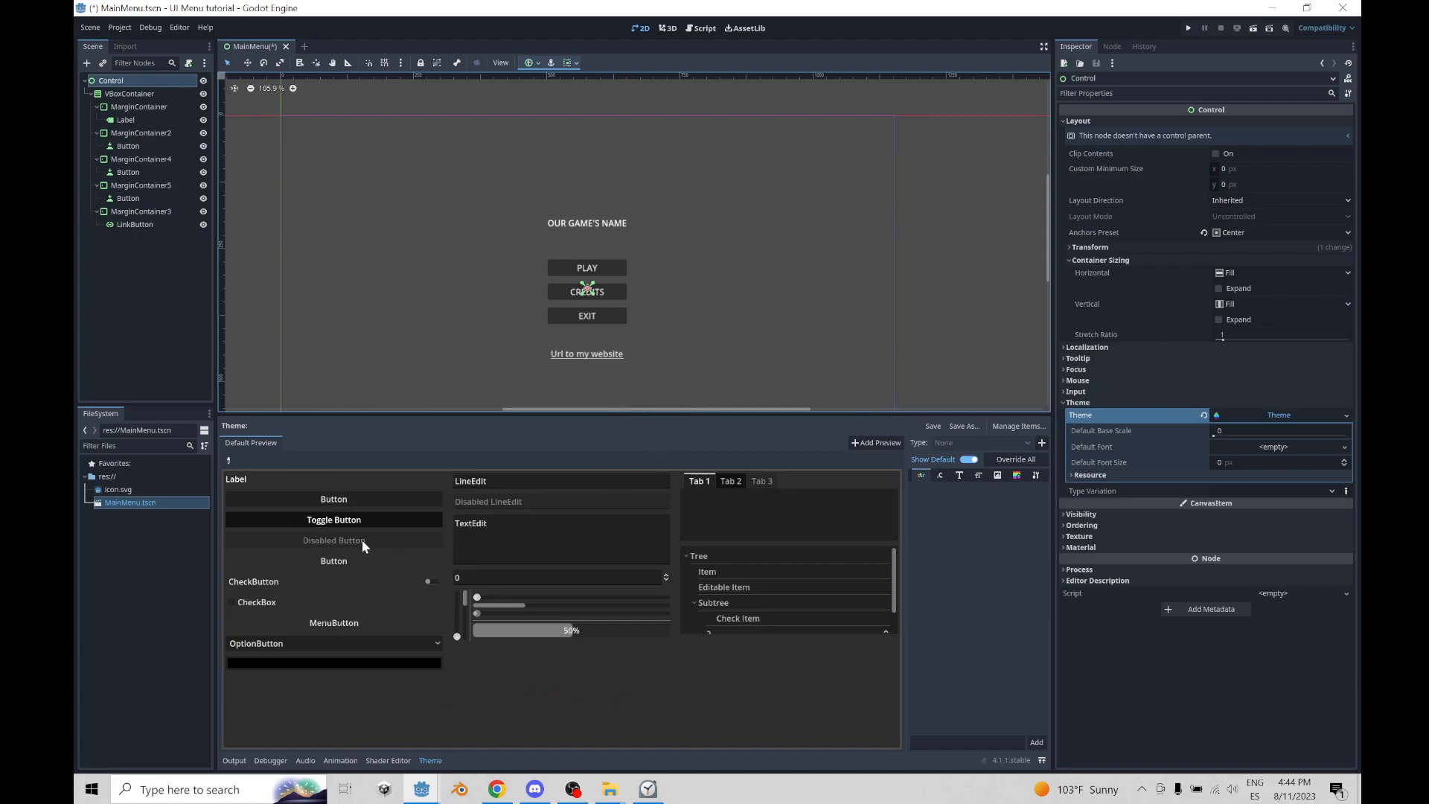
- Add the Button type to the theme and widen the area listing its theme items
click(354, 500)
click(1041, 443)
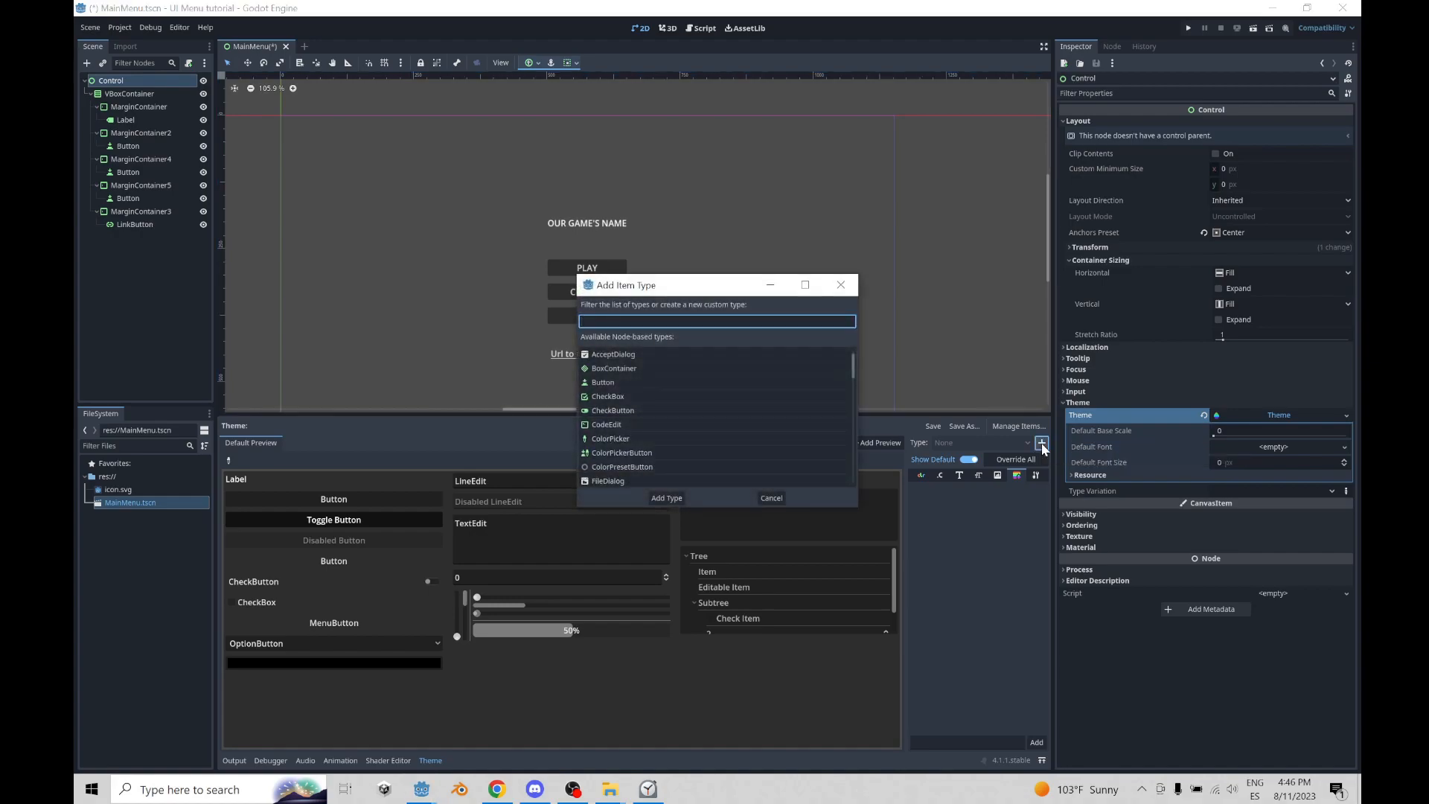
click(621, 382)
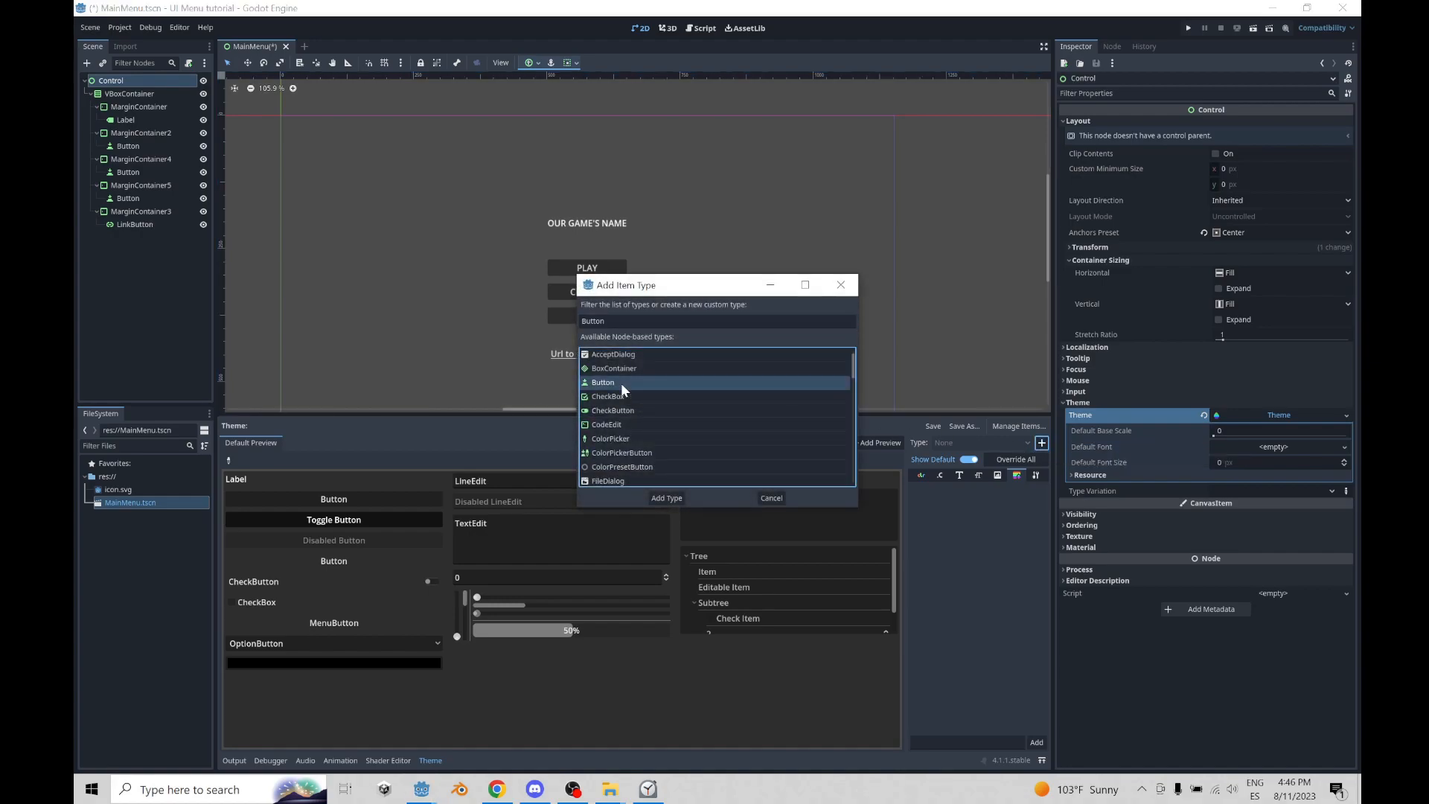
click(668, 498)
drag(903, 506, 789, 508)
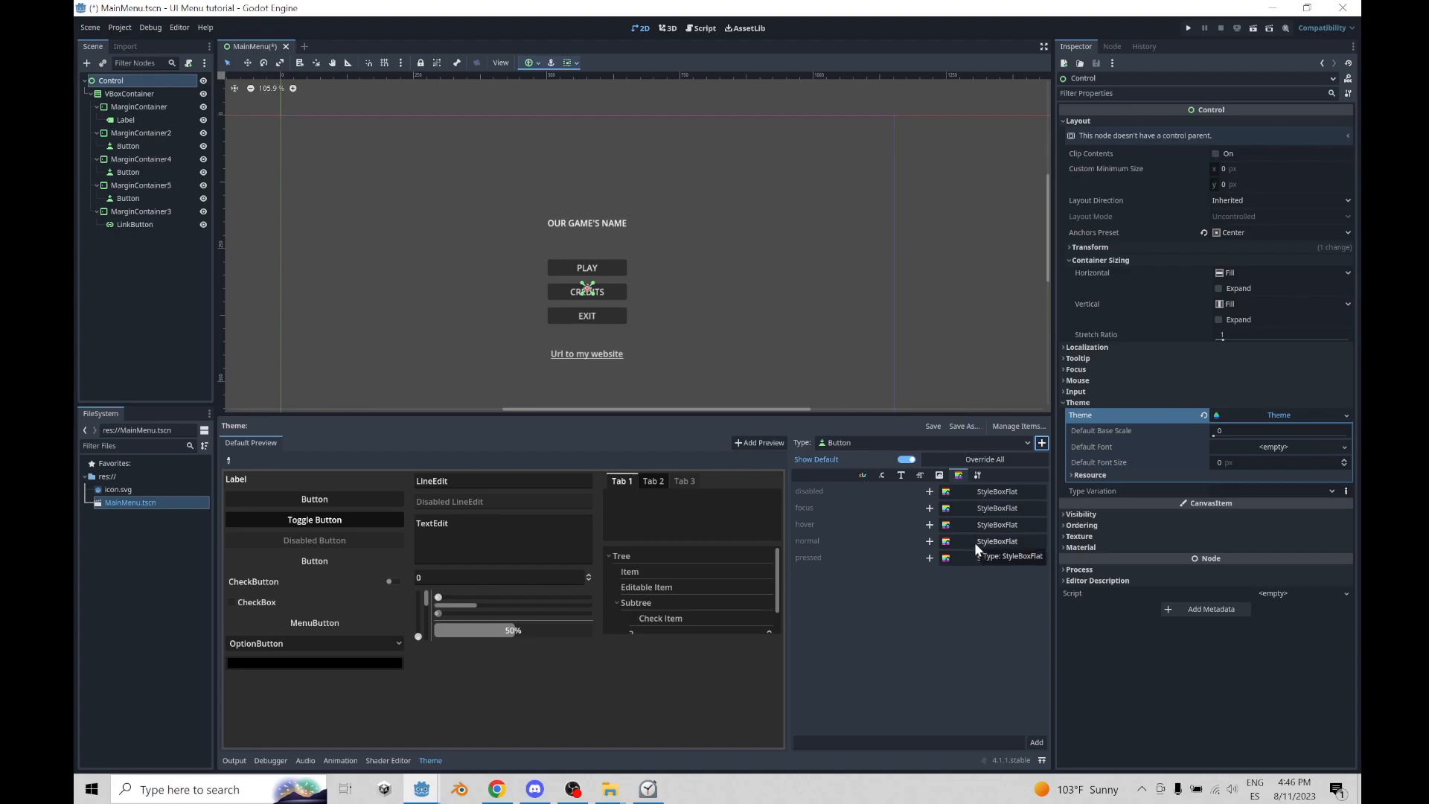
- Override the Button type's normal style with a new StyleBoxFlat
click(929, 541)
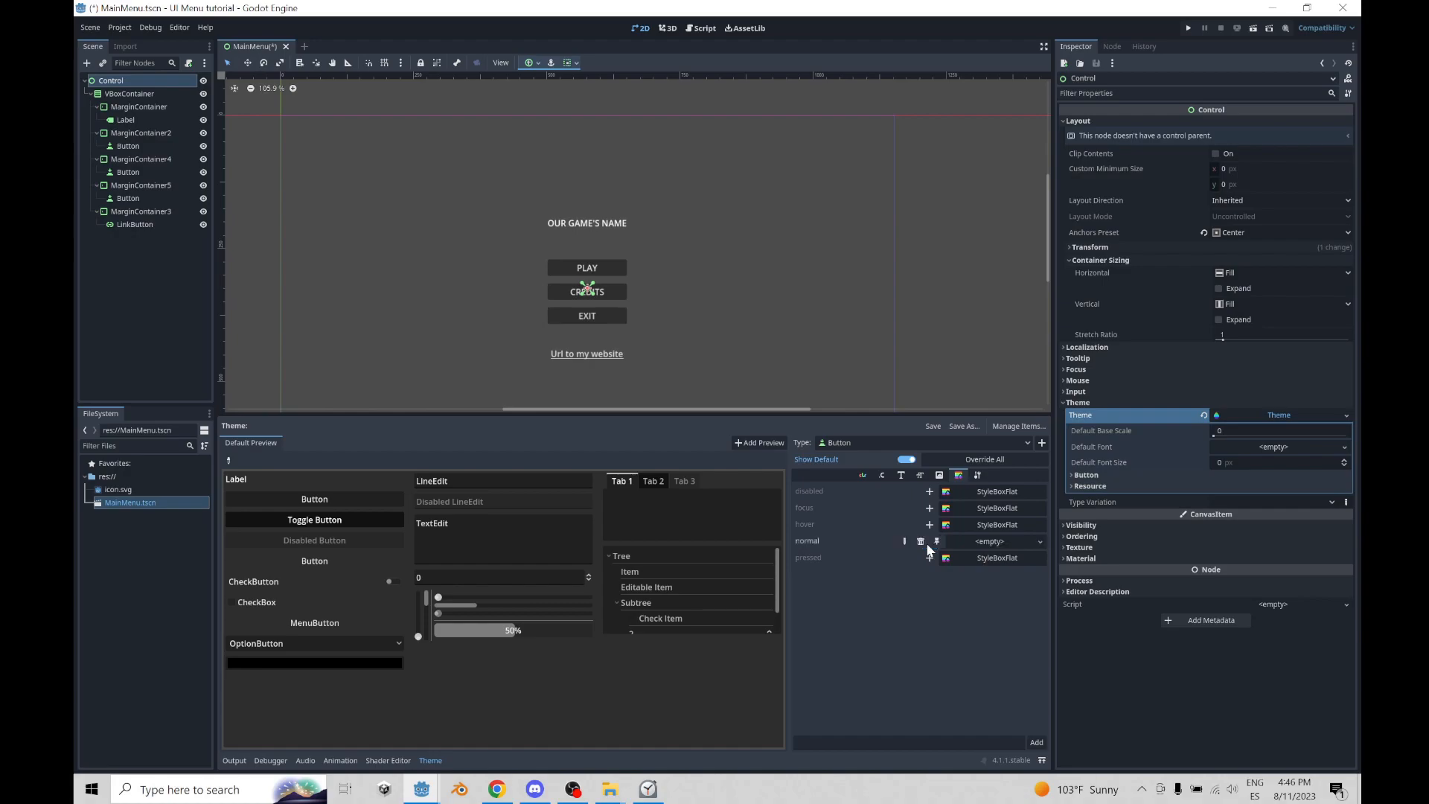
click(974, 542)
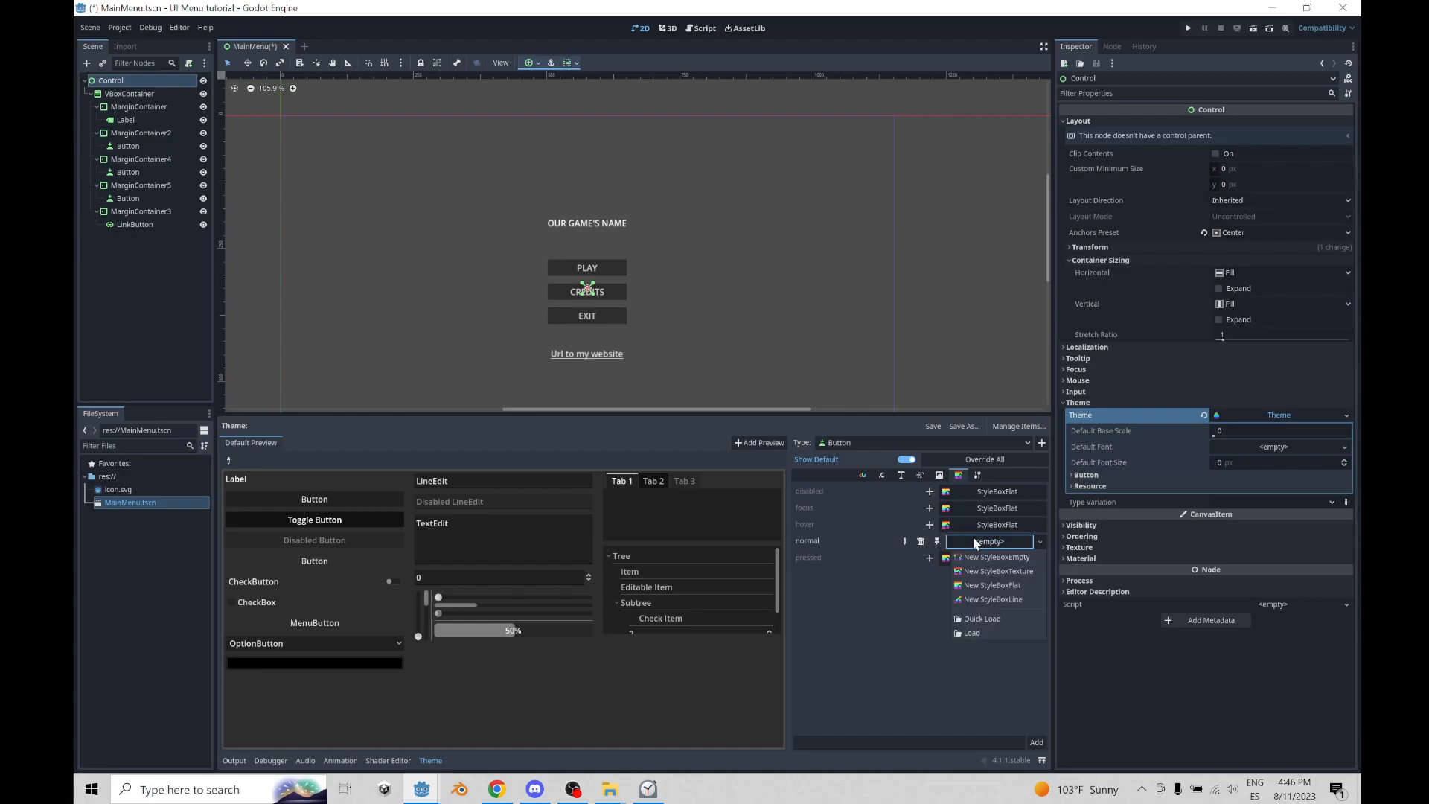
click(971, 587)
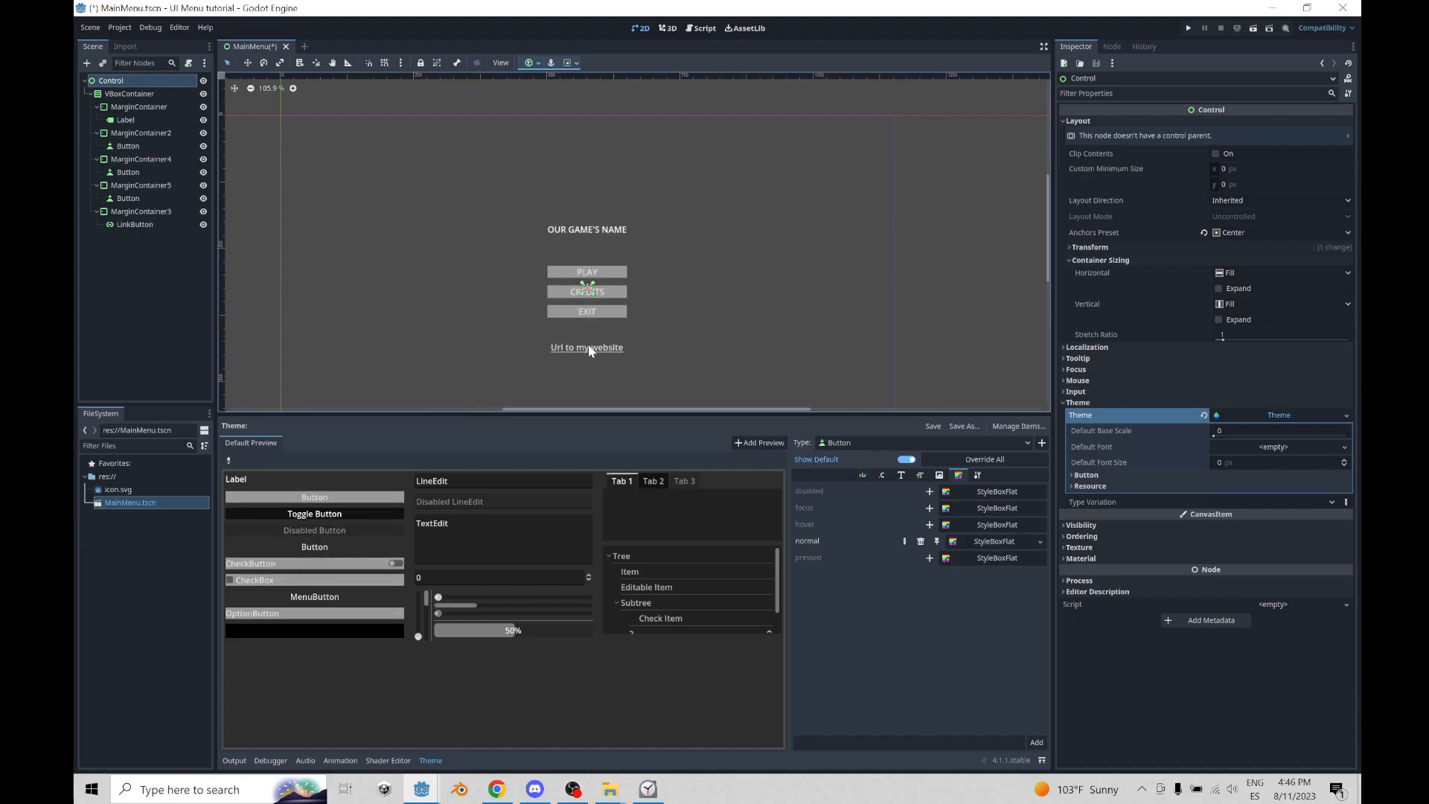
- Open the normal StyleBoxFlat for editing and set its background color to light blue
click(989, 541)
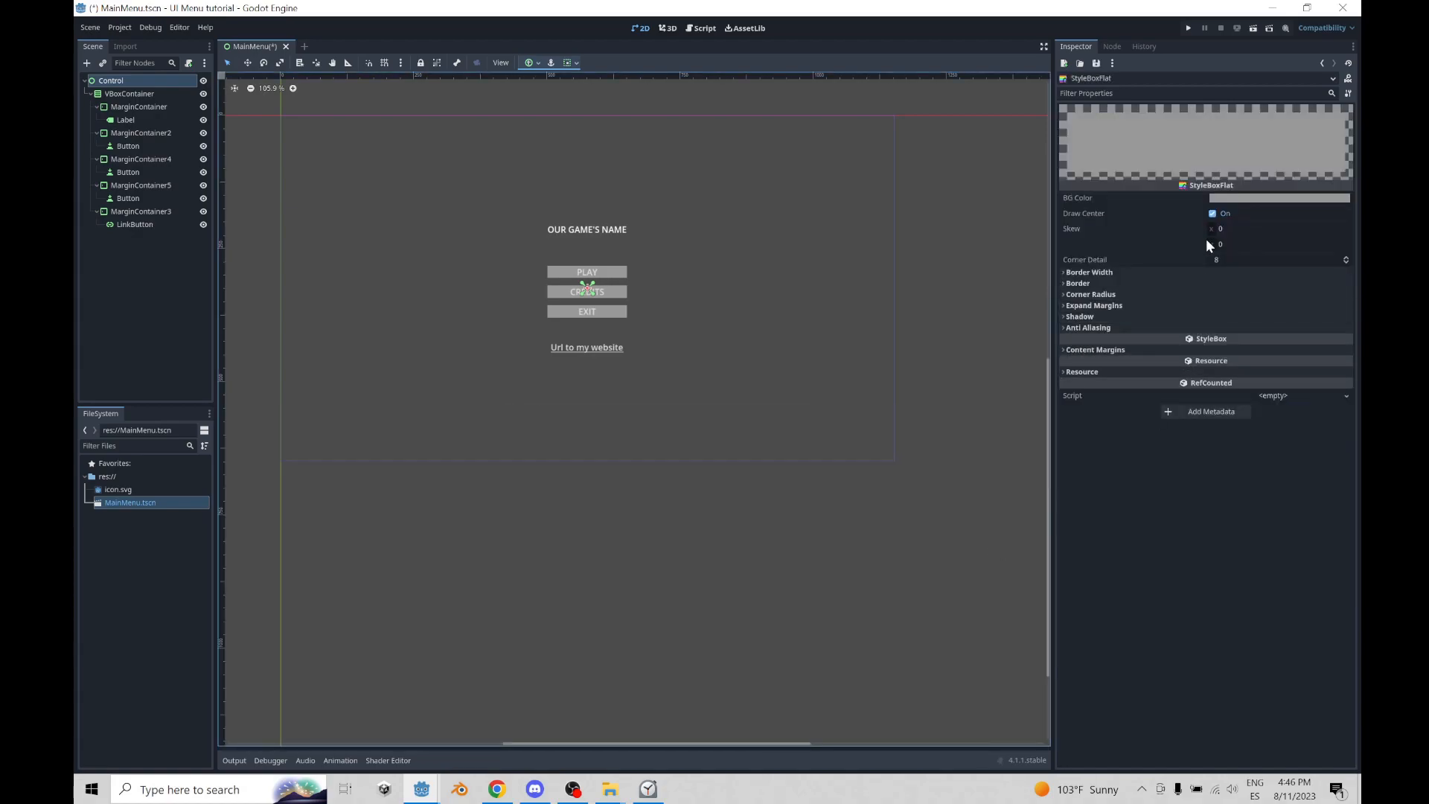
click(1235, 198)
mouse_move(1291, 266)
mouse_down()
mouse_move(1306, 244)
mouse_move(1262, 234)
mouse_up()
click(1089, 271)
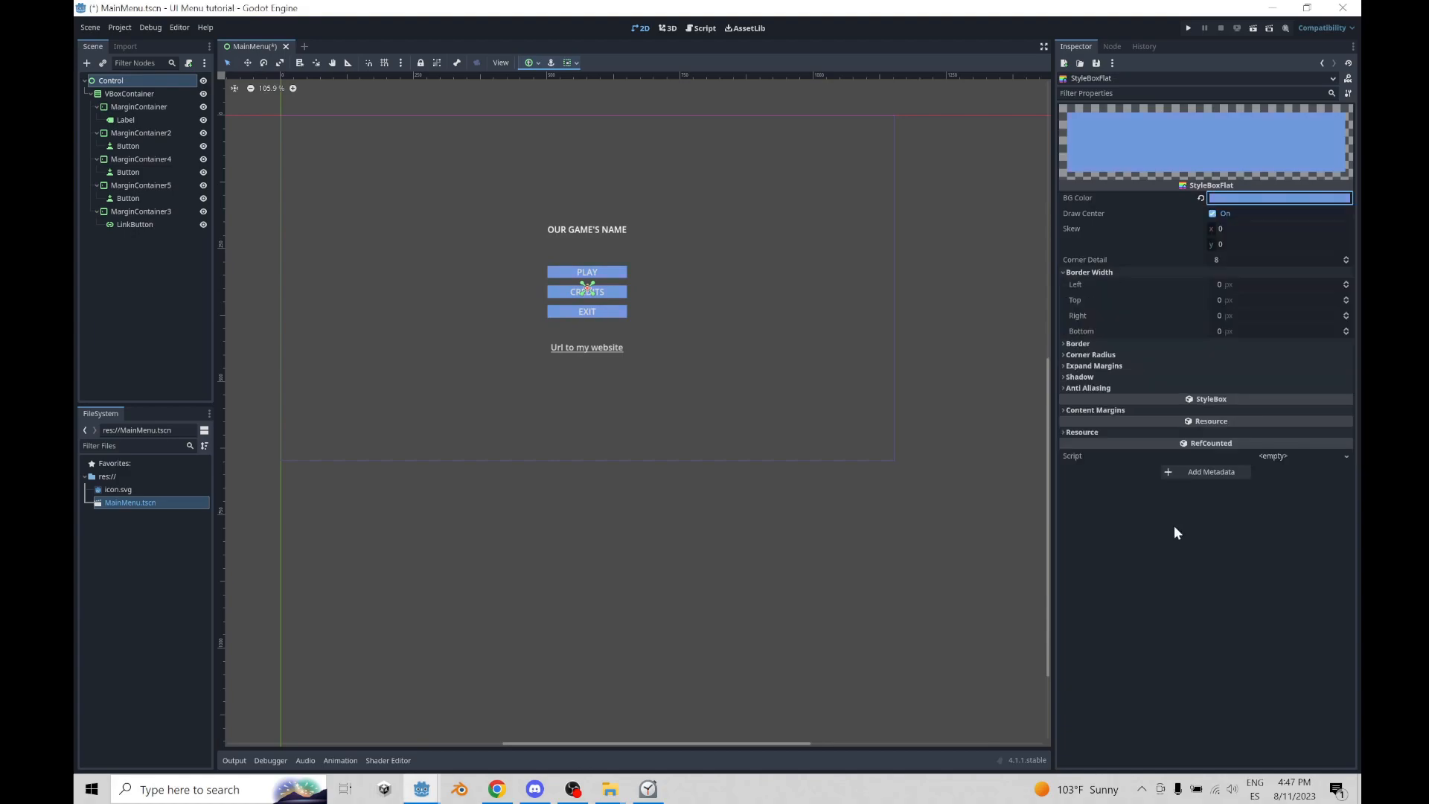
- Try out a left border on the button style and reset its width to 0 px
click(1220, 284)
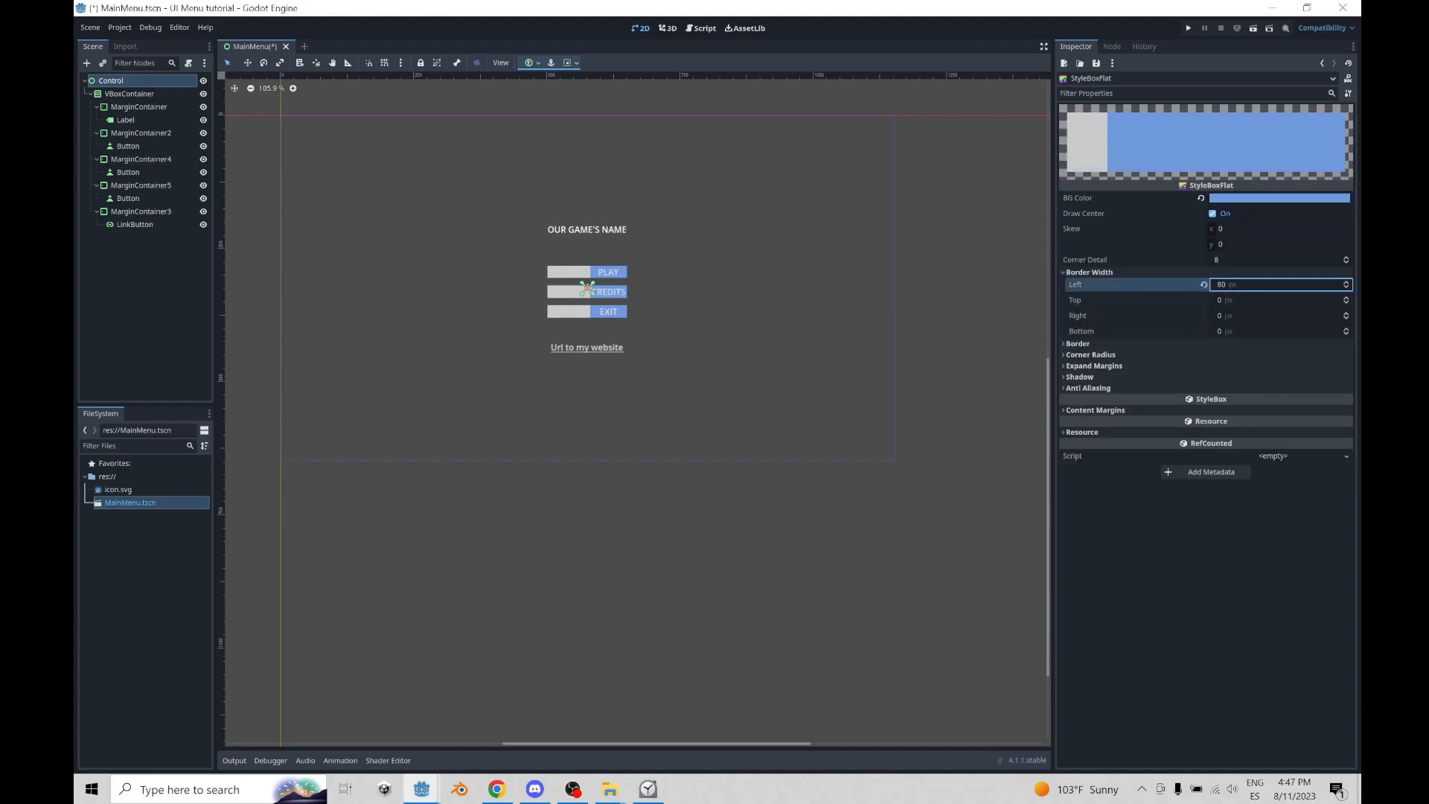
drag(1221, 284, 1242, 286)
click(1242, 286)
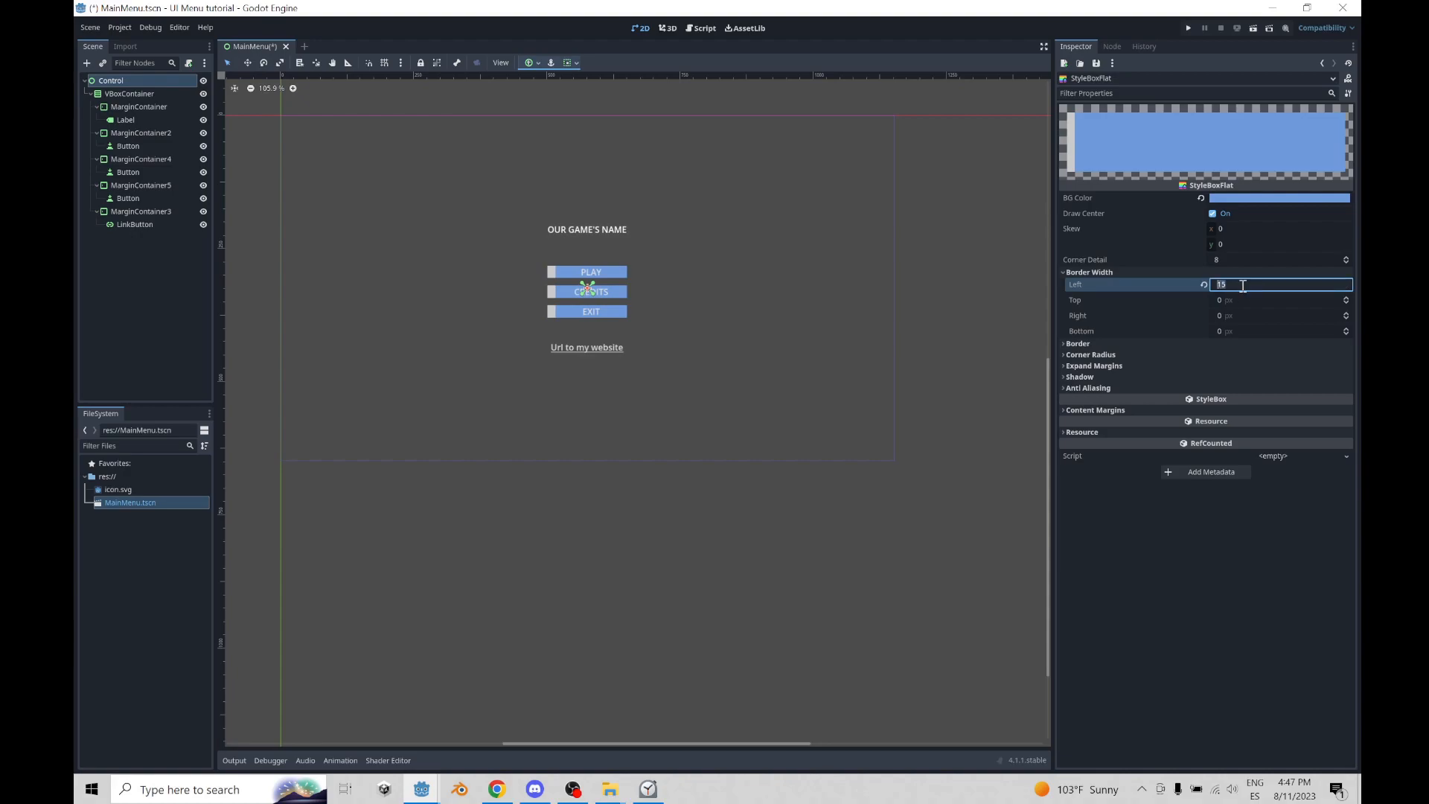
text(0)
key(Return)
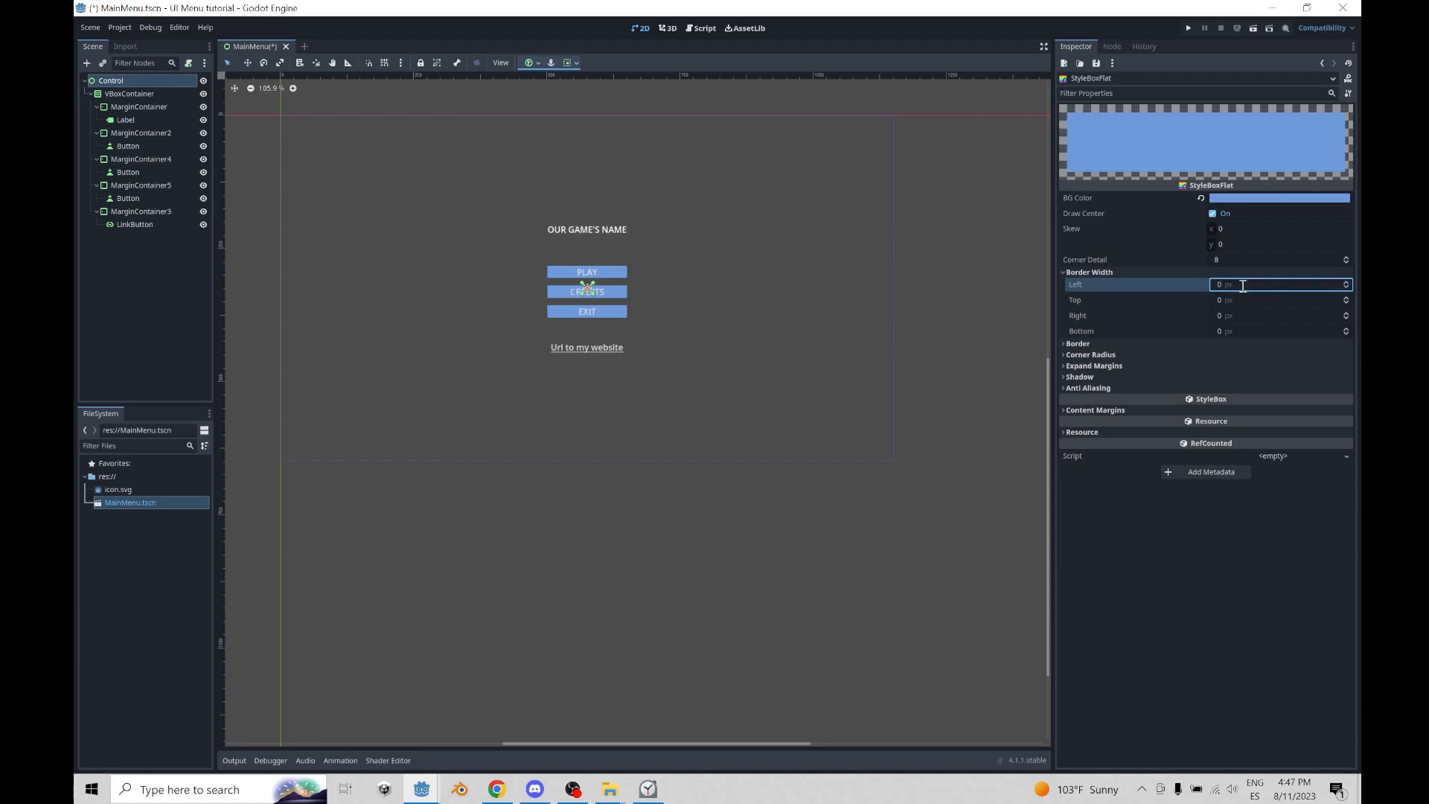
- Set the button style's bottom border width to 5 px
click(1228, 330)
key(Return)
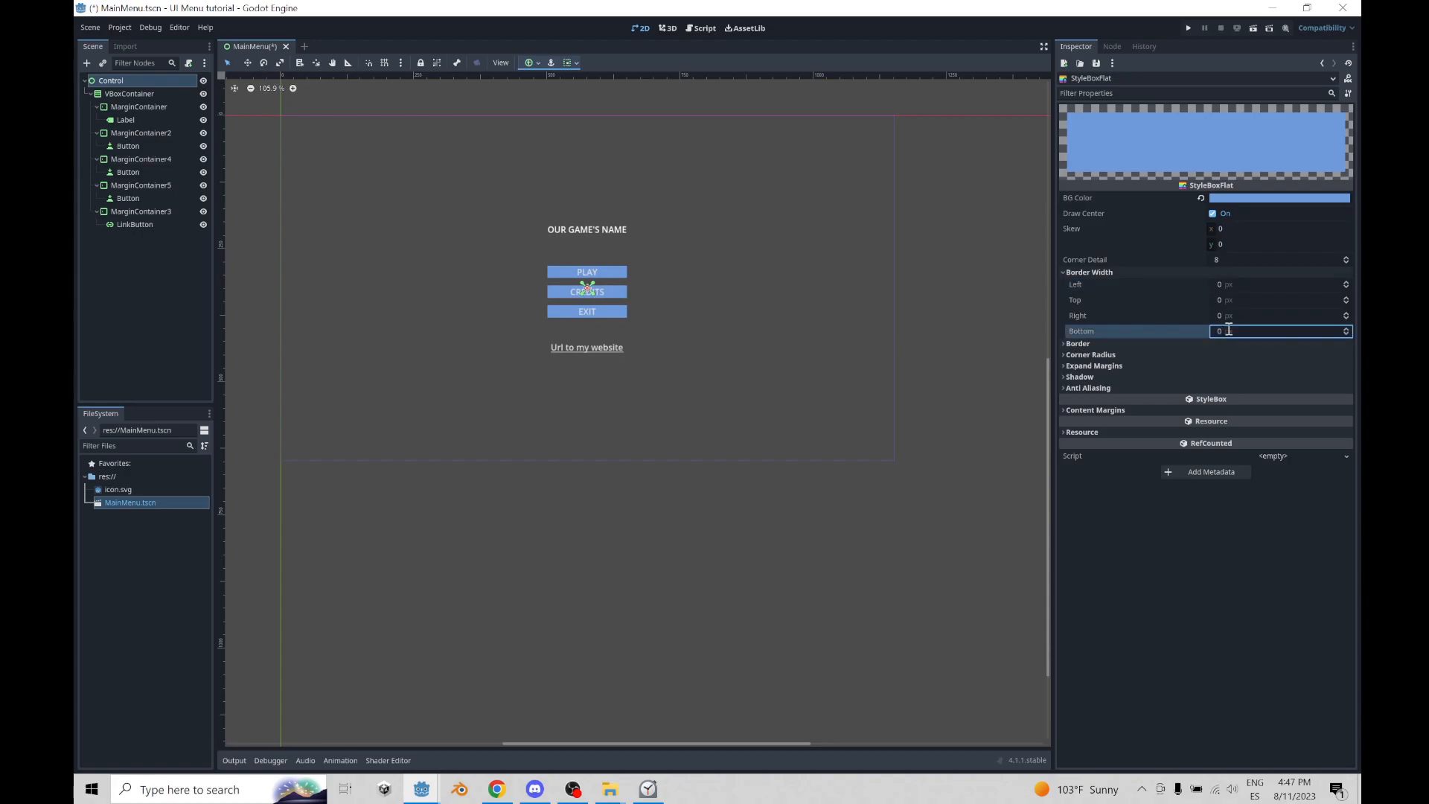
click(1228, 329)
text(5)
key(Return)
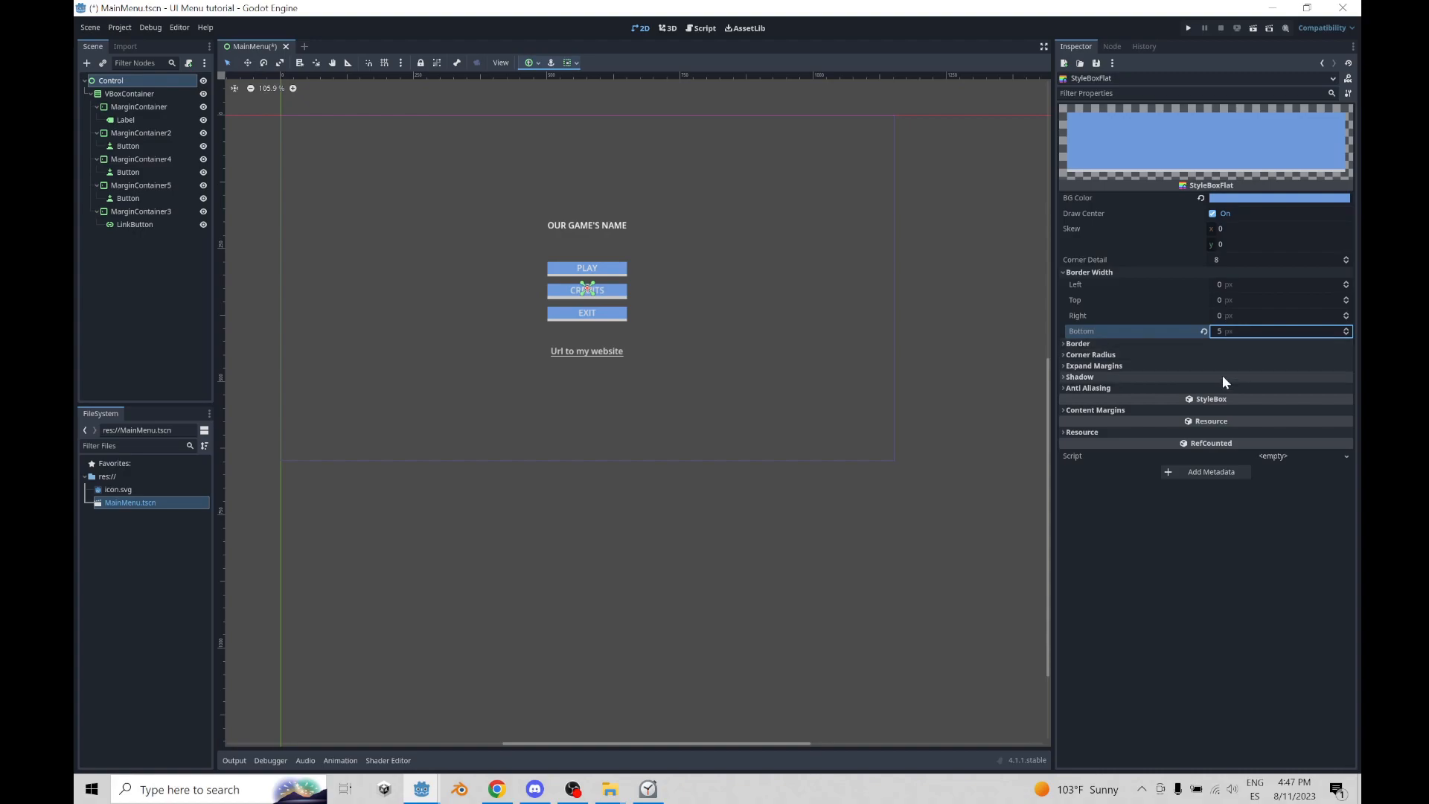
- Sample the style's background blue as the border color and darken it to a deeper blue
click(1062, 345)
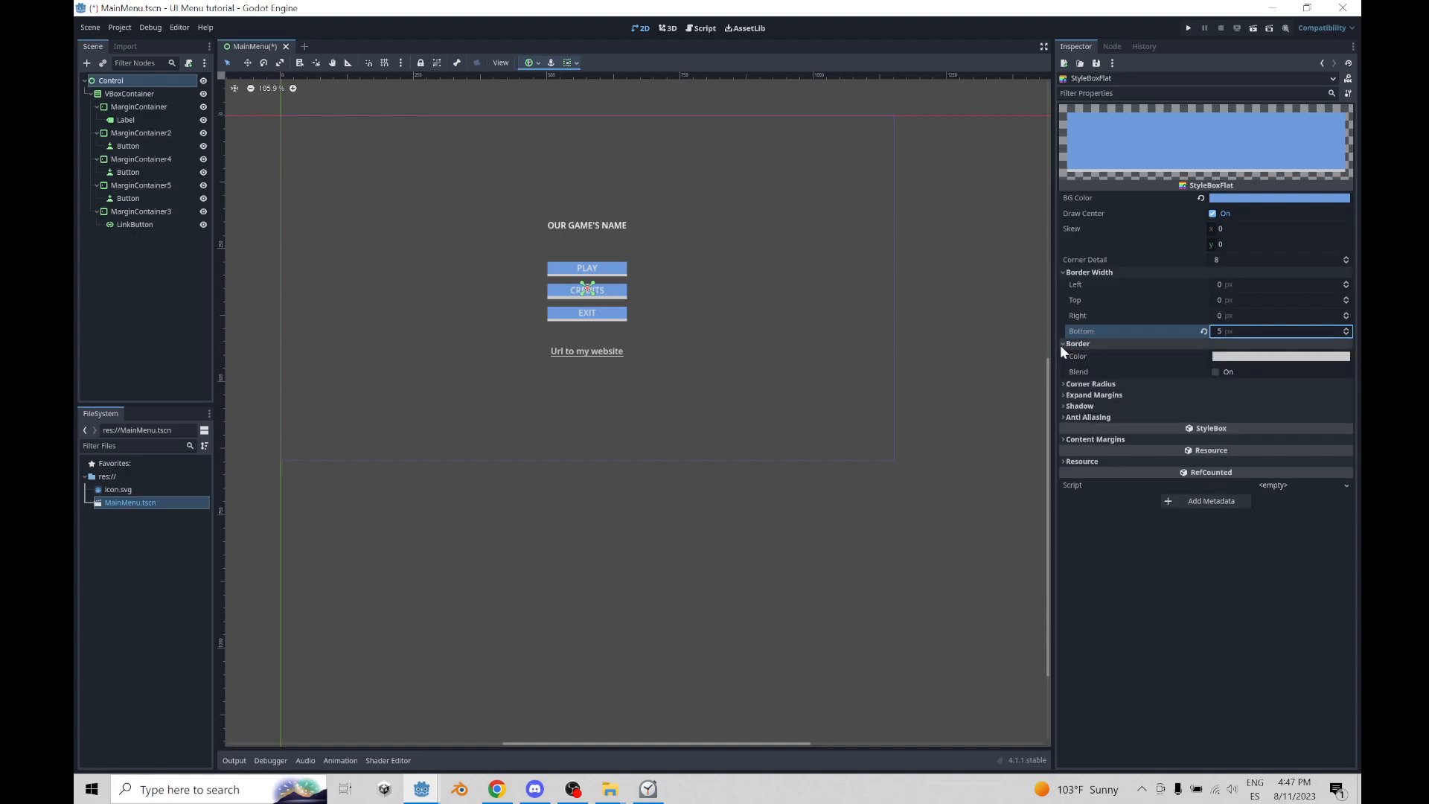
click(1237, 358)
mouse_move(1247, 418)
mouse_down()
mouse_move(1239, 408)
mouse_move(1254, 450)
mouse_up()
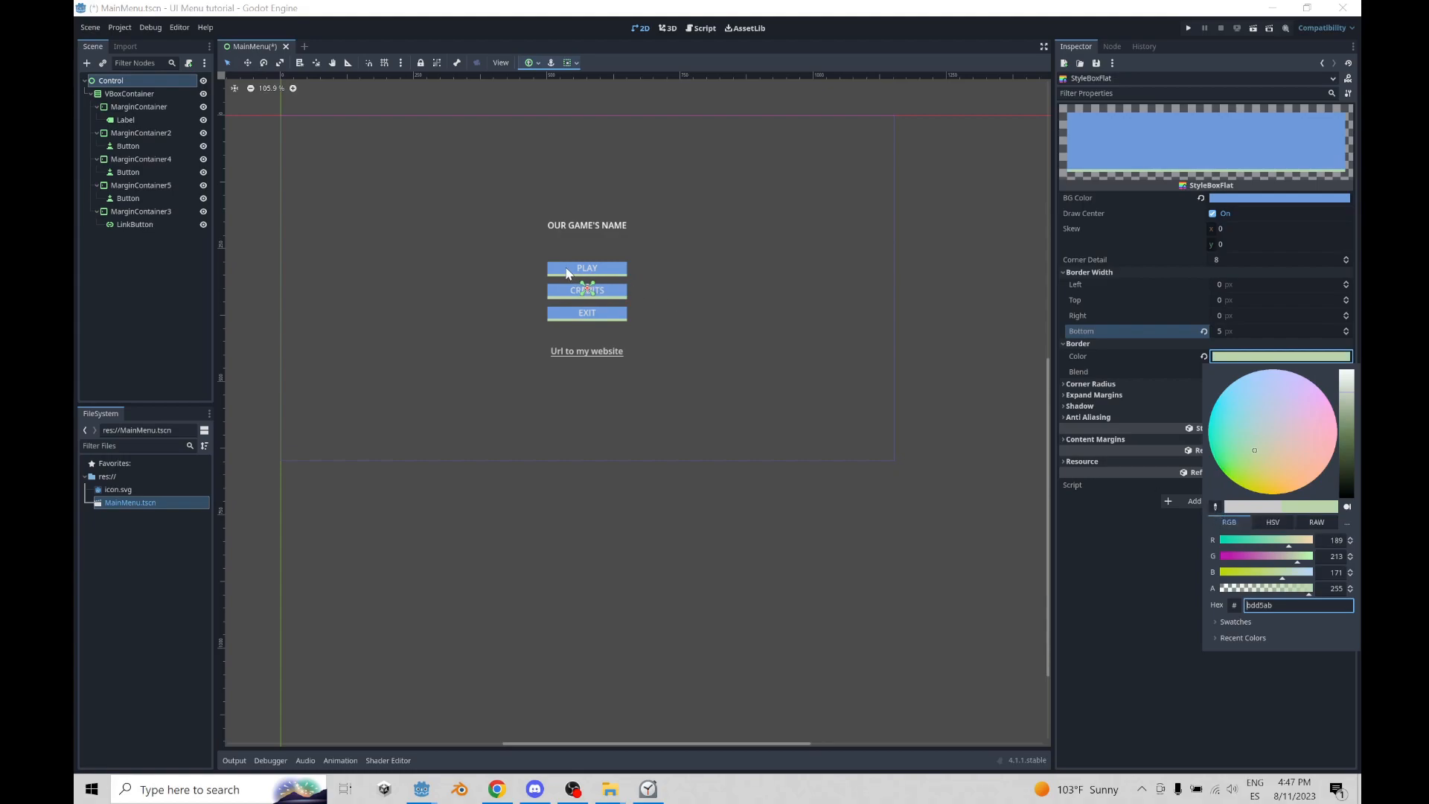
click(1215, 506)
click(1163, 139)
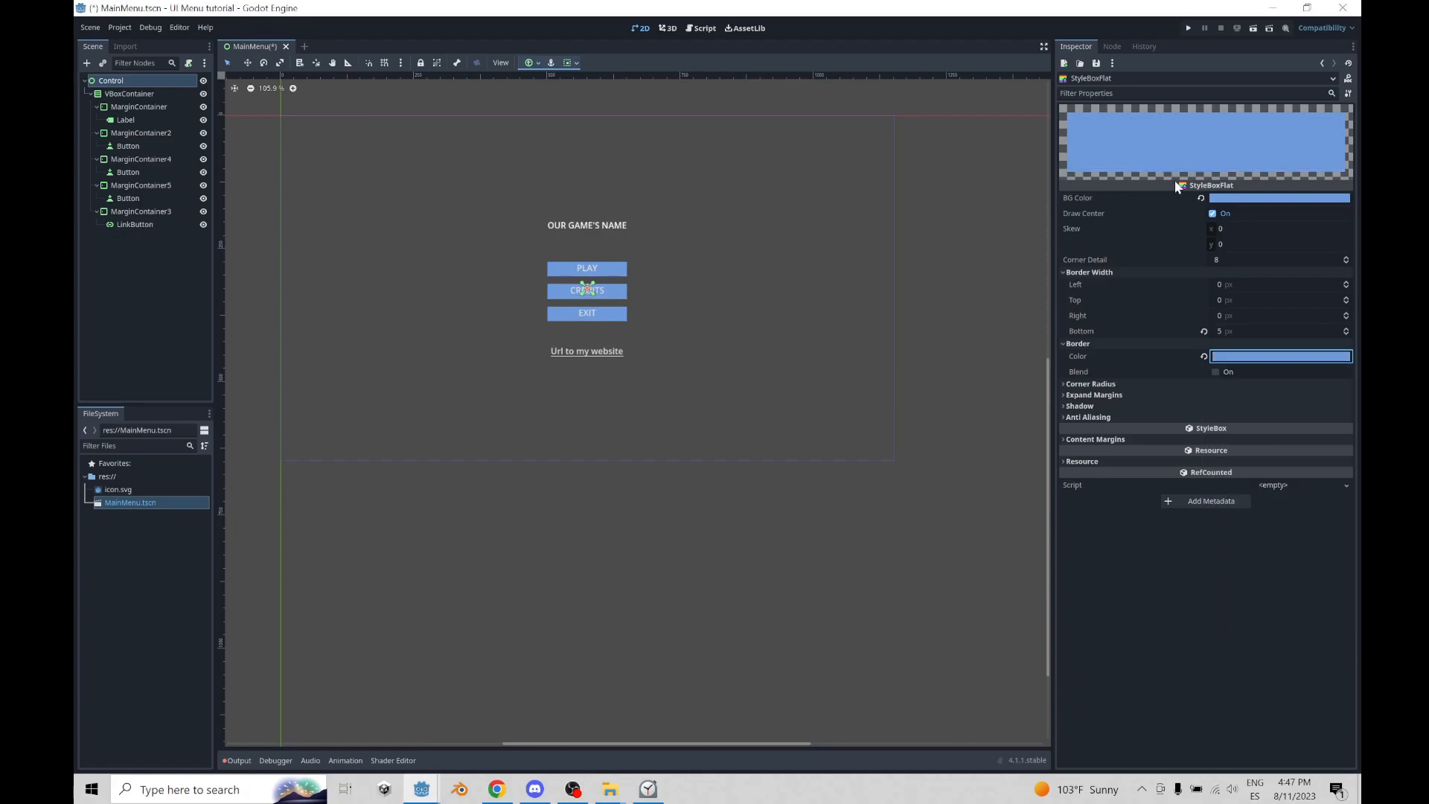
click(1240, 360)
drag(1346, 423, 1343, 444)
click(1110, 515)
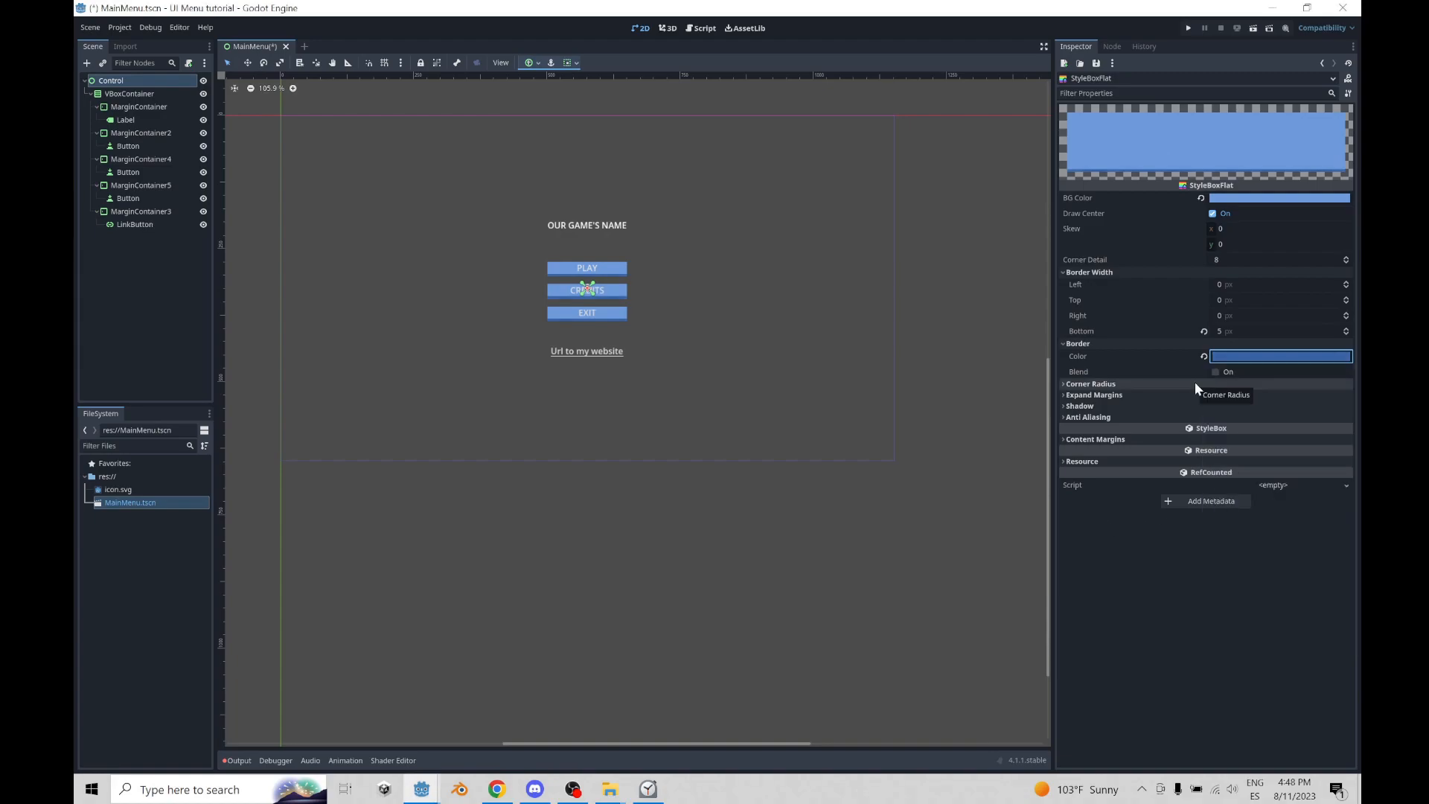
- Round the button style by setting all four corner radii to 5 px
click(1061, 383)
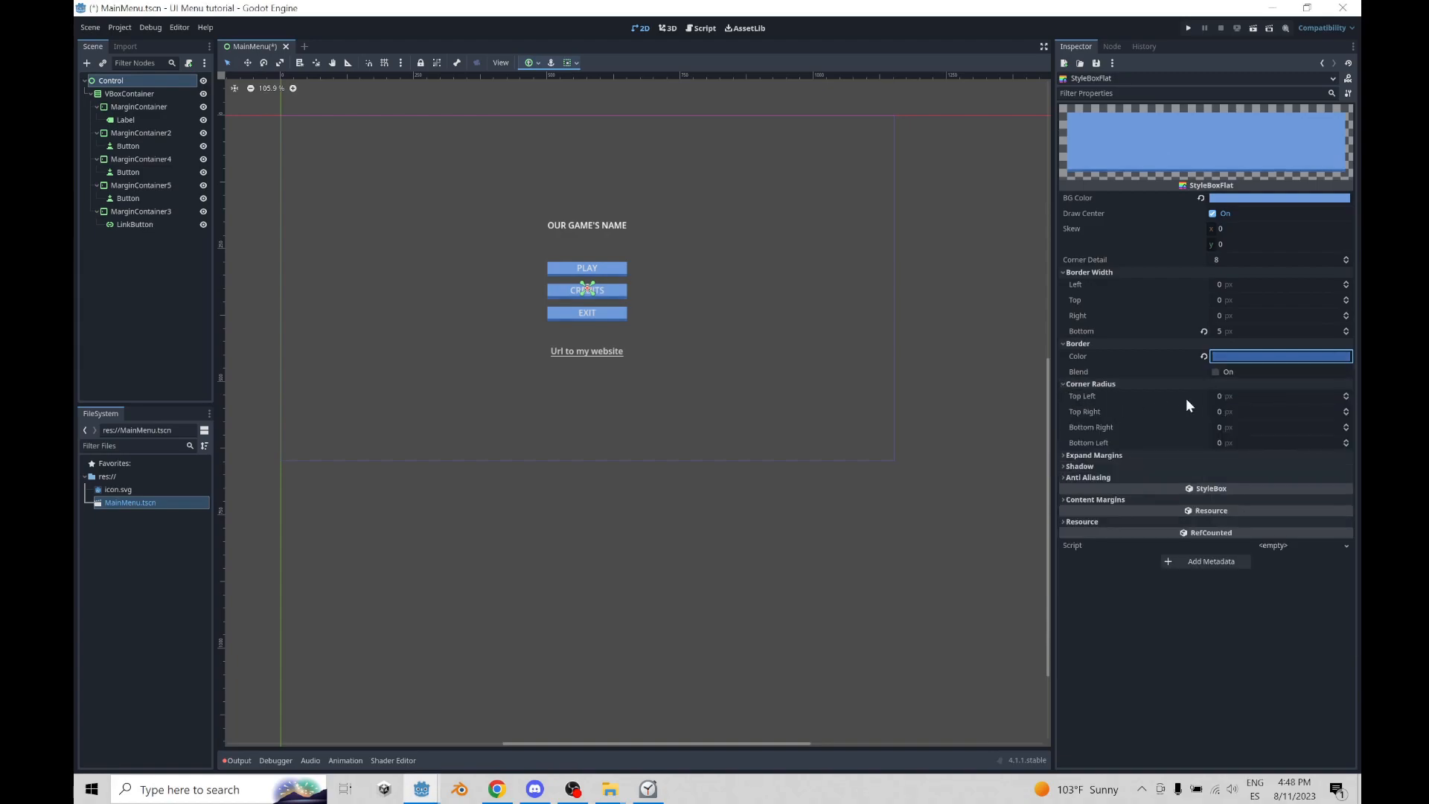
click(1222, 398)
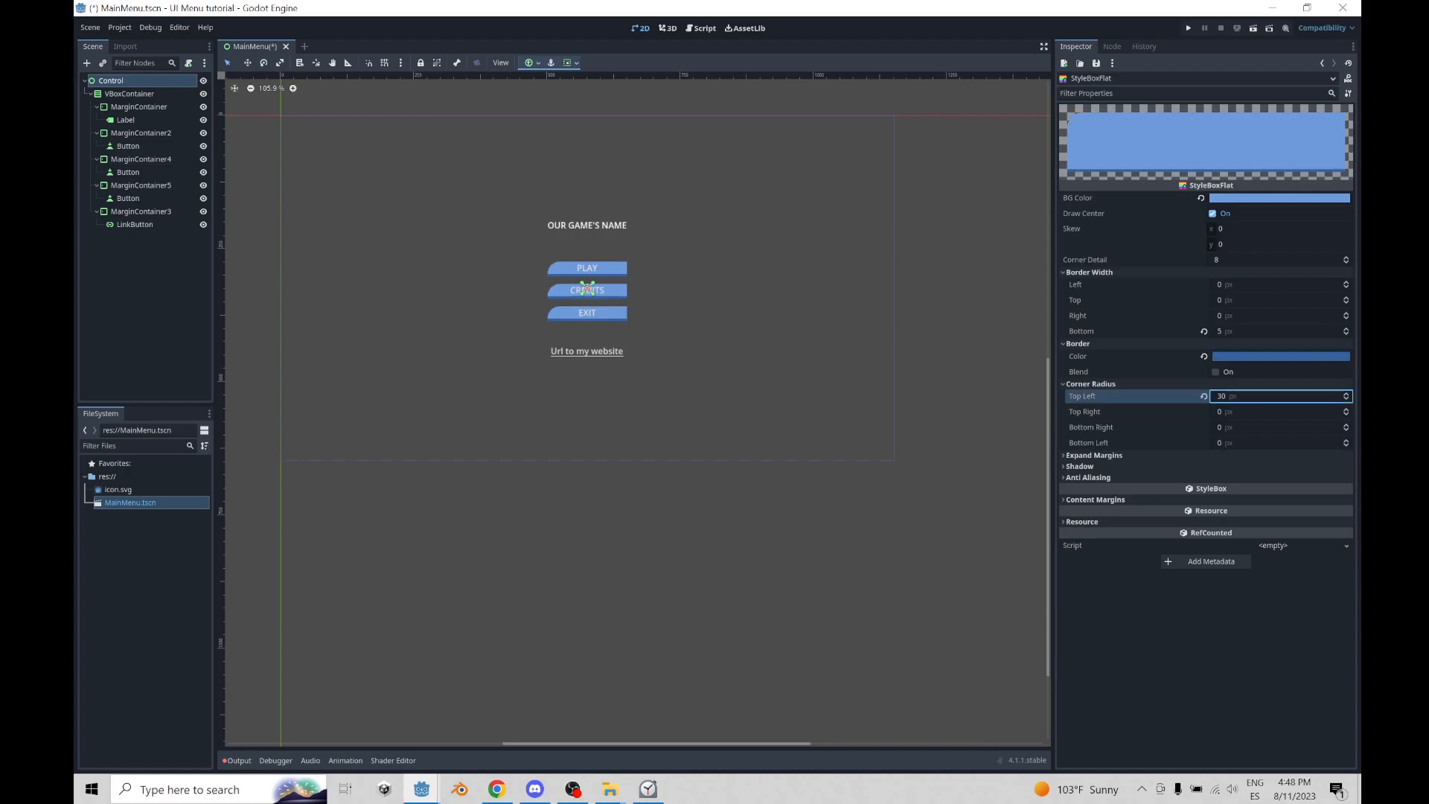
text(20)
key(Return)
drag(1233, 397, 1226, 396)
click(1238, 399)
key(Tab)
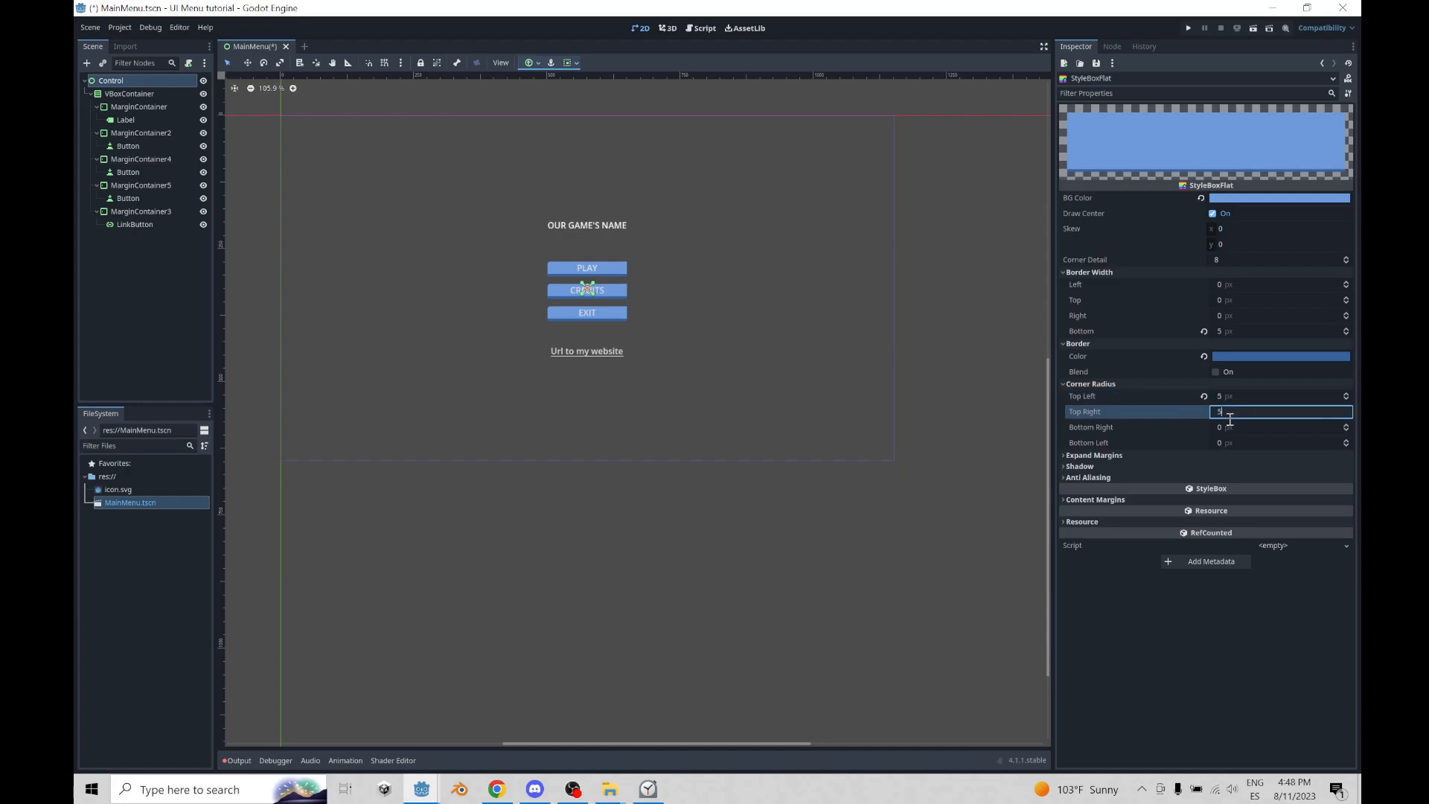
text(5)
key(Tab)
text(5)
key(Tab)
text(5)
key(Return)
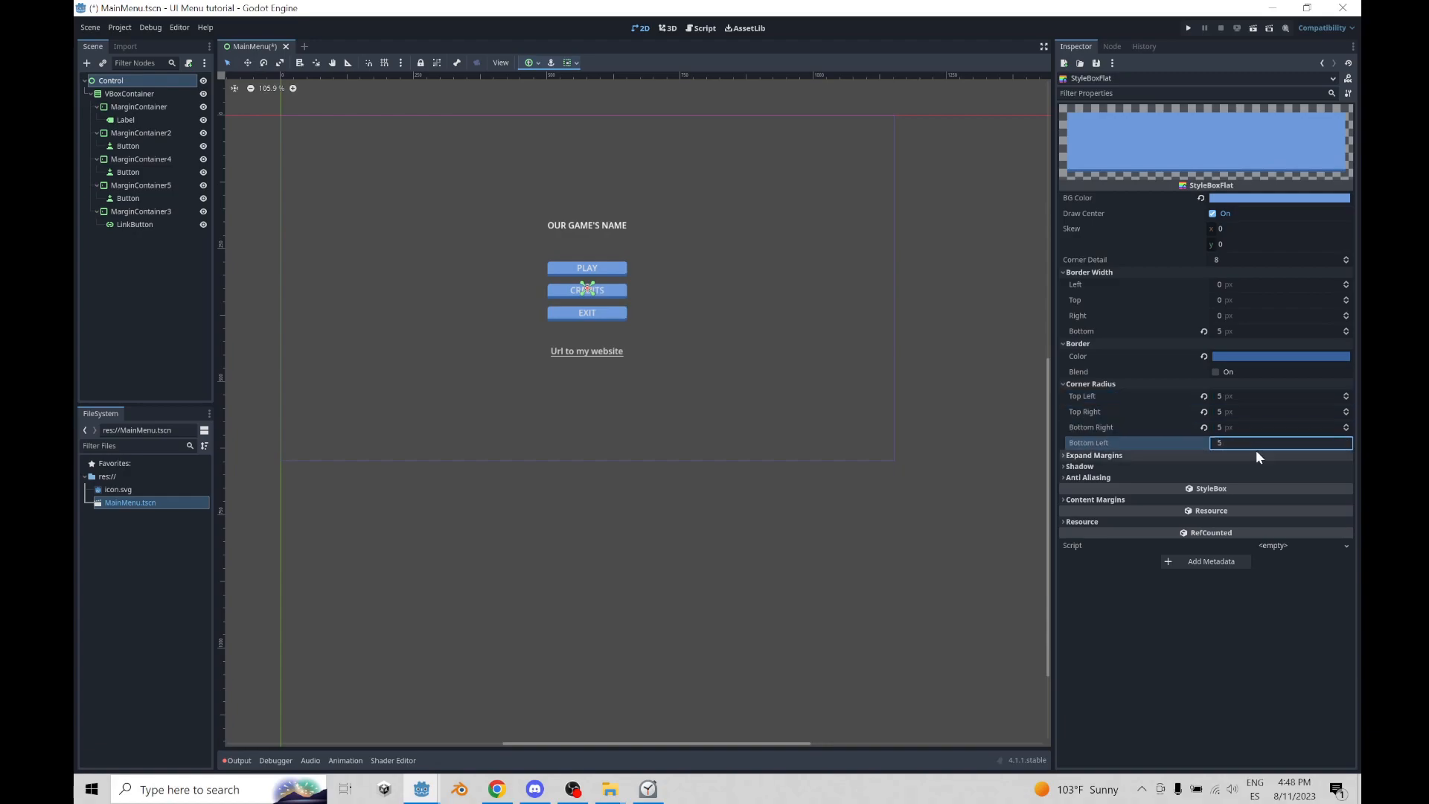
scroll(648, 328, up, 2)
scroll(652, 375, down, 2)
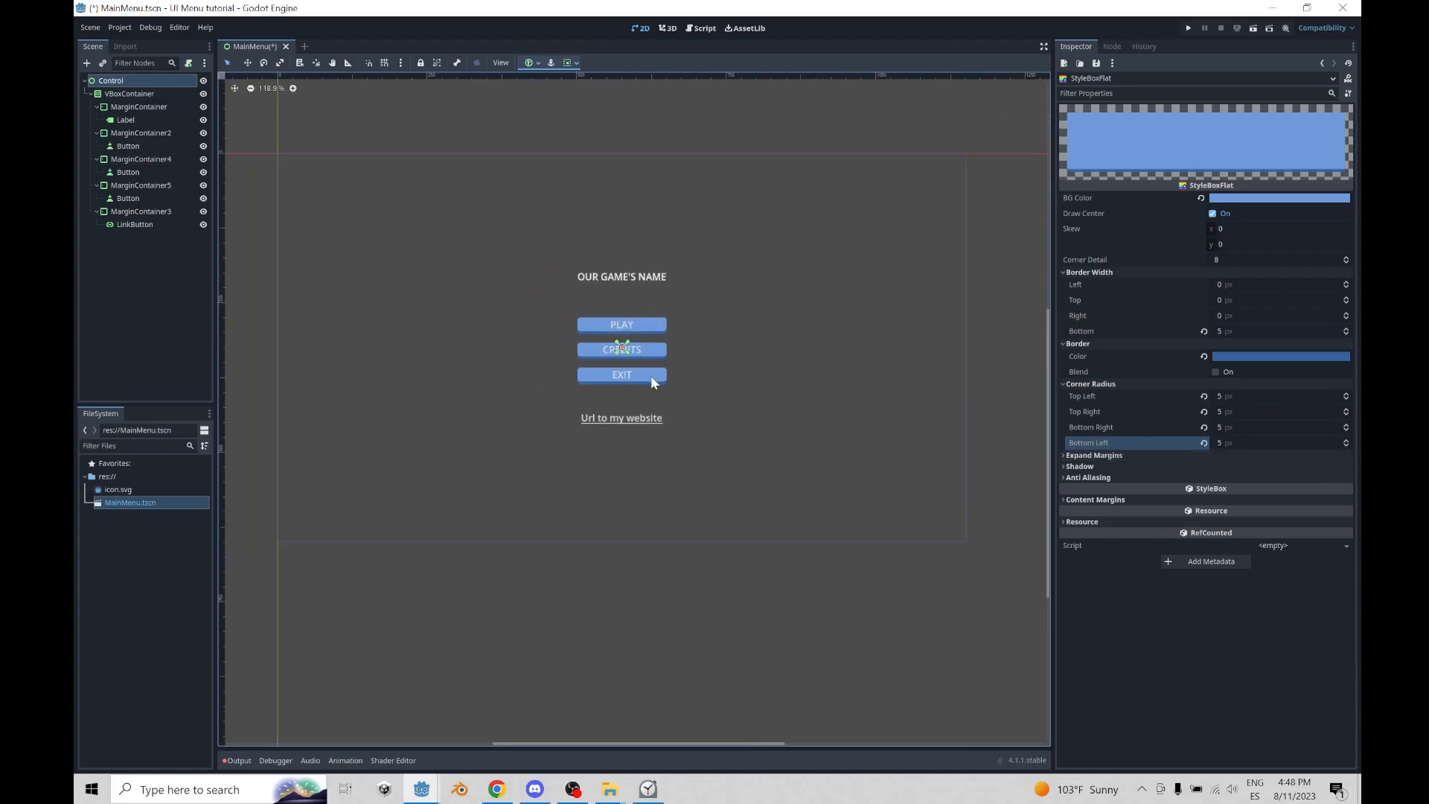
- Try a 20 px top expand margin, undo it, and set the left and right expand margins to 50 px
click(1063, 456)
mouse_move(1218, 467)
mouse_down()
mouse_move(1267, 467)
mouse_move(1217, 466)
mouse_up()
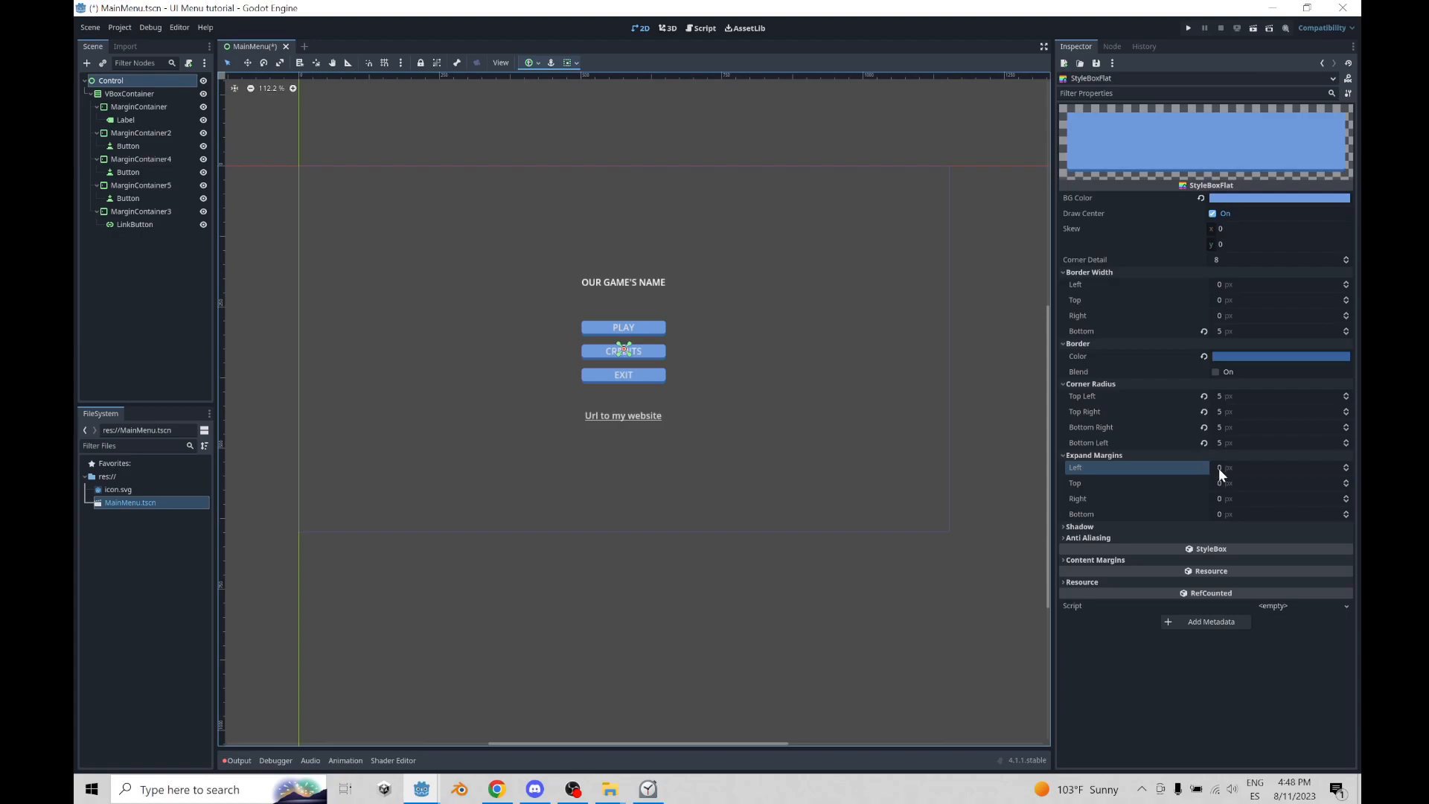
mouse_move(1219, 482)
mouse_down()
mouse_move(1260, 482)
mouse_move(1223, 483)
mouse_move(1234, 482)
mouse_up()
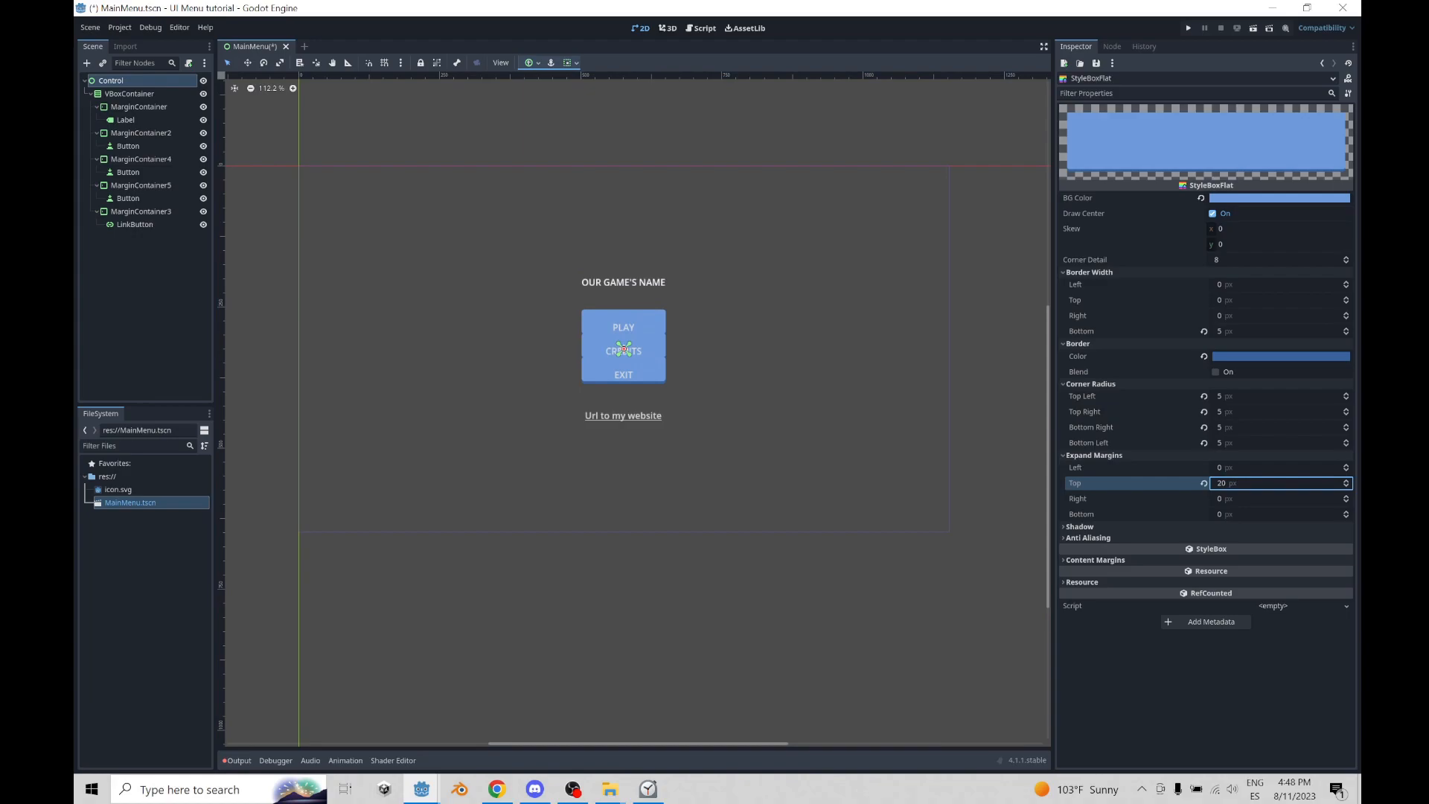
key(ctrl+z)
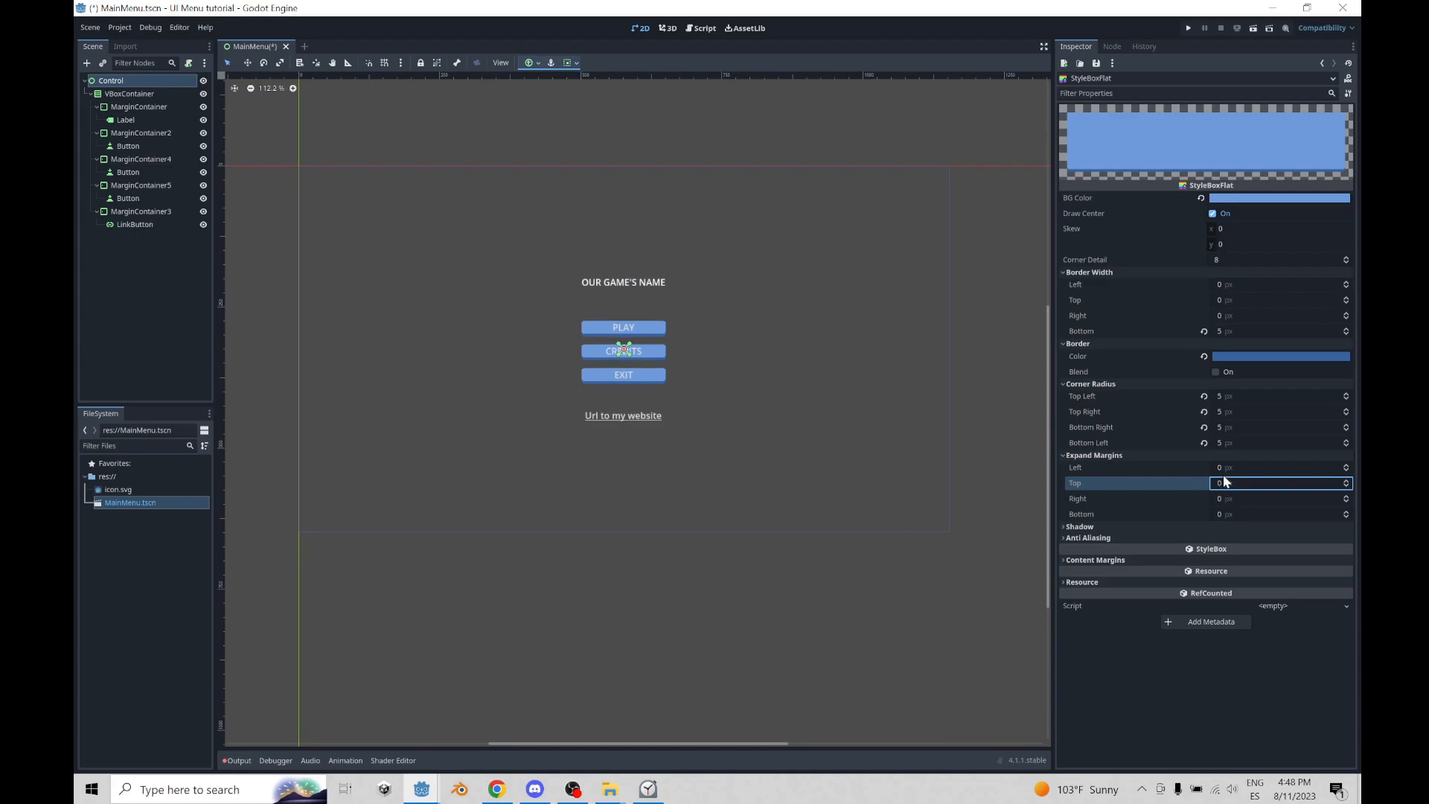
click(1224, 469)
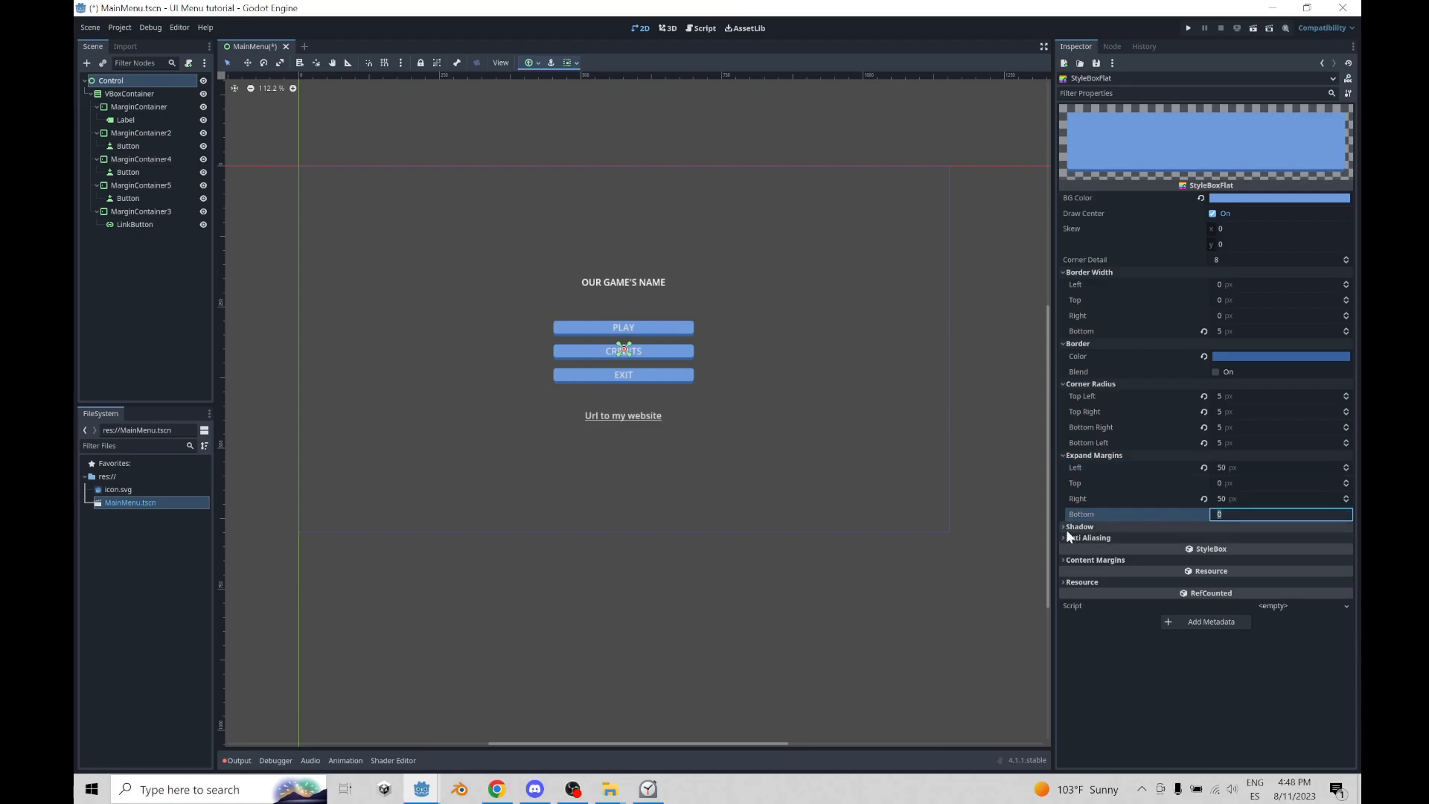
- Offset the button style's shadow by about 0.41 px in x and 0.475 px in y, and make its color opaque black
click(1063, 527)
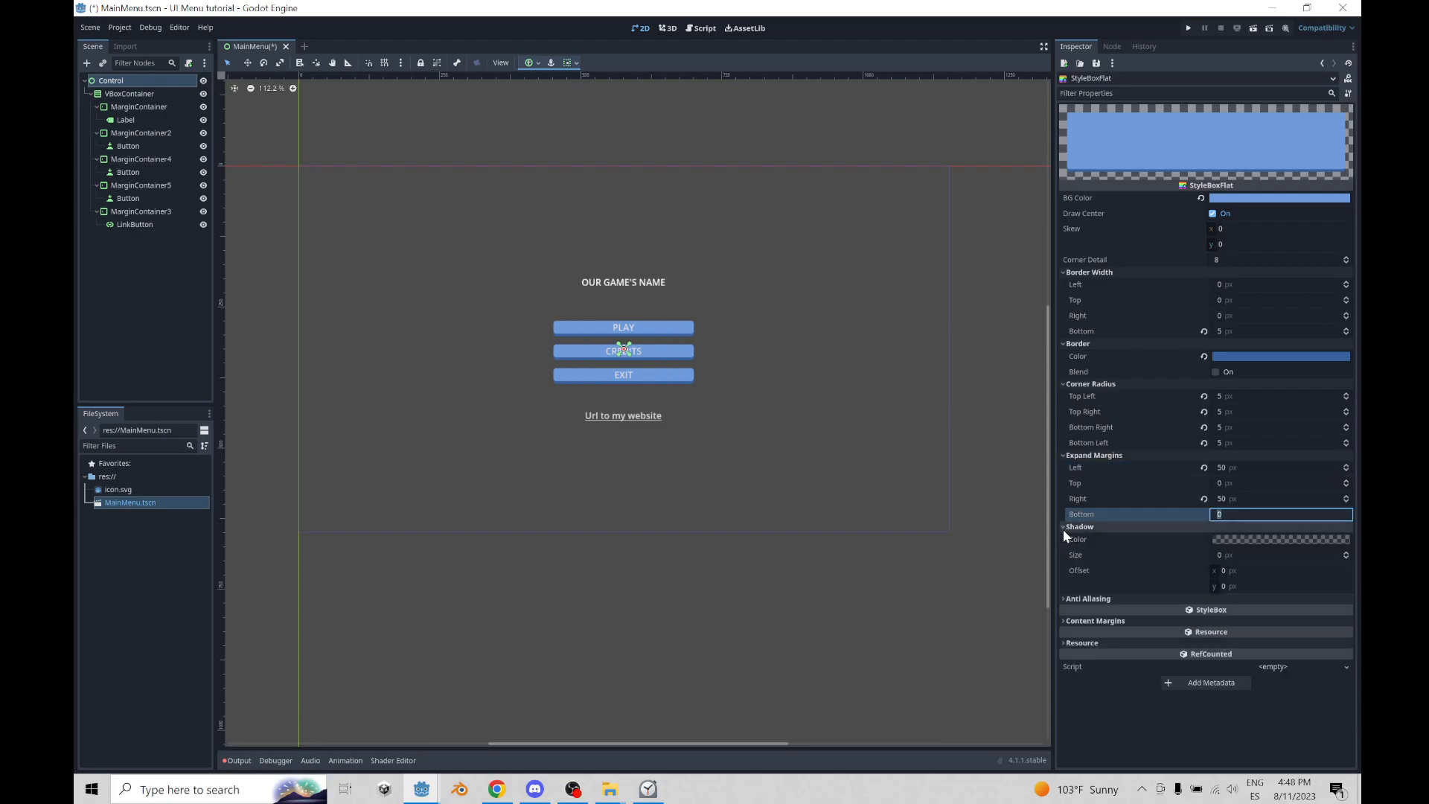
click(1235, 539)
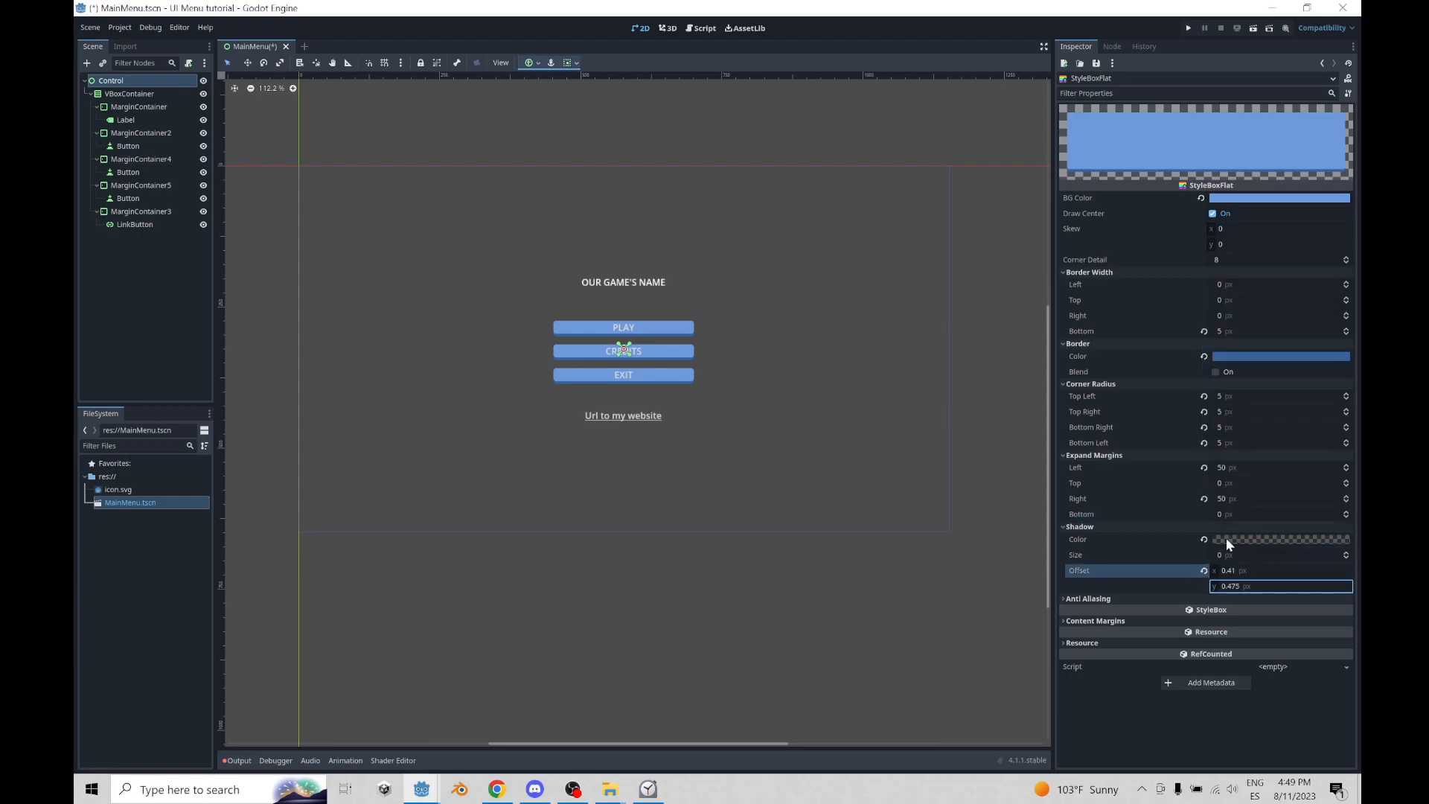
click(1227, 539)
drag(1286, 469, 1342, 478)
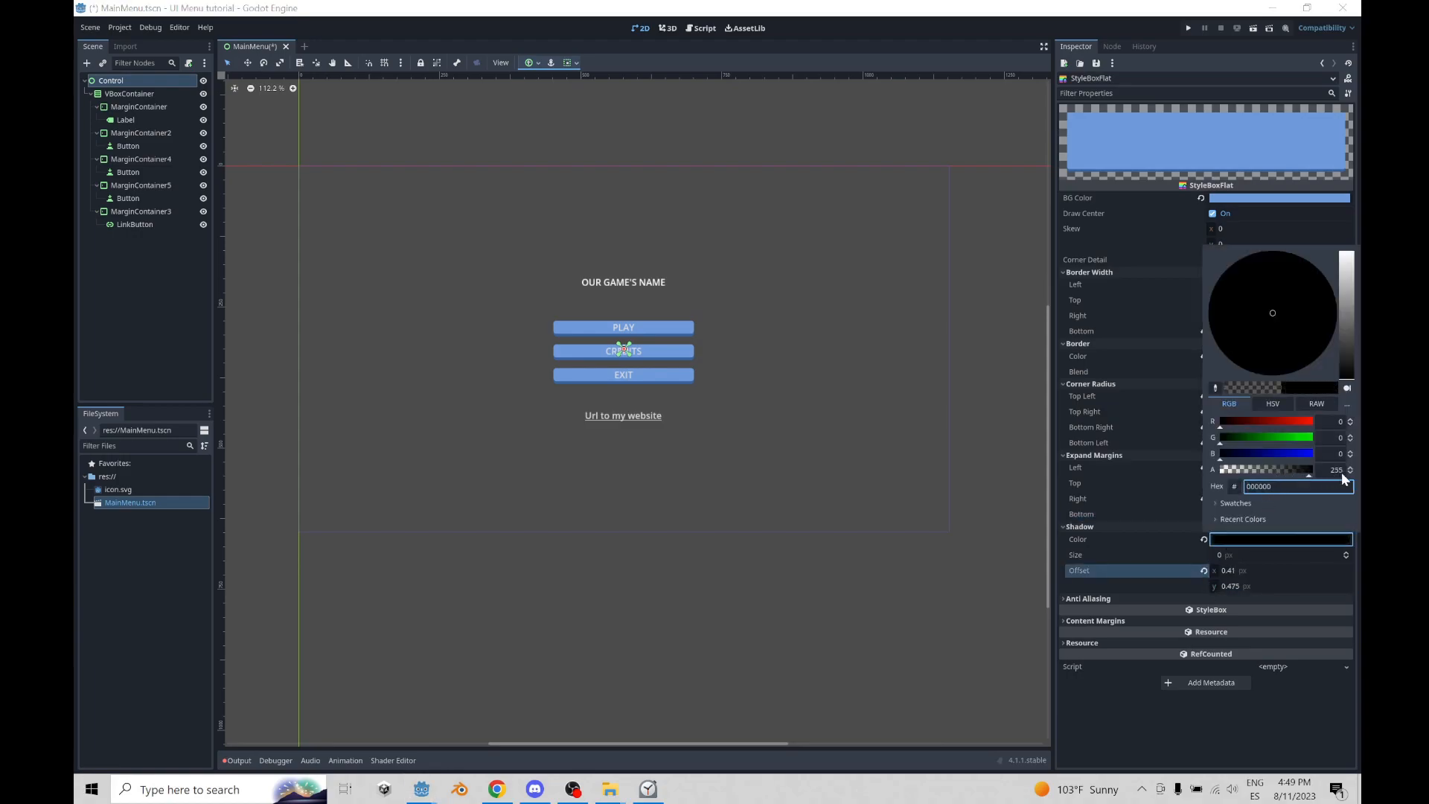
click(1163, 714)
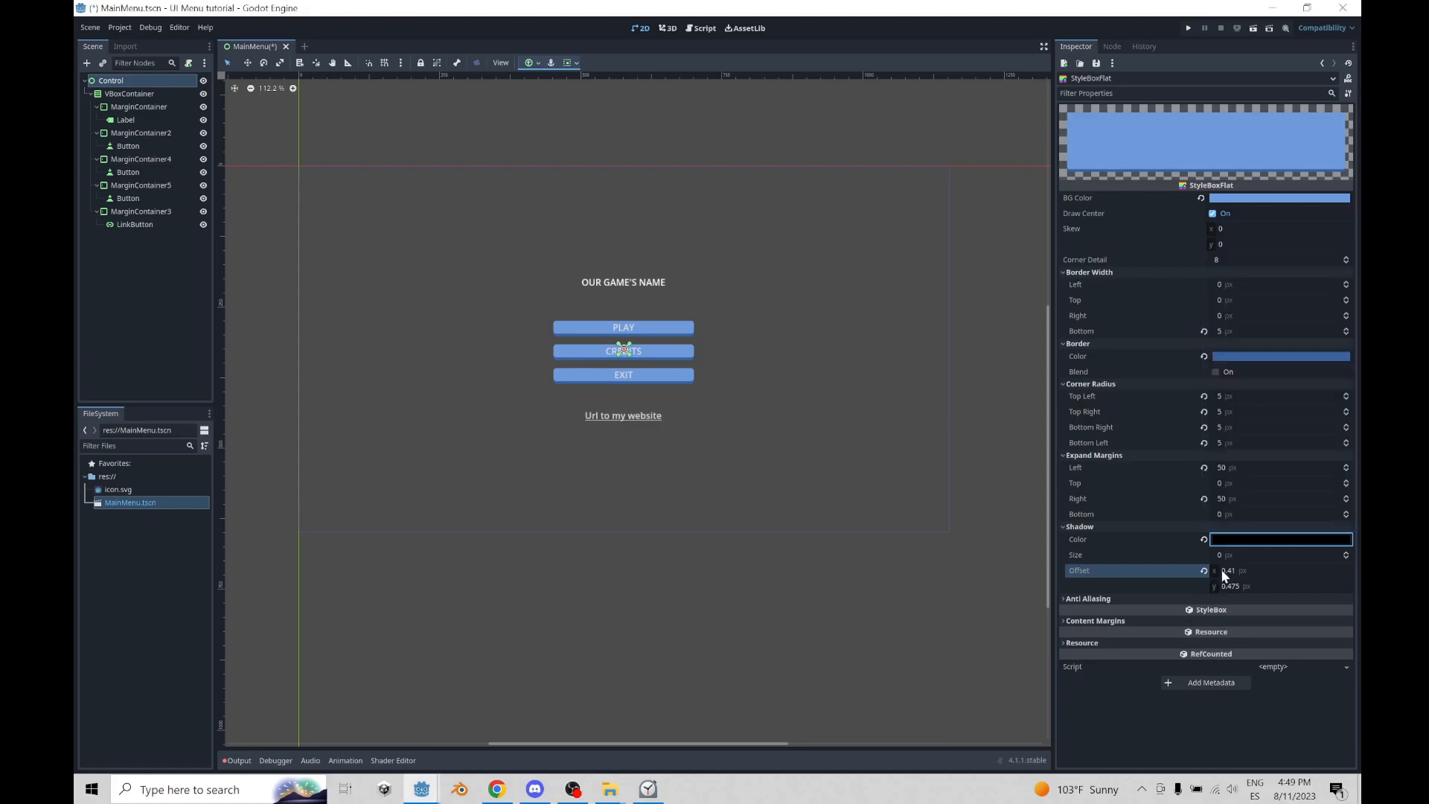
- Set the button shadow's size to 8 px and make its black color semi-transparent
click(1239, 559)
mouse_move(1240, 560)
mouse_down()
mouse_move(1333, 559)
mouse_move(1235, 559)
mouse_up()
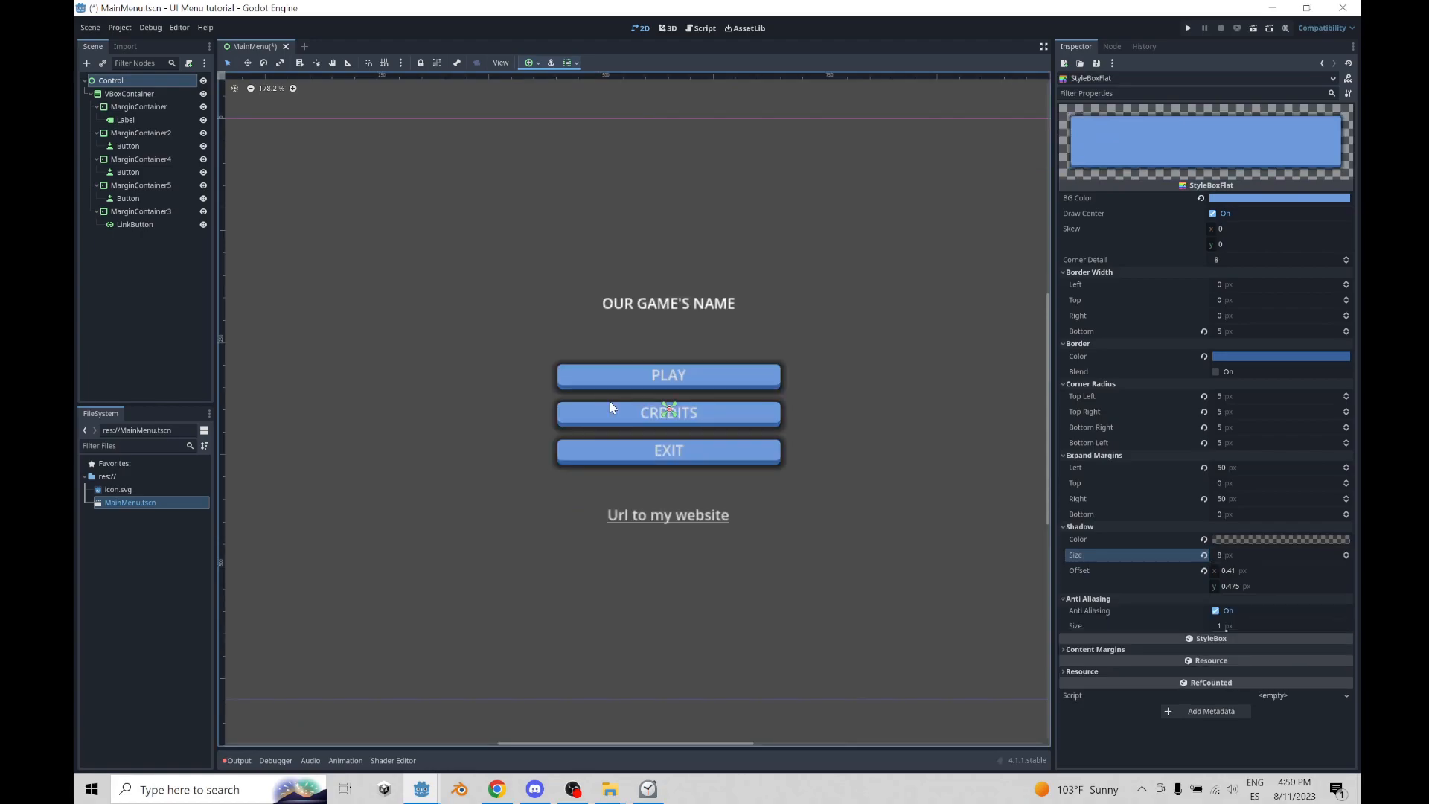
scroll(525, 396, up, 2)
scroll(577, 401, down, 1)
scroll(595, 404, down, 3)
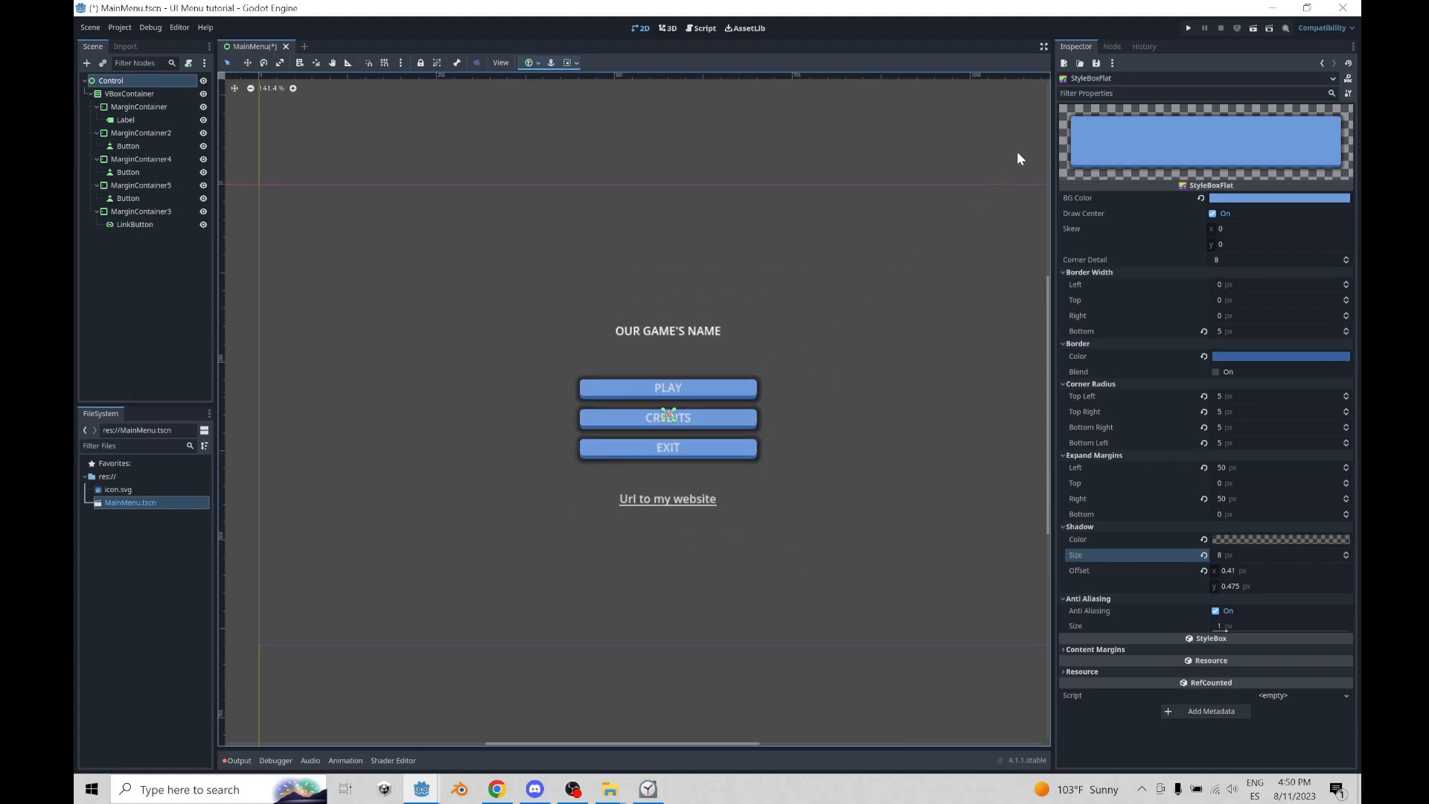
- Select the PLAY button node and display the signals it offers
click(107, 106)
click(111, 94)
click(119, 121)
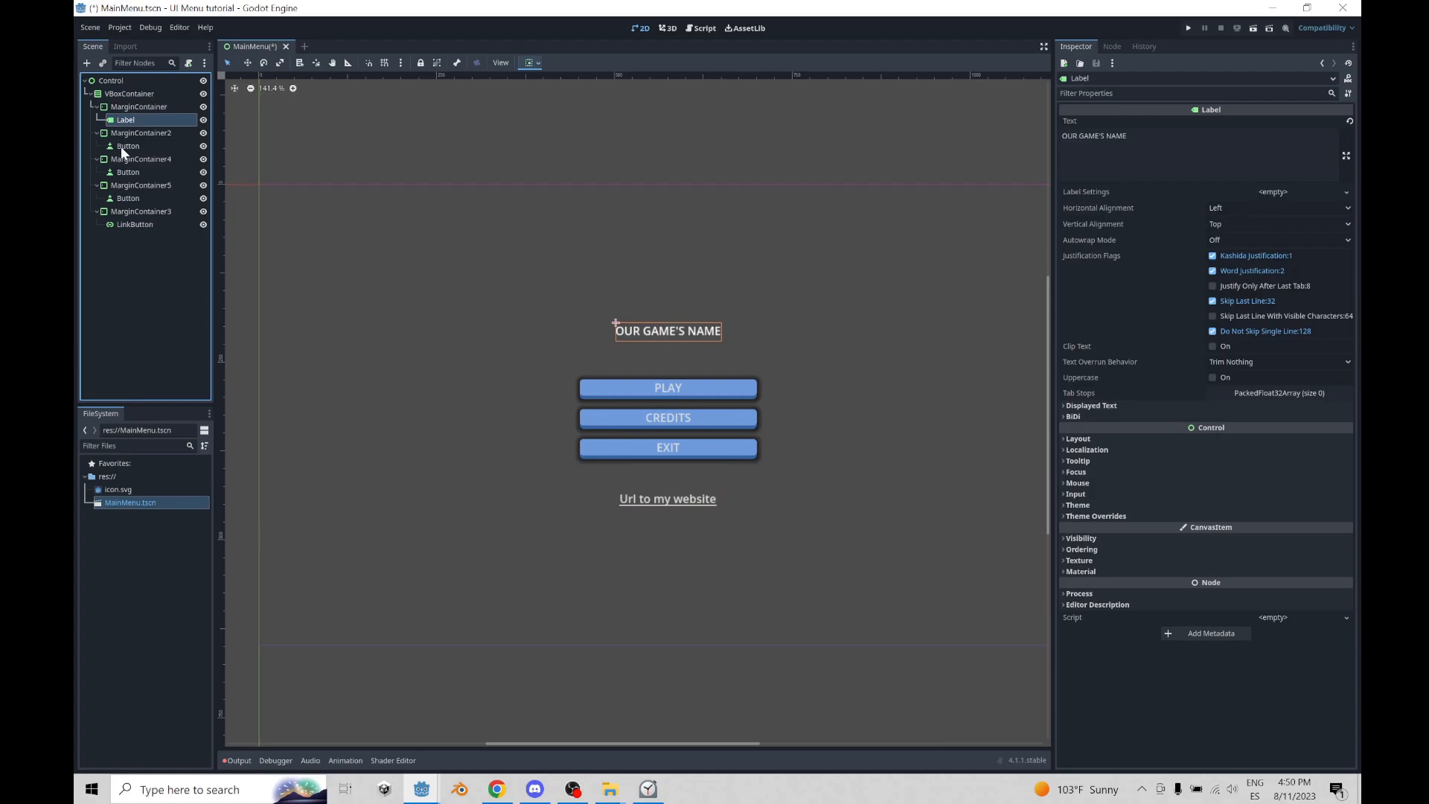
click(122, 146)
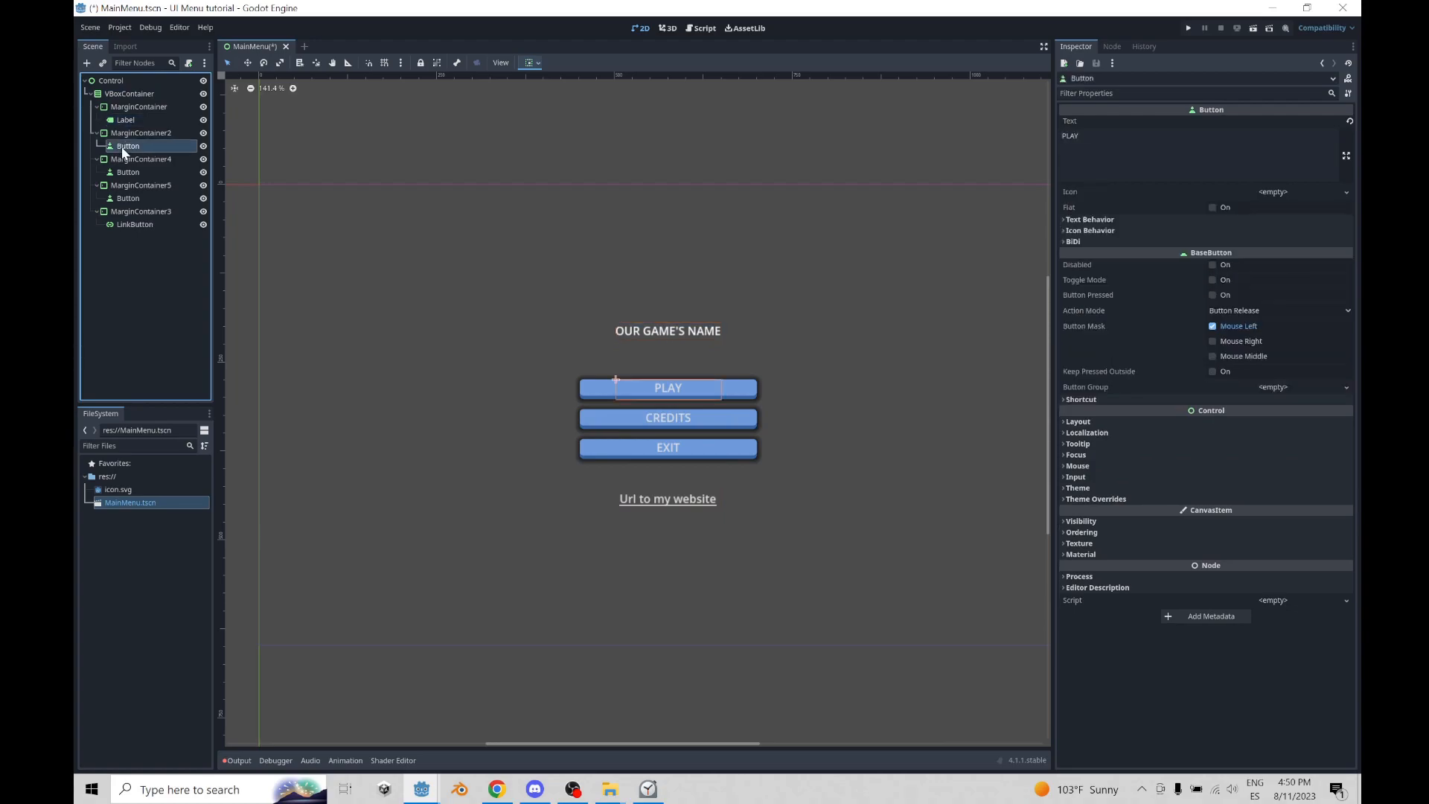
click(1113, 47)
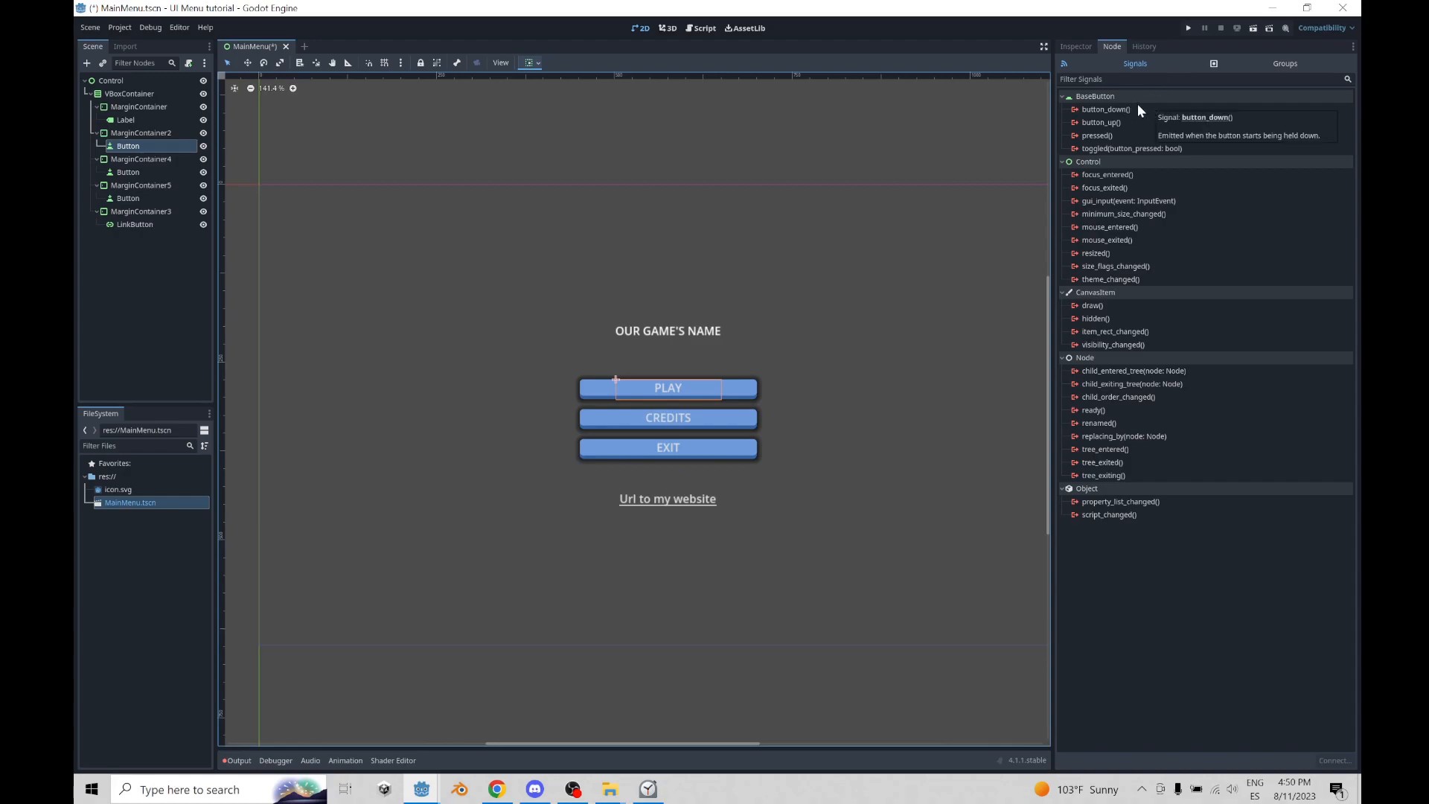
- Inspect the script connection dialog for the PLAY button's pressed signal and close it without connecting
click(1095, 135)
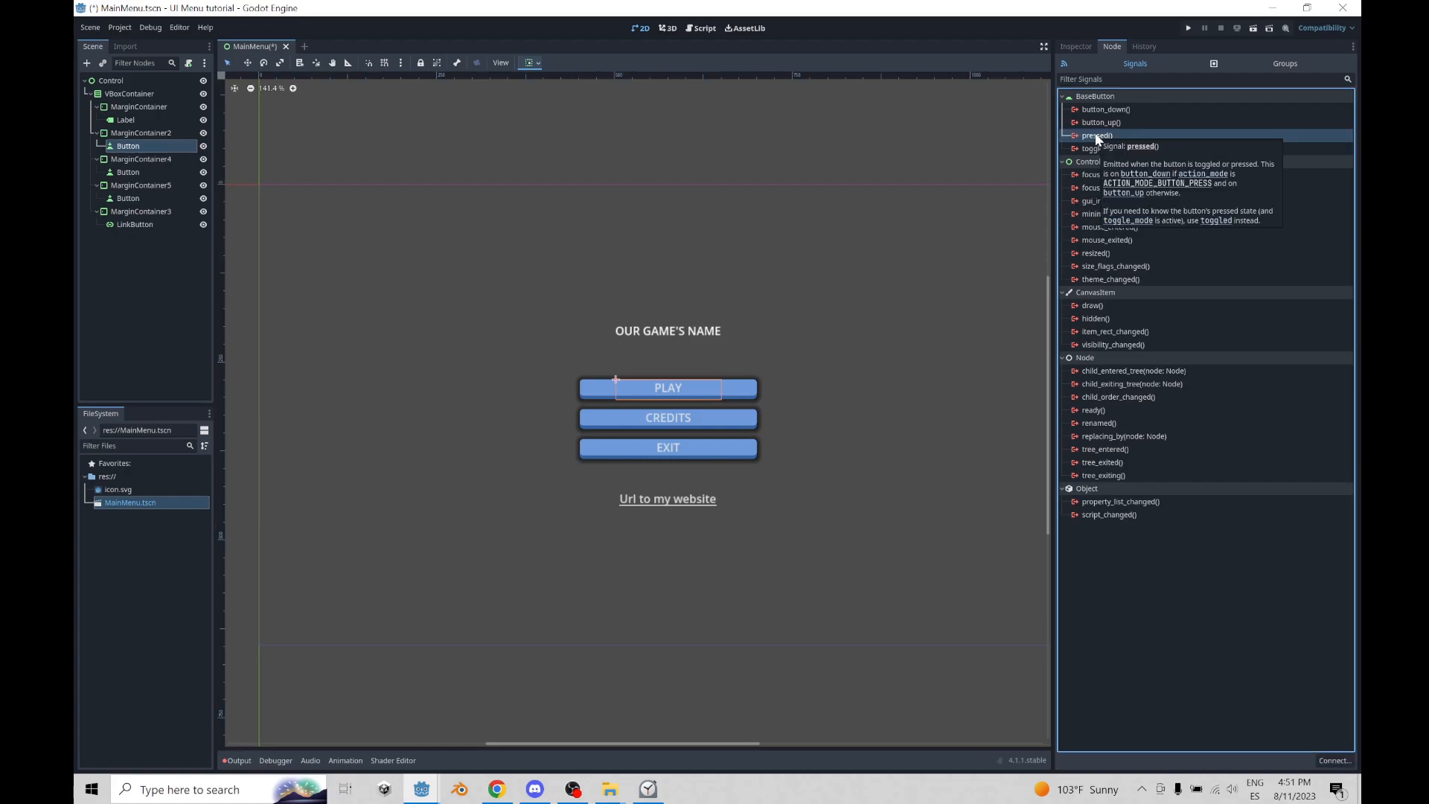
double_click(1095, 136)
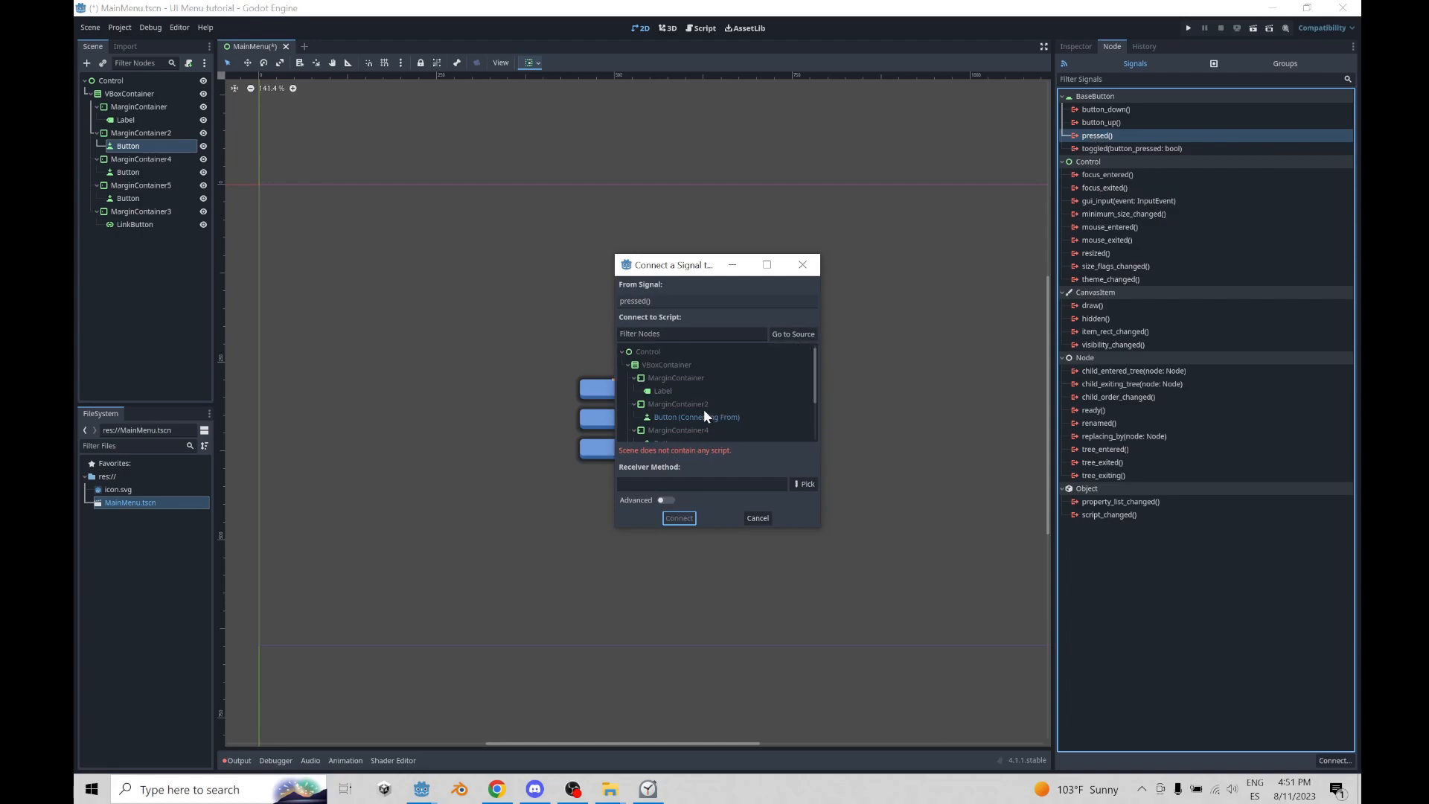
drag(692, 265, 809, 233)
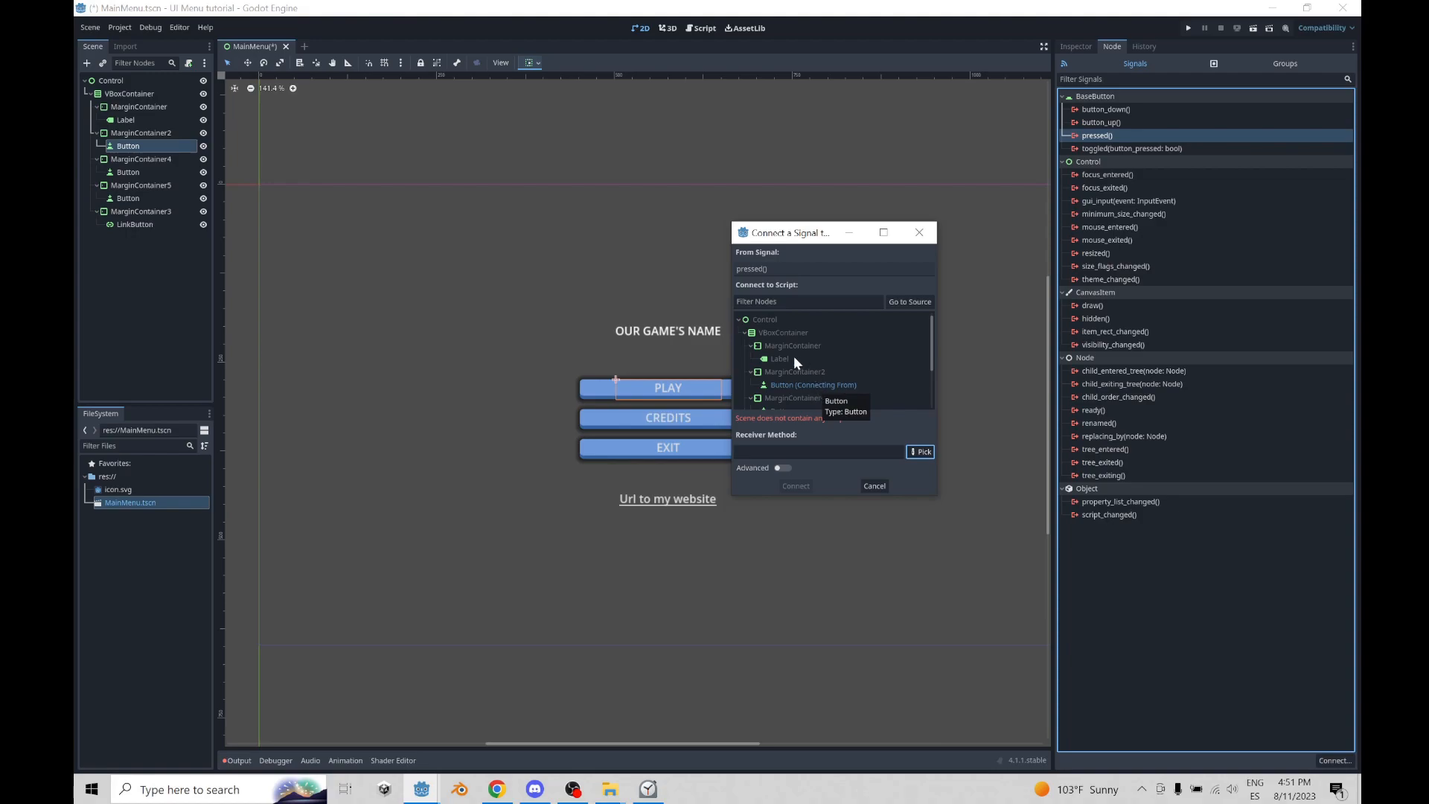
click(918, 232)
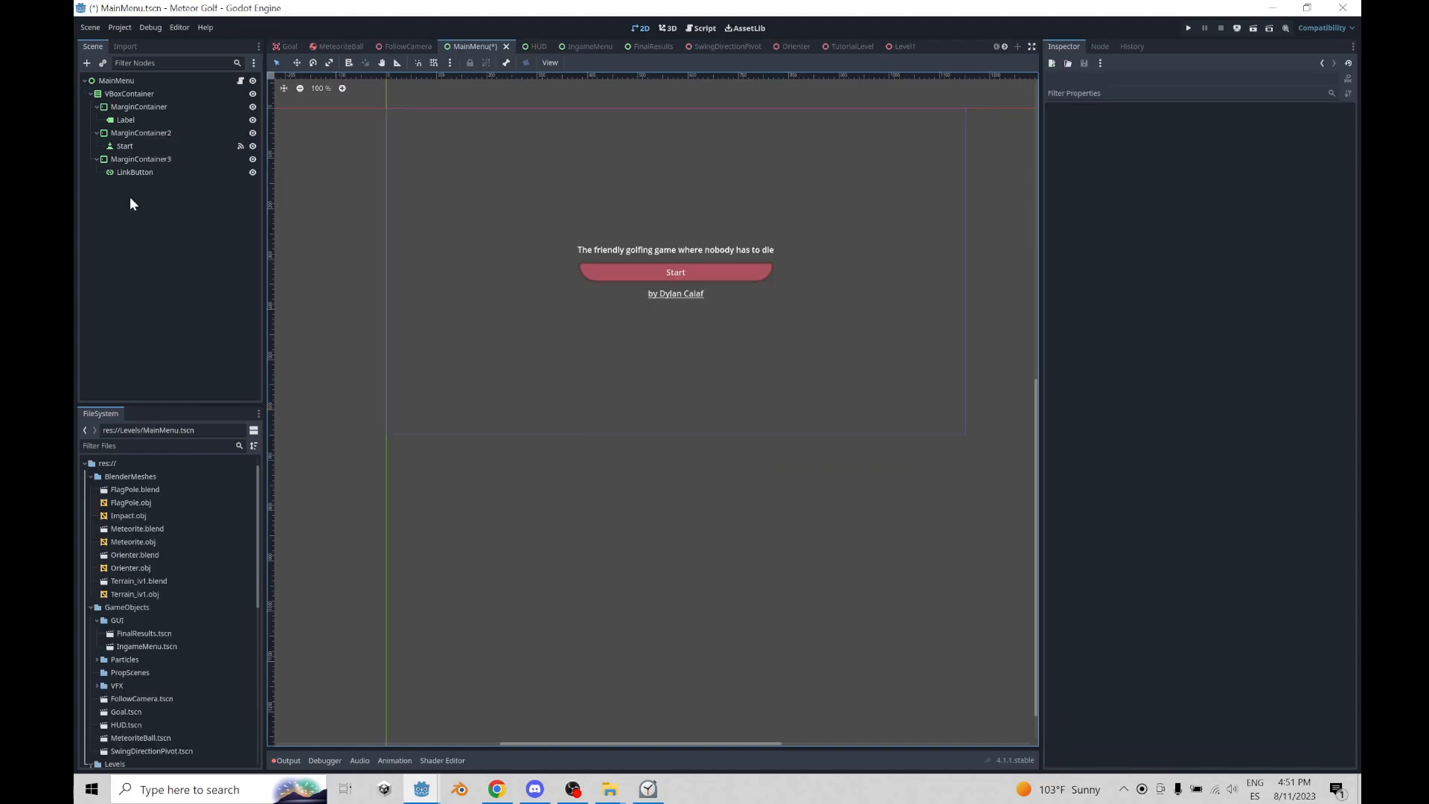
- In the Meteor Golf project's MainMenu scene, open the begin_game method connected to the Start button's pressed signal
click(128, 144)
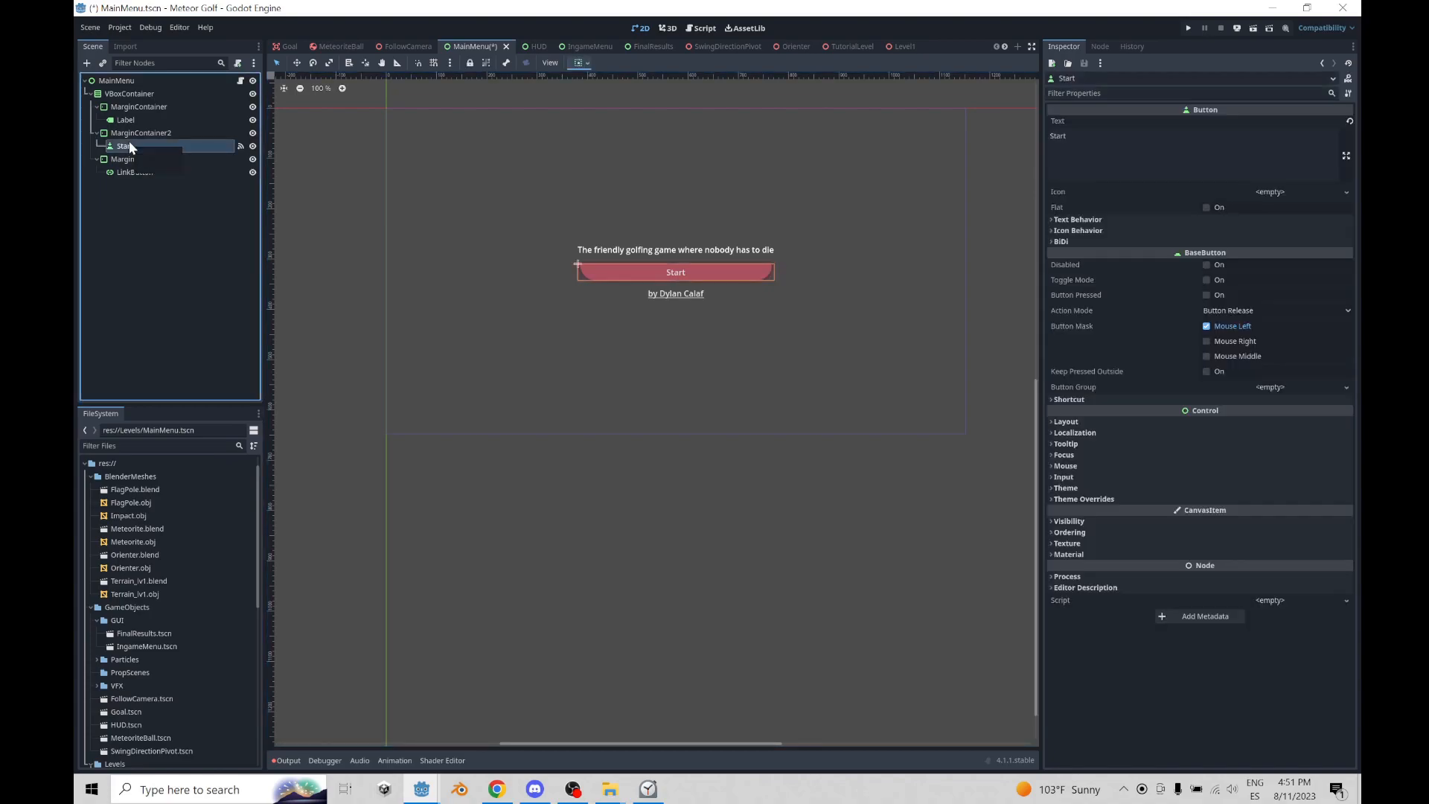
click(1099, 46)
click(1090, 135)
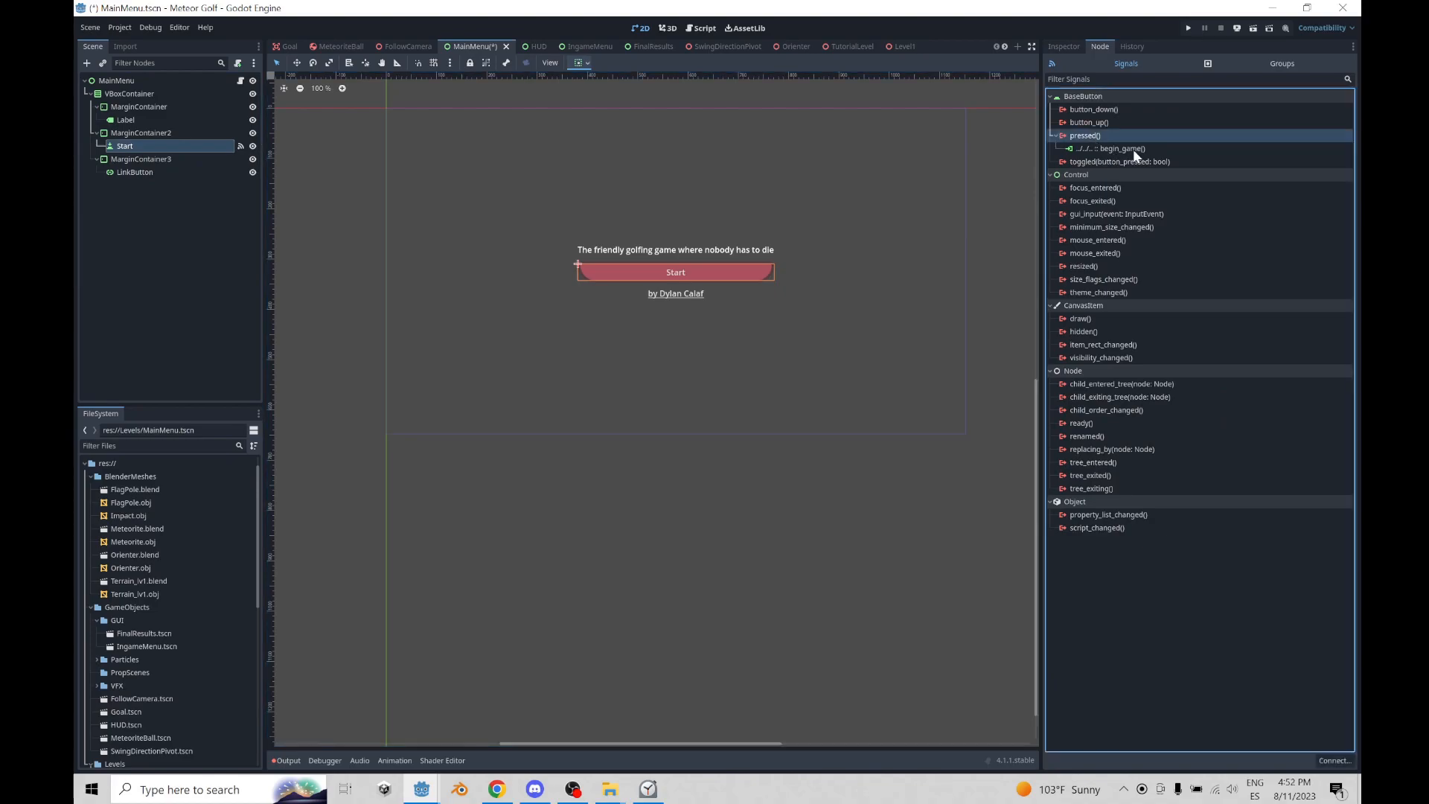
double_click(1119, 149)
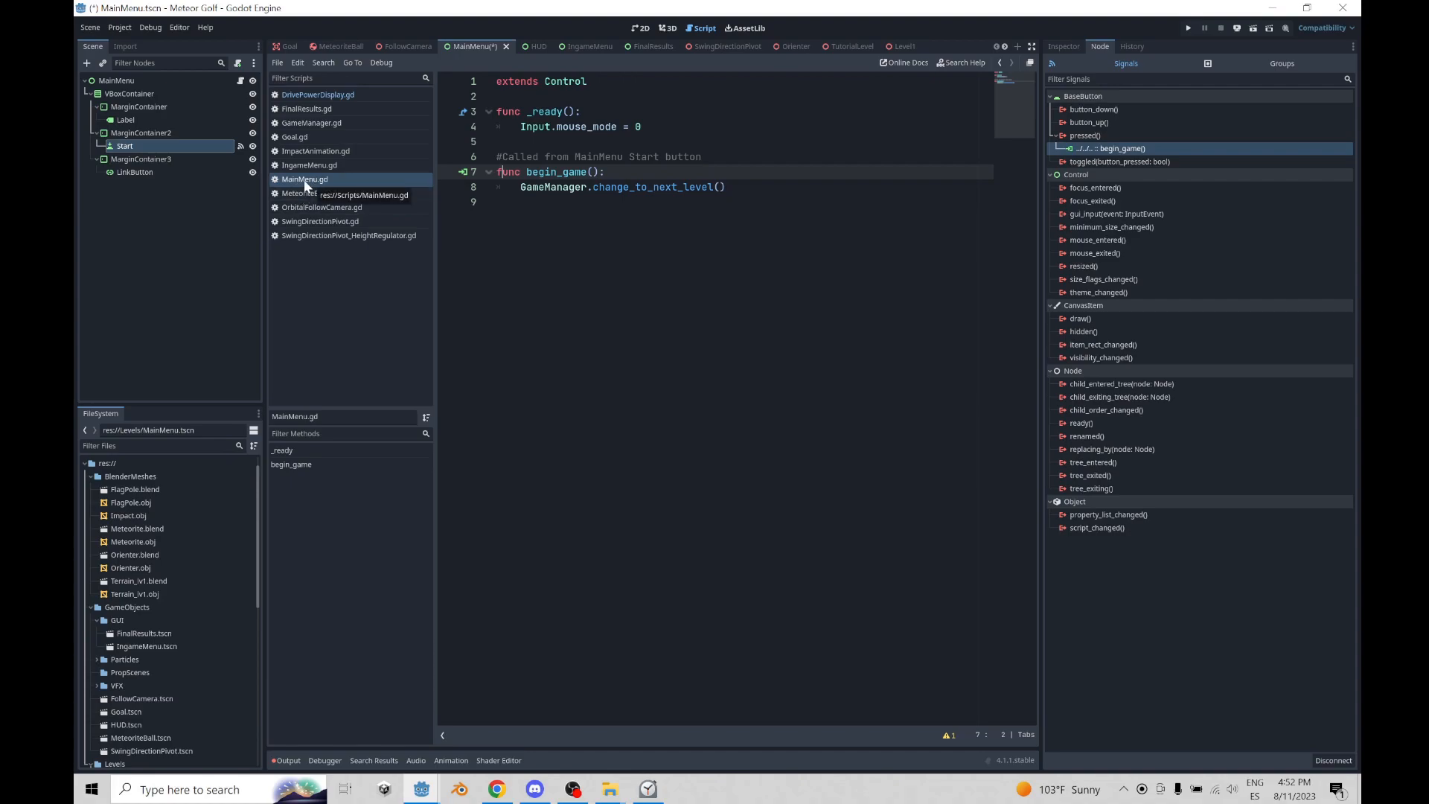
- Examine the begin_game function in MainMenu.gd, its change_to_next_level call and the MainMenu root node that holds the script
drag(496, 172, 731, 190)
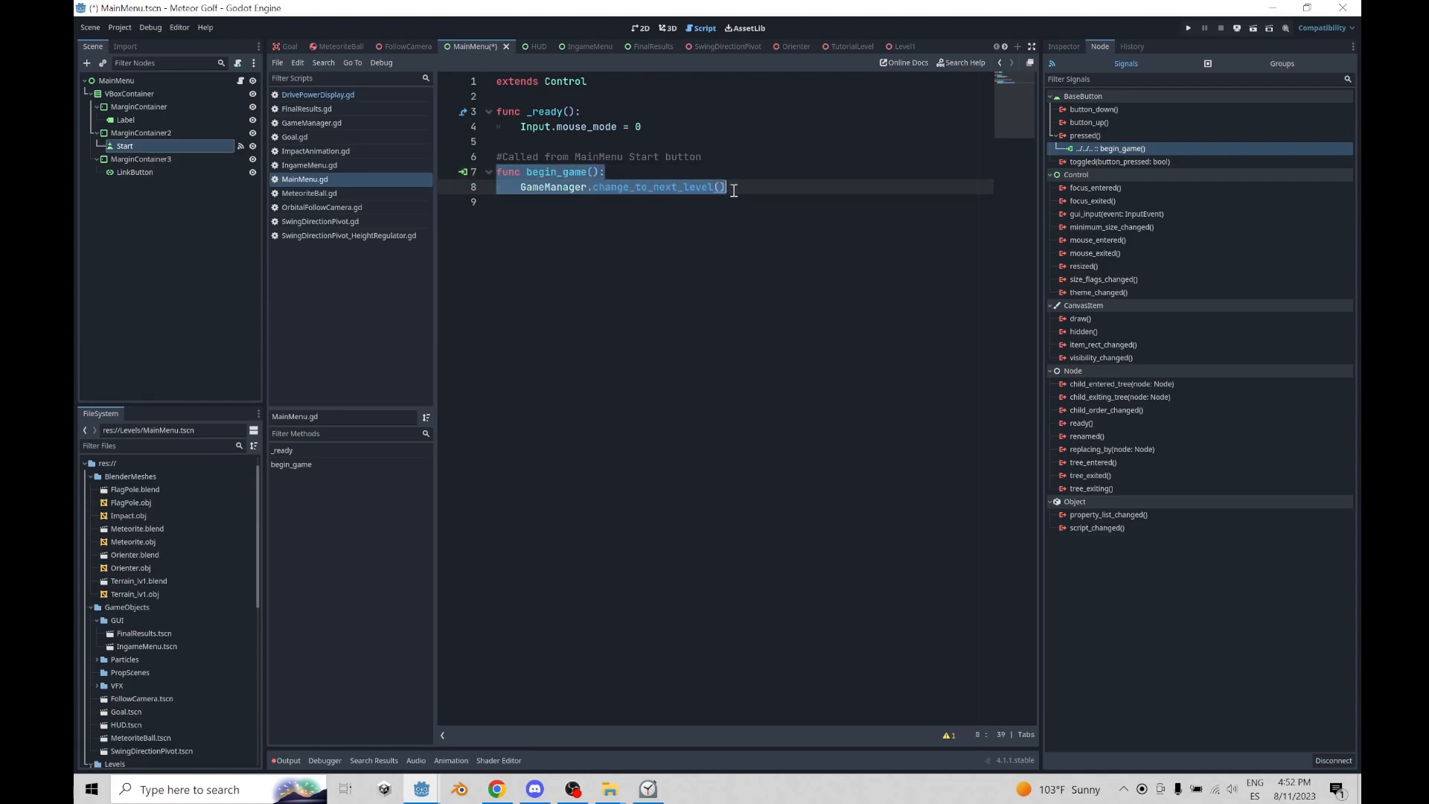
click(732, 187)
double_click(647, 187)
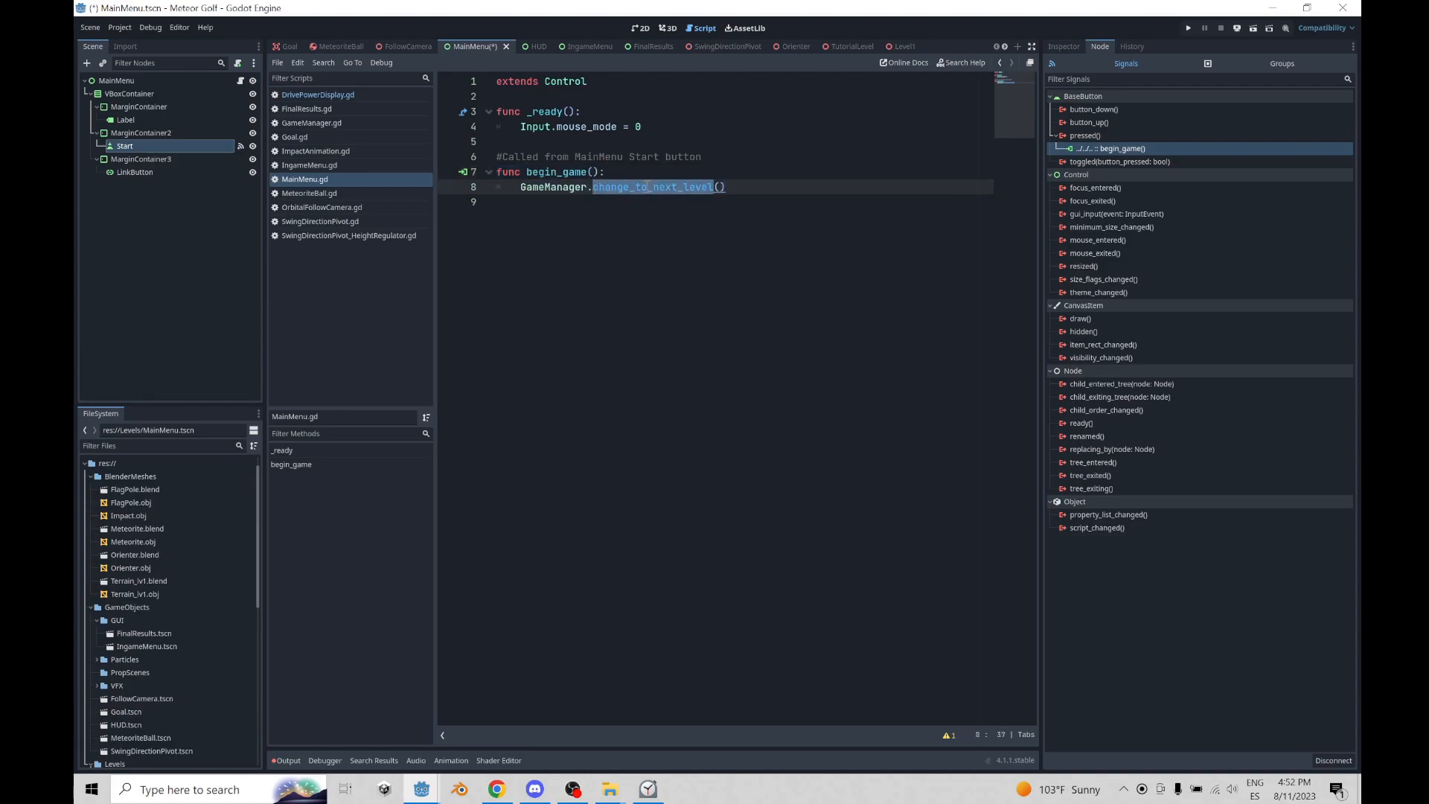
click(736, 188)
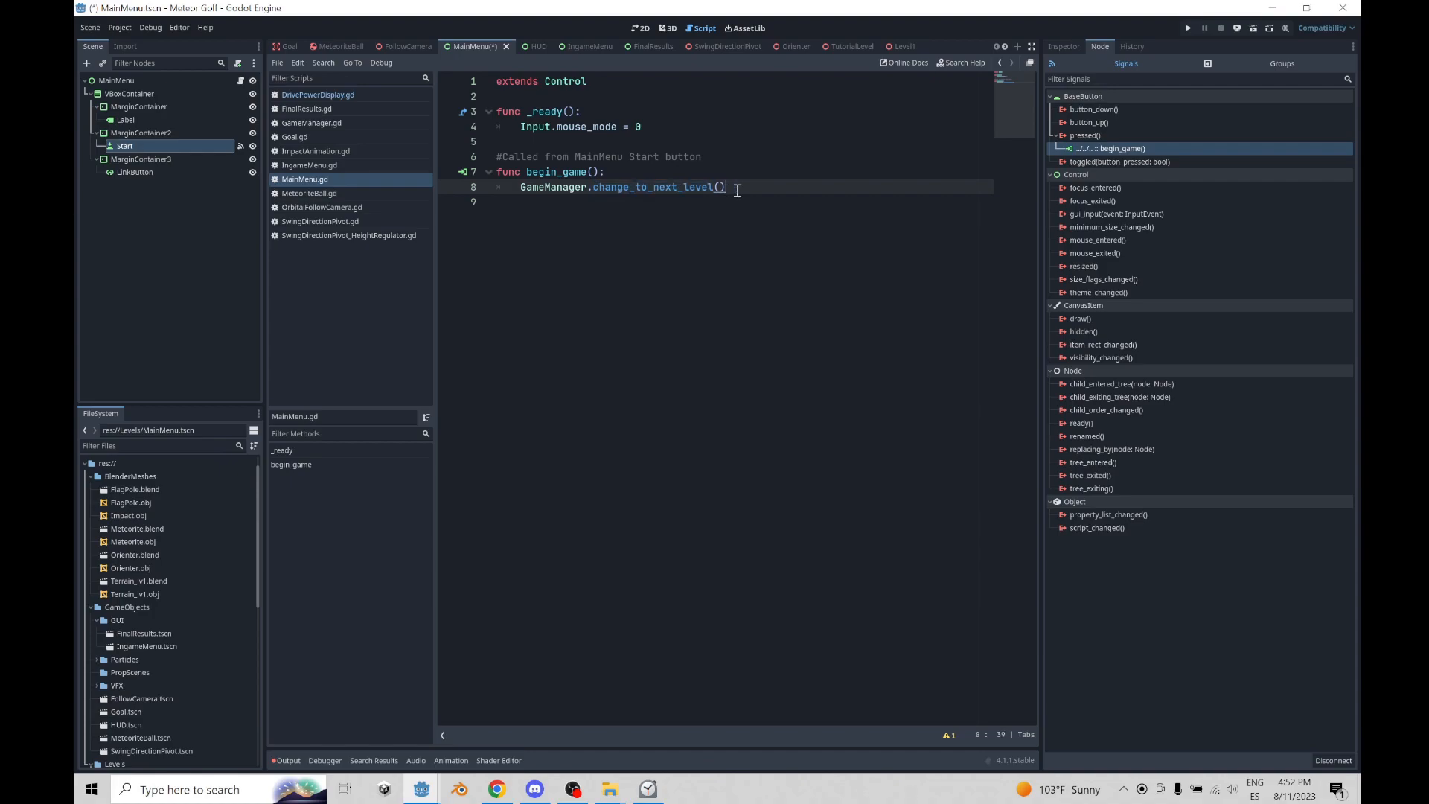
double_click(551, 172)
click(145, 82)
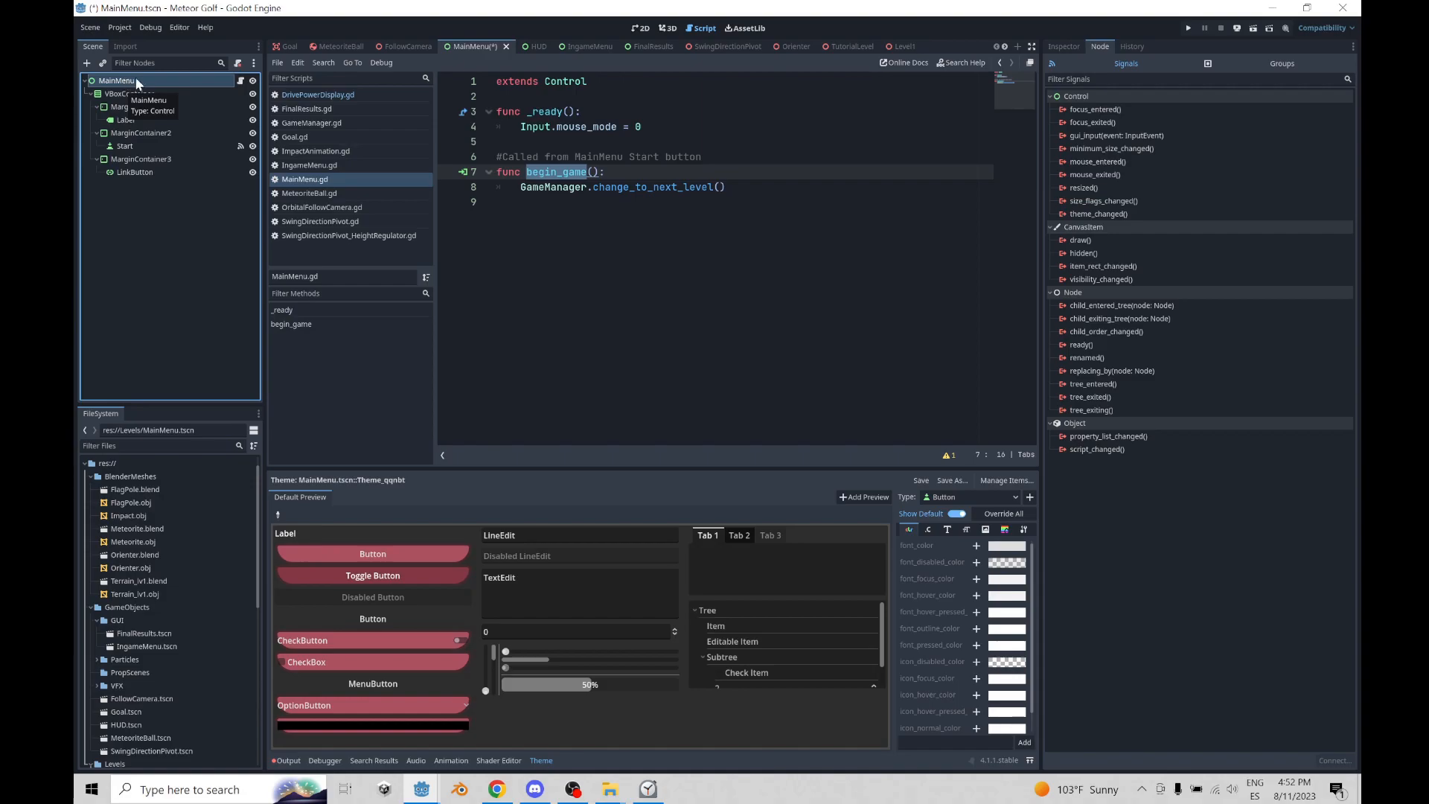
double_click(555, 172)
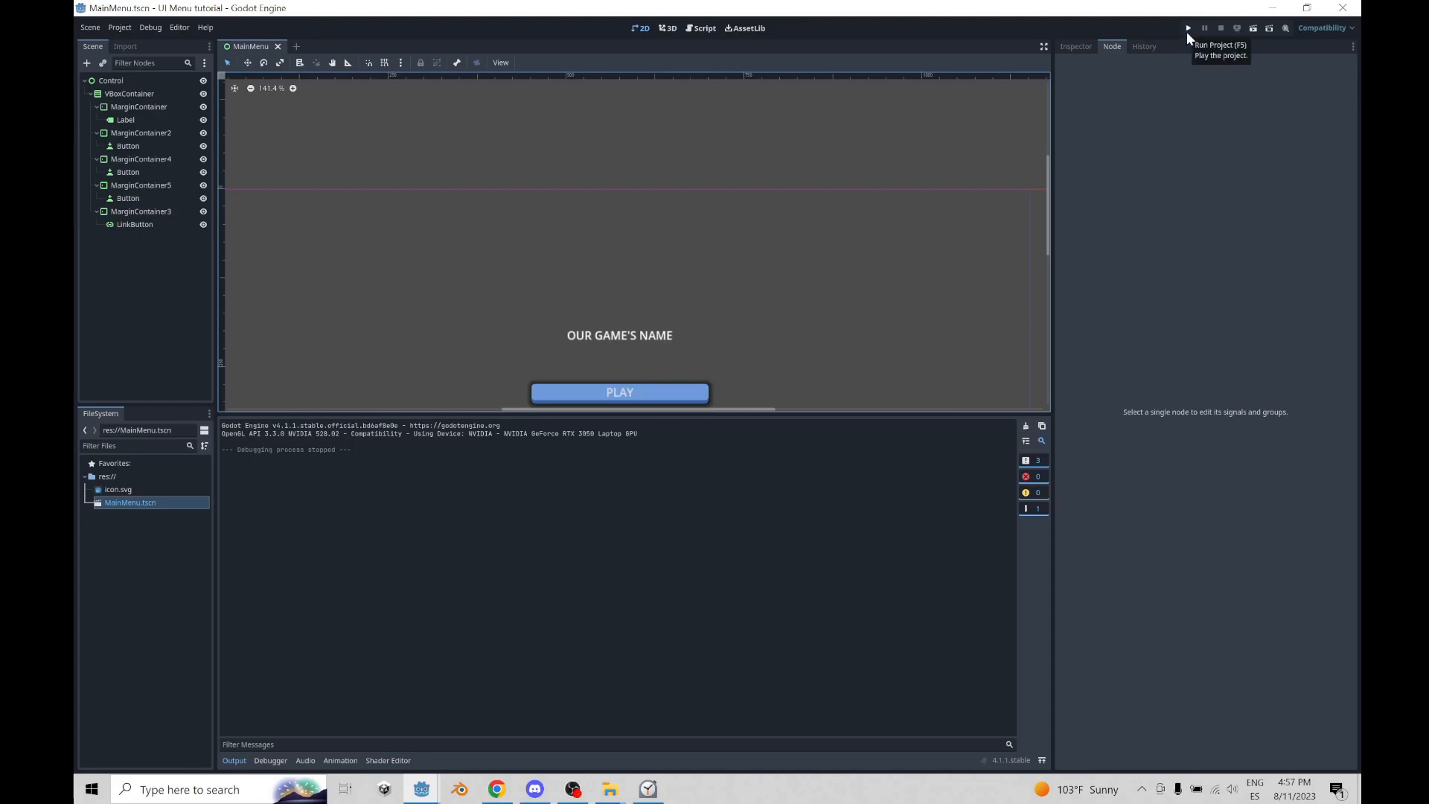
- Run the UI Menu tutorial project maximized, test the PLAY, CREDITS and EXIT buttons, and close the game window
click(1188, 28)
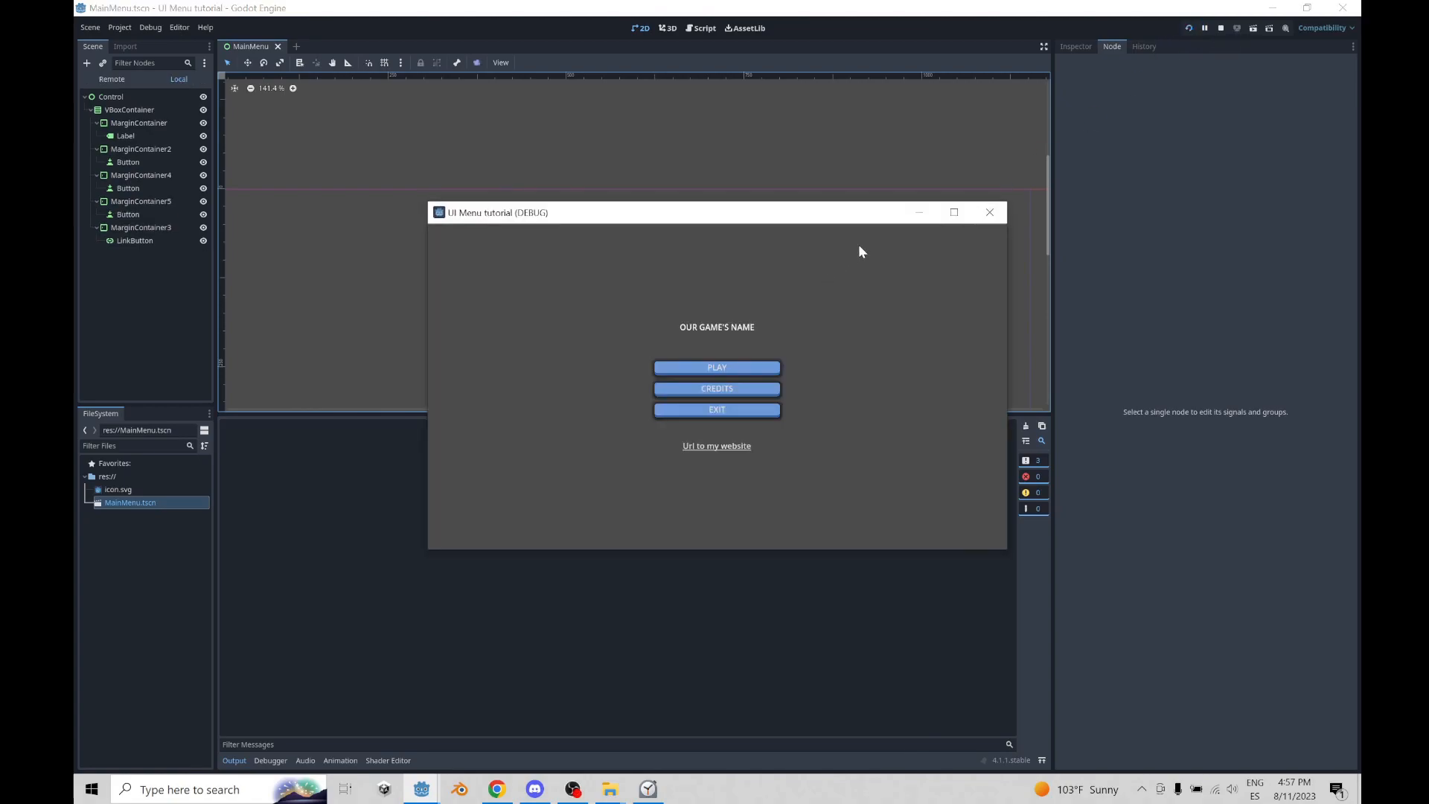
click(950, 214)
click(747, 353)
click(733, 405)
click(735, 445)
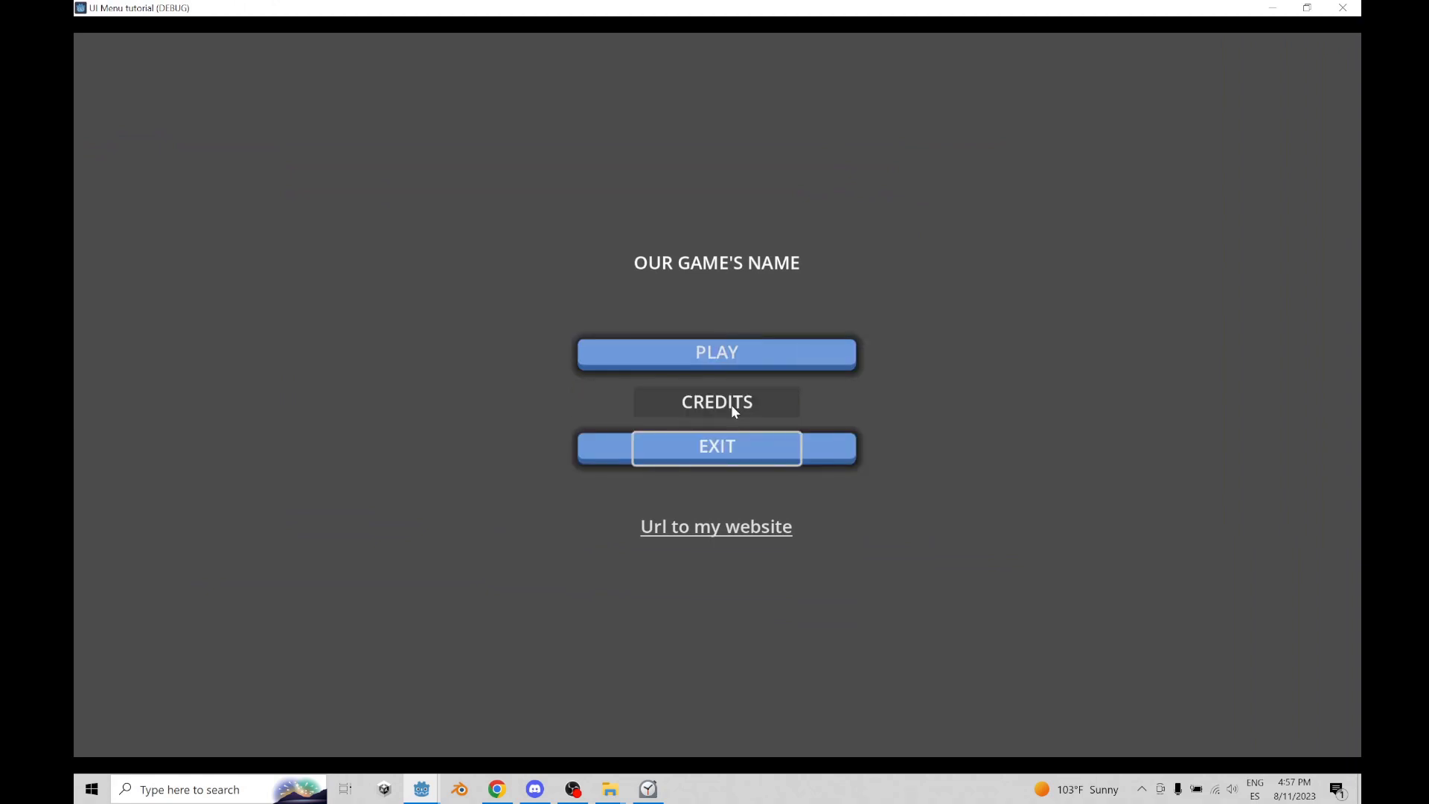
click(730, 405)
click(730, 356)
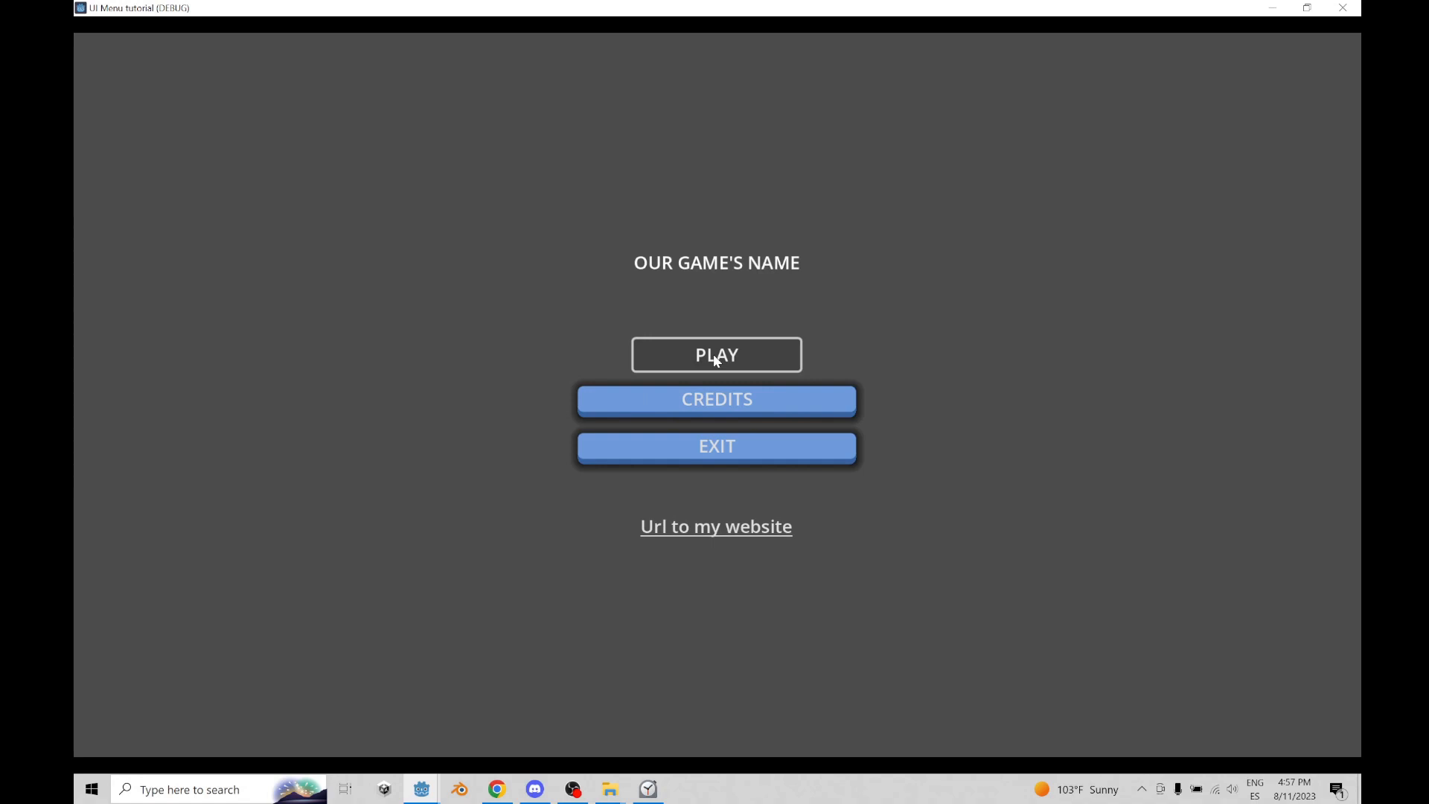
click(1342, 8)
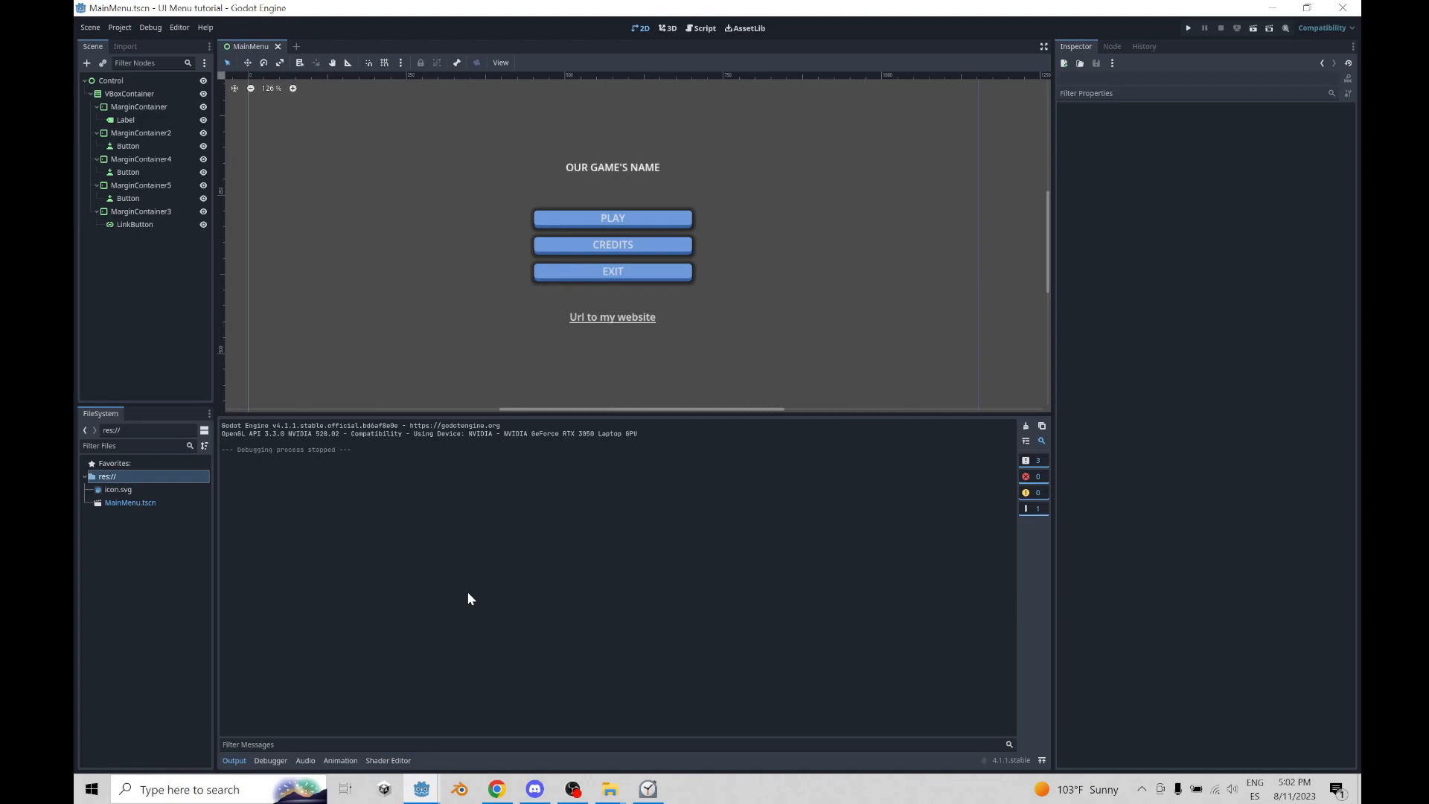
- Save the normal button style from the Control node's theme as a resource file named Normal_Button_Style.tres
click(131, 81)
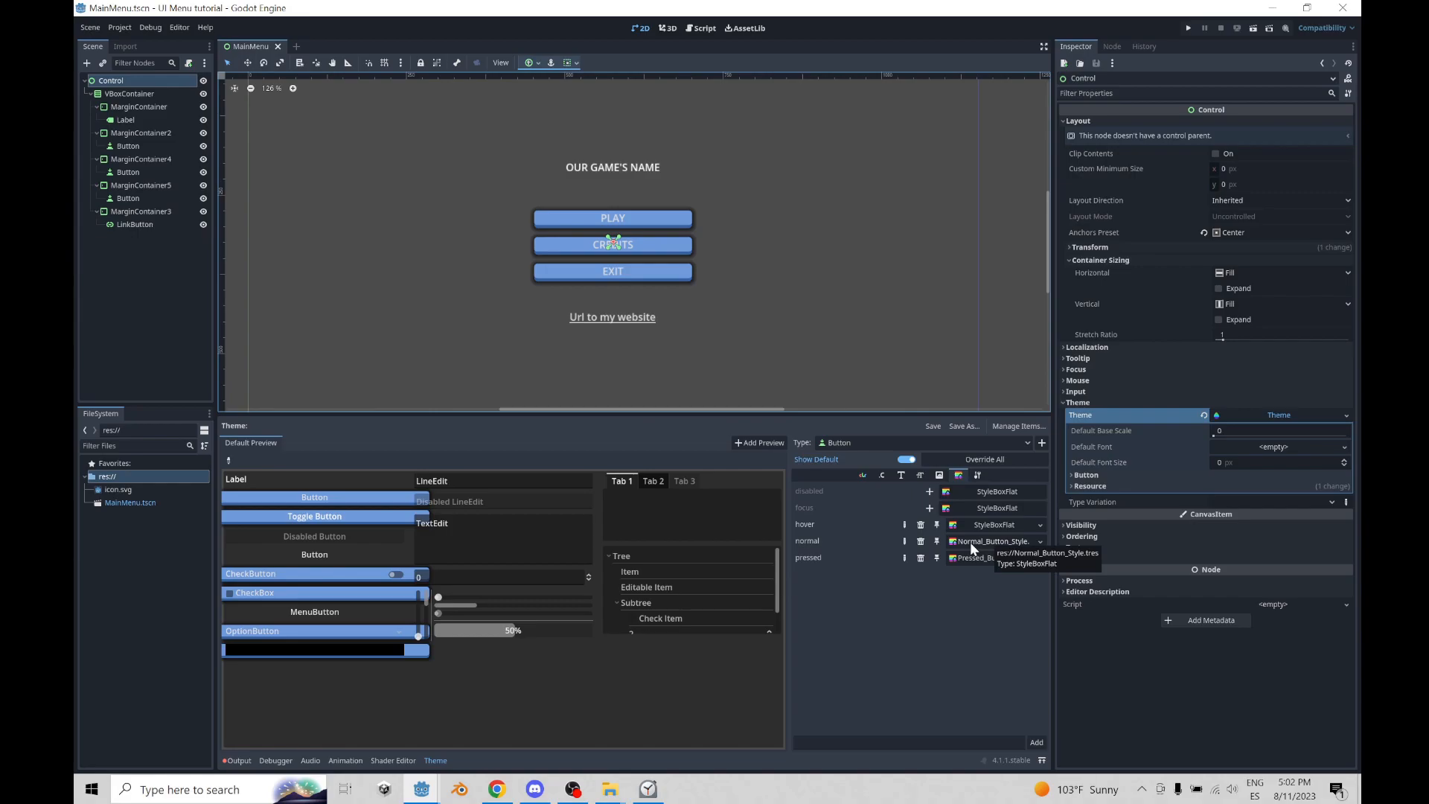
click(971, 542)
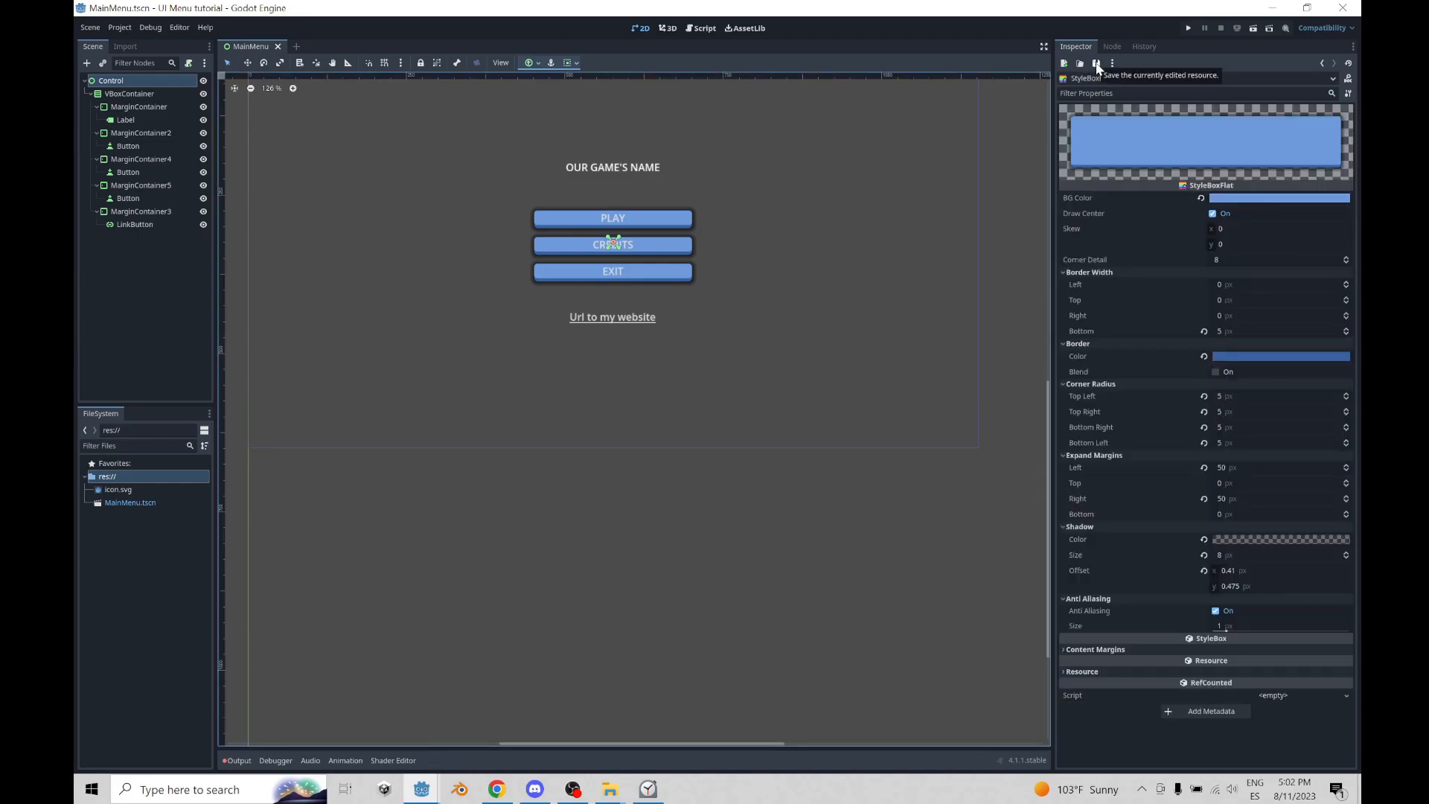
click(1097, 64)
click(1106, 92)
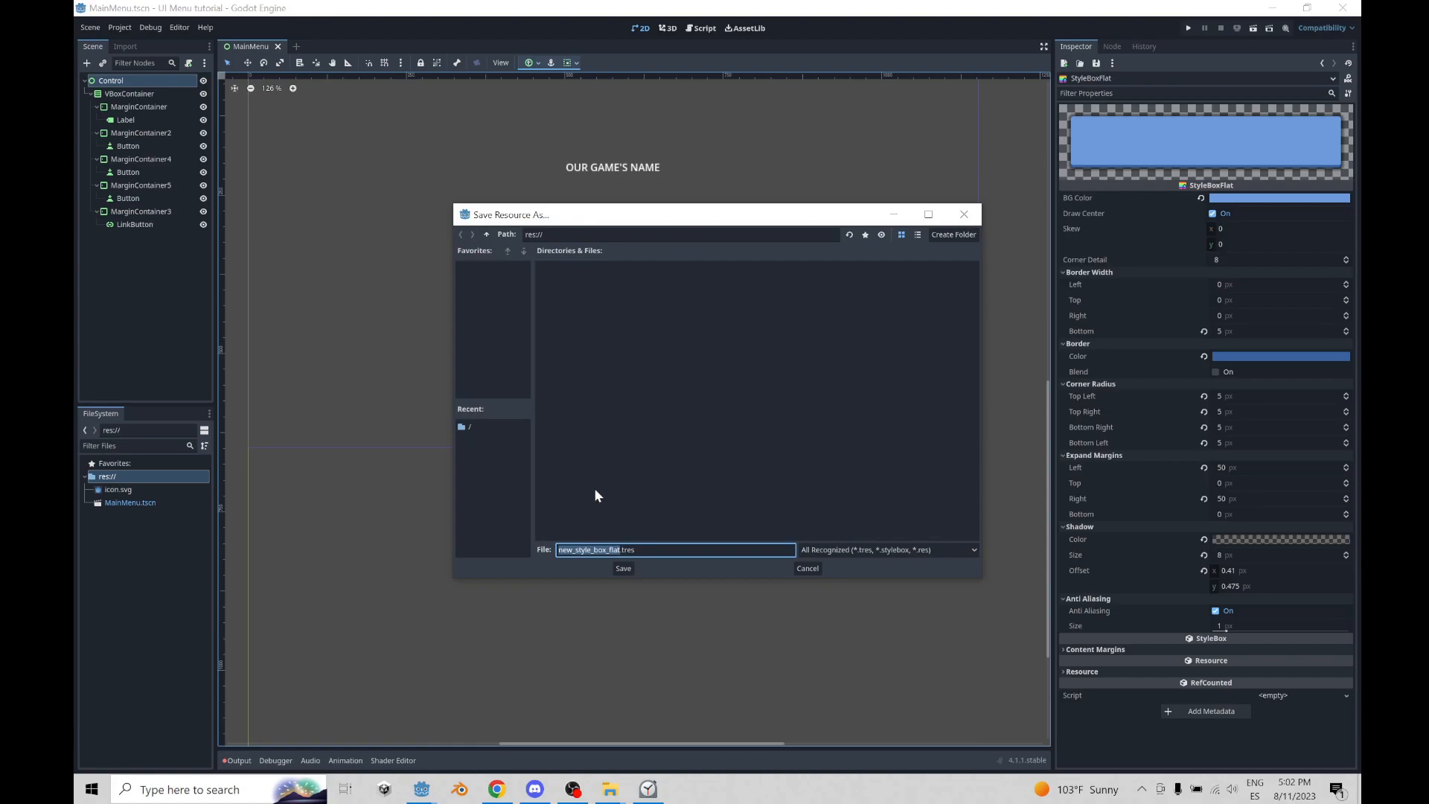
click(591, 550)
drag(617, 551, 487, 550)
text(Nor)
text(mal_Butto)
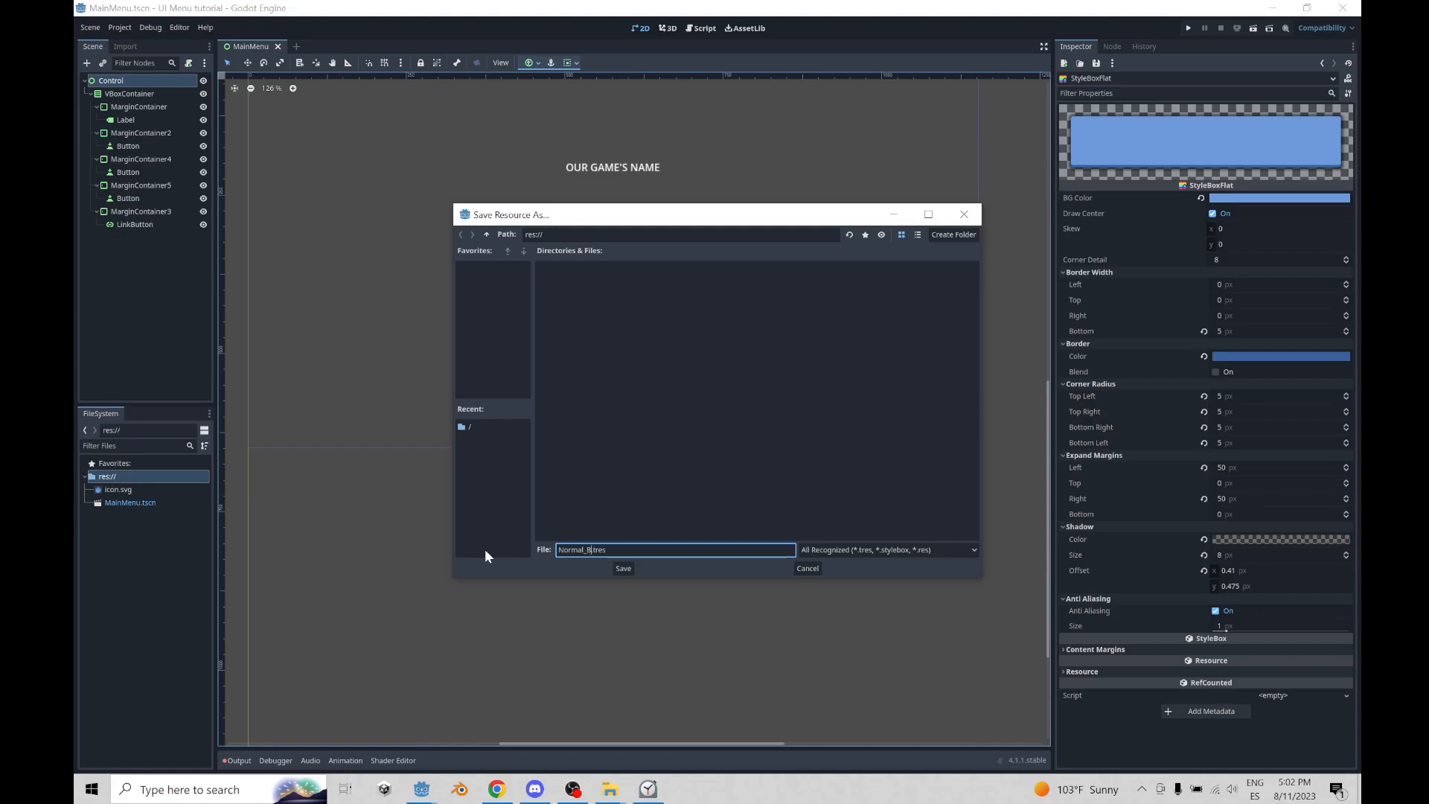
text(n_State)
key(BackSpace)
key(BackSpace)
key(BackSpace)
key(BackSpace)
text(tyle)
click(622, 567)
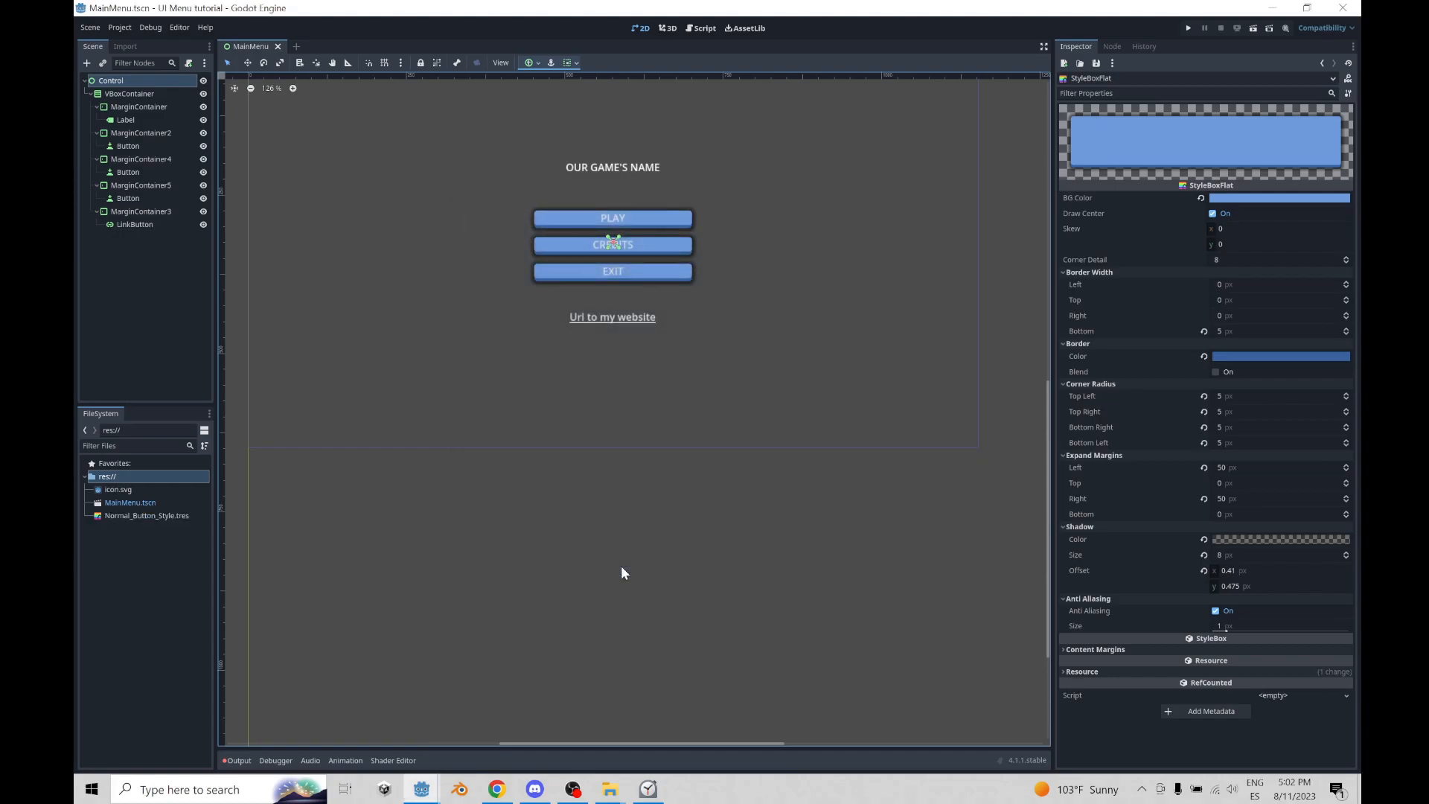
- Duplicate the Normal_Button_Style.tres resource as Pressed_Button_Style.tres
click(125, 518)
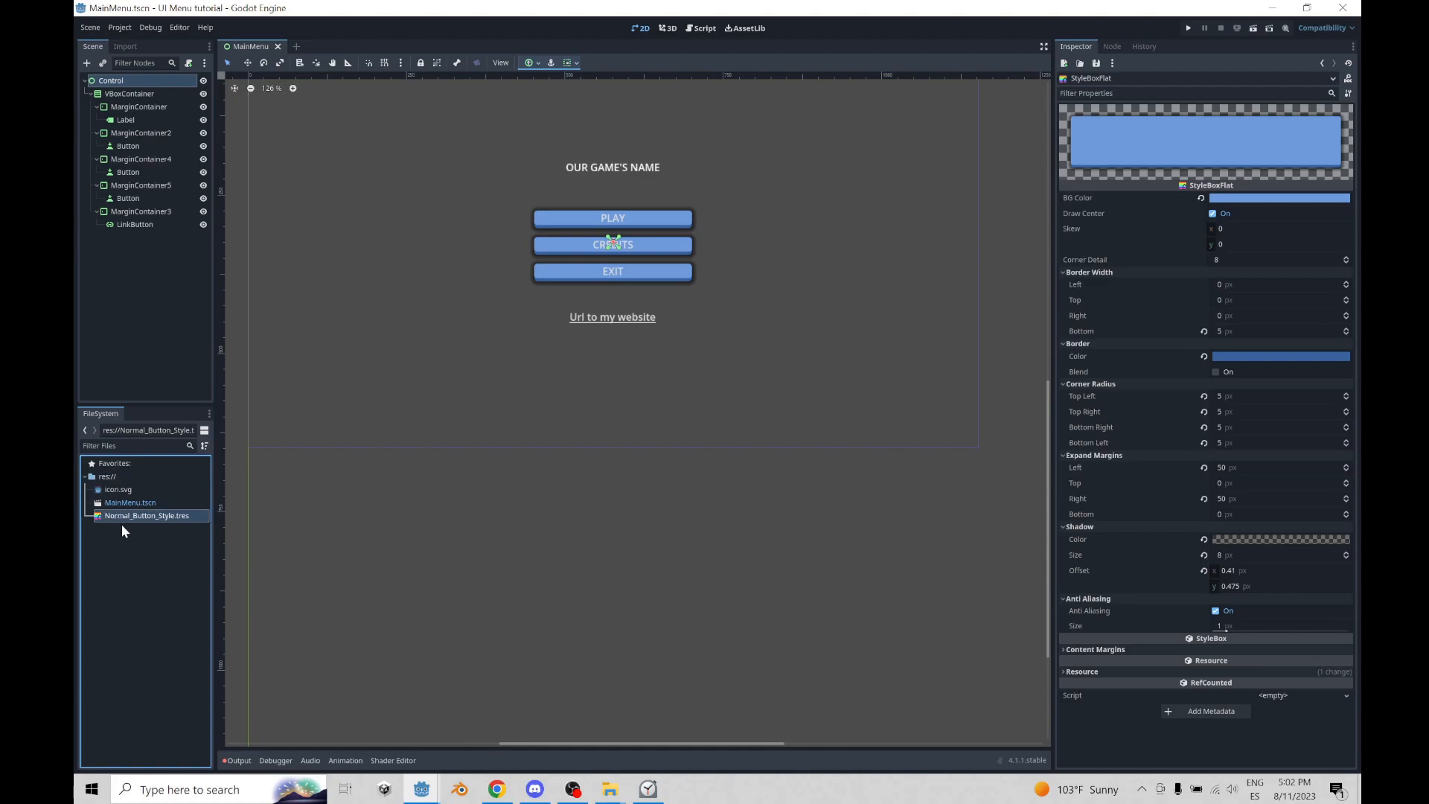
key(ctrl+d)
click(689, 401)
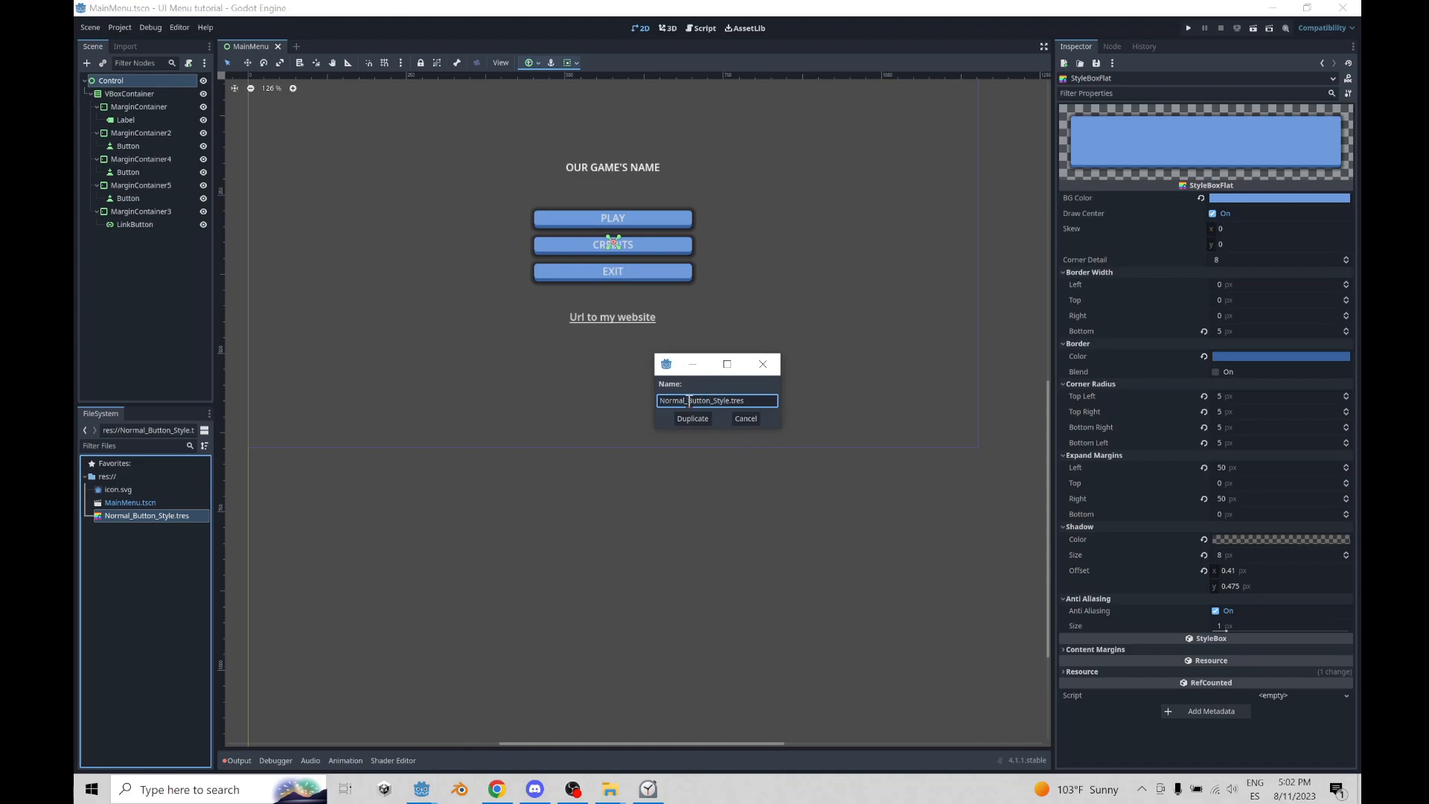
drag(688, 401, 600, 396)
text(Pressed)
click(693, 419)
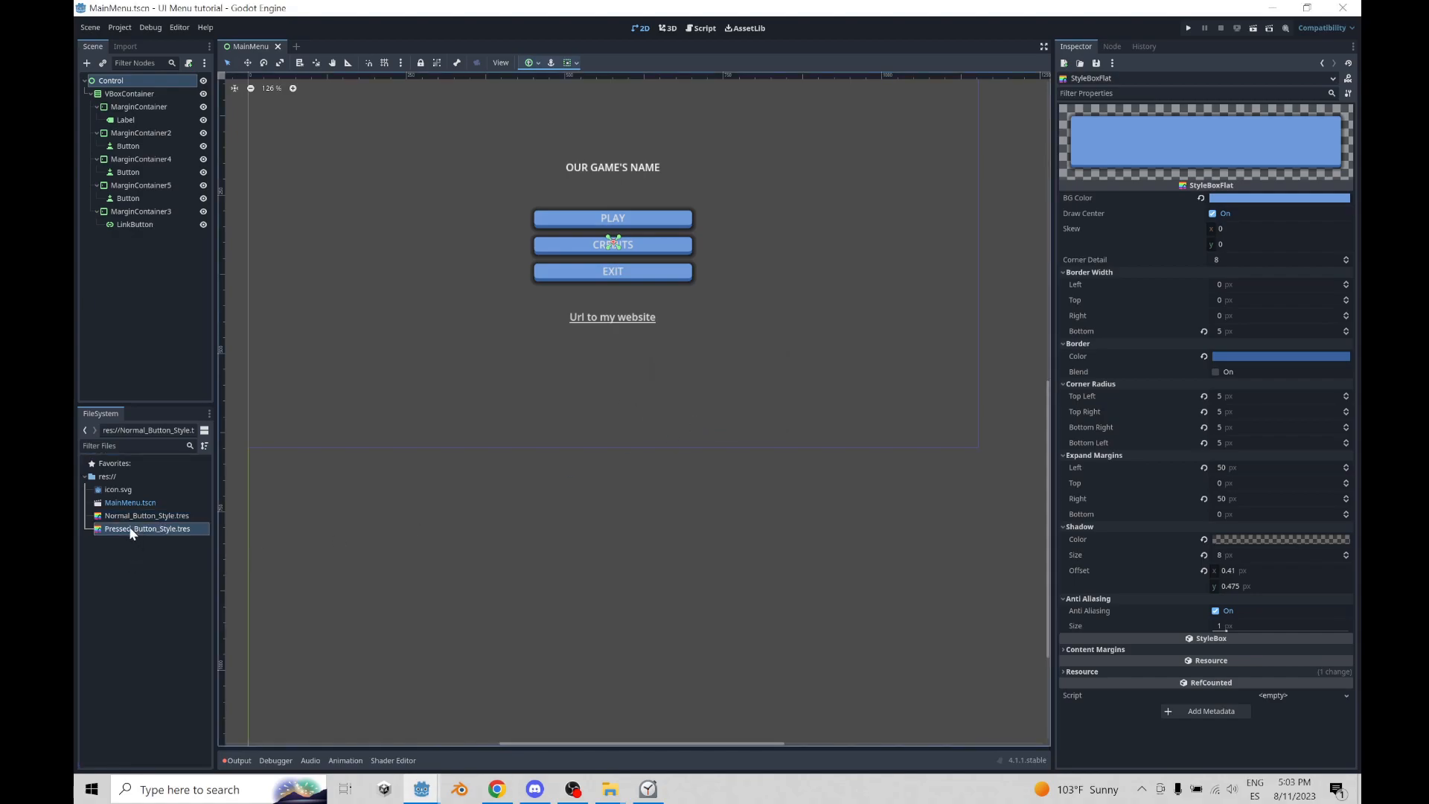
- Duplicate the Pressed_Button_Style.tres resource as Hover_Button_Style.tres
key(ctrl+d)
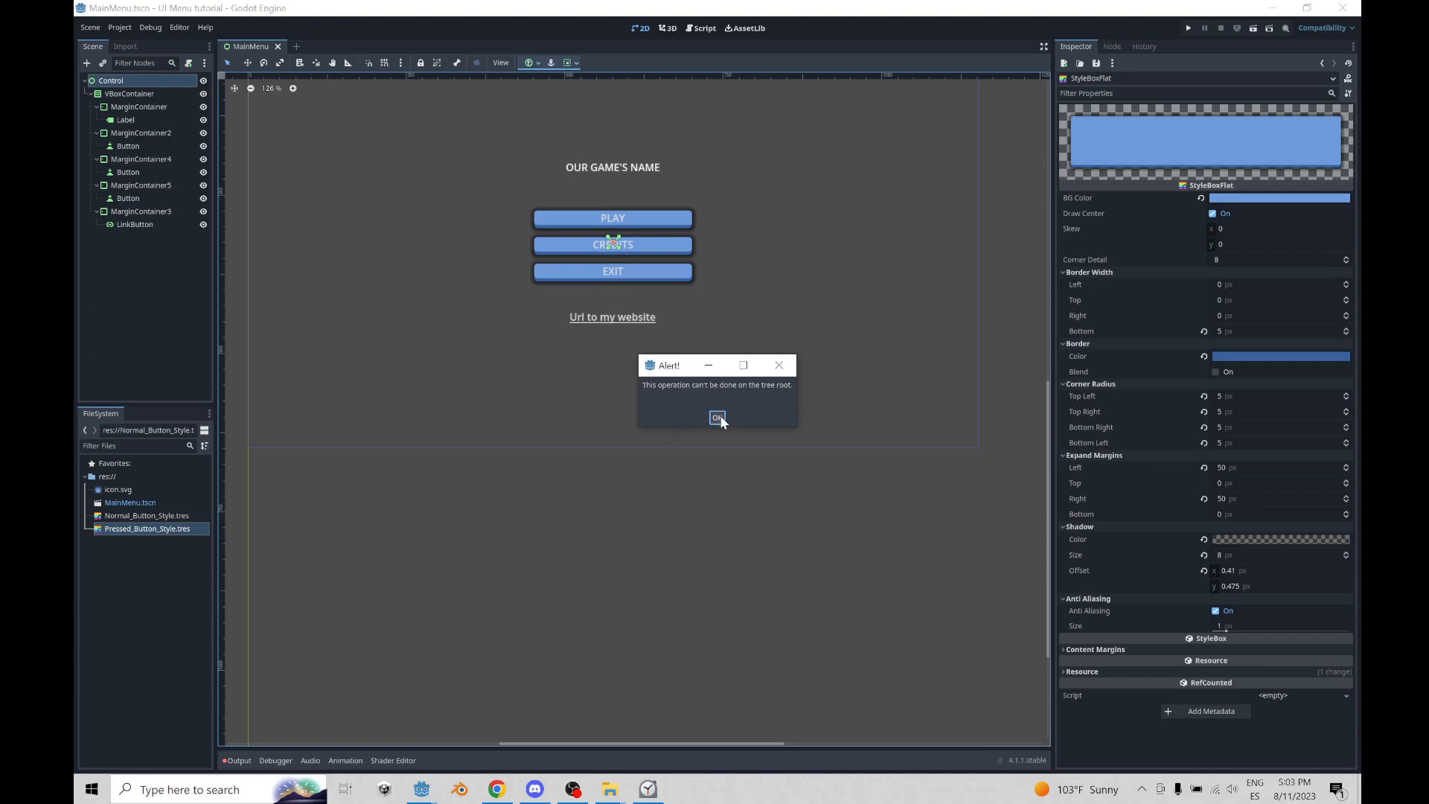
click(716, 418)
click(138, 530)
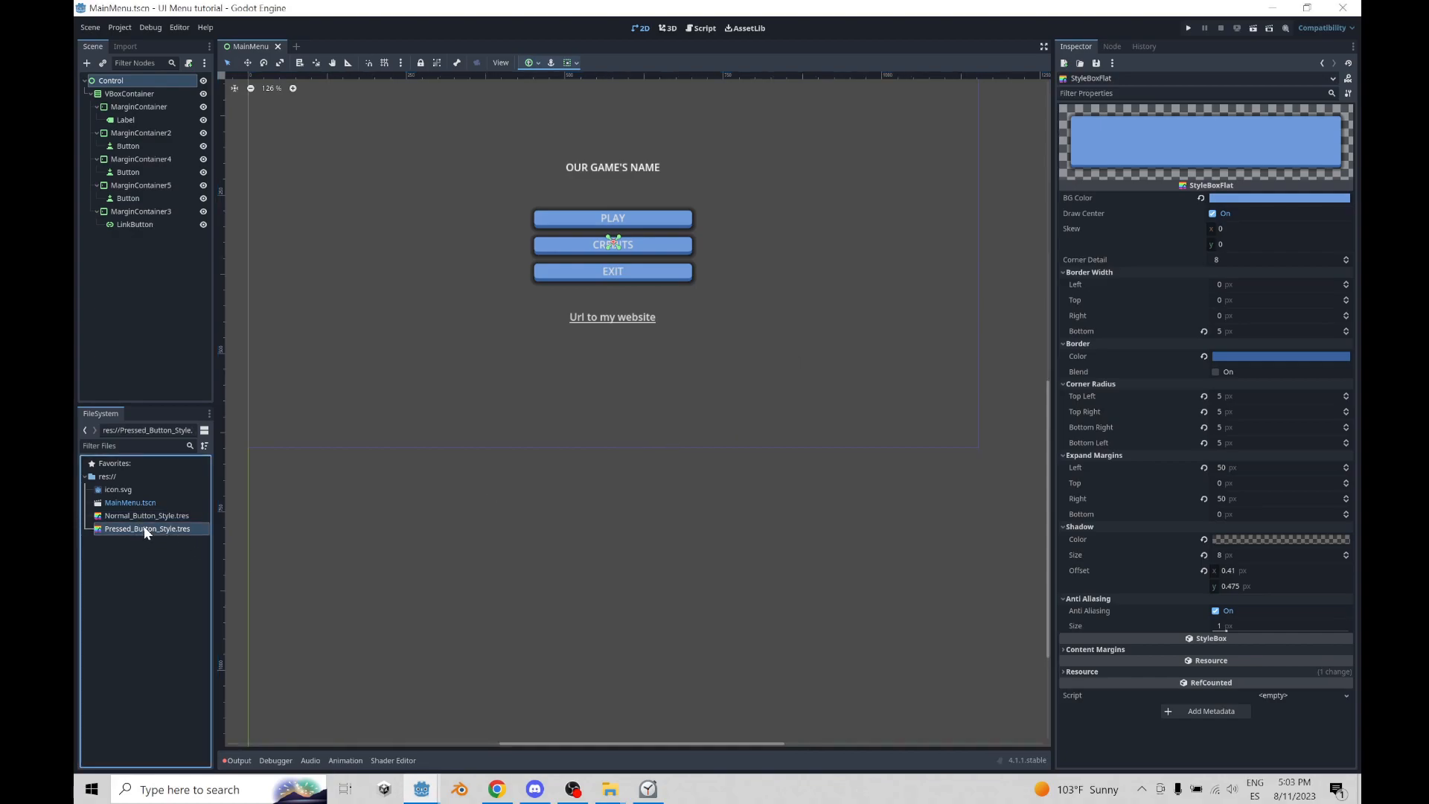
key(ctrl+d)
click(685, 401)
drag(686, 400, 601, 399)
text(Hover_Button_Style.tres)
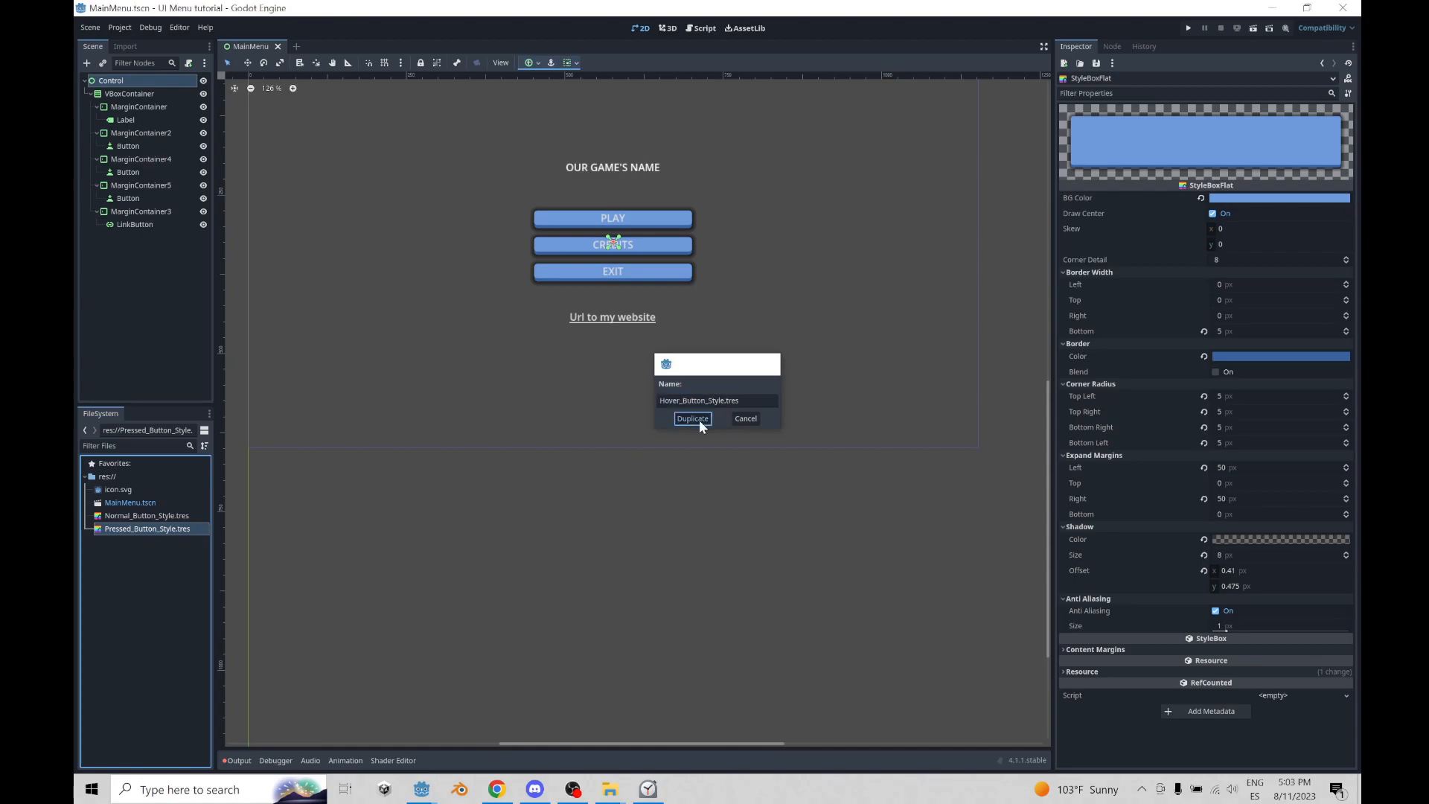
click(698, 419)
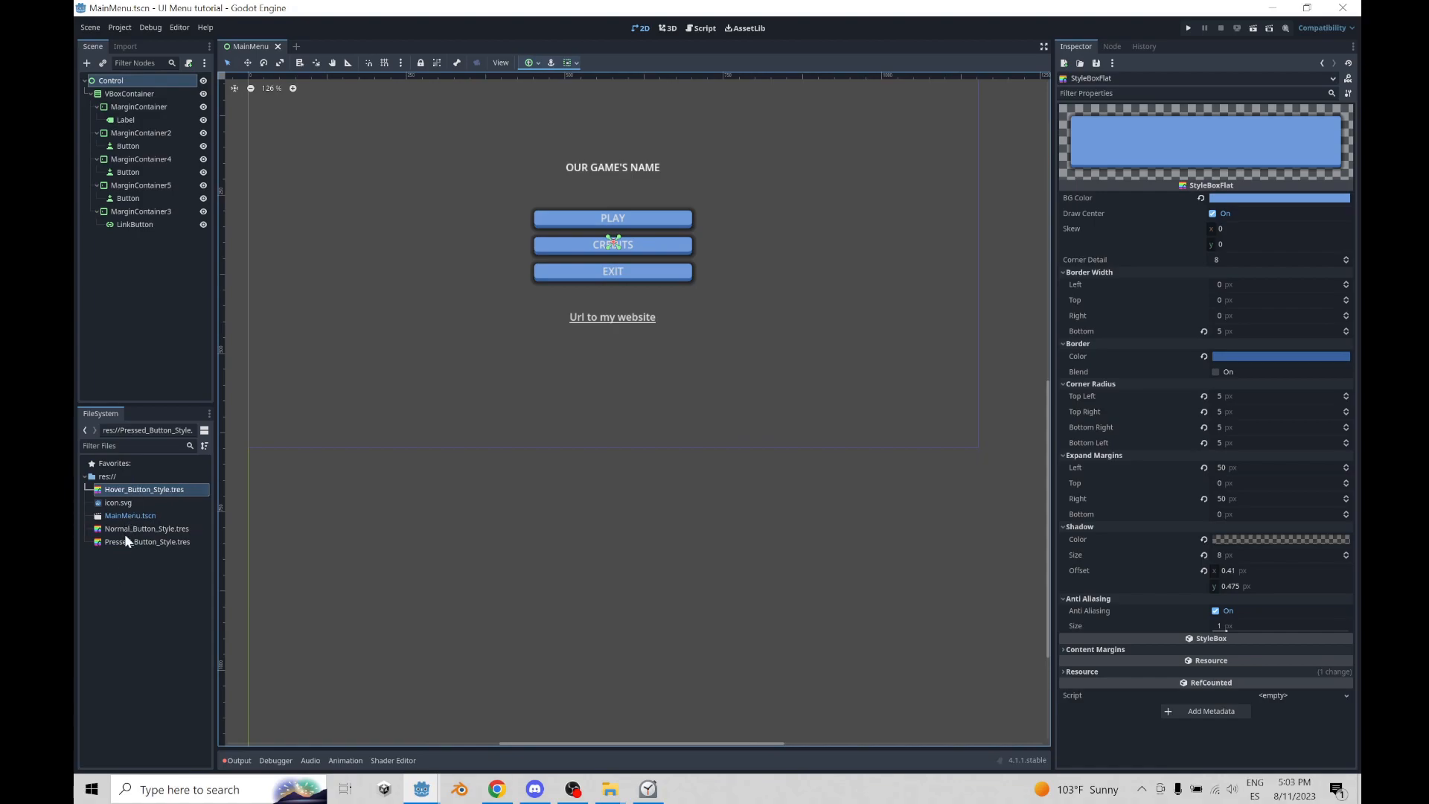
- Lighten the background color of Hover_Button_Style.tres to the pale blue a9c6ef
click(123, 489)
click(1250, 199)
drag(1352, 262, 1353, 238)
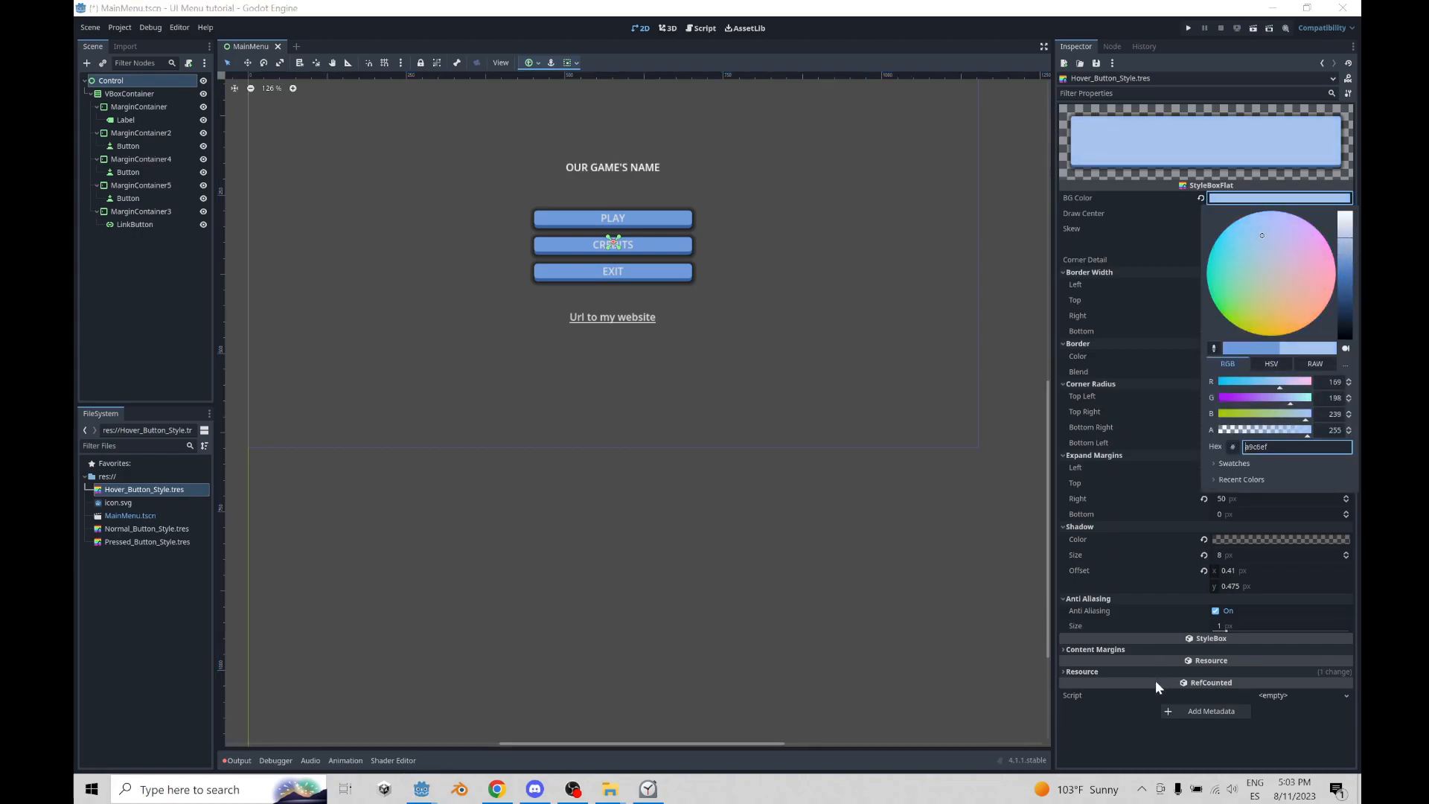
click(1113, 743)
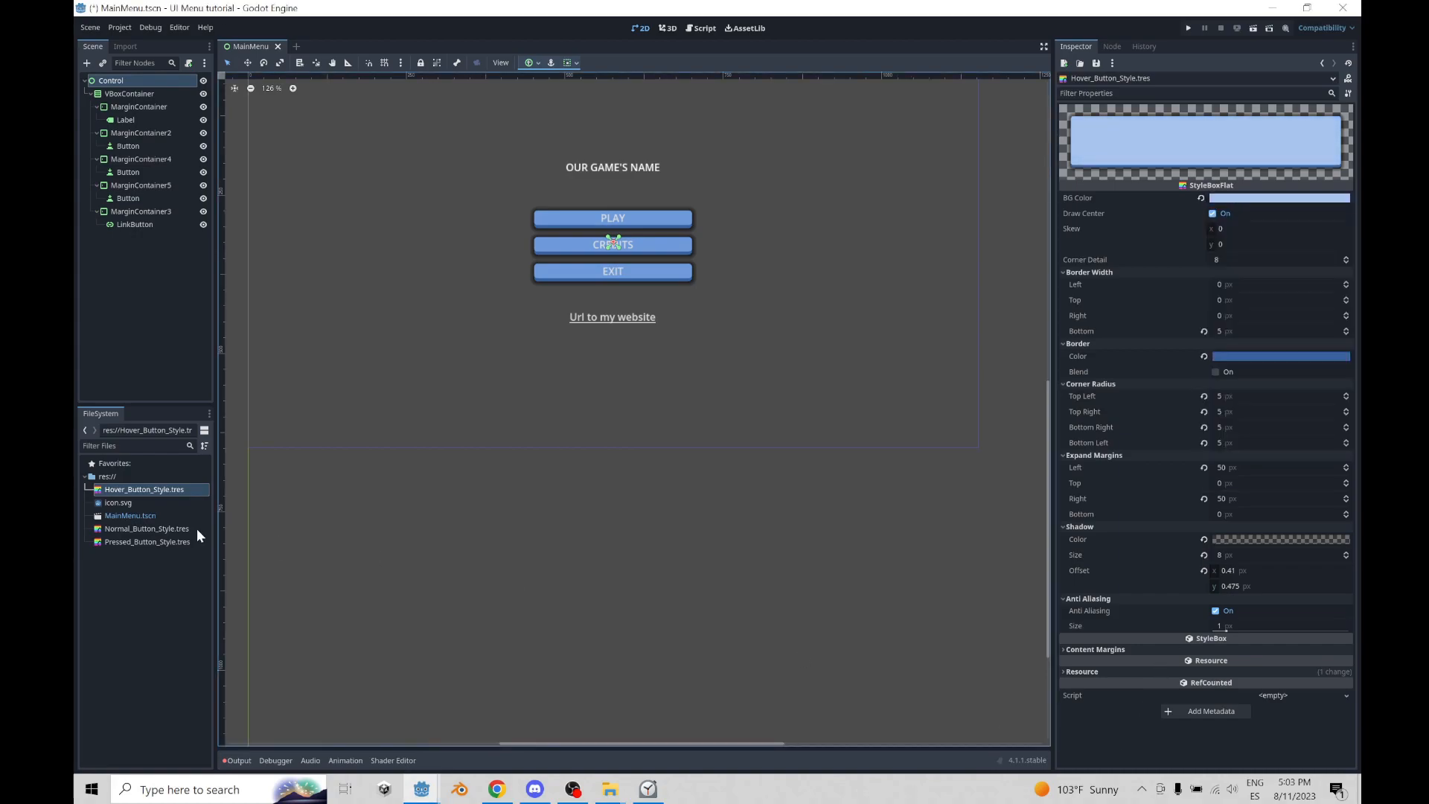
- Darken the background color of Pressed_Button_Style.tres to the deep blue 315992
click(123, 541)
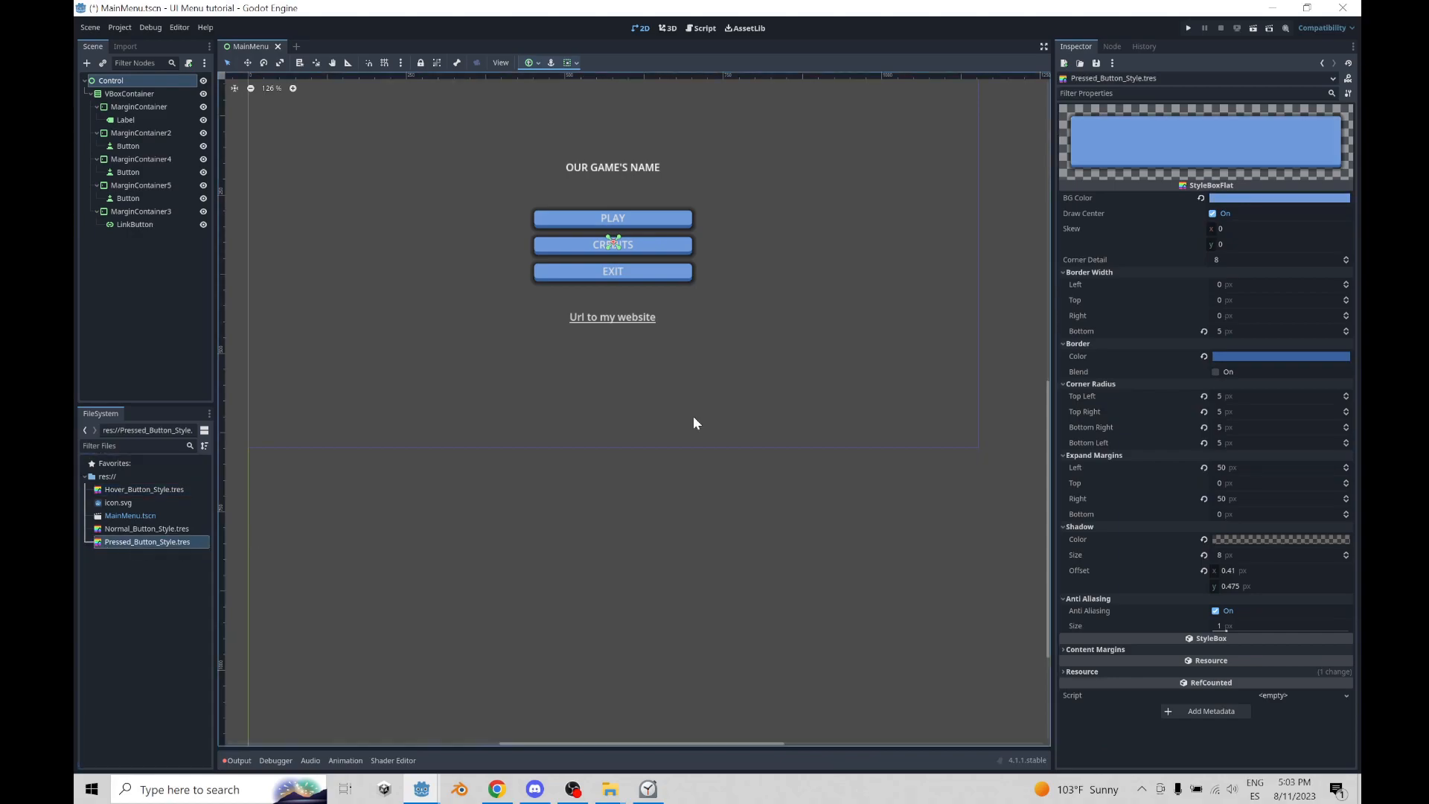
click(1292, 200)
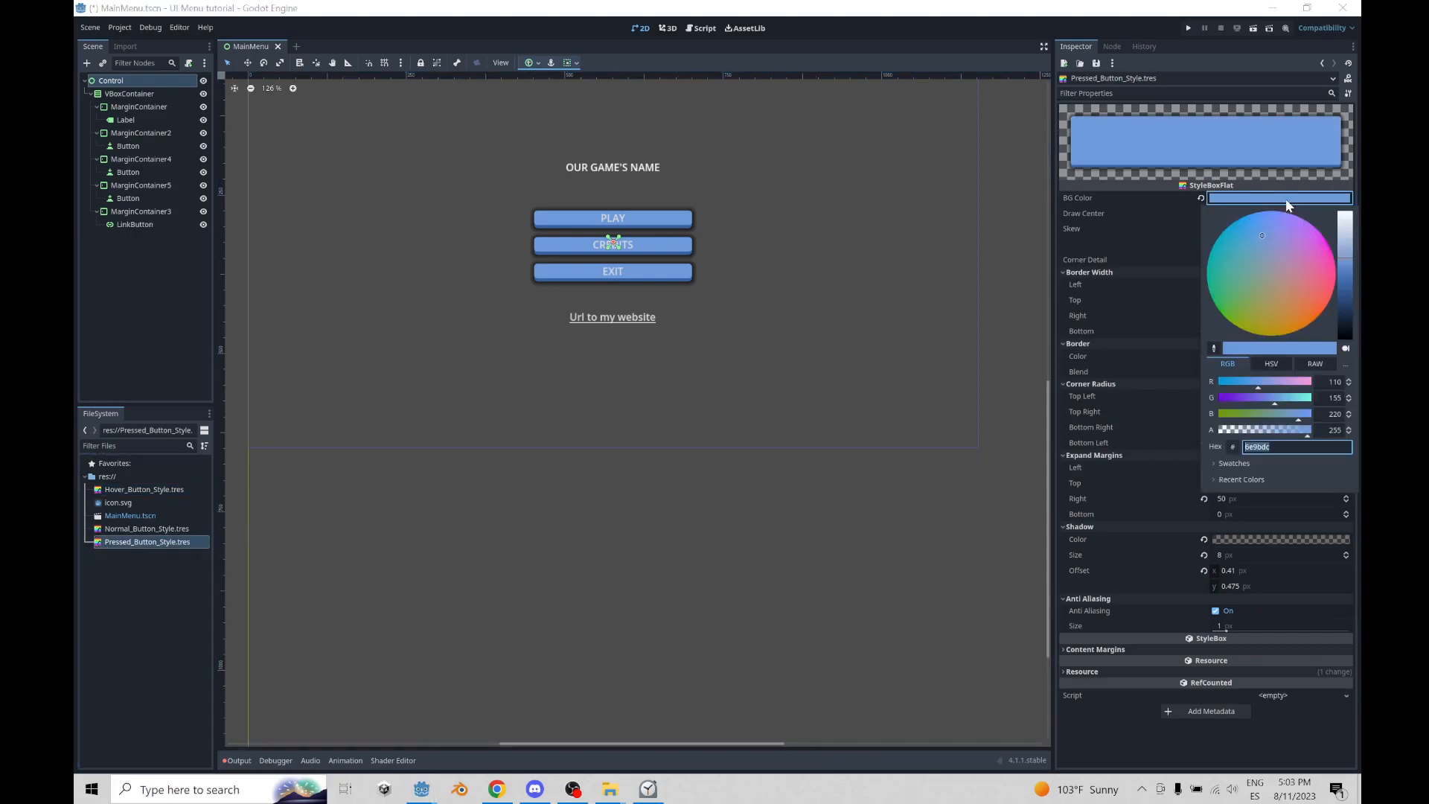
click(1345, 282)
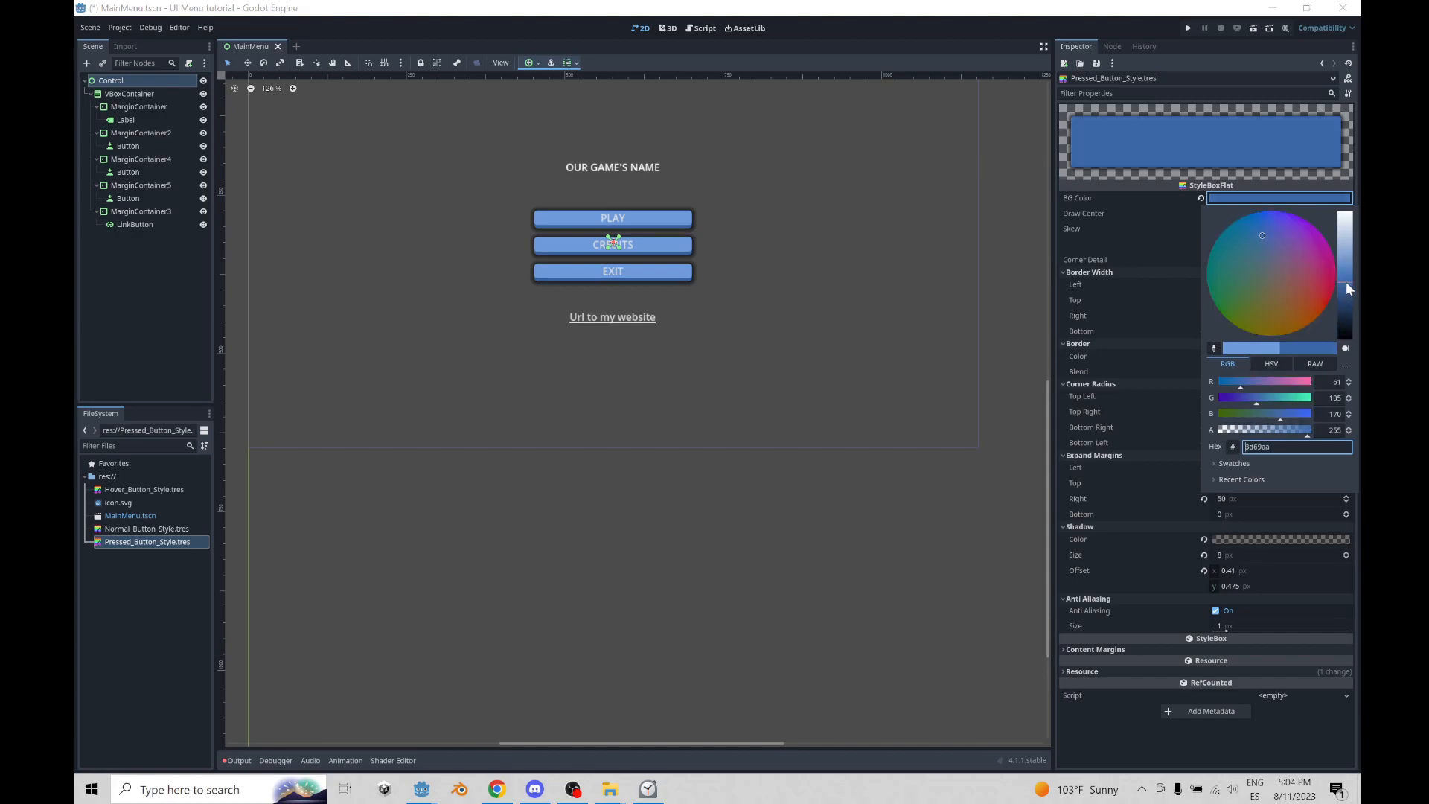
drag(1345, 282, 1346, 290)
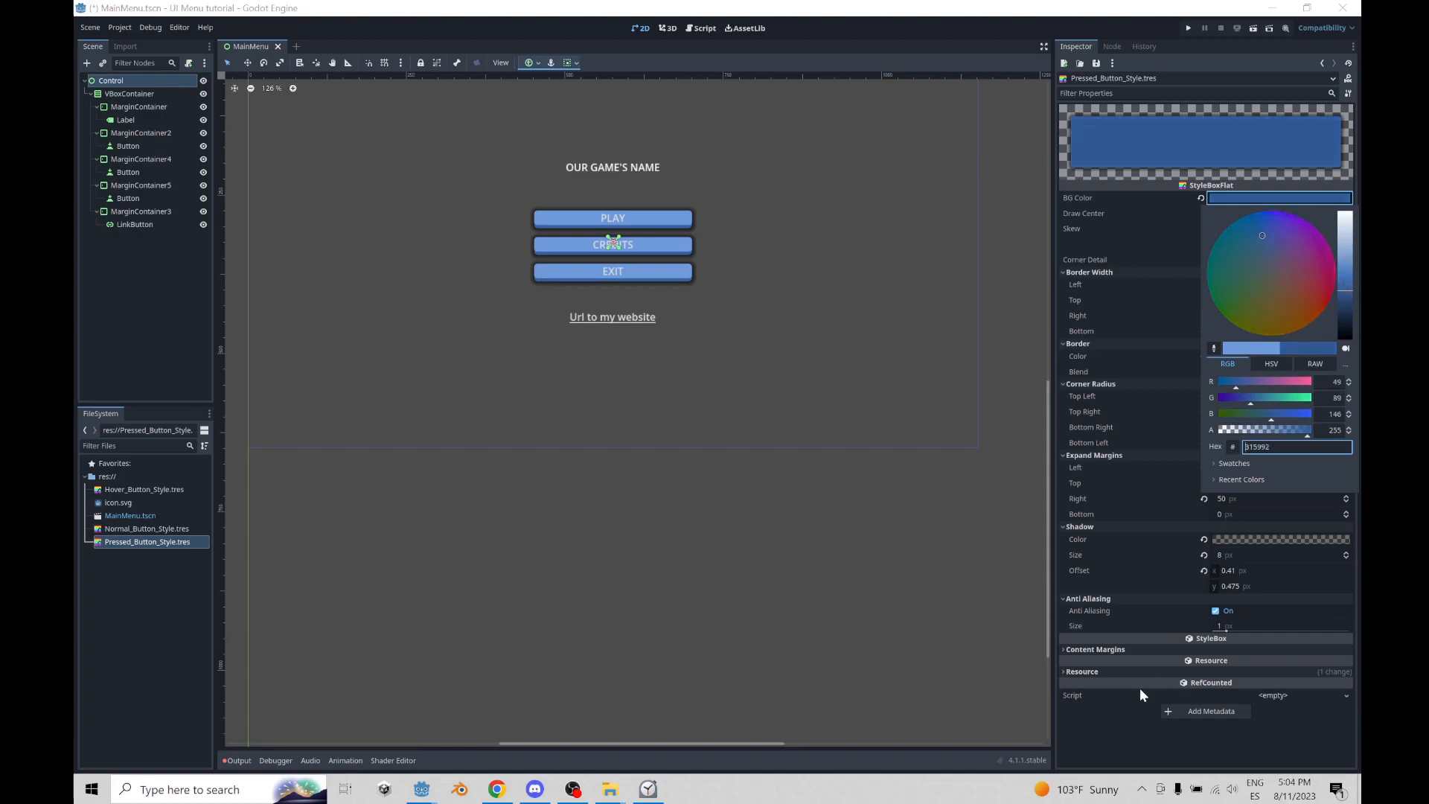
click(1131, 730)
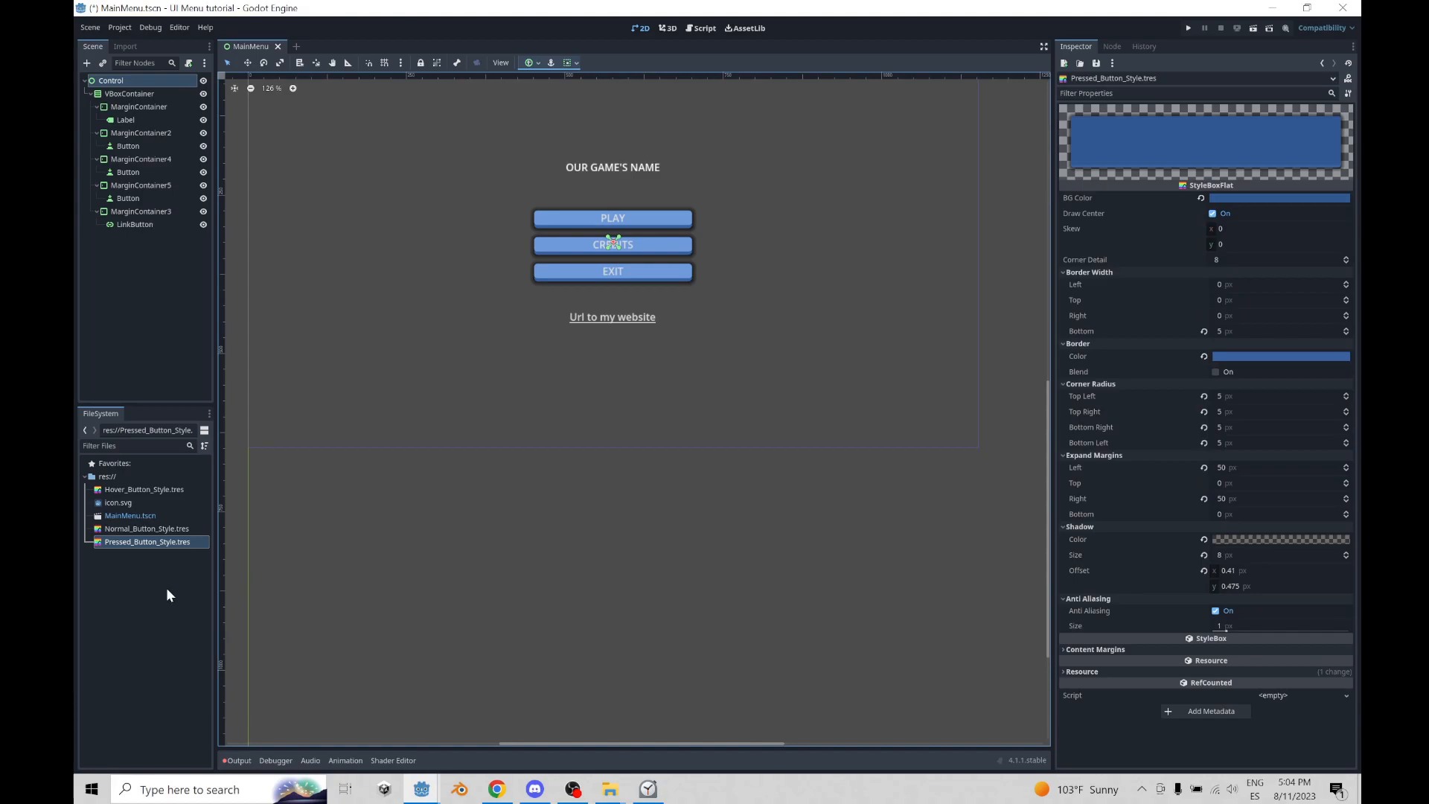
- Load Hover_Button_Style.tres as the theme's hover Button style and Pressed_Button_Style.tres as its pressed style
click(145, 490)
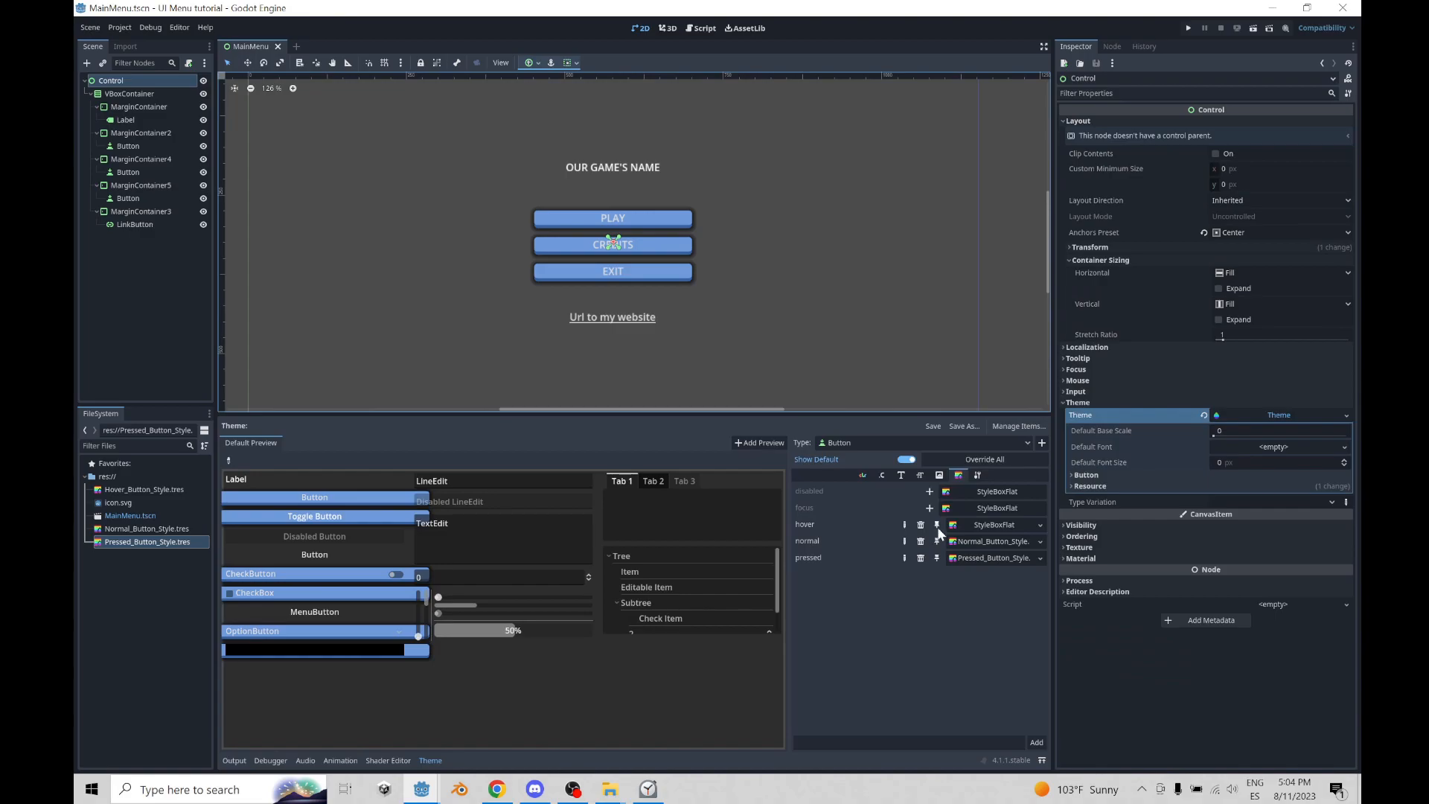
click(1040, 526)
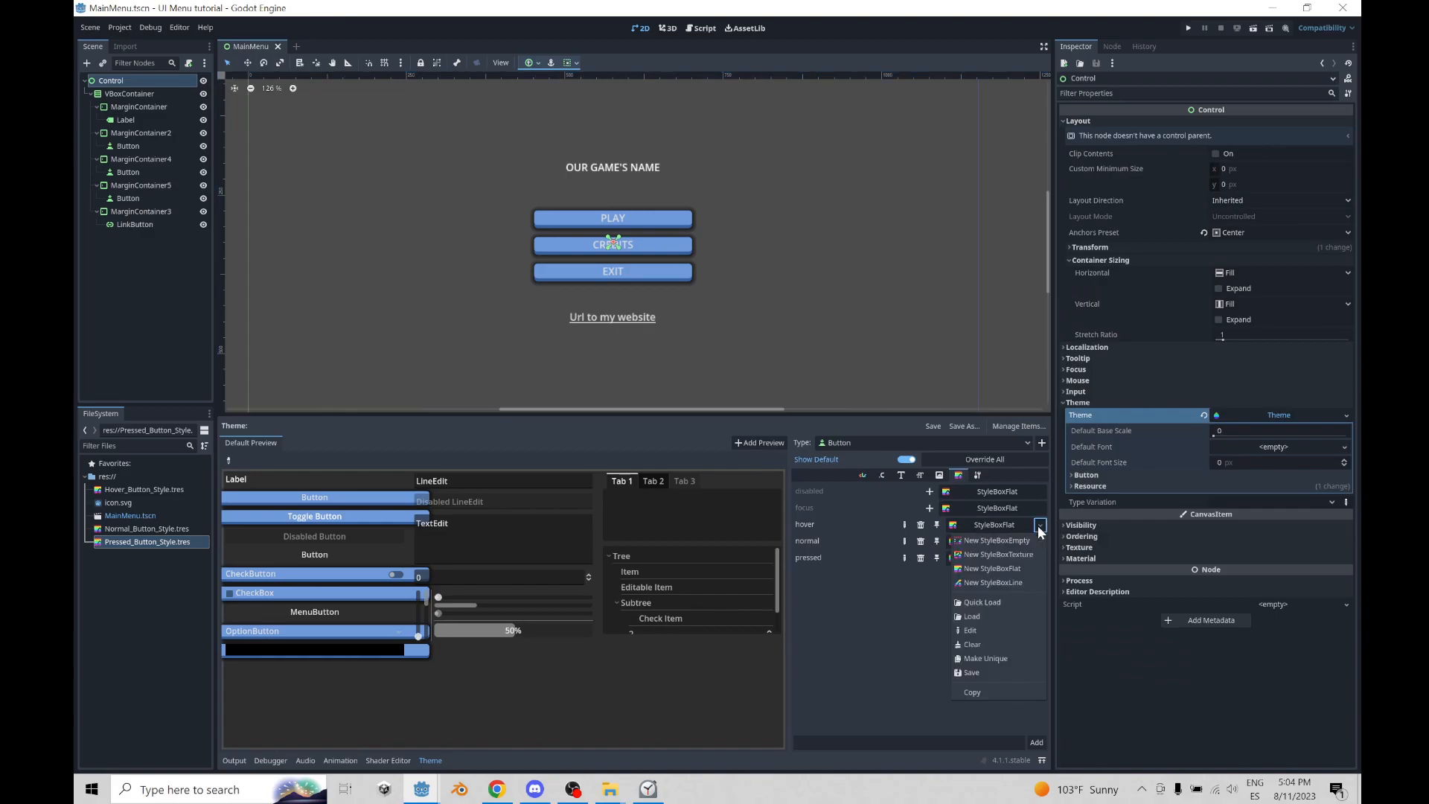
click(987, 615)
double_click(567, 284)
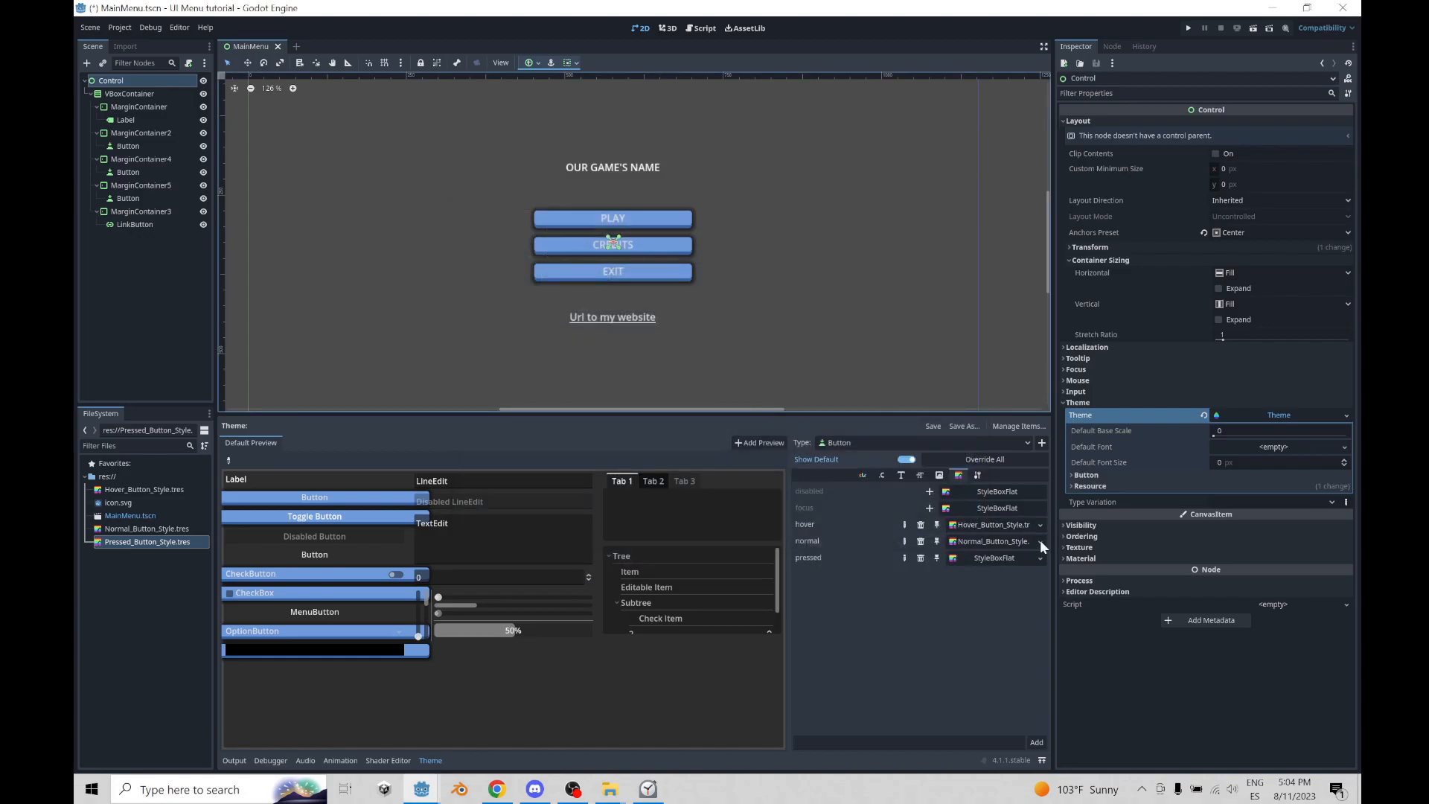
click(1041, 559)
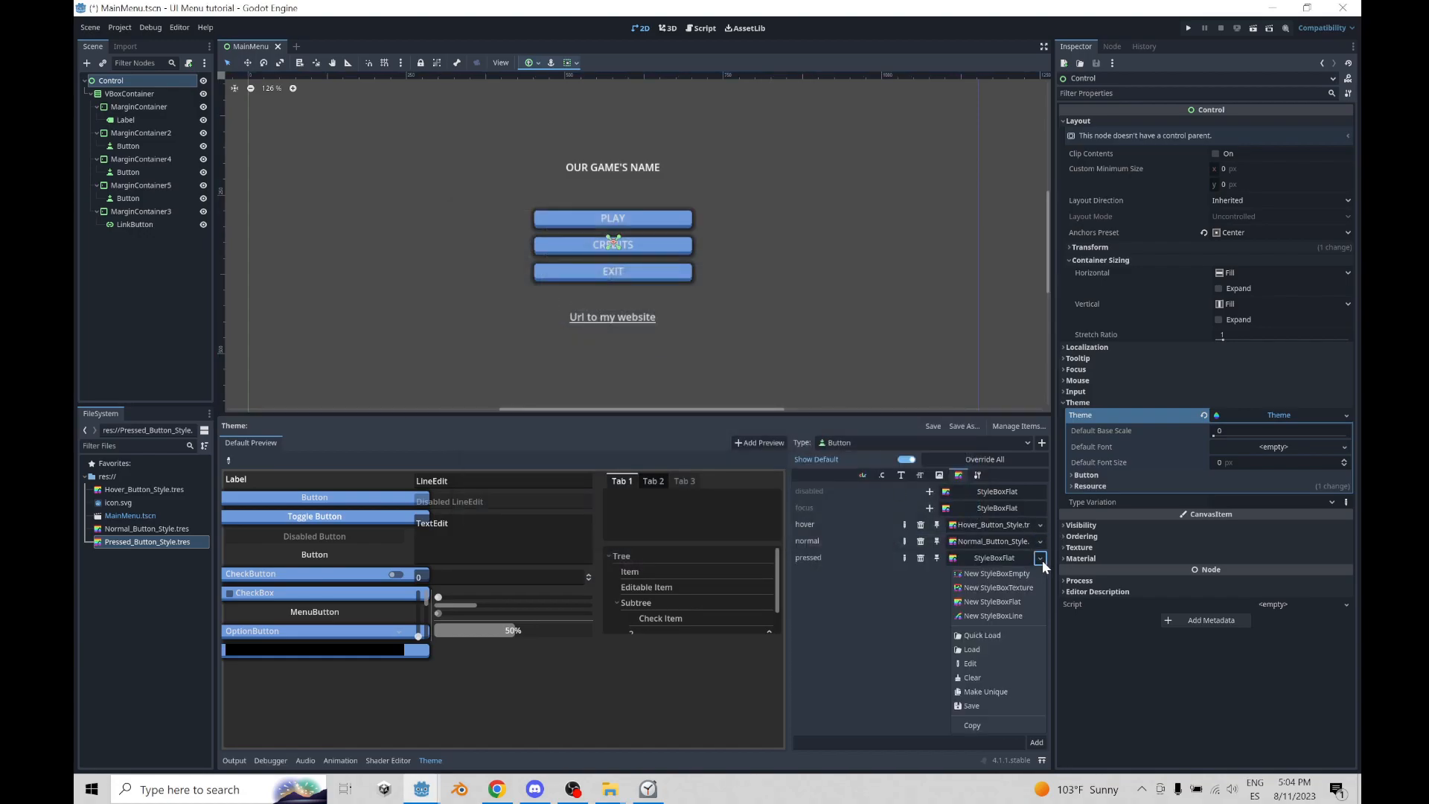
click(993, 651)
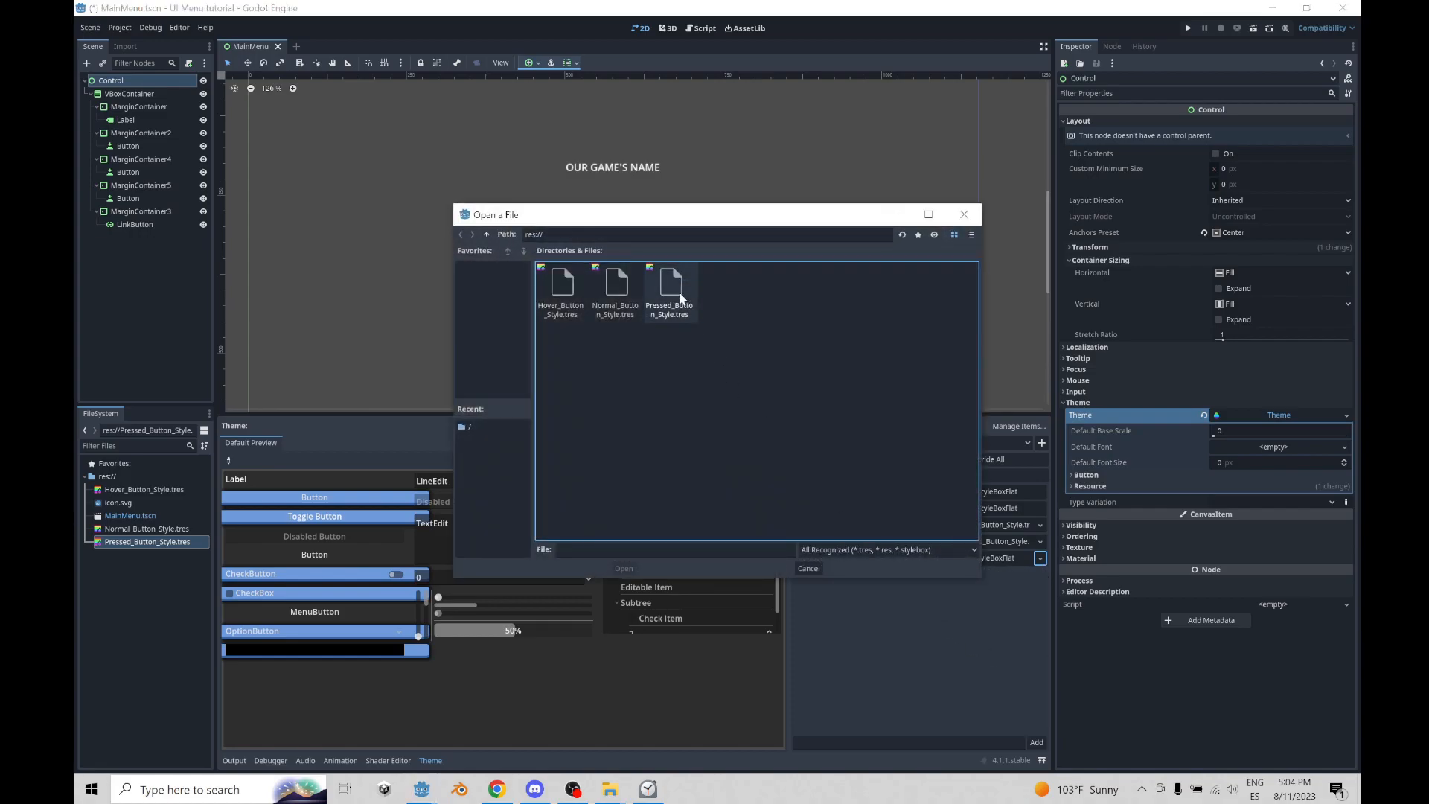
double_click(678, 292)
- Run the project, test the hover and pressed appearance of the PLAY, CREDITS and EXIT buttons, and close the game
key(F5)
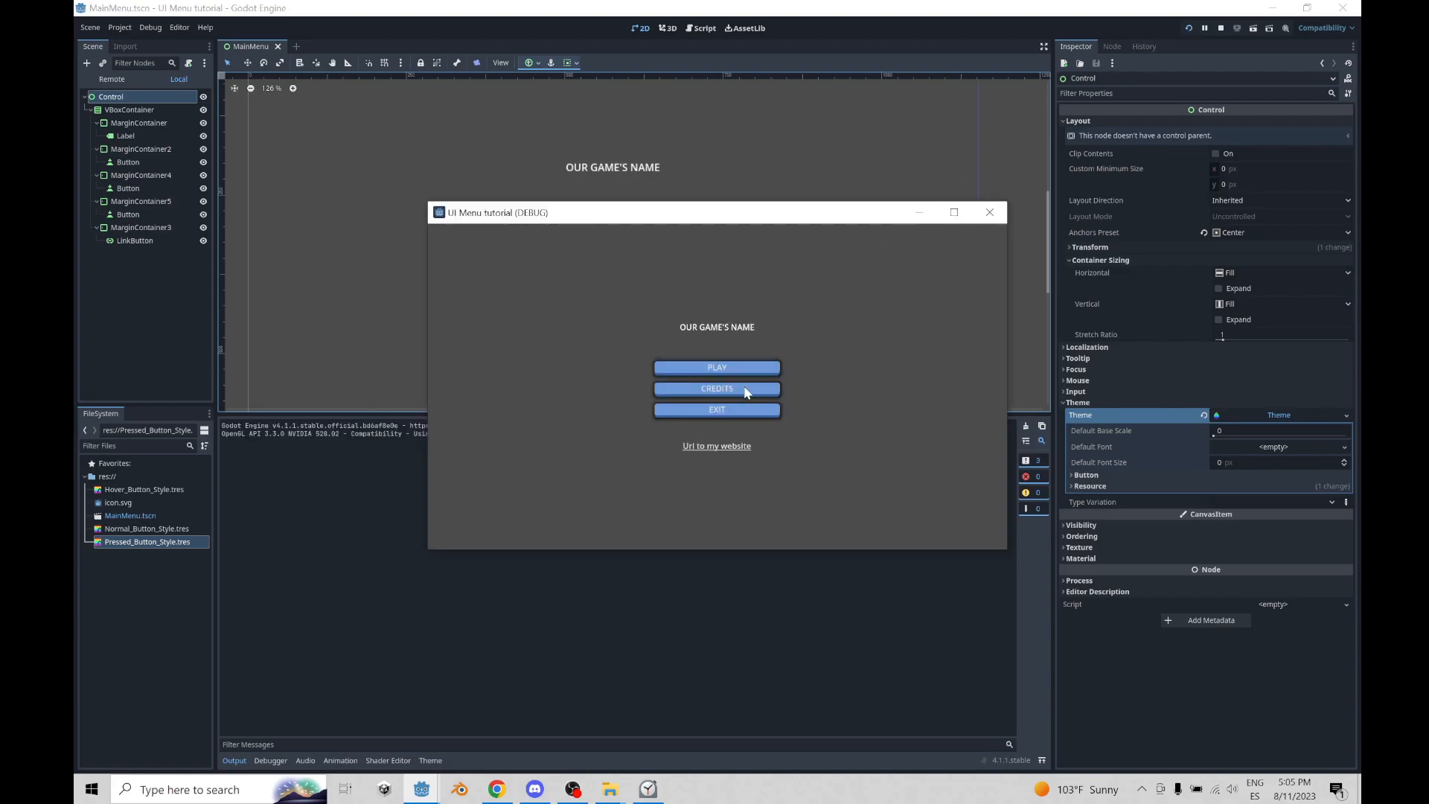
click(729, 375)
click(729, 374)
click(715, 412)
click(714, 372)
click(718, 374)
click(716, 388)
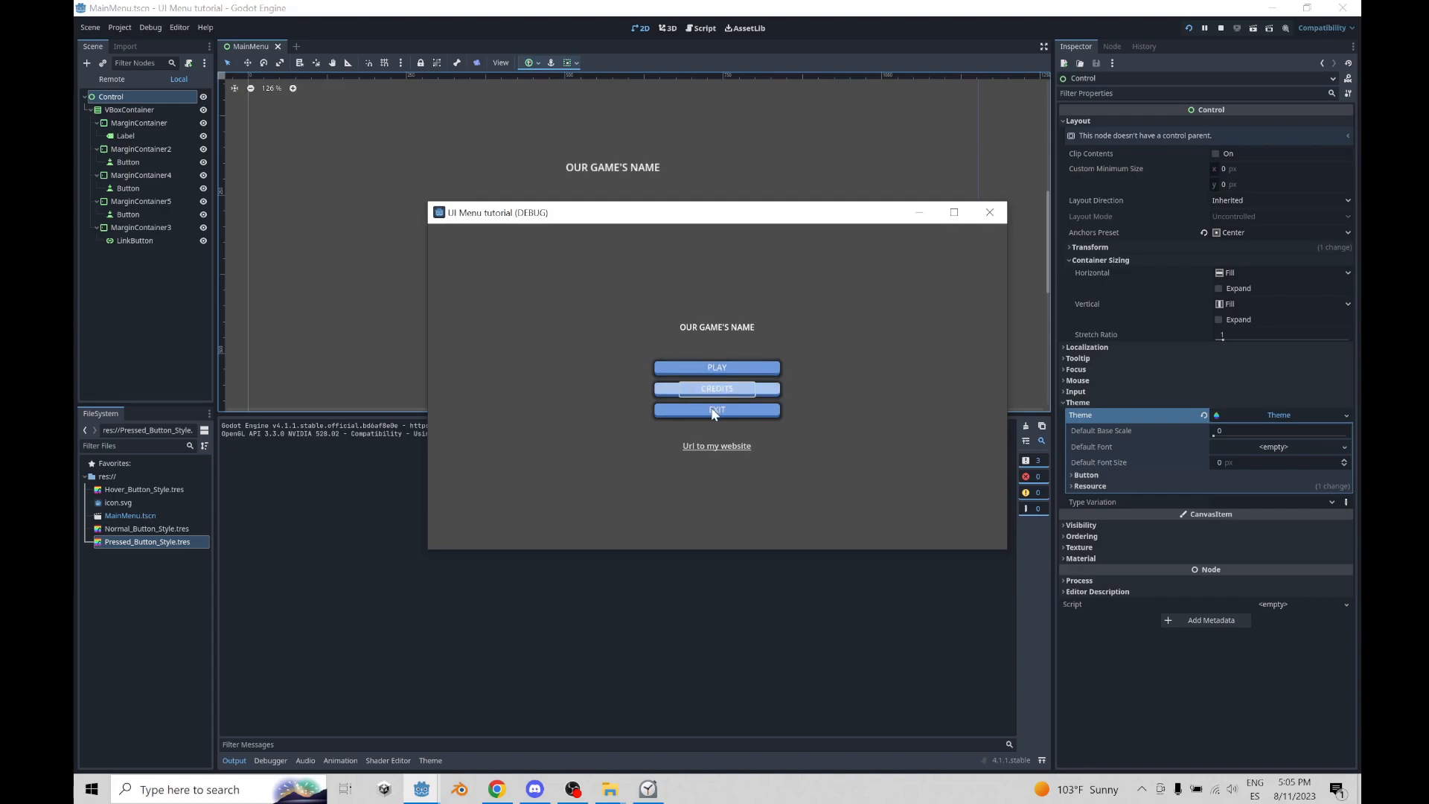
click(716, 410)
click(990, 216)
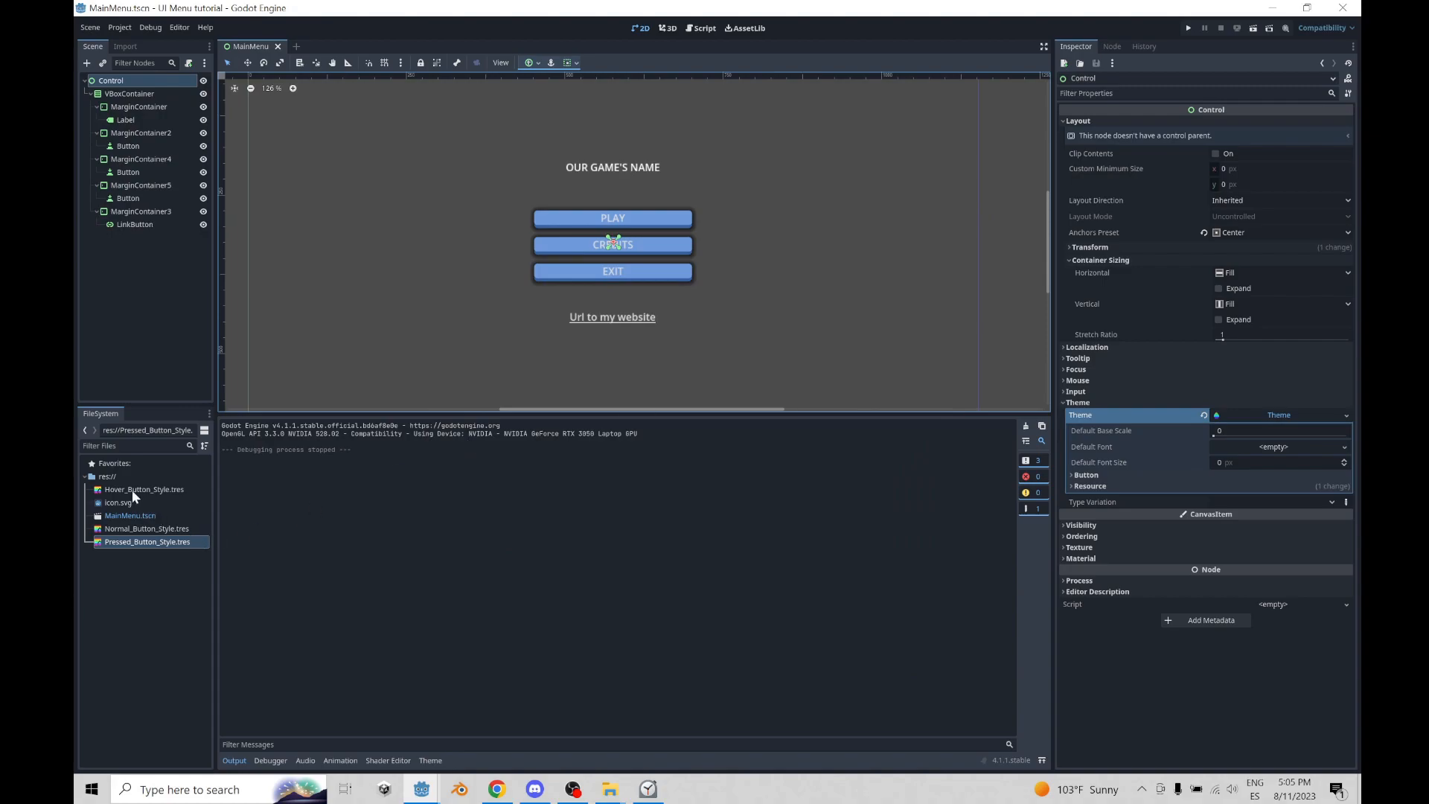
- Override the theme's focus style for Button with a new StyleBoxEmpty and save the scene
click(132, 489)
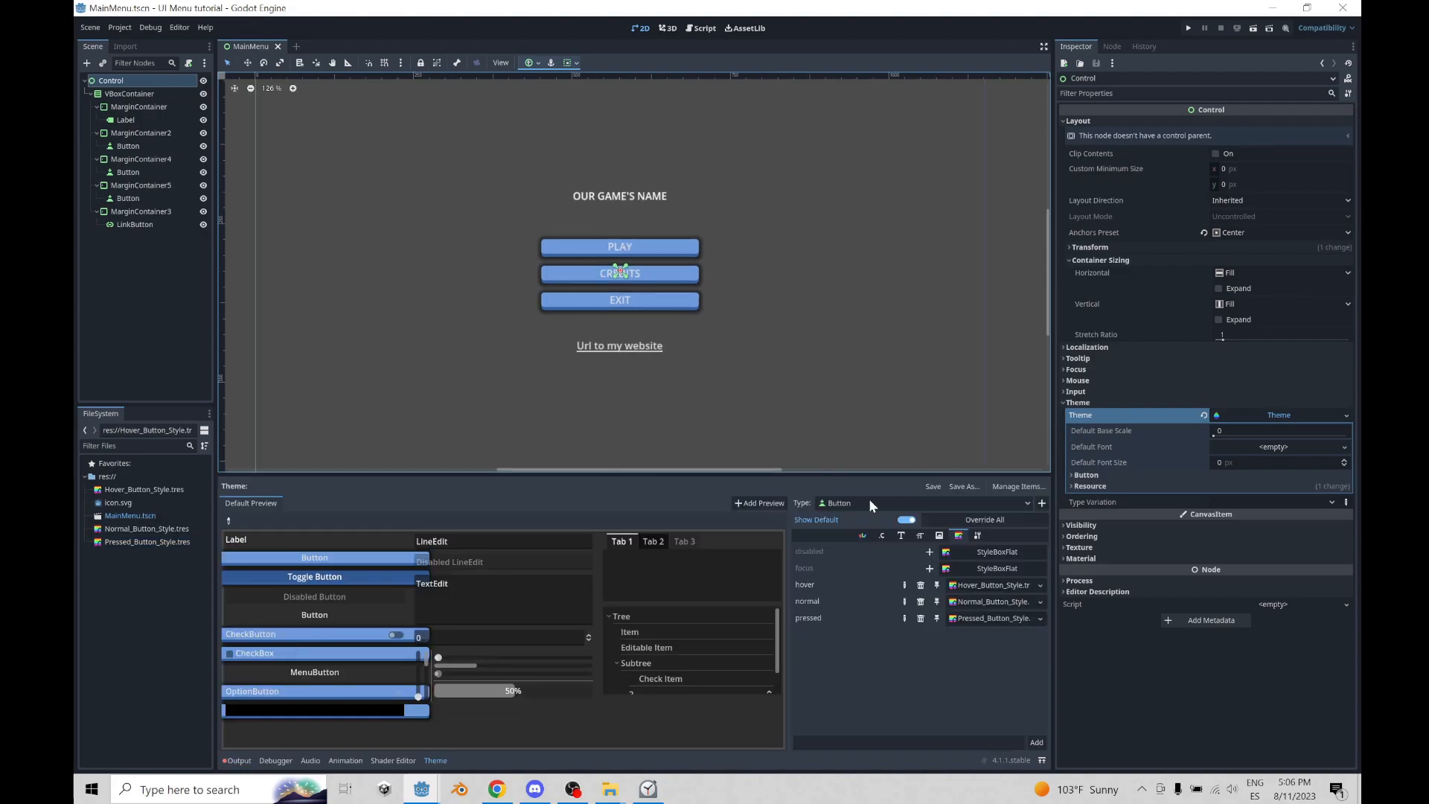
click(929, 568)
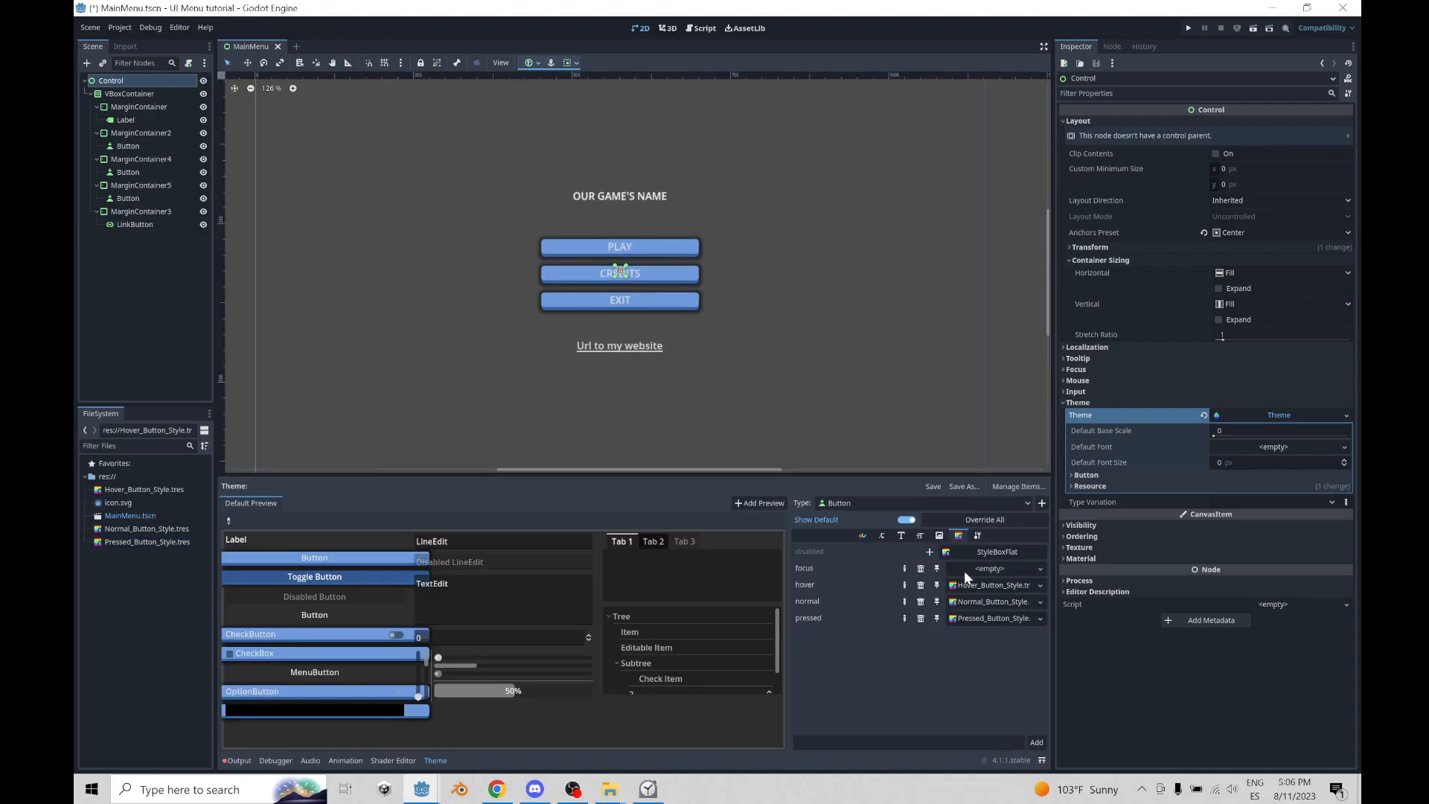
click(1003, 570)
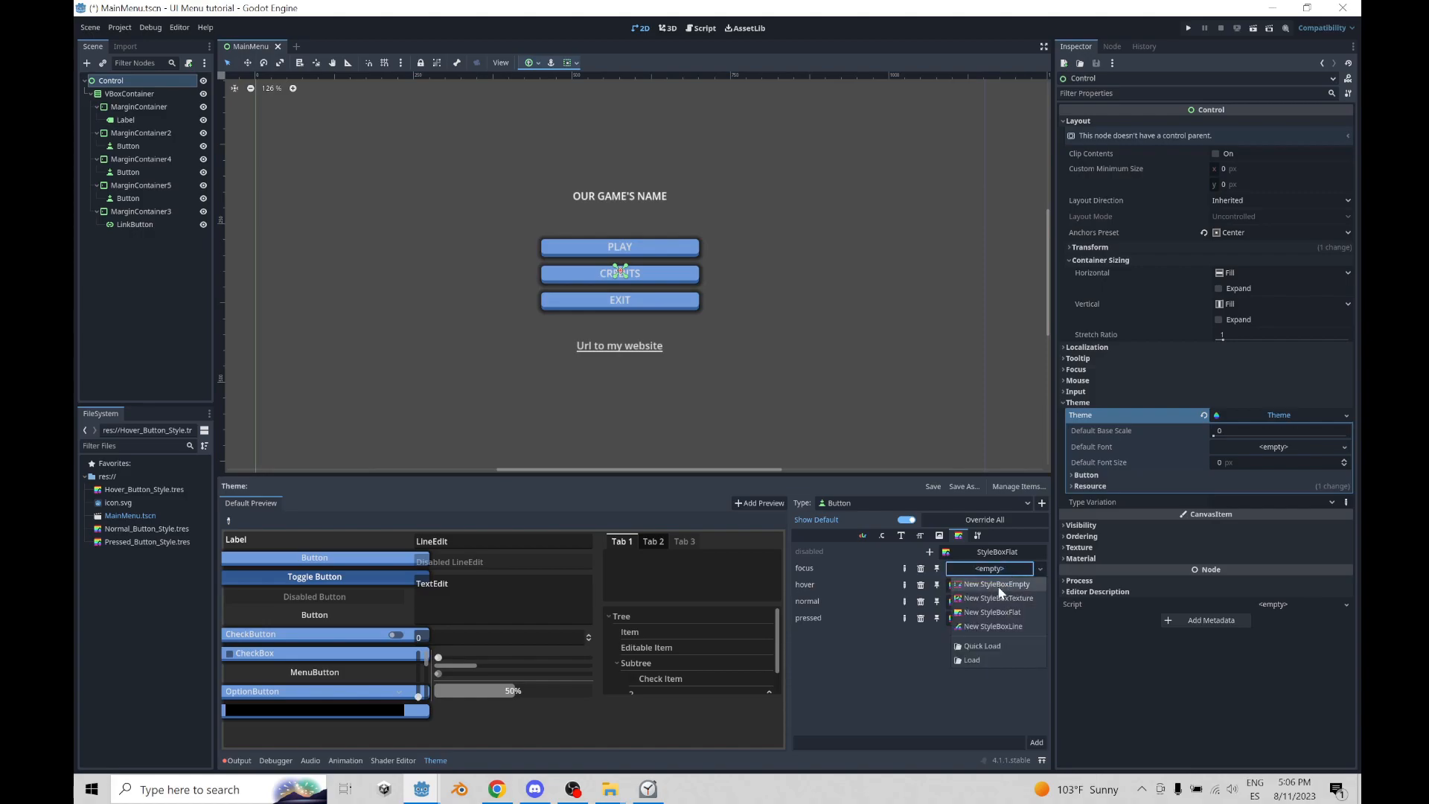
click(997, 584)
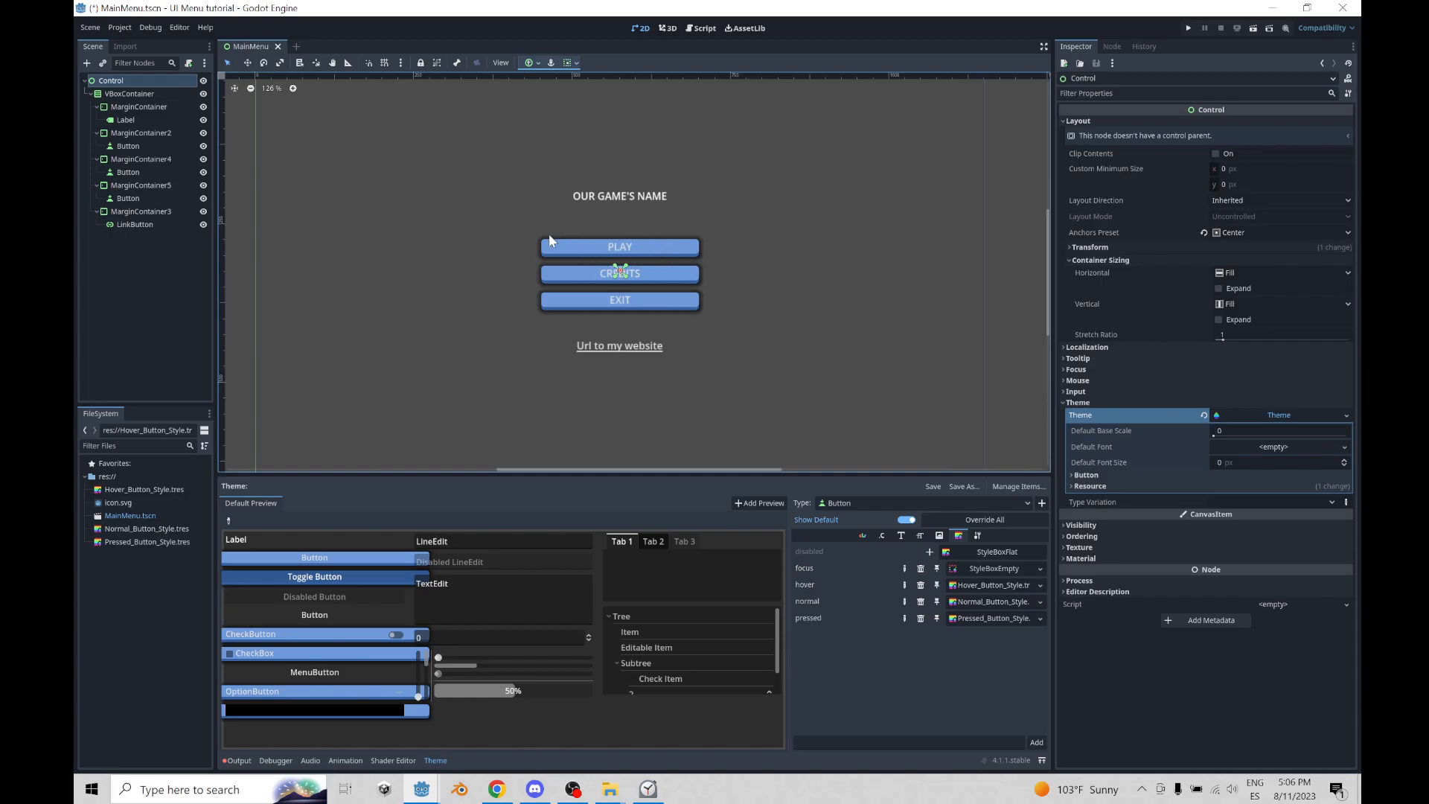
key(ctrl+s)
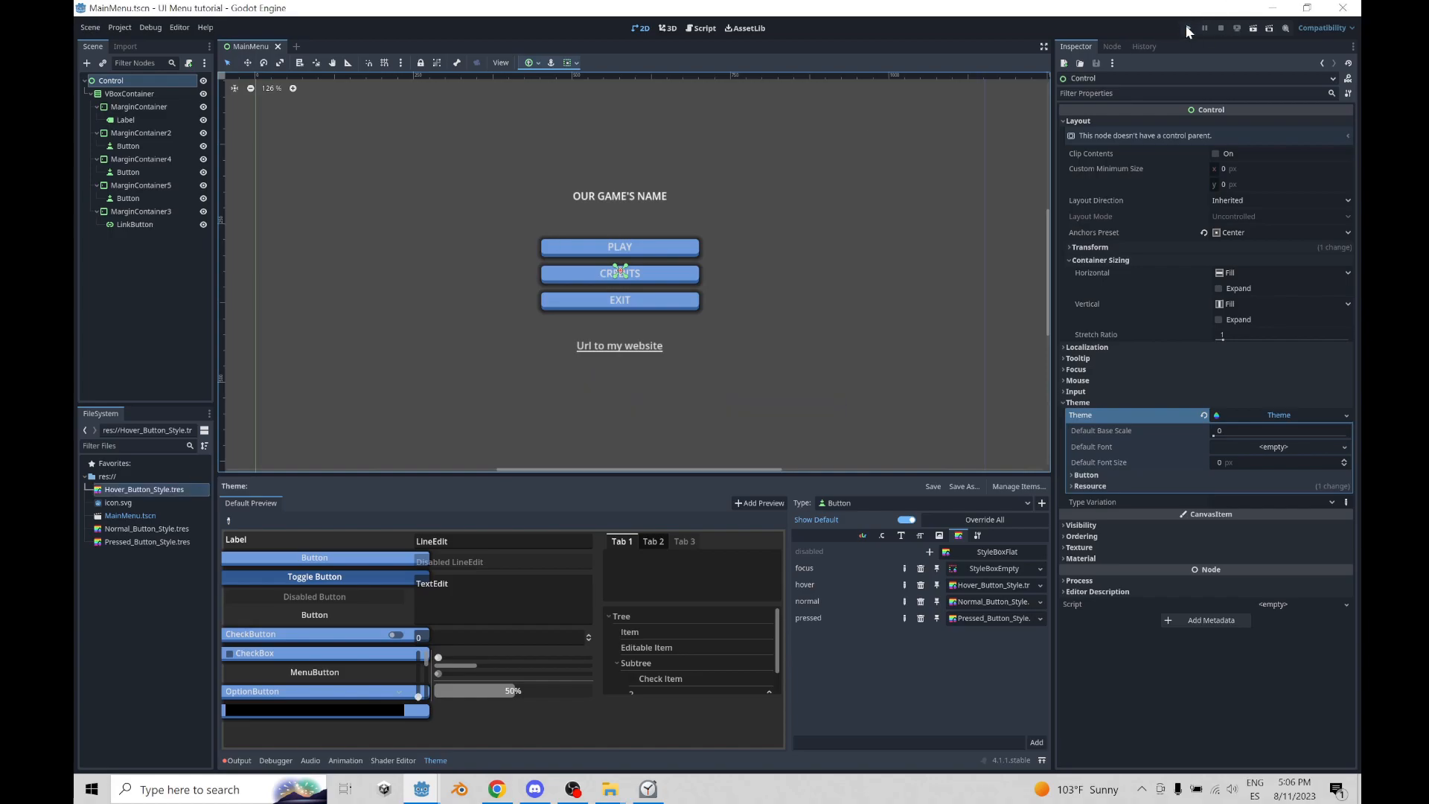
- Run the project again with its window maximized and check the menu's scaling and button styles
click(1188, 28)
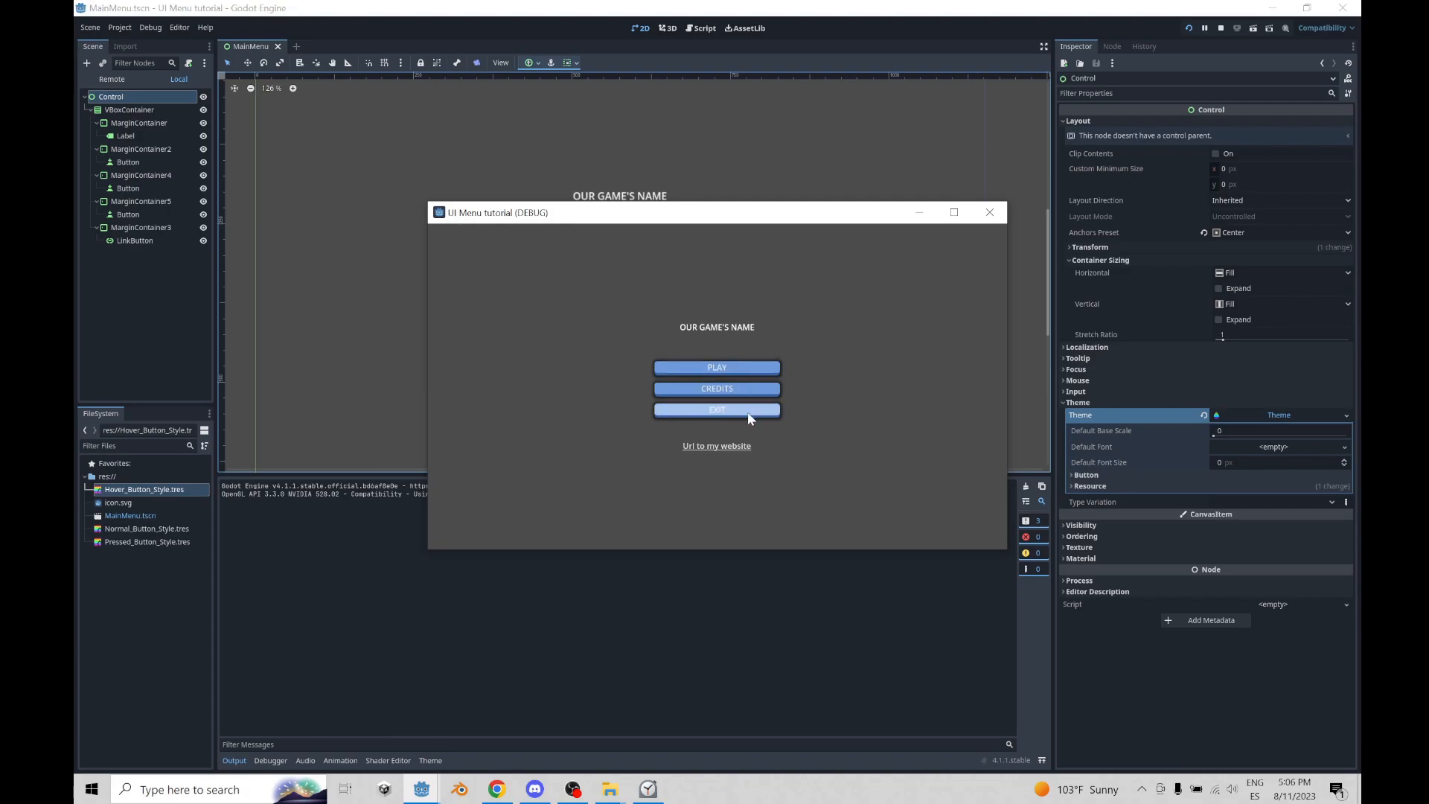
click(953, 212)
click(741, 407)
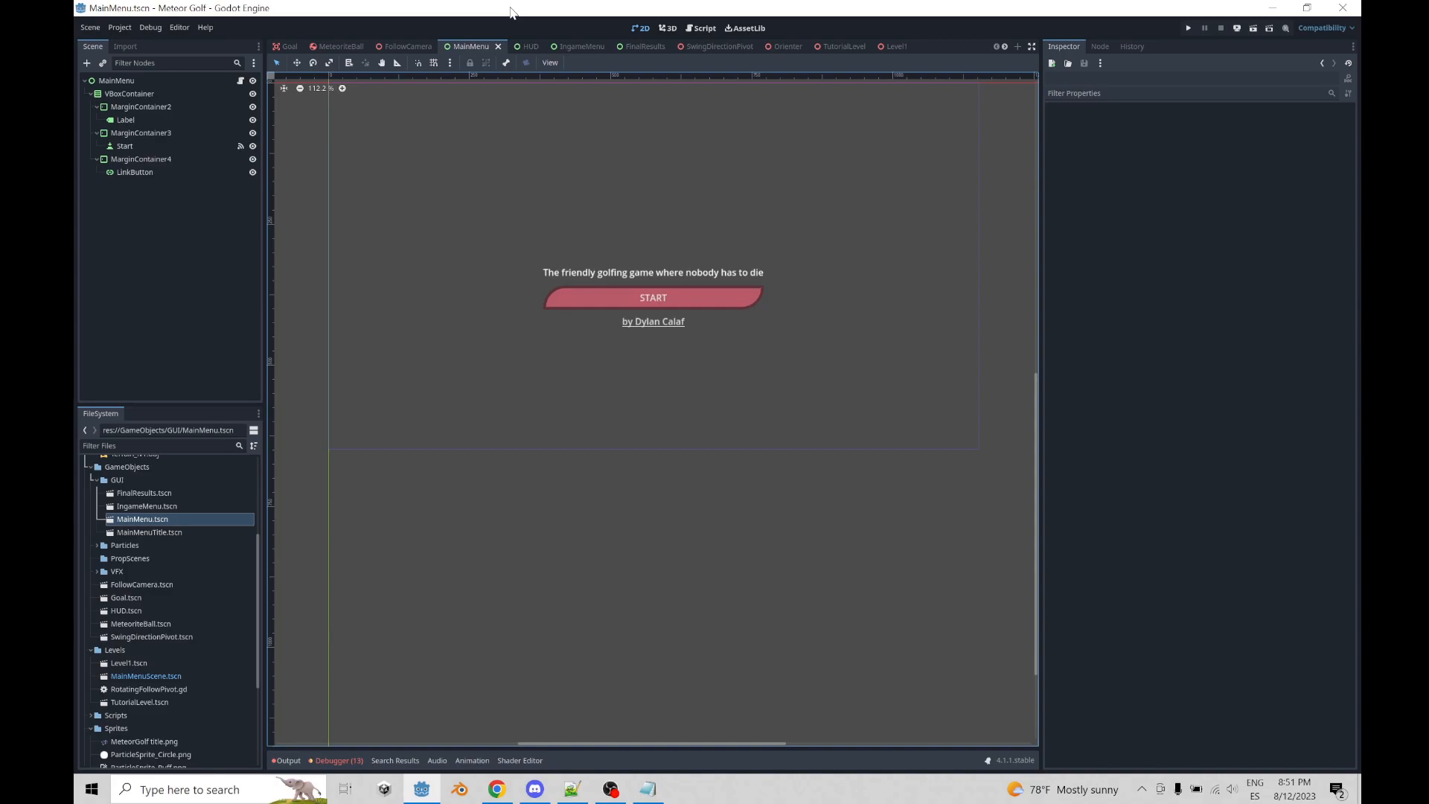
- Open MainMenuScene.tscn from the Levels folder of the Meteor Golf project and run the game to preview it
scroll(125, 652, down, 1)
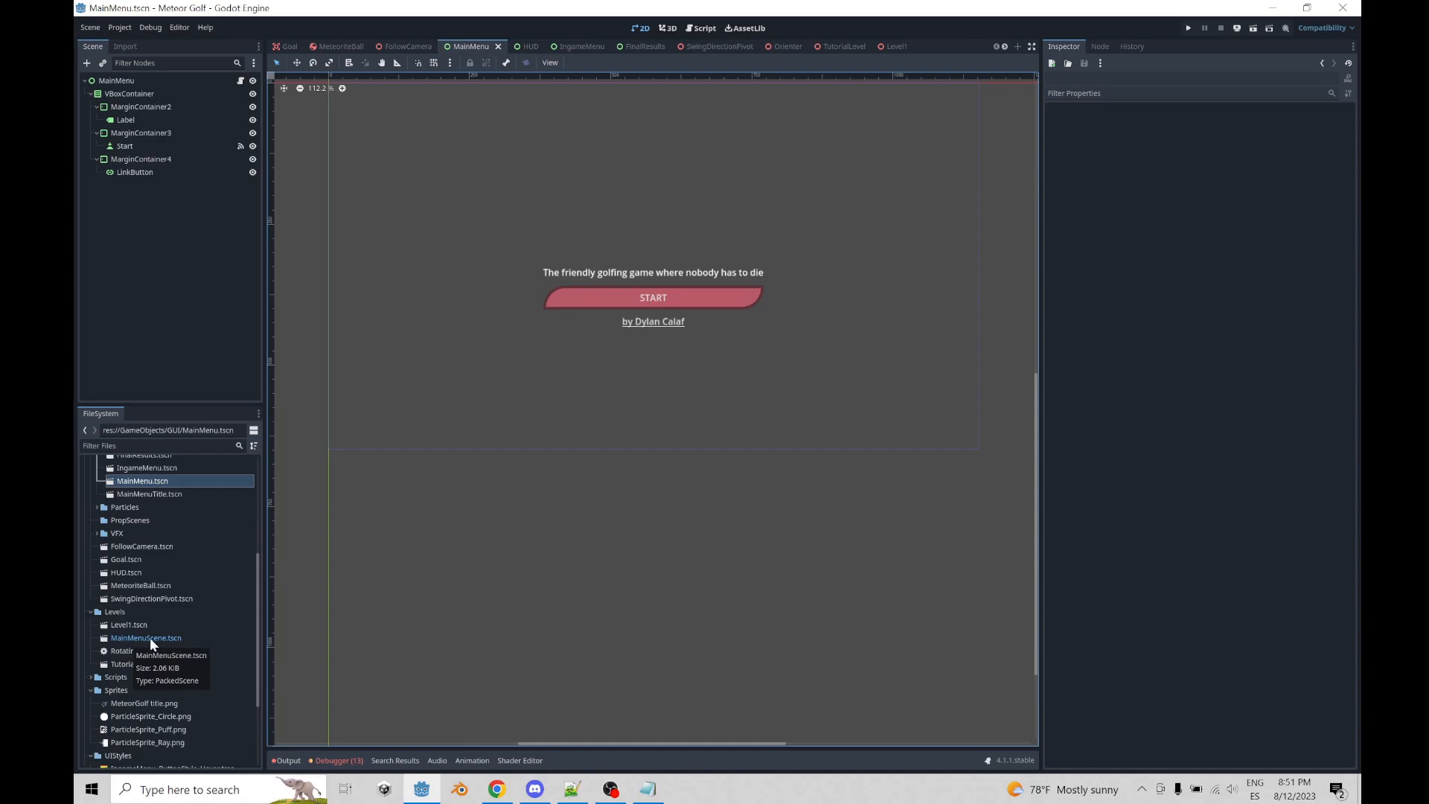
double_click(149, 636)
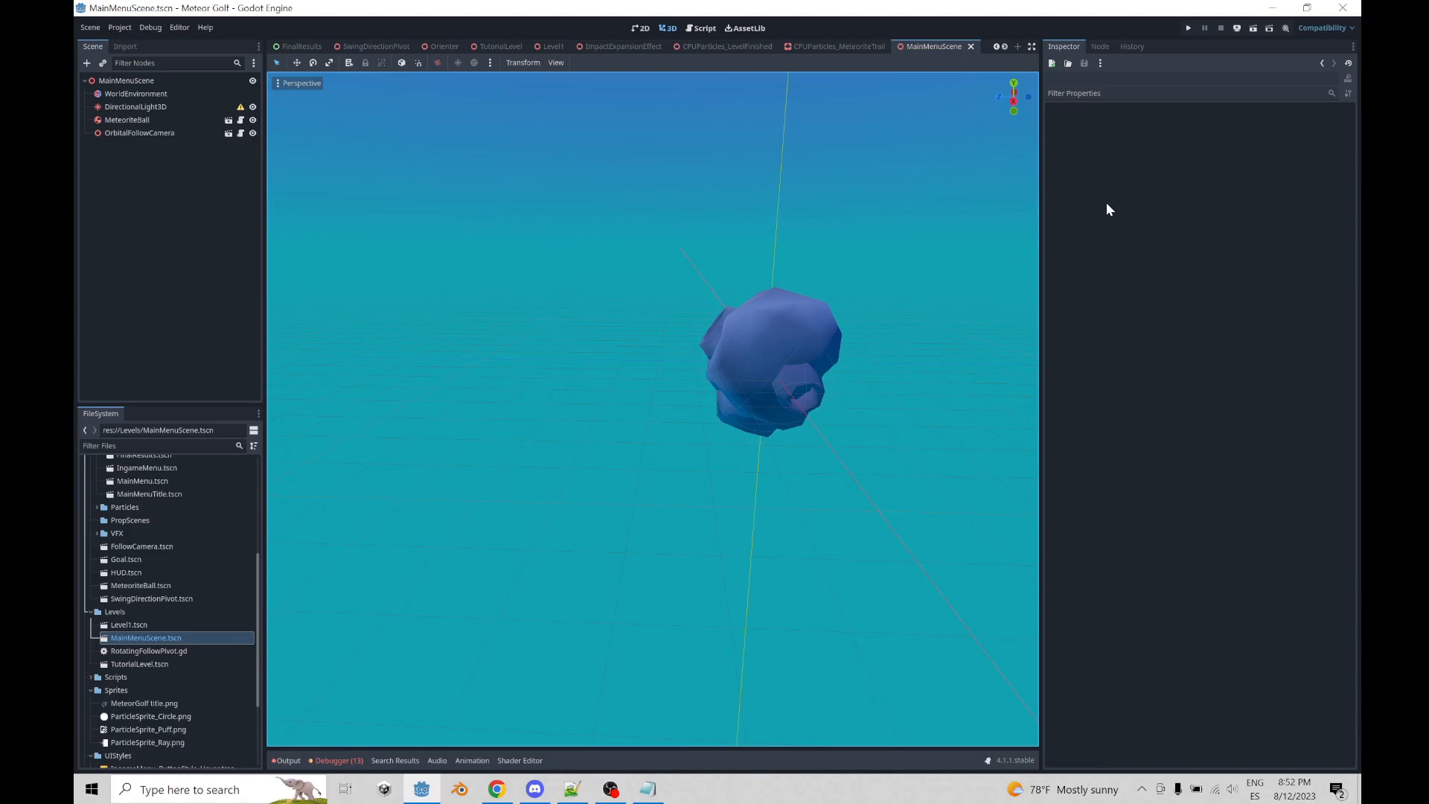
click(1186, 28)
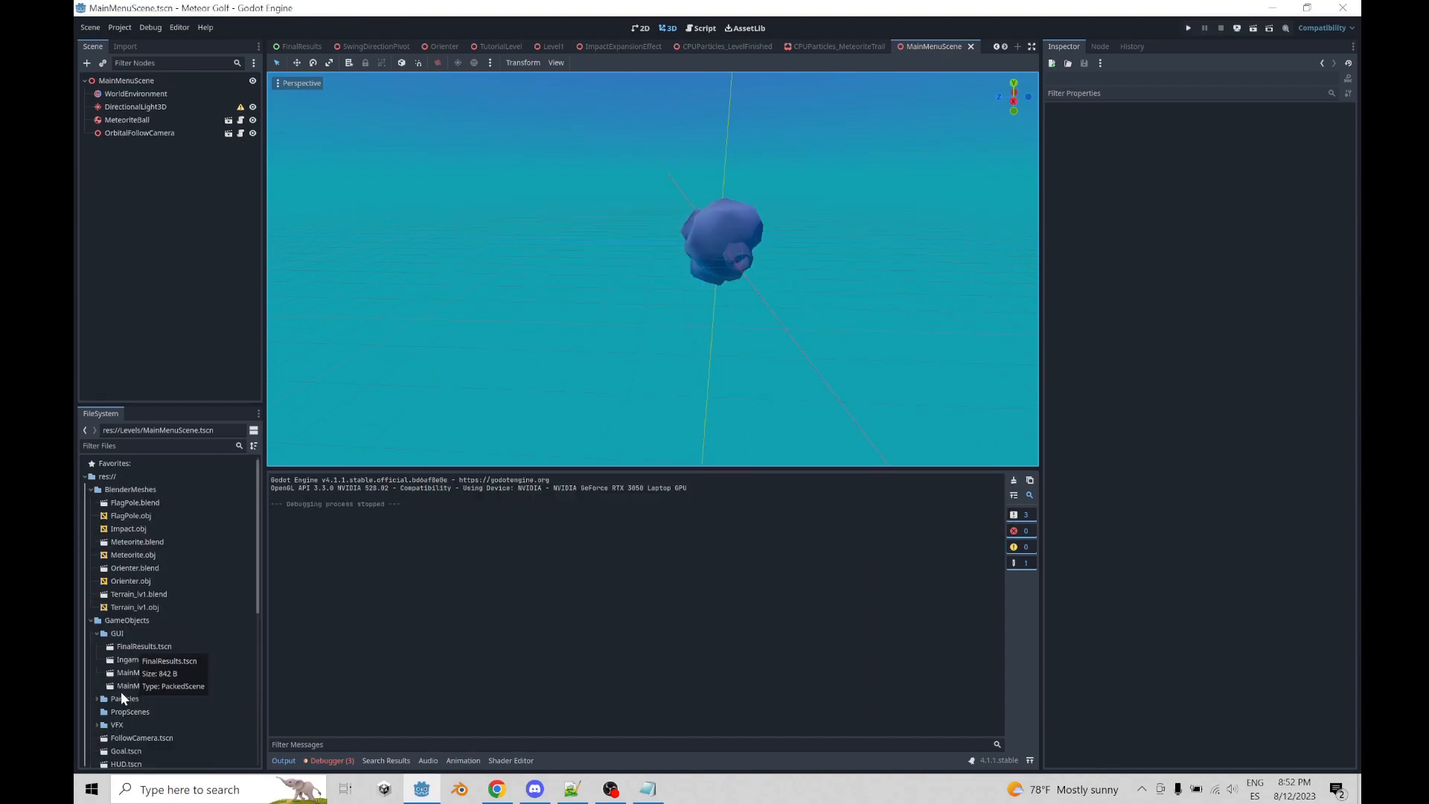
- Instance MainMenu.tscn and MainMenuTitle.tscn as children of the MainMenuScene root node
drag(127, 676, 137, 84)
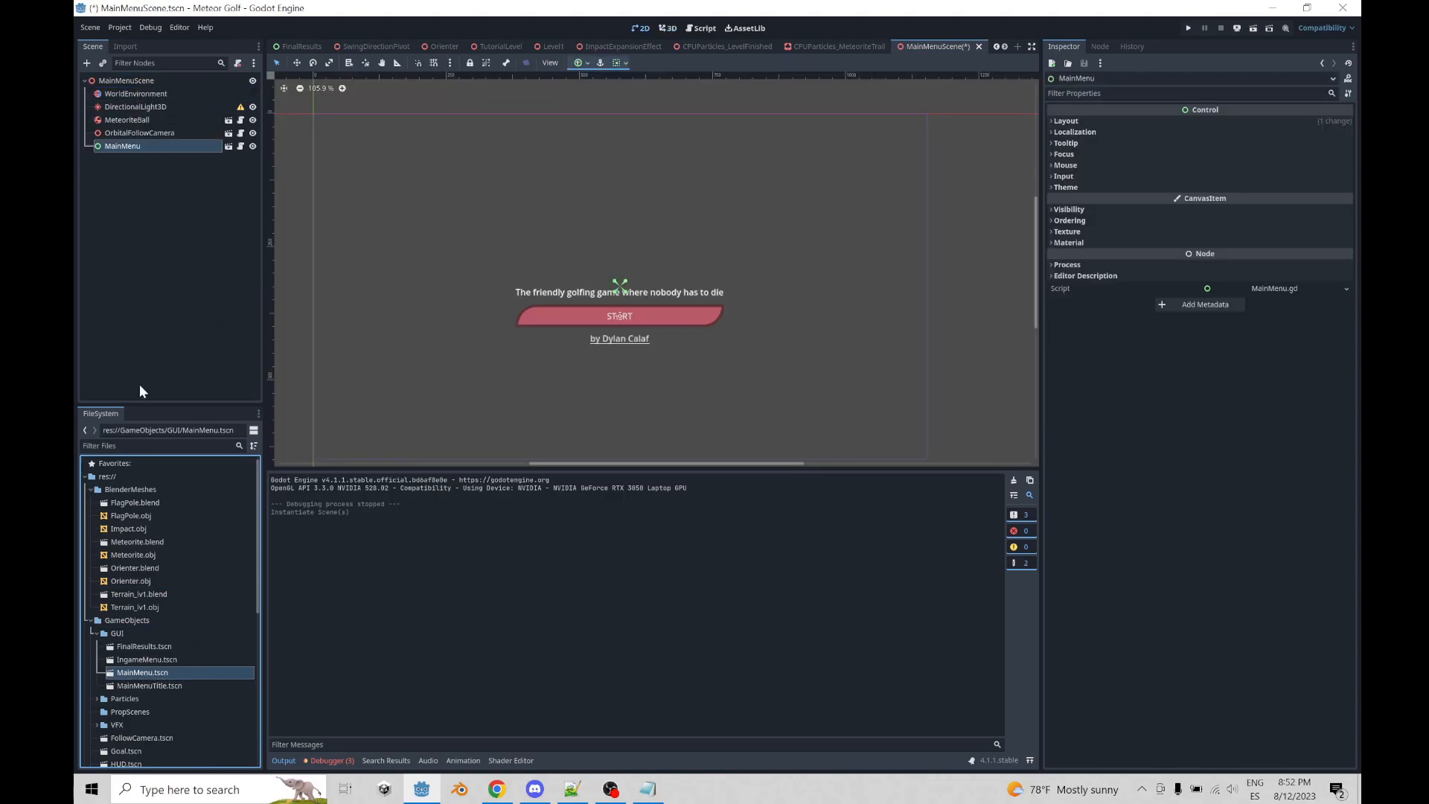
drag(127, 685, 141, 79)
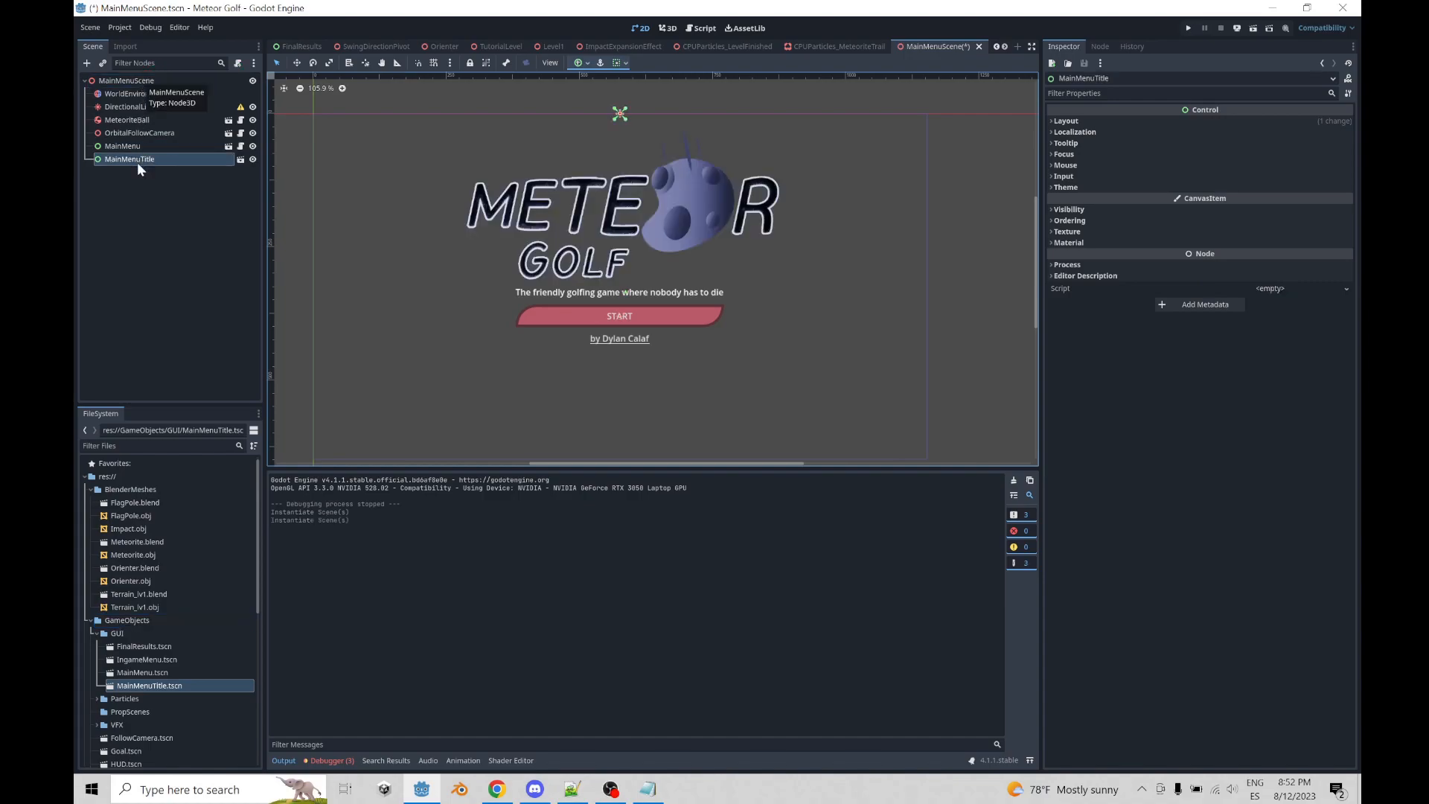
click(133, 232)
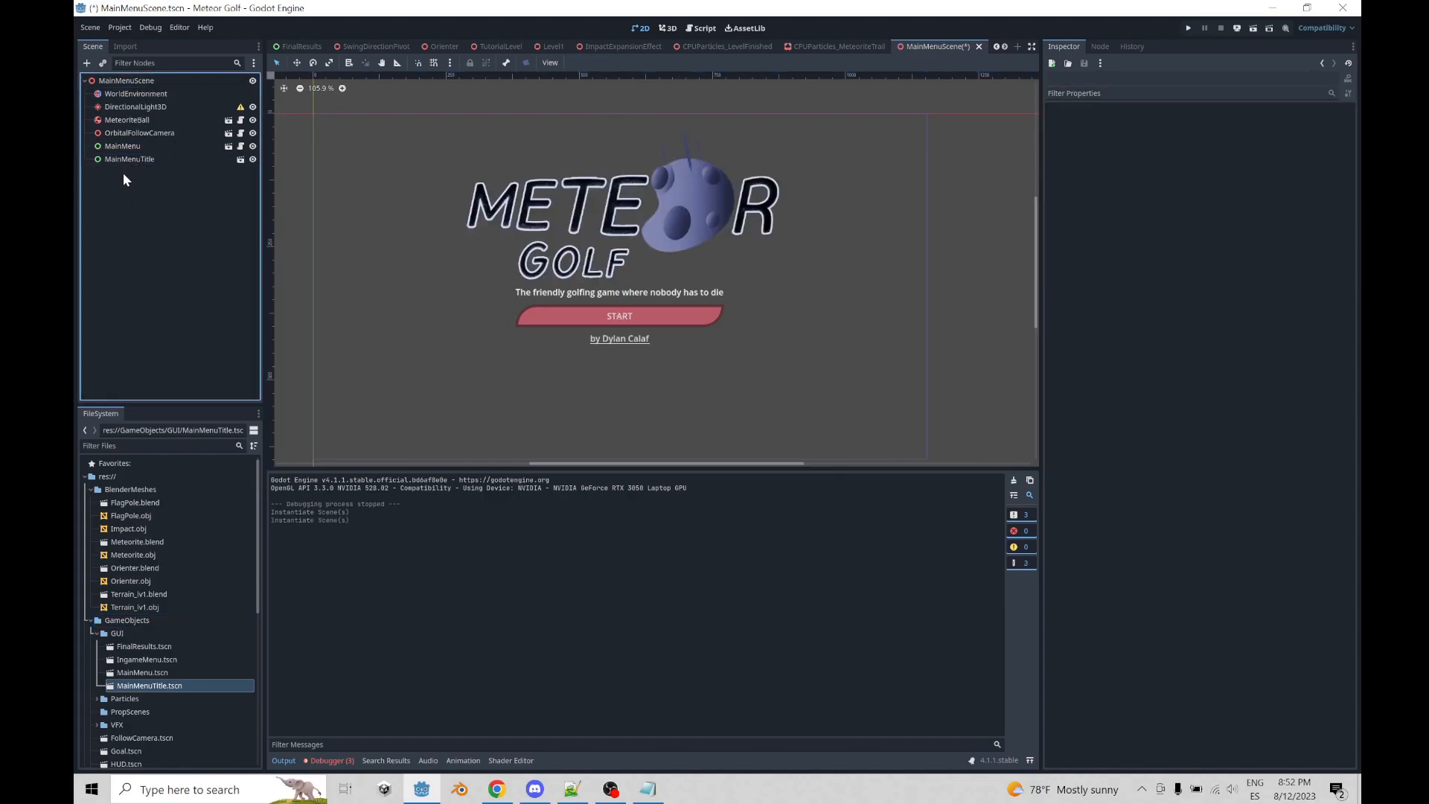
click(104, 132)
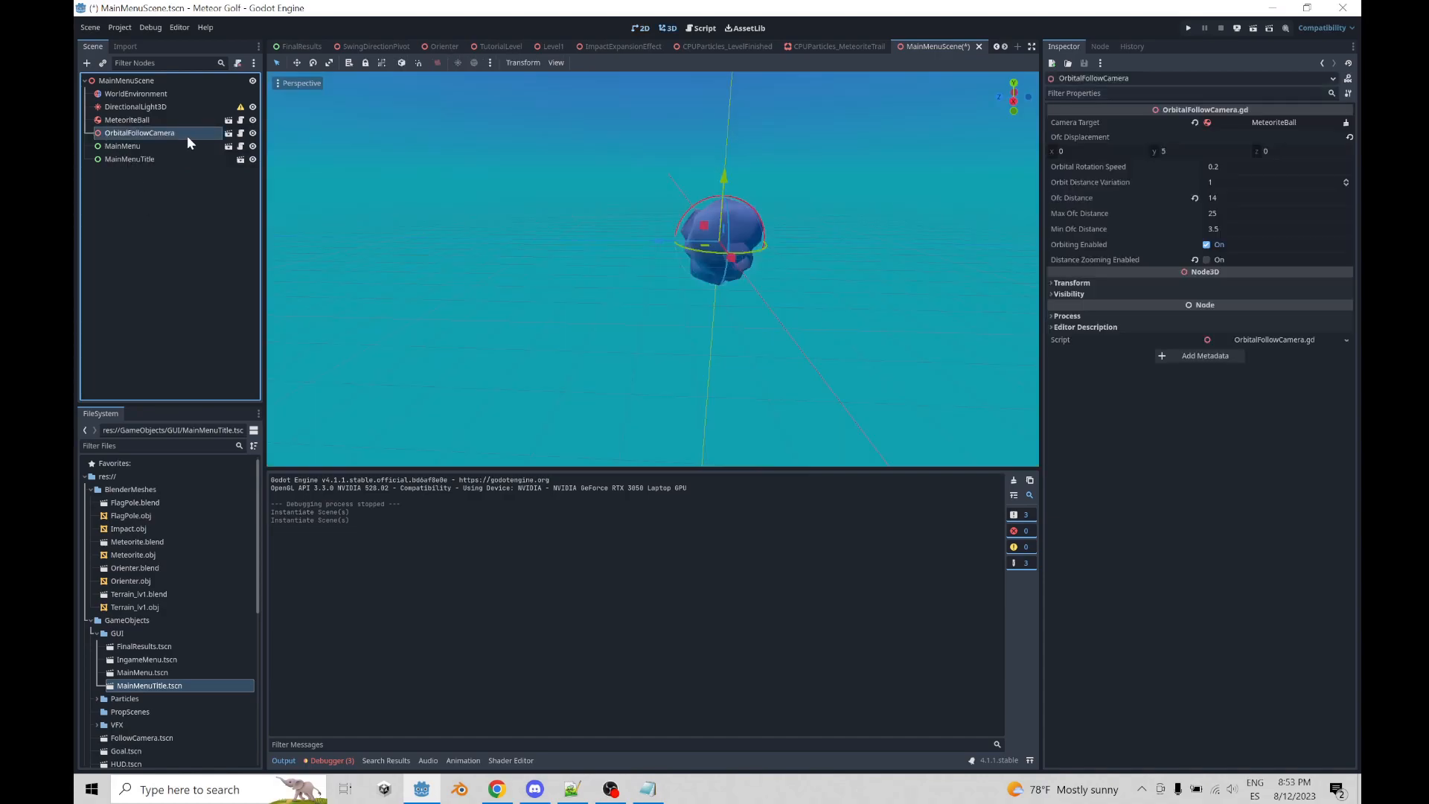
click(118, 188)
click(118, 81)
key(ctrl+a)
text(cam)
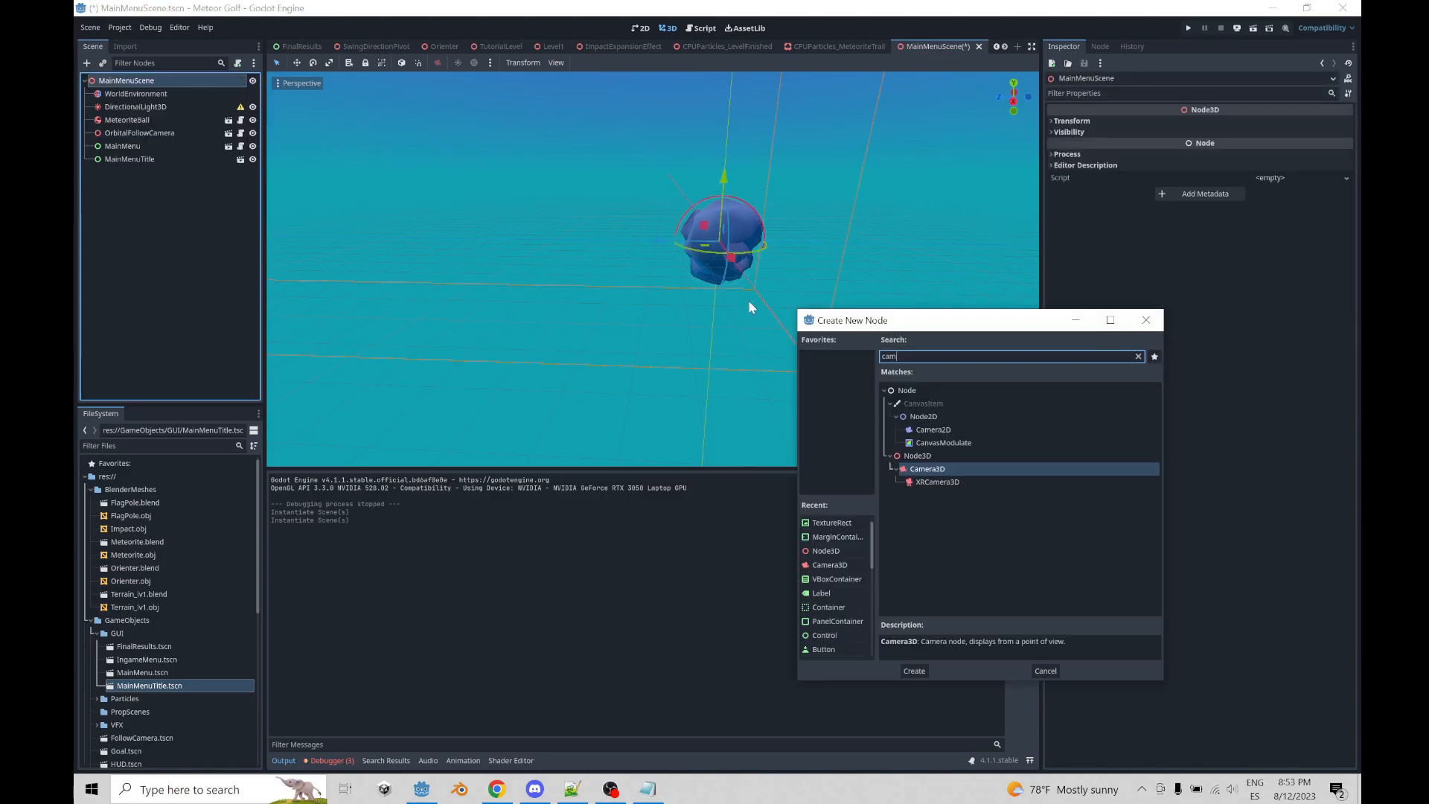
click(1144, 321)
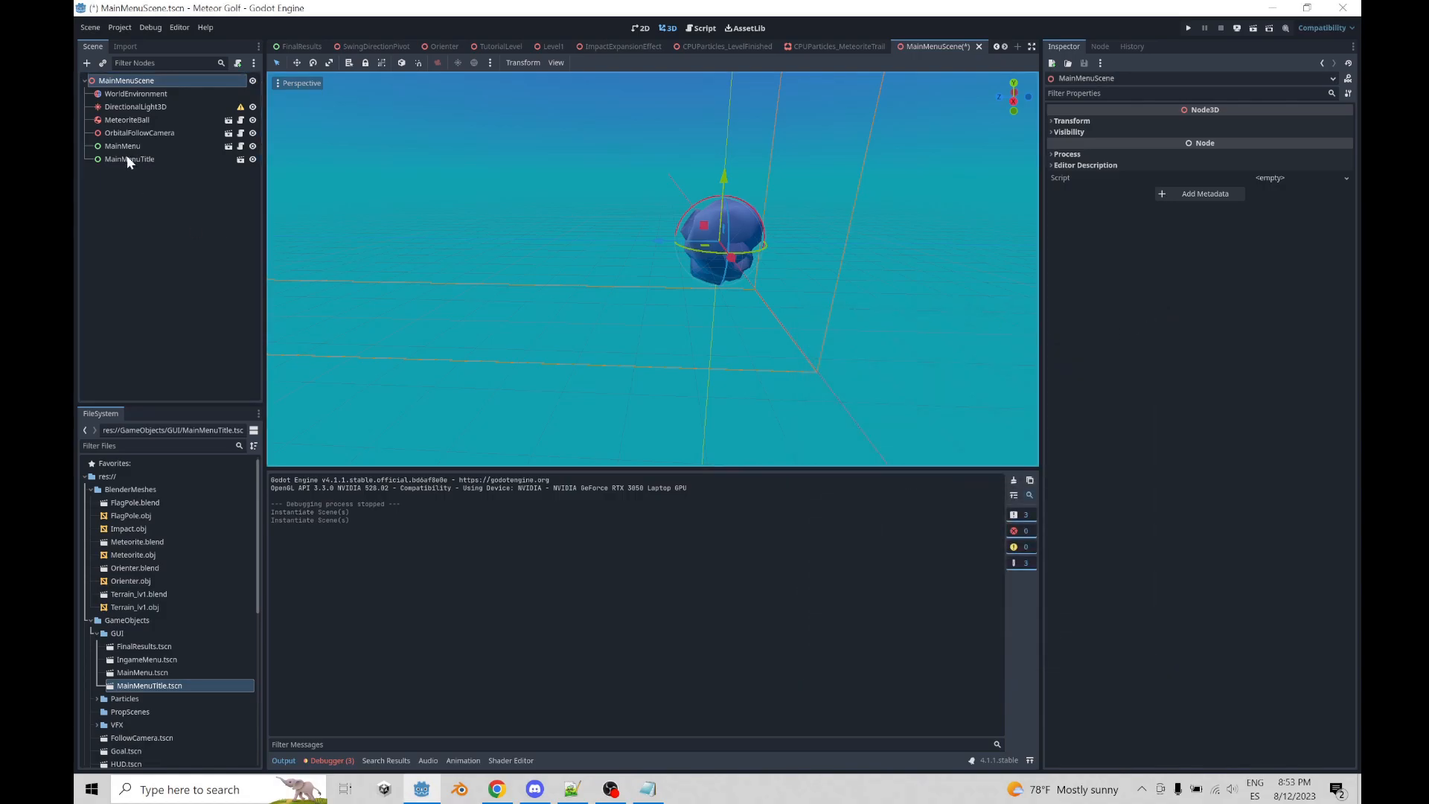
click(130, 199)
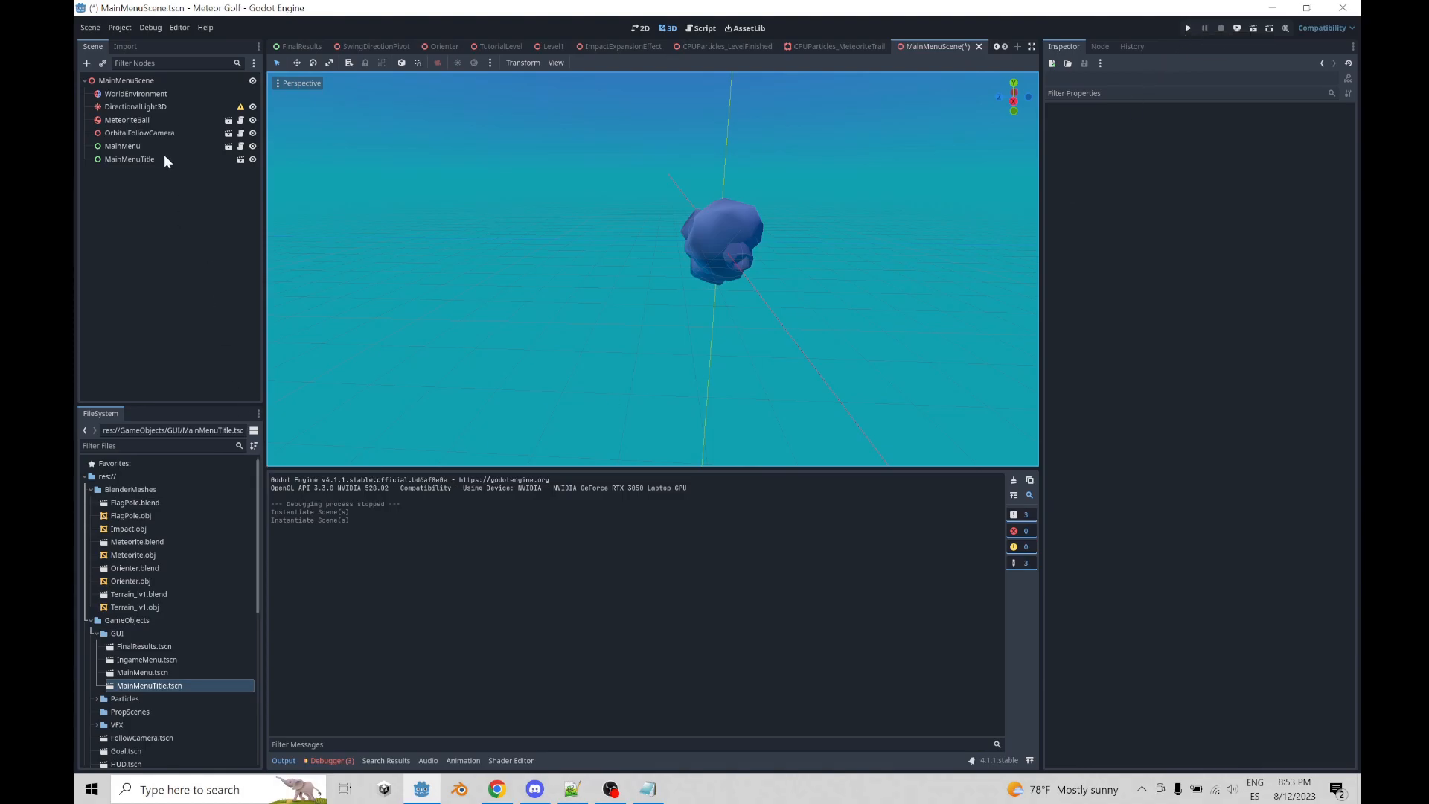
- Open the instanced MainMenu scene, run Meteor Golf, and check how its menu scales between windowed and maximized sizes
click(229, 148)
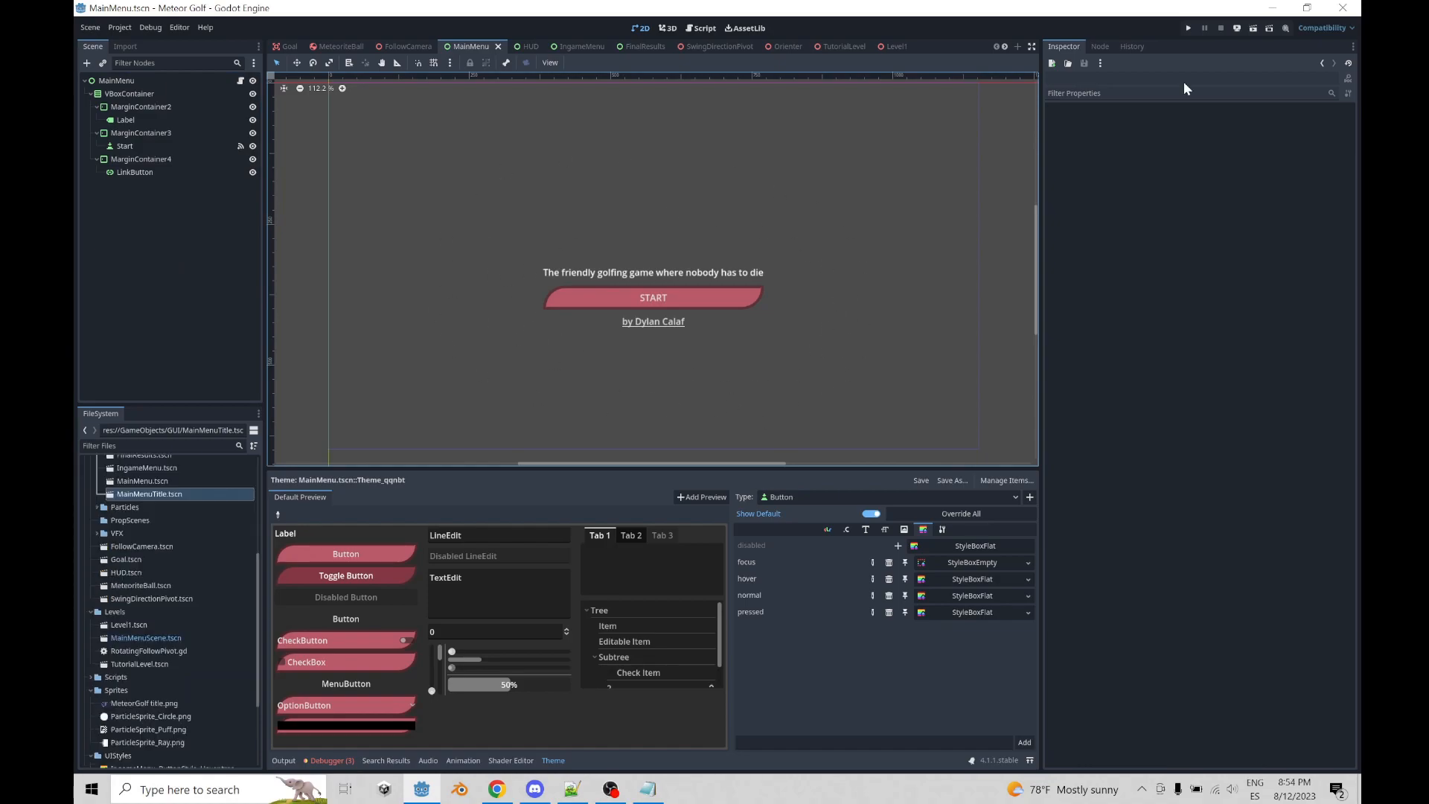
click(1191, 29)
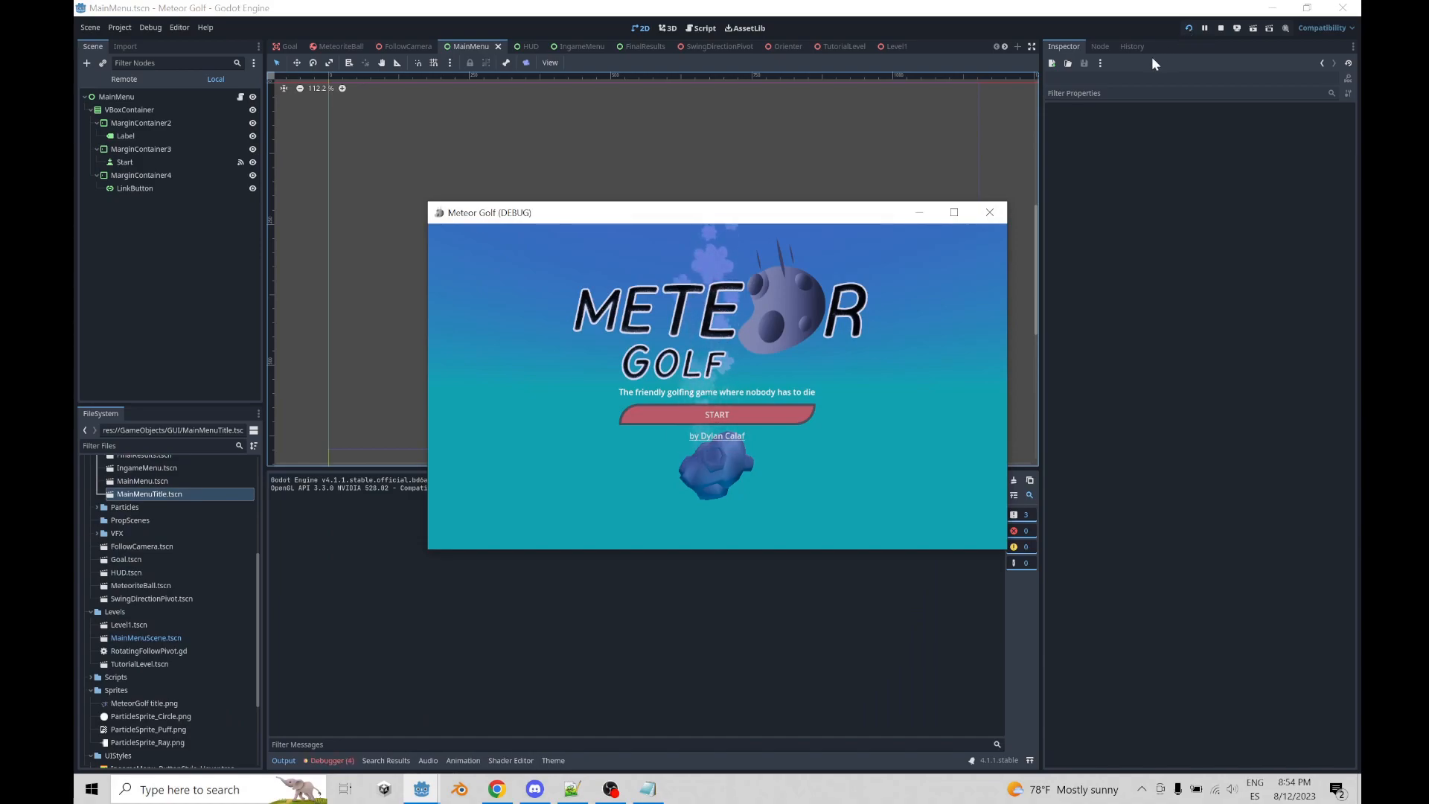
click(954, 212)
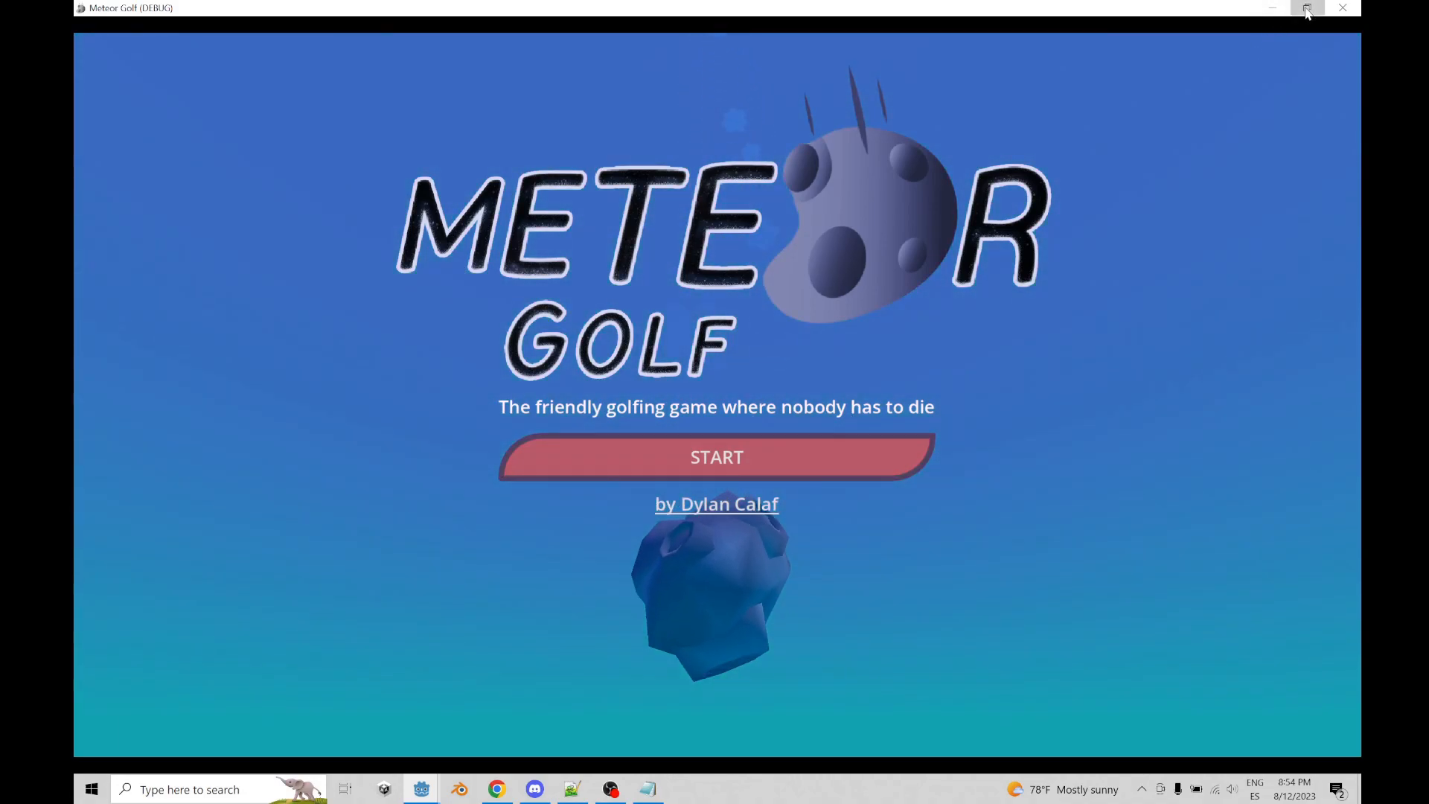
click(1307, 8)
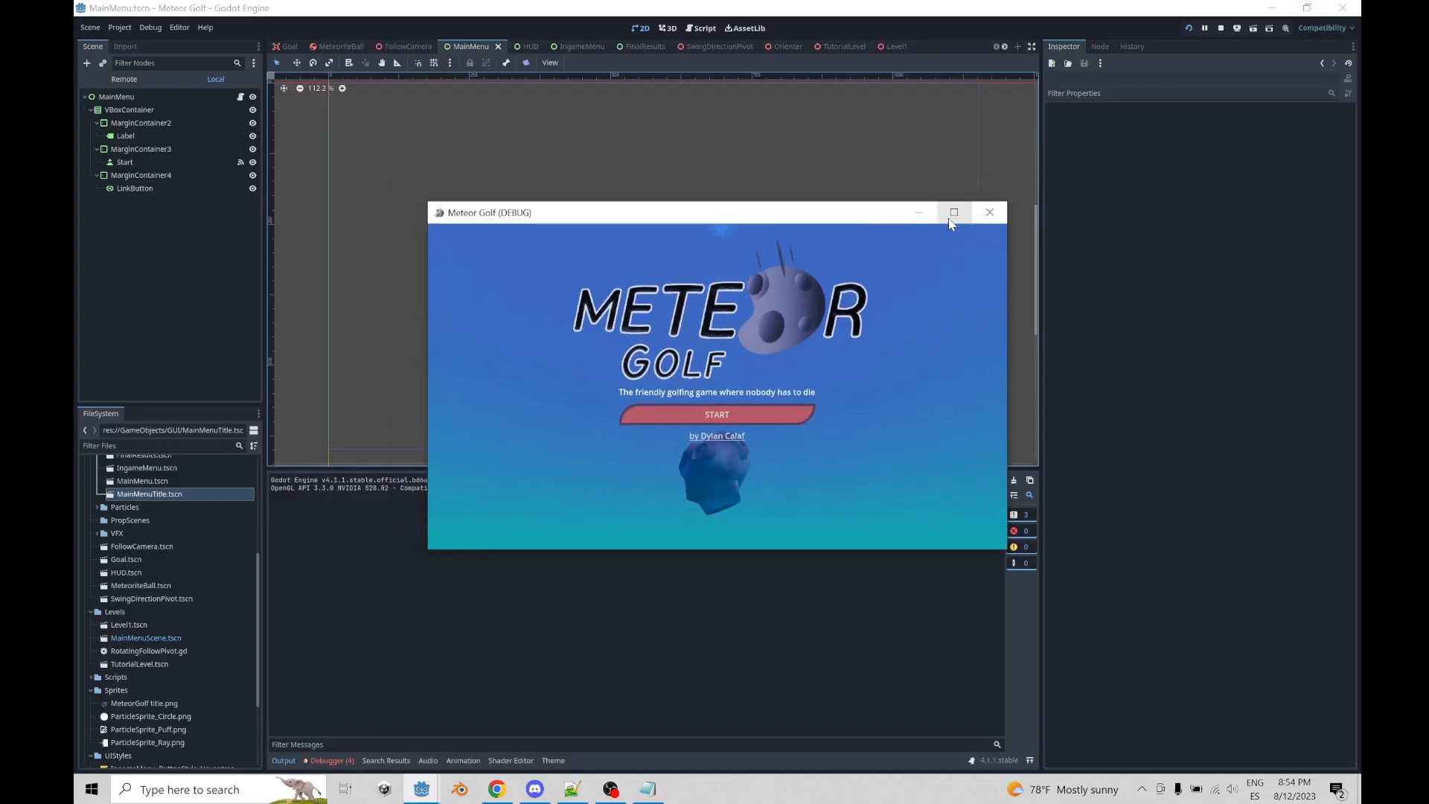
click(954, 212)
- Start a level in the running Meteor Golf game and bring up its in-game menu to examine the buttons
click(838, 466)
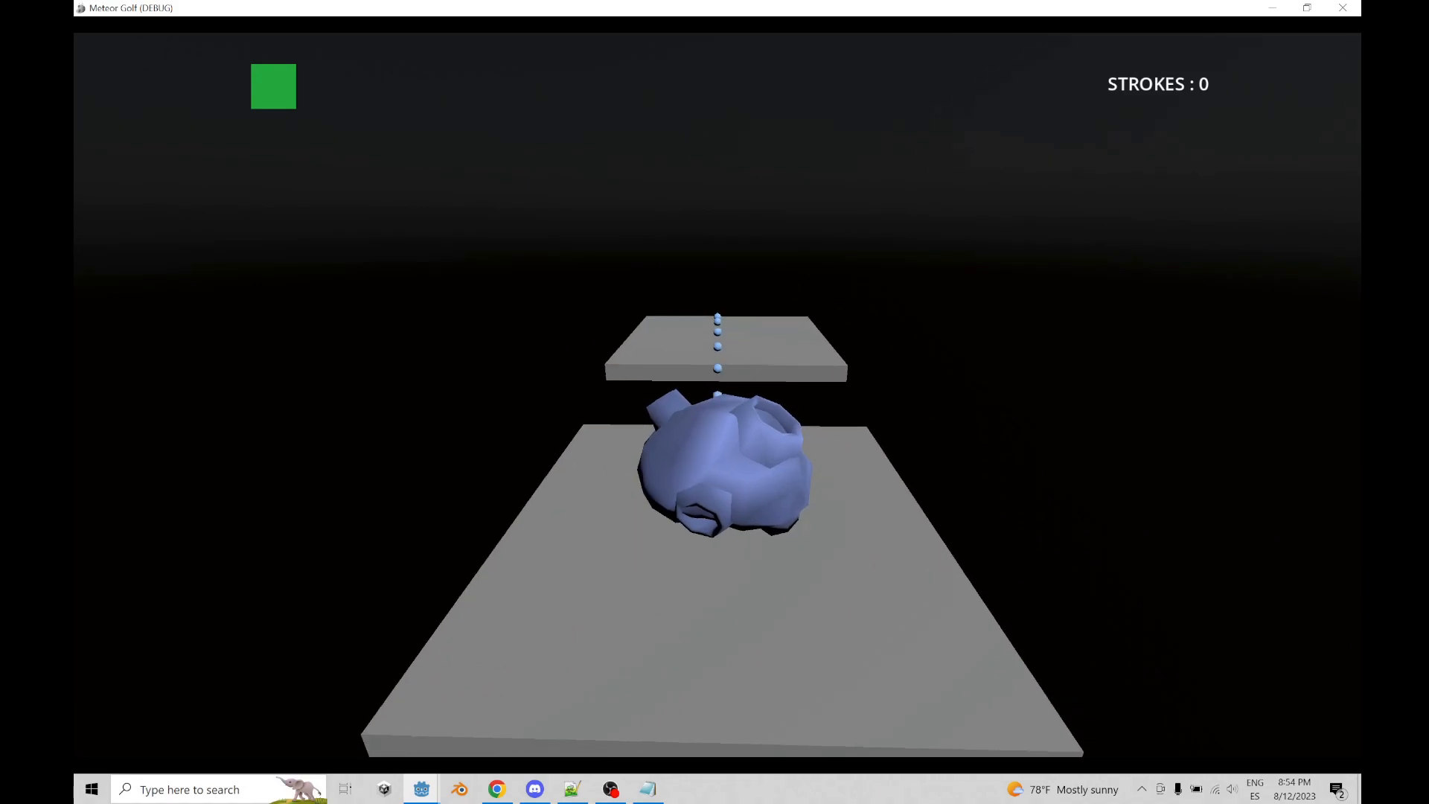
key(Escape)
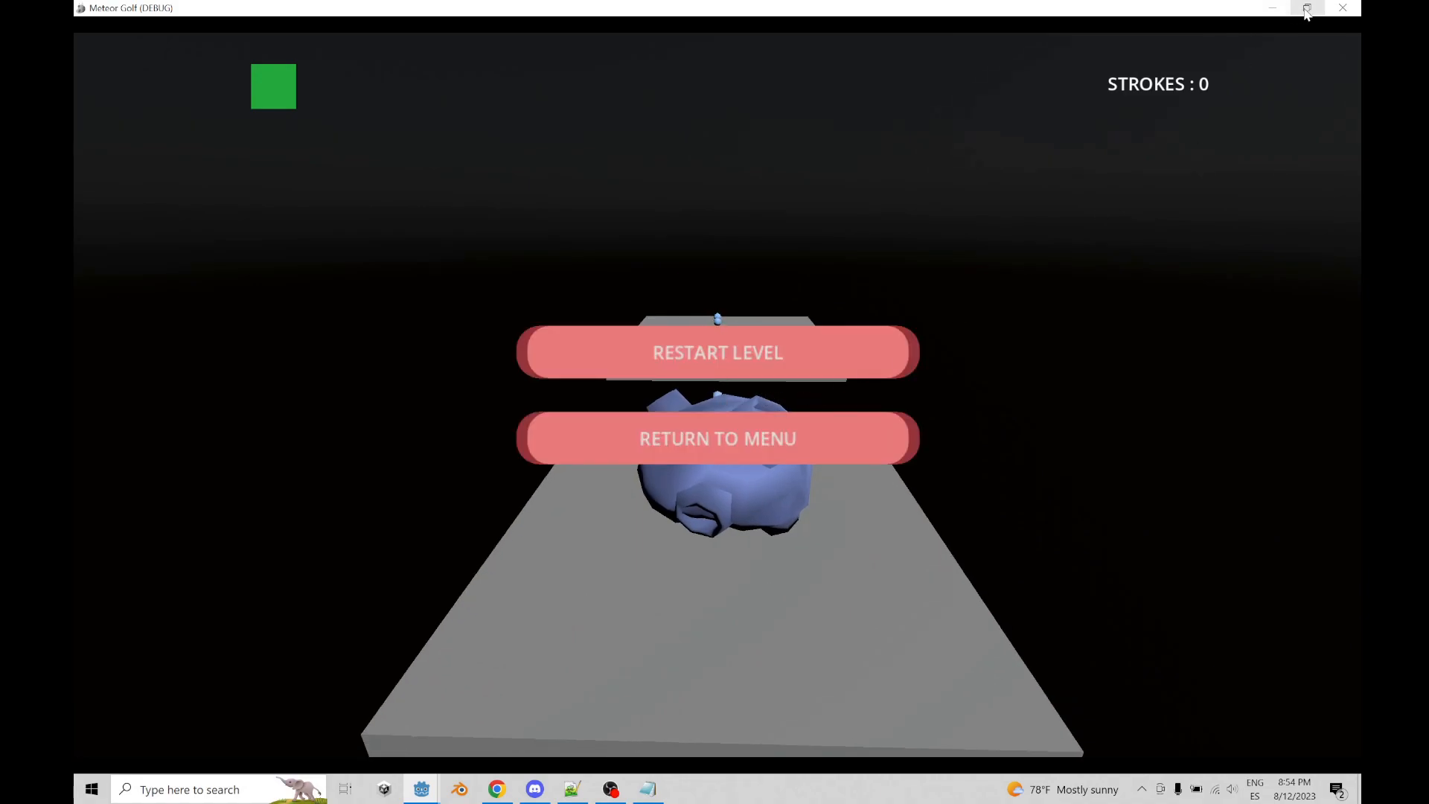
click(1306, 8)
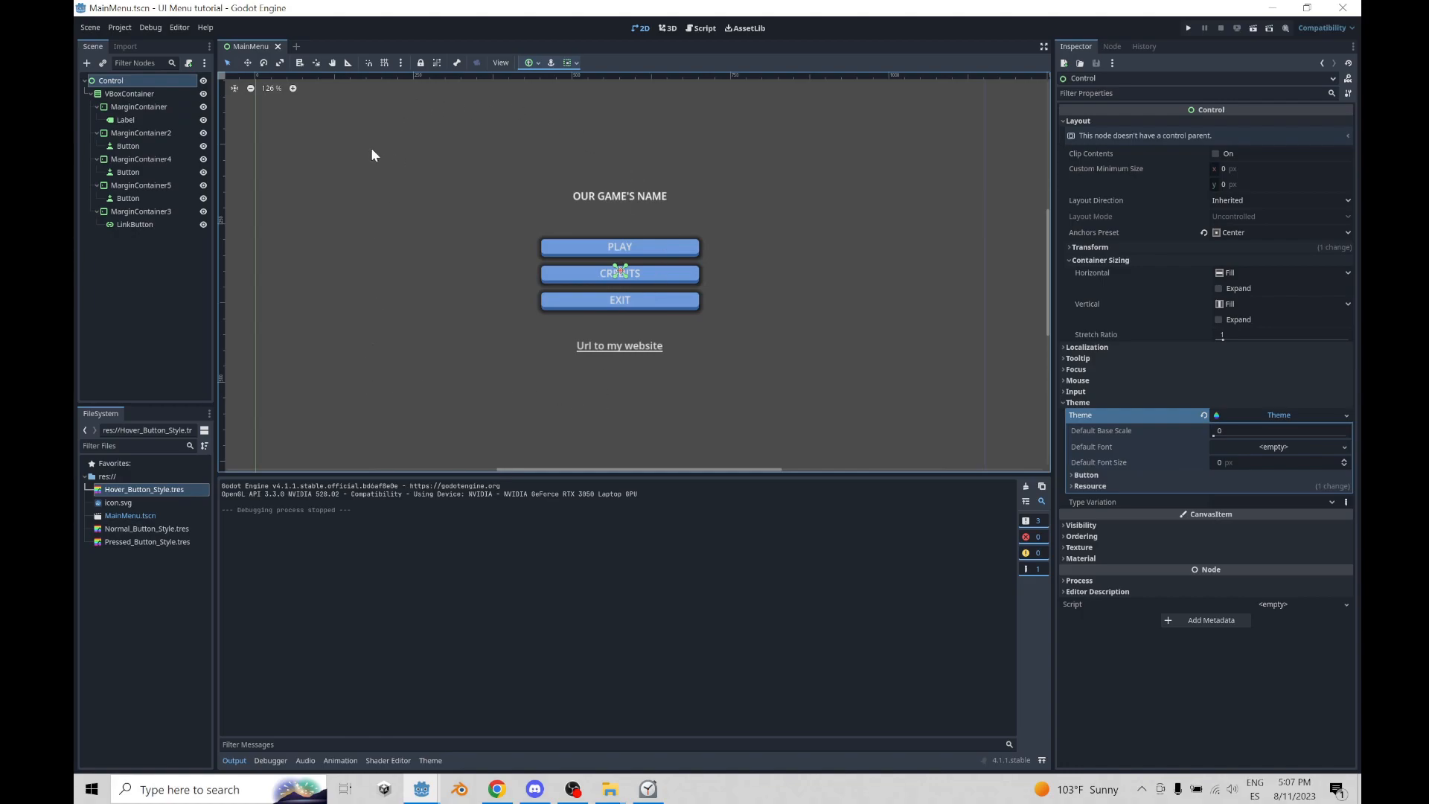
- Examine the margin containers holding the title, buttons and website link in the UI Menu tutorial project
click(140, 106)
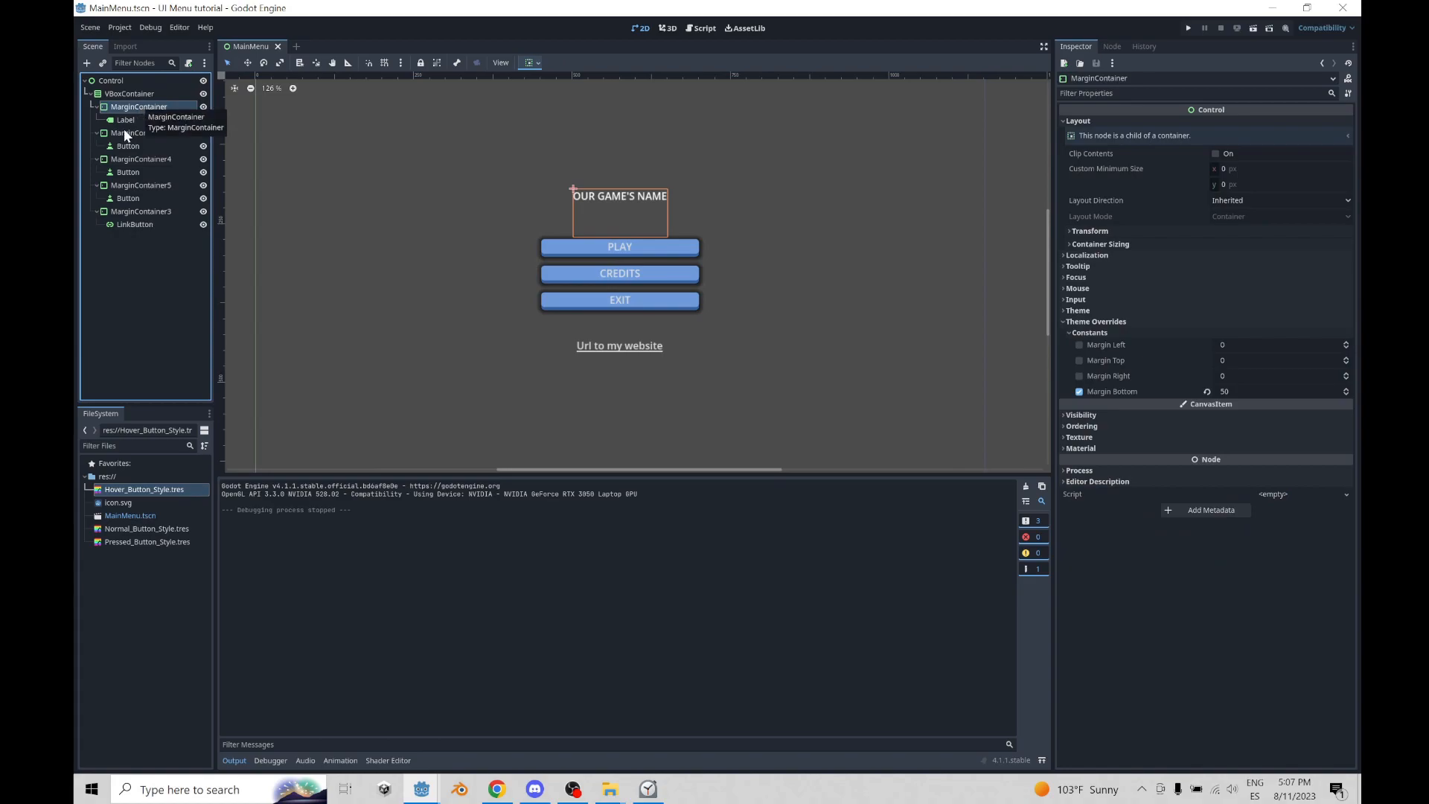
click(124, 133)
click(118, 159)
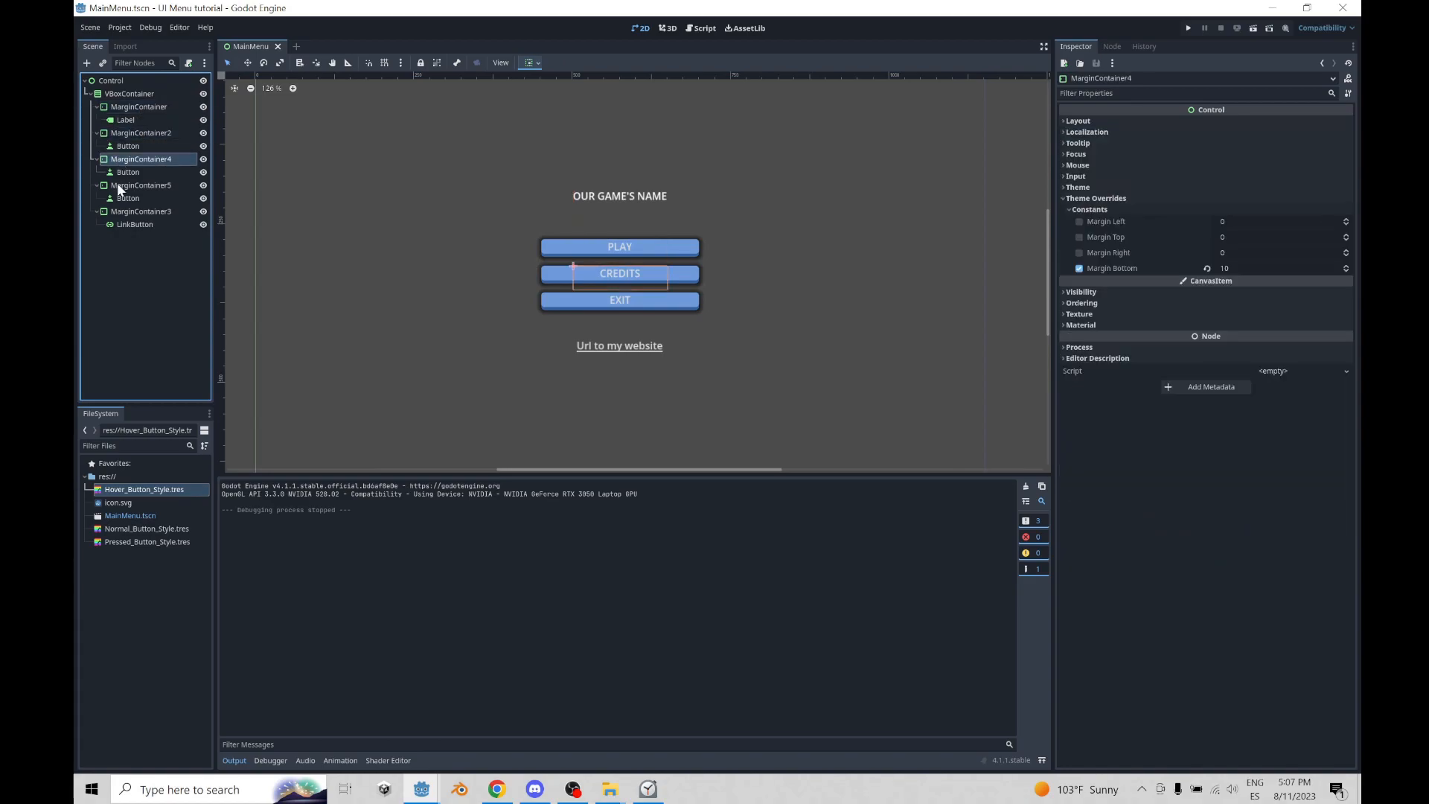
click(110, 212)
click(113, 256)
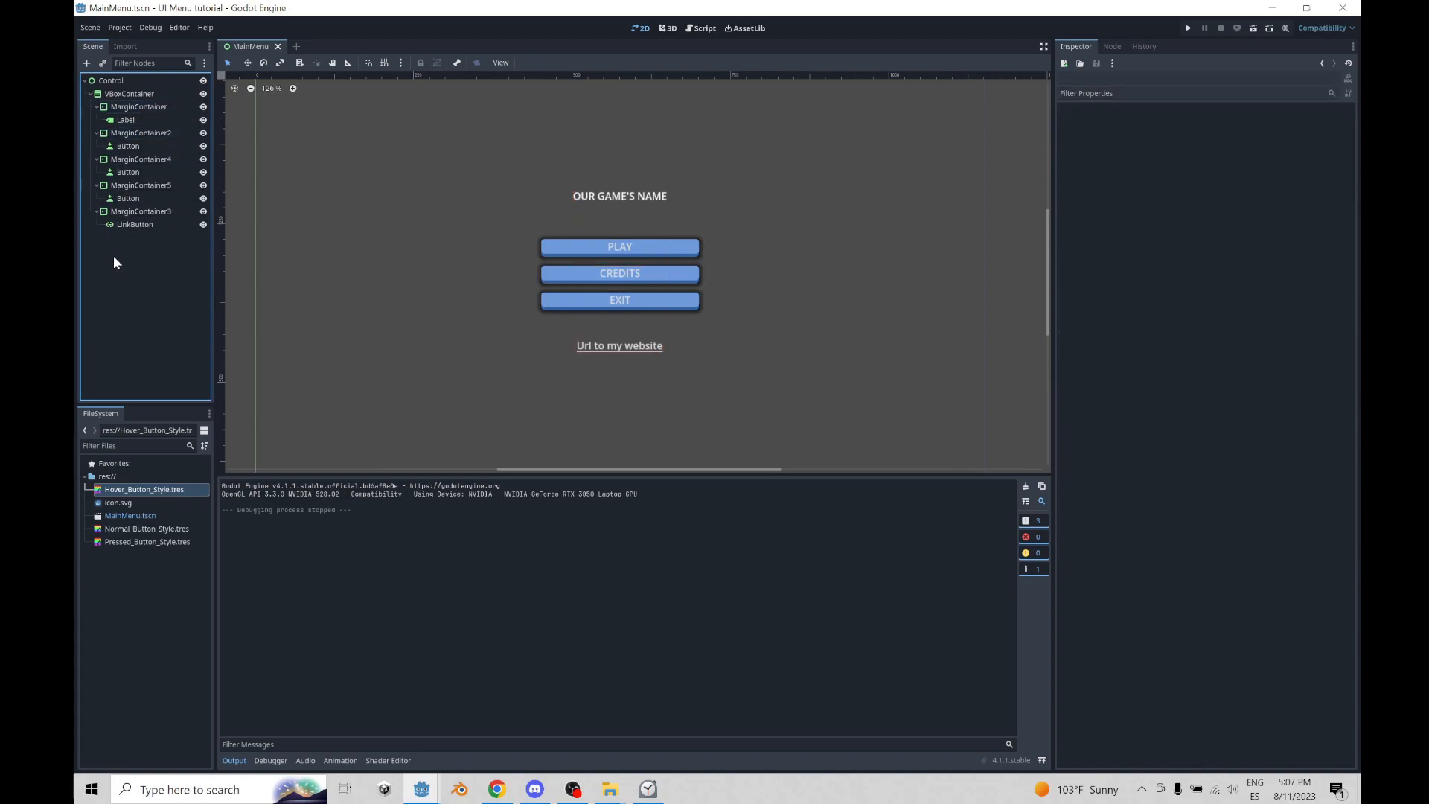